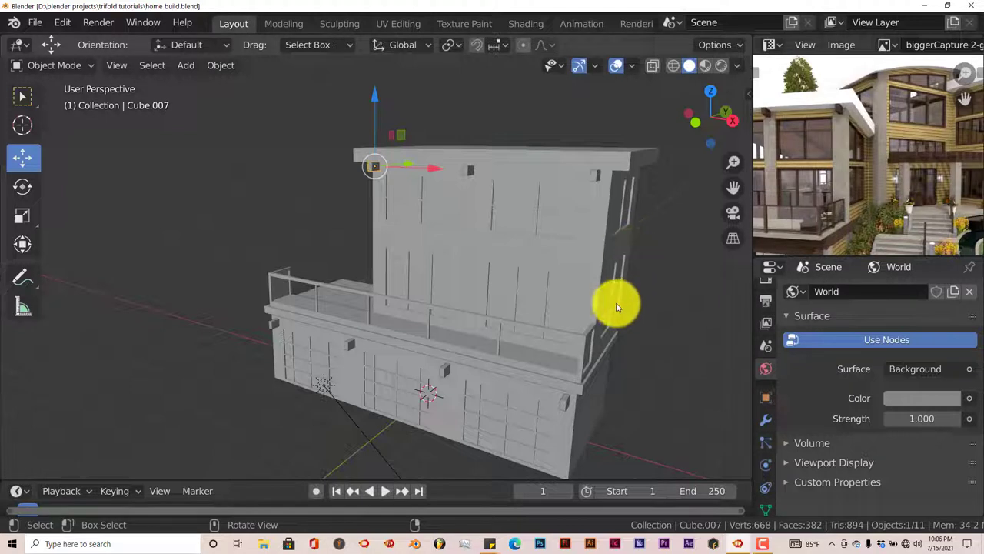
Switch the viewport to rendered shading and compare the house model with the windows in the reference photo.
mouse_move(615, 303)
middle_down()
mouse_move(635, 292)
mouse_move(626, 295)
middle_up()
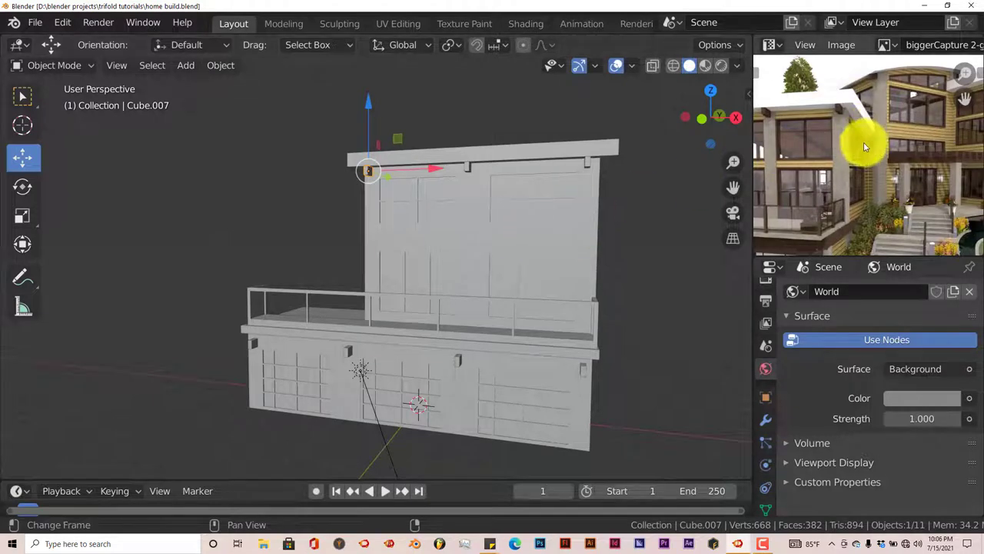
middle_drag(836, 156, 852, 158)
scroll(390, 259, up, 2)
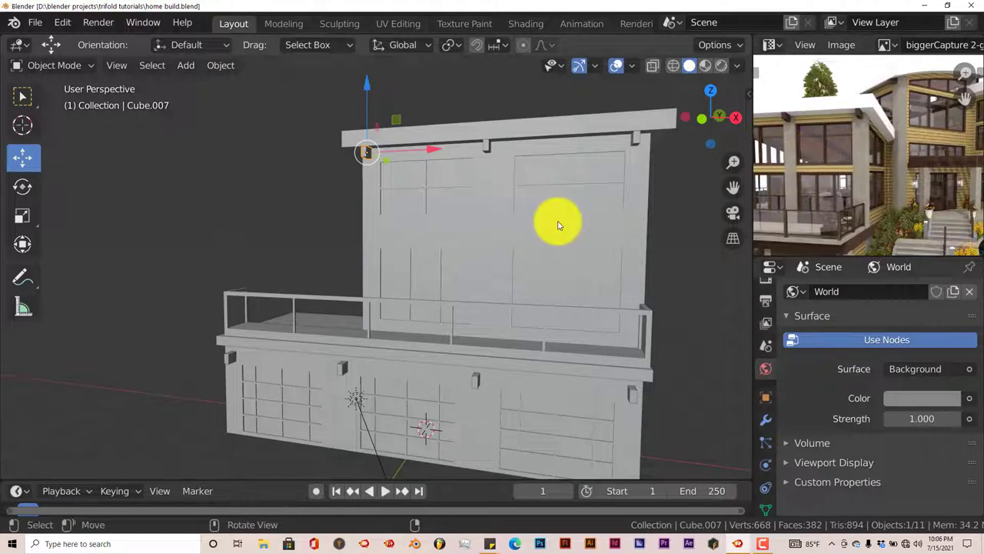
scroll(854, 170, up, 4)
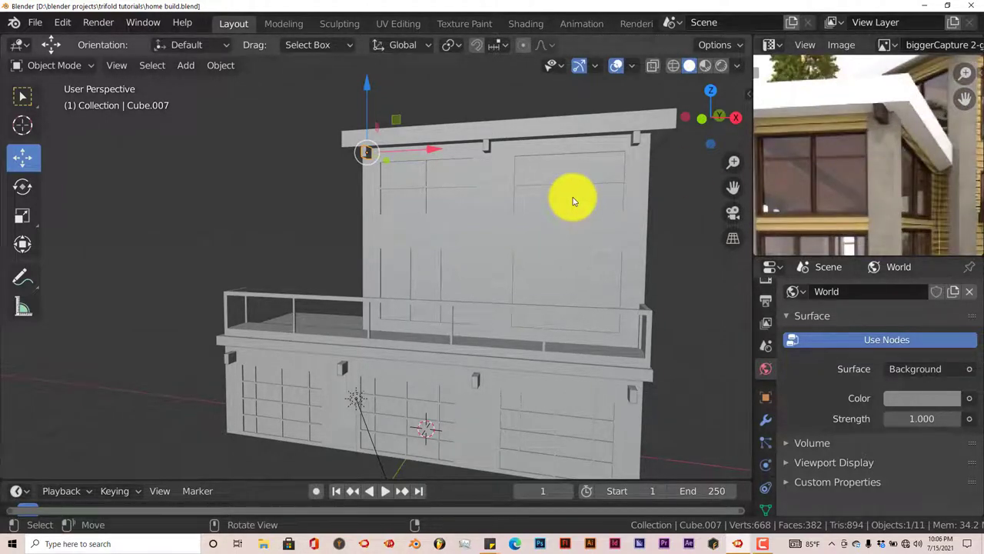
middle_drag(566, 195, 576, 208)
middle_drag(539, 180, 546, 170)
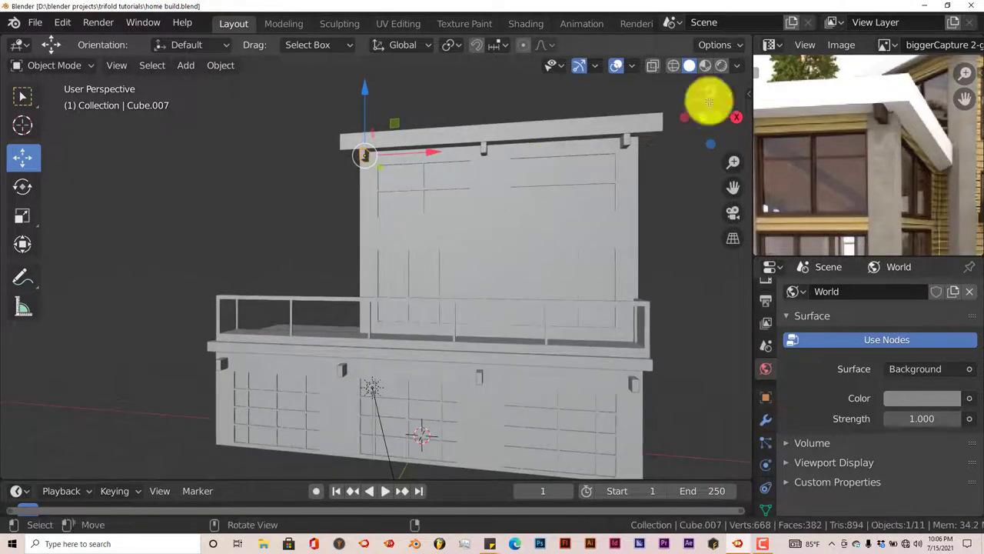
click(719, 66)
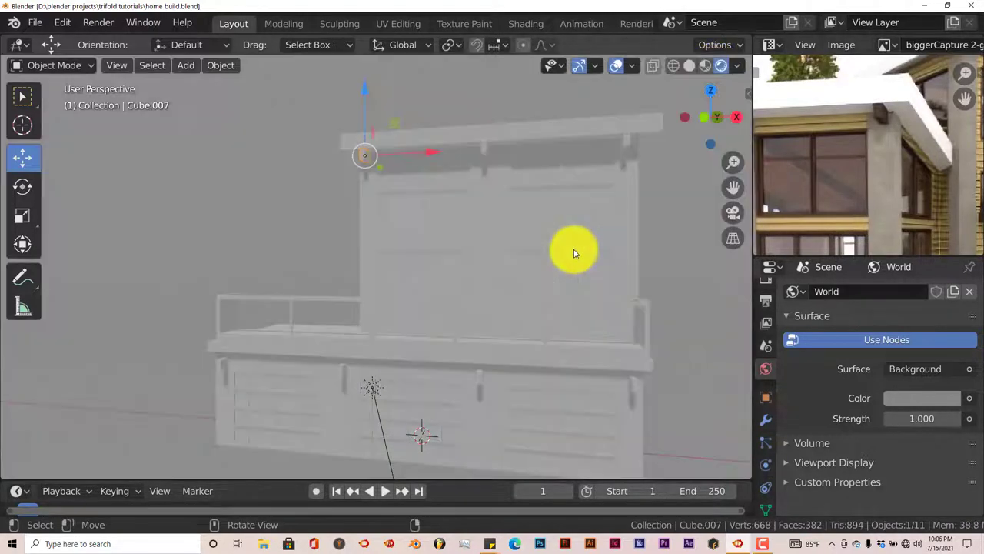
middle_drag(575, 257, 497, 182)
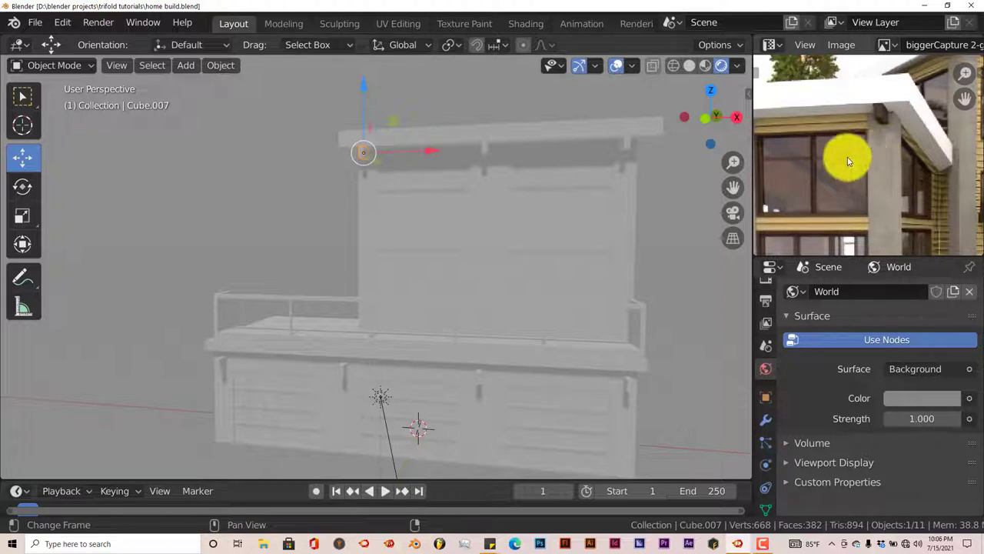
middle_drag(846, 164, 856, 160)
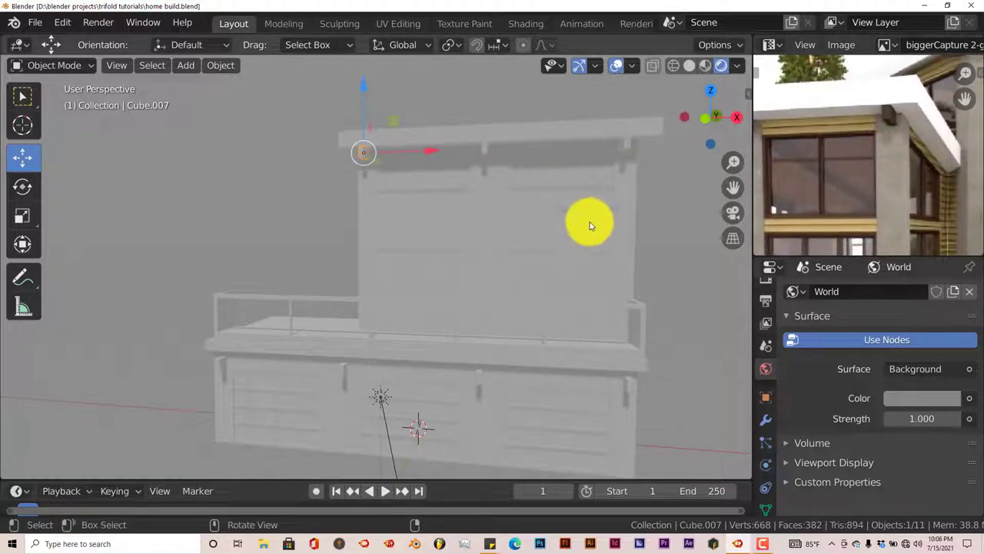
Select the upper building mesh, start the Shortcut VUr key display and hide the sidebar.
click(624, 204)
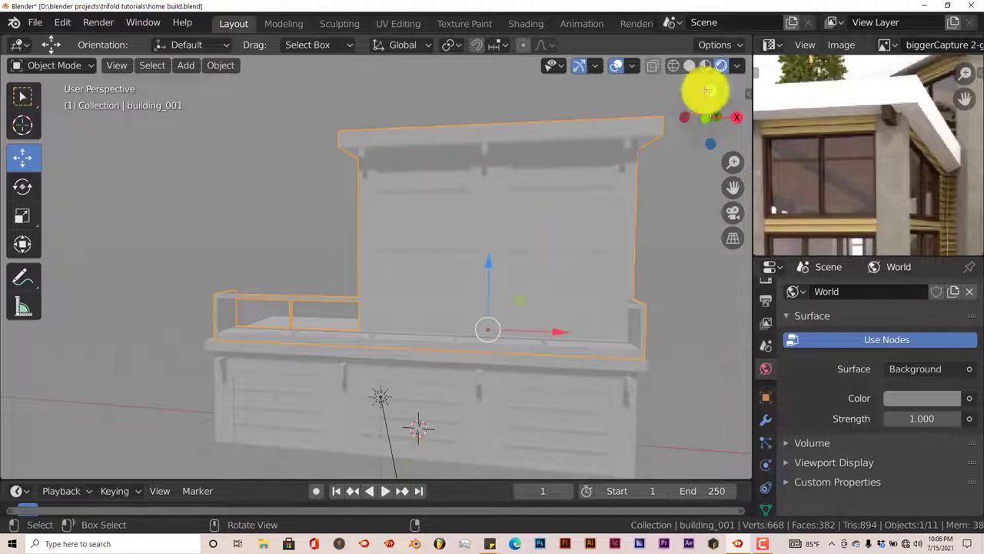
click(748, 93)
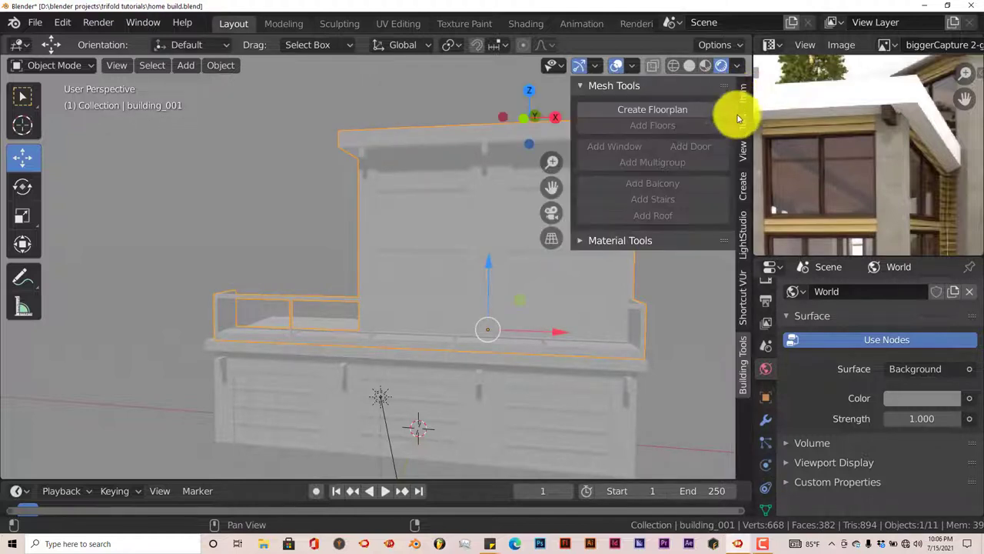
click(743, 299)
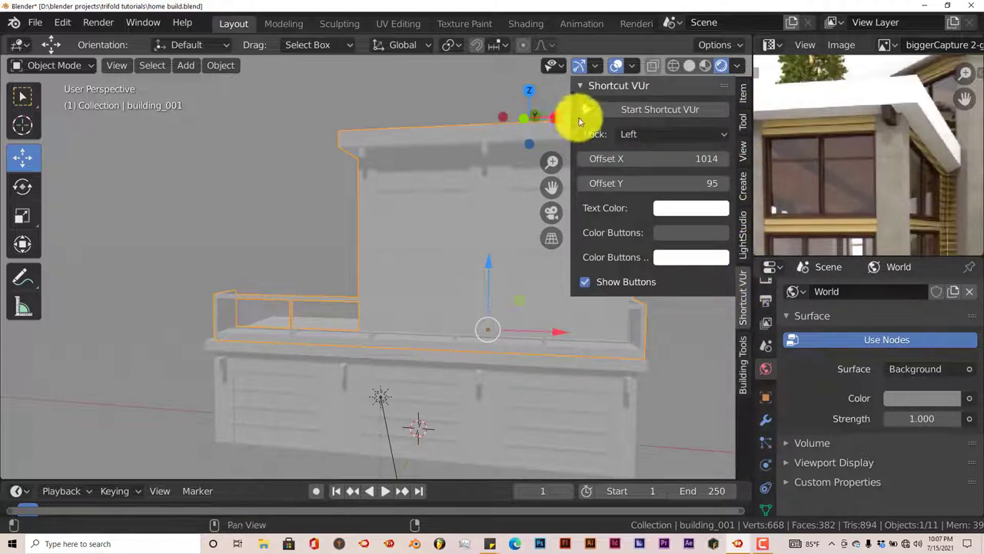
click(578, 110)
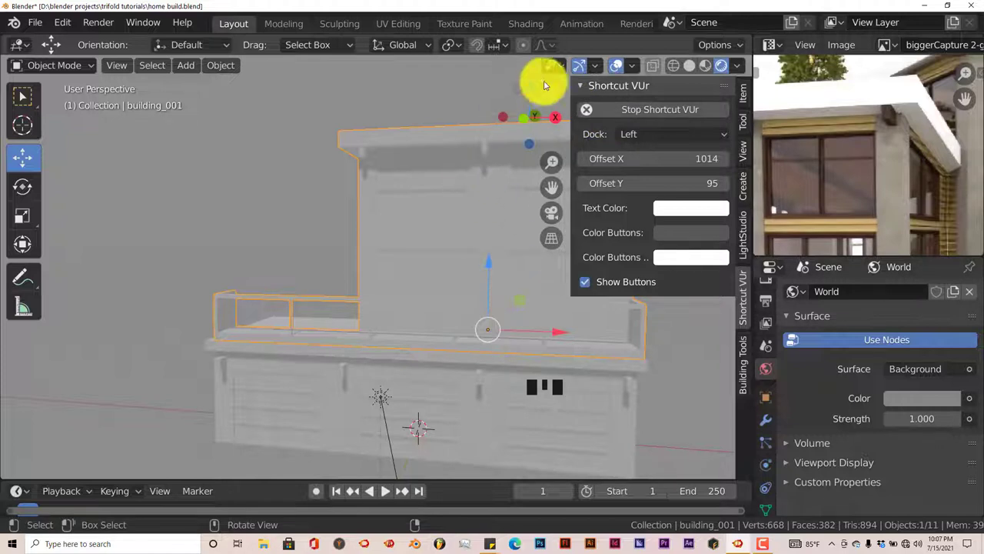
drag(571, 95, 687, 192)
In face mode, select the whole horizontal bar of the upper floor's right-hand front window and move it up toward the window's top.
scroll(582, 265, up, 2)
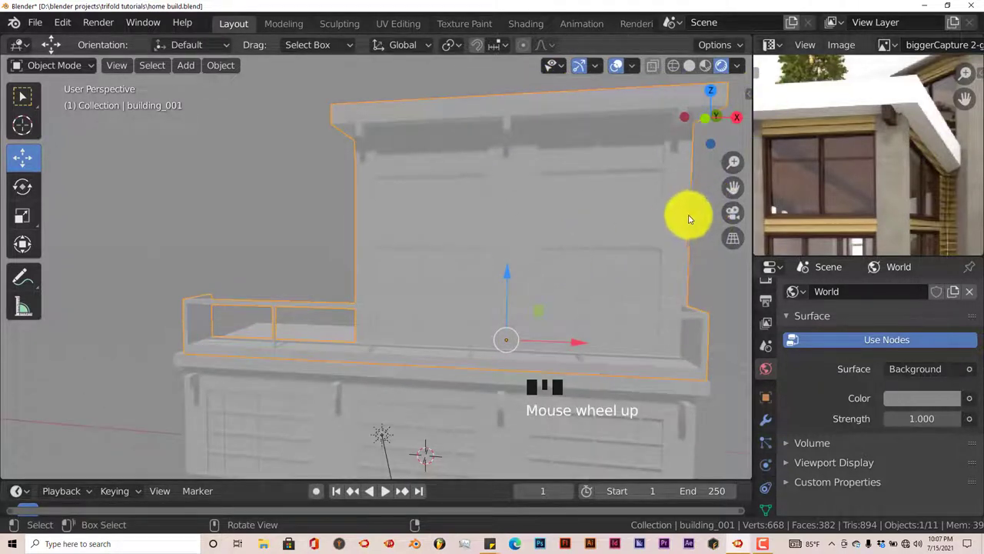
scroll(687, 211, down, 1)
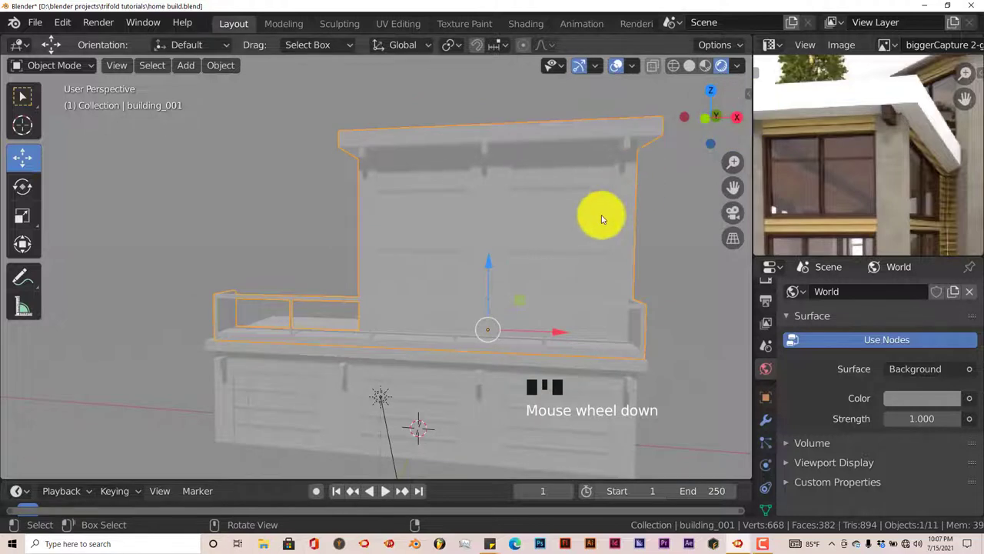
scroll(599, 224, up, 1)
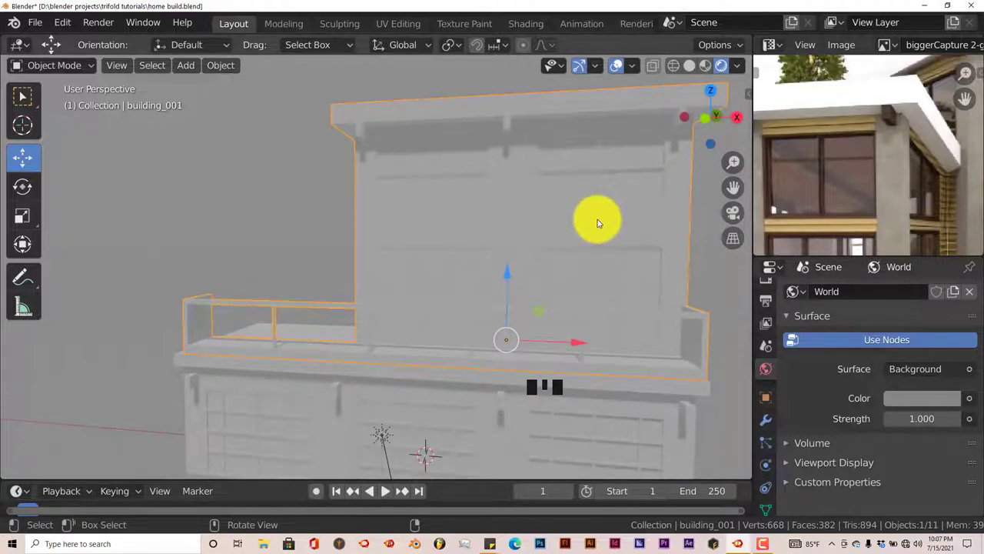
key(Tab)
scroll(599, 215, up, 1)
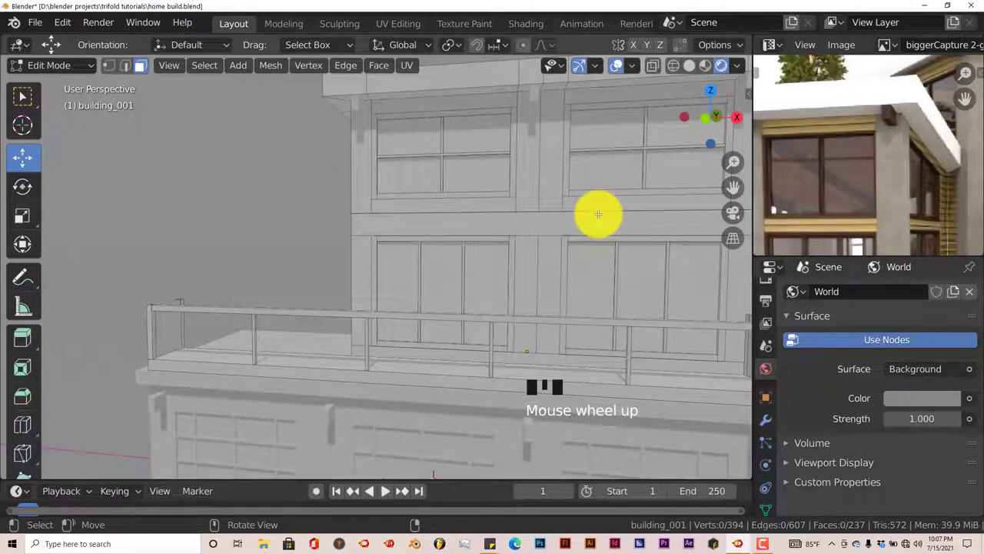
shift+middle_drag(598, 213, 506, 286)
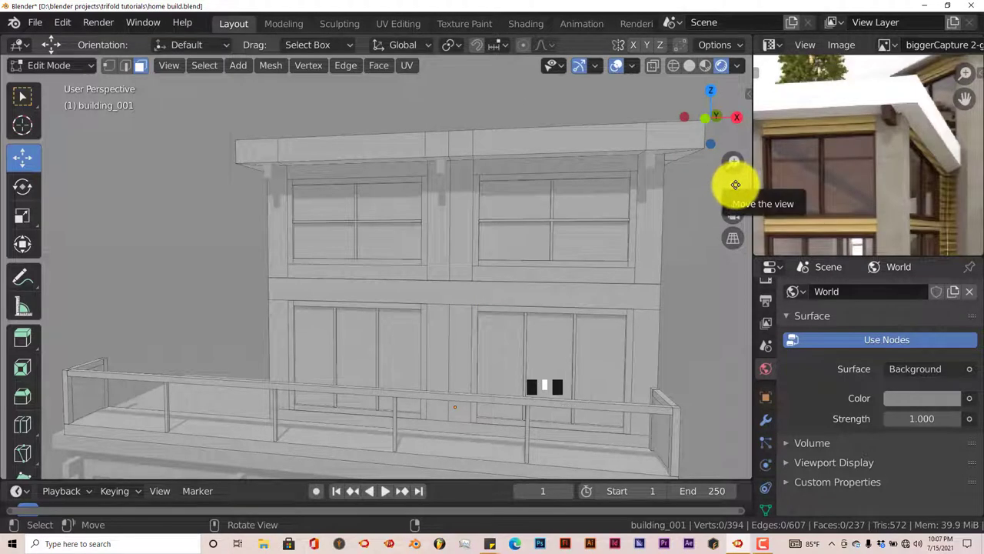
mouse_move(725, 186)
mouse_down()
mouse_move(743, 193)
mouse_move(725, 208)
mouse_move(736, 204)
mouse_move(728, 194)
mouse_up()
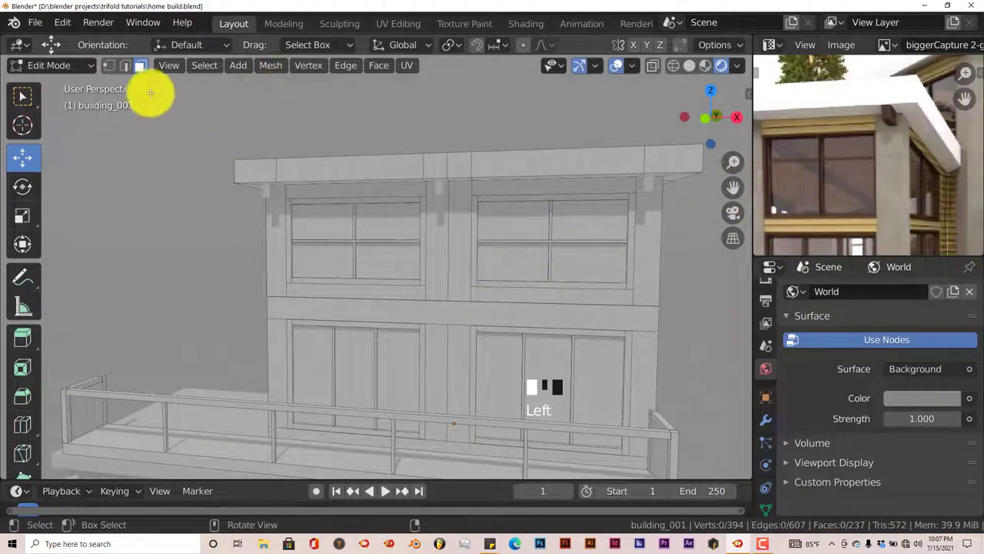
click(140, 67)
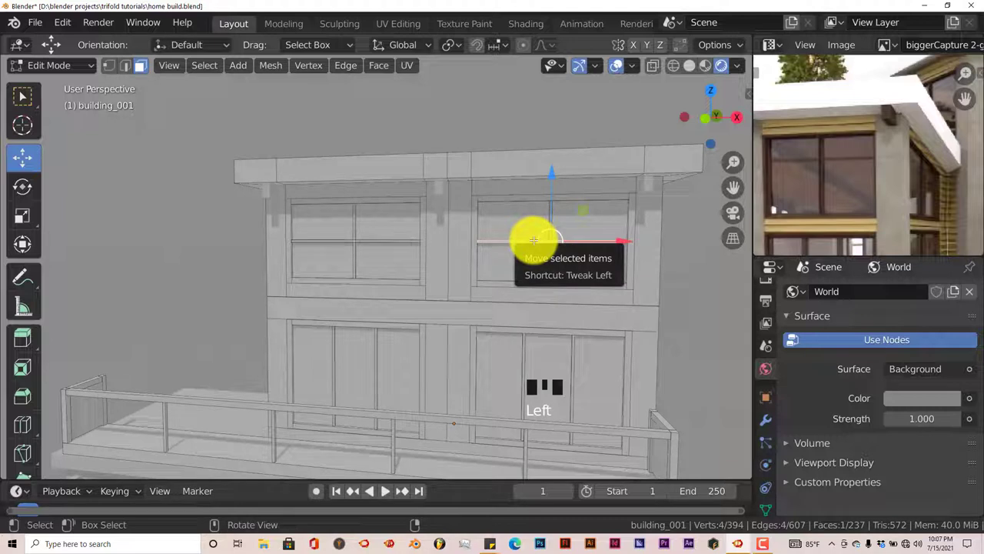
key(ctrl+l)
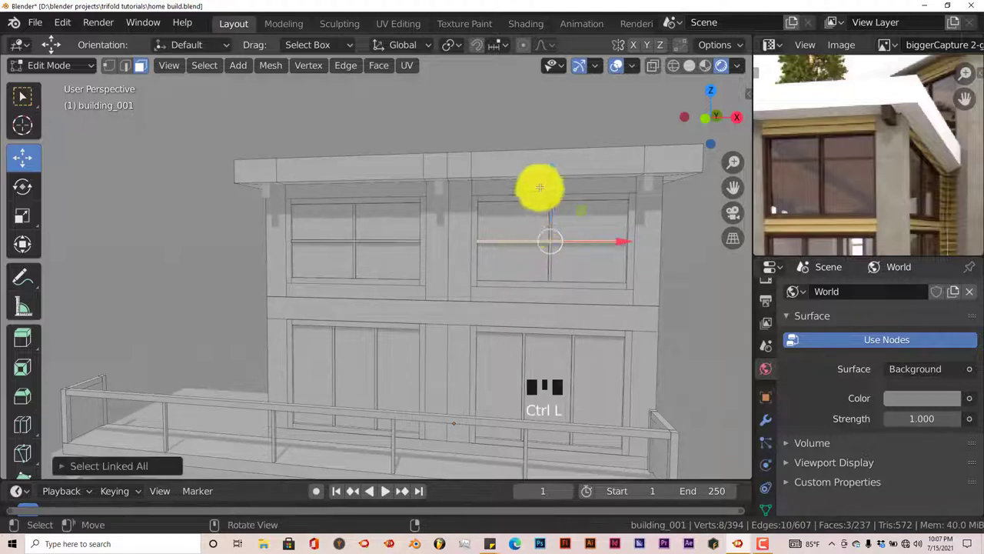
drag(548, 182, 545, 170)
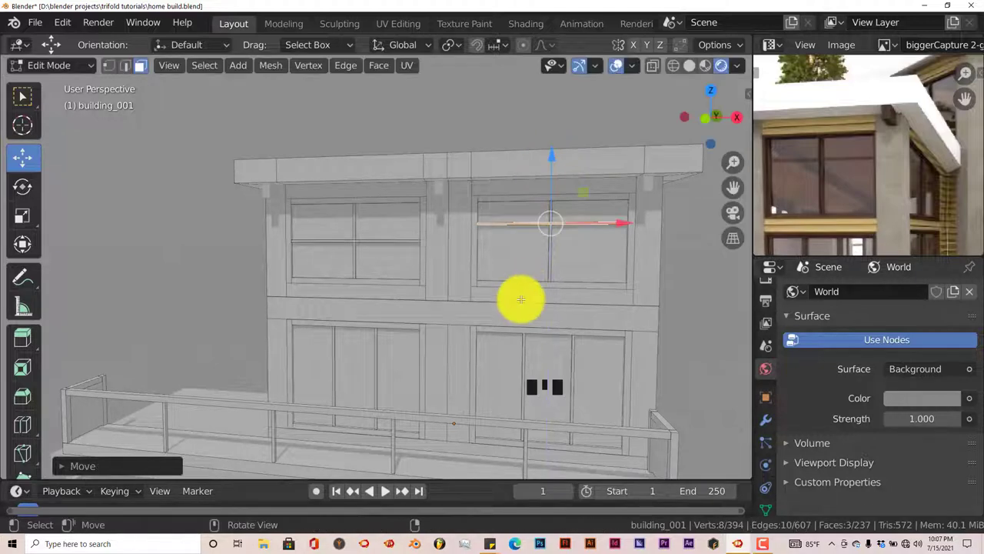
From the front view, raise the linked horizontal bar of the upper floor's left-hand window to about the other bar's height and return to Object Mode.
key(KP_1)
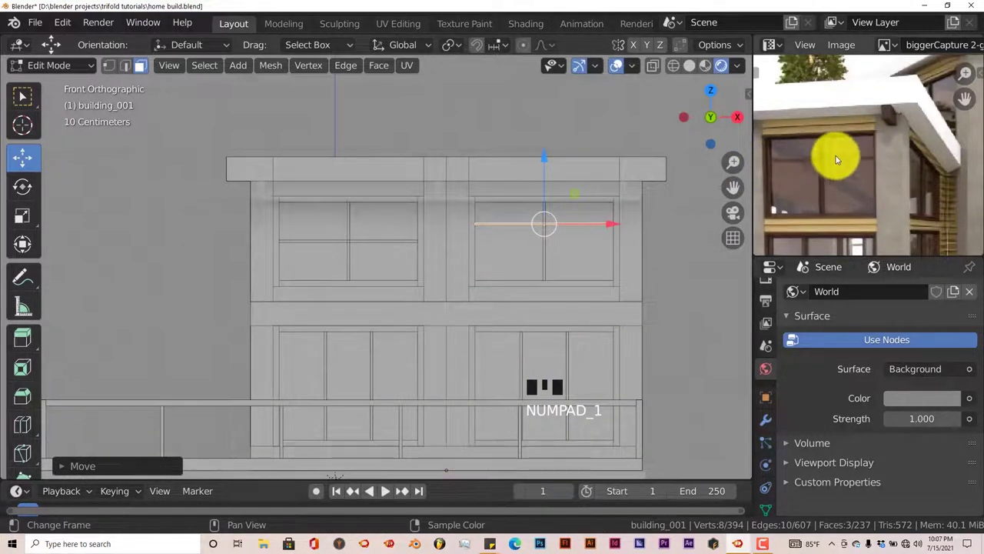
click(356, 239)
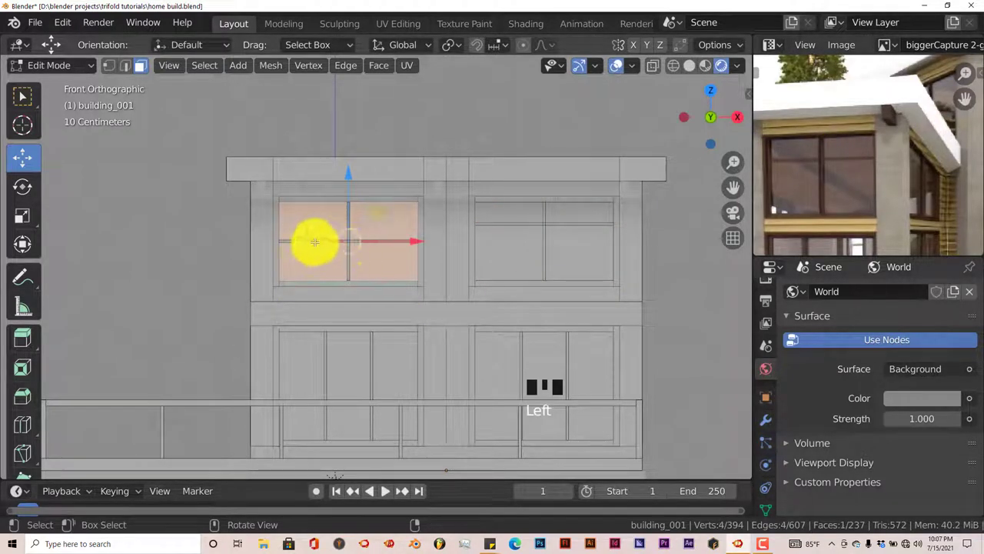
click(314, 242)
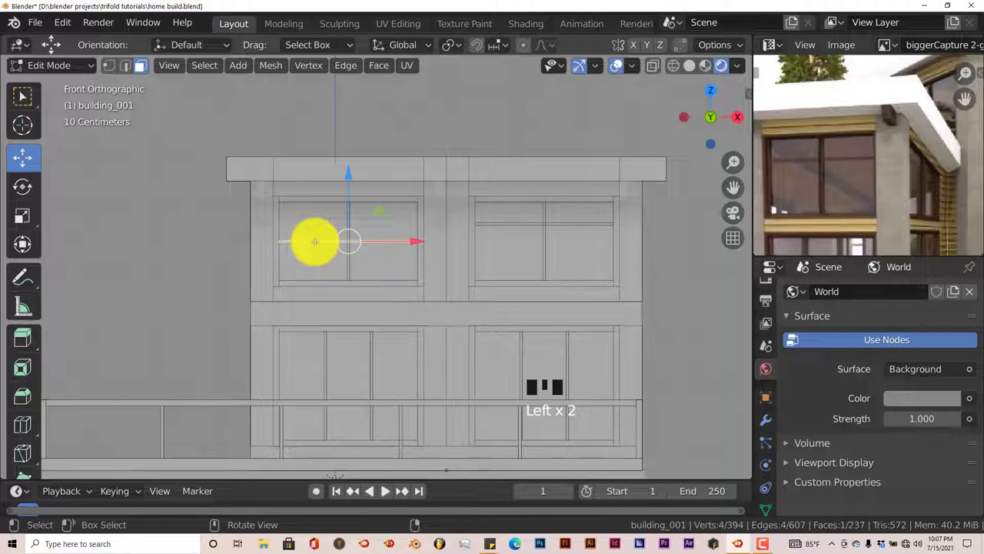
key(ctrl+l)
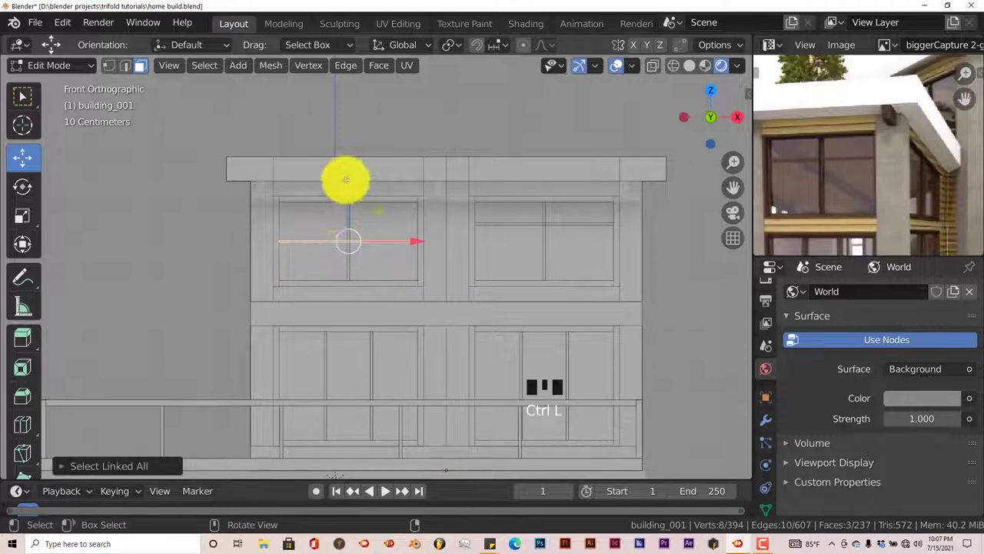
drag(345, 179, 345, 166)
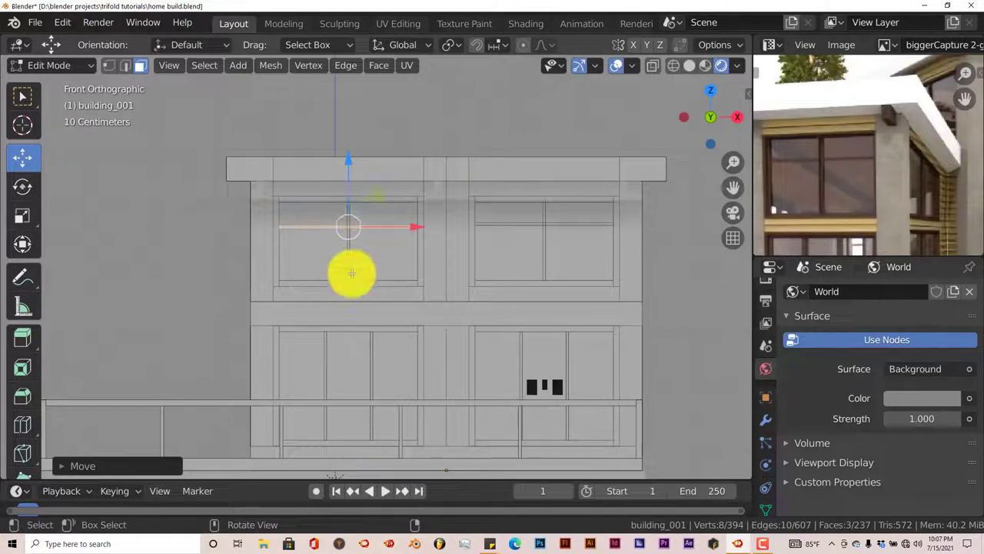
key(Tab)
Enable Ambient Occlusion in the Eevee render settings and expand its options.
middle_drag(369, 328, 329, 340)
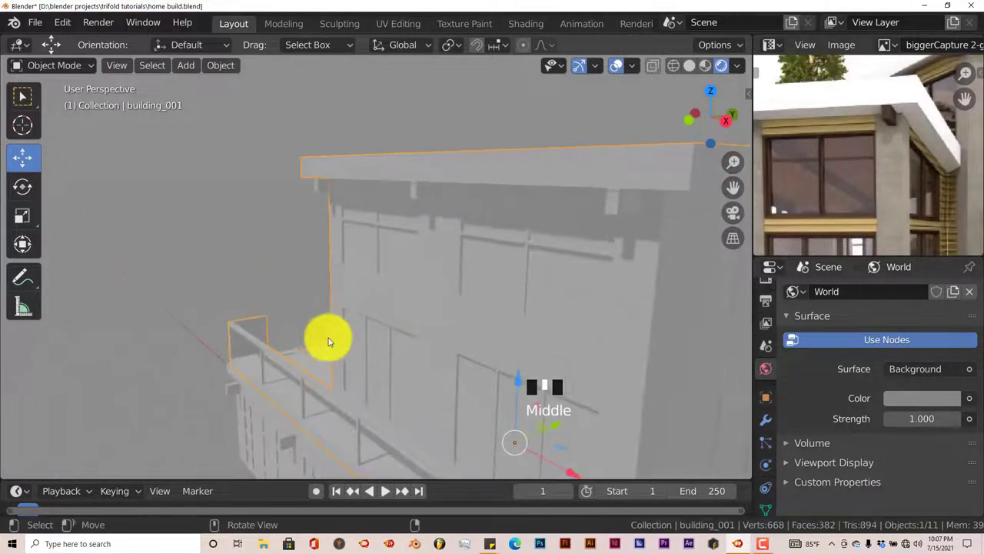
middle_drag(395, 347, 442, 292)
scroll(451, 313, down, 3)
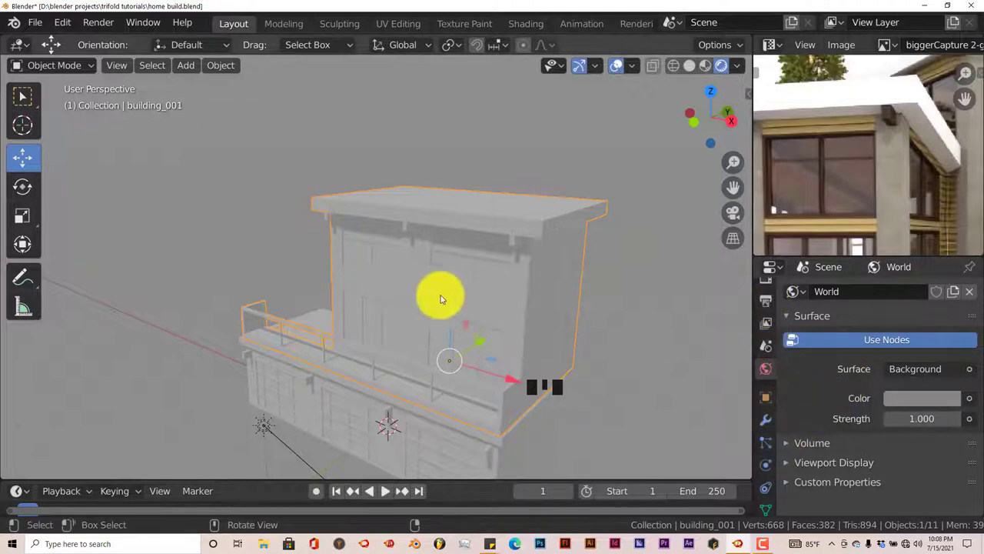
click(765, 302)
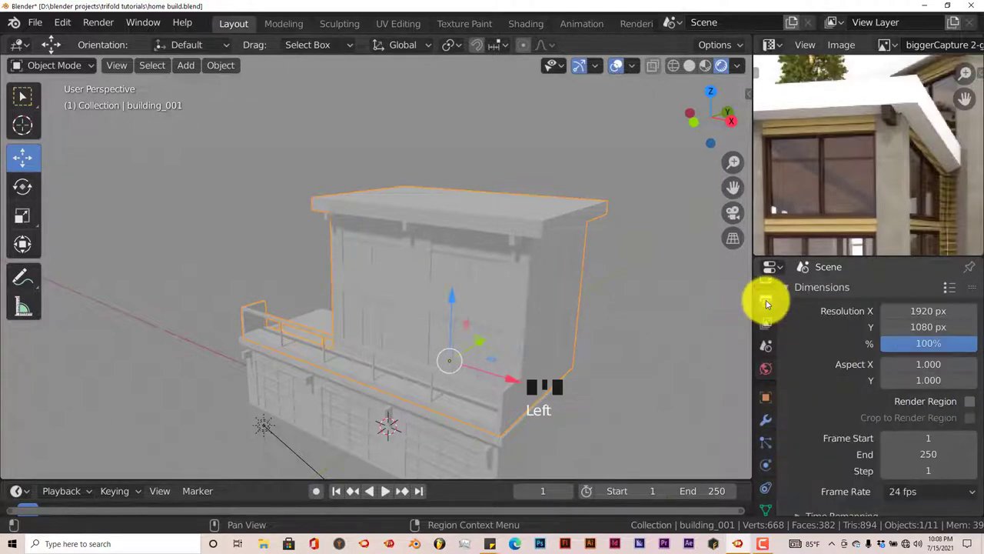
scroll(761, 331, up, 4)
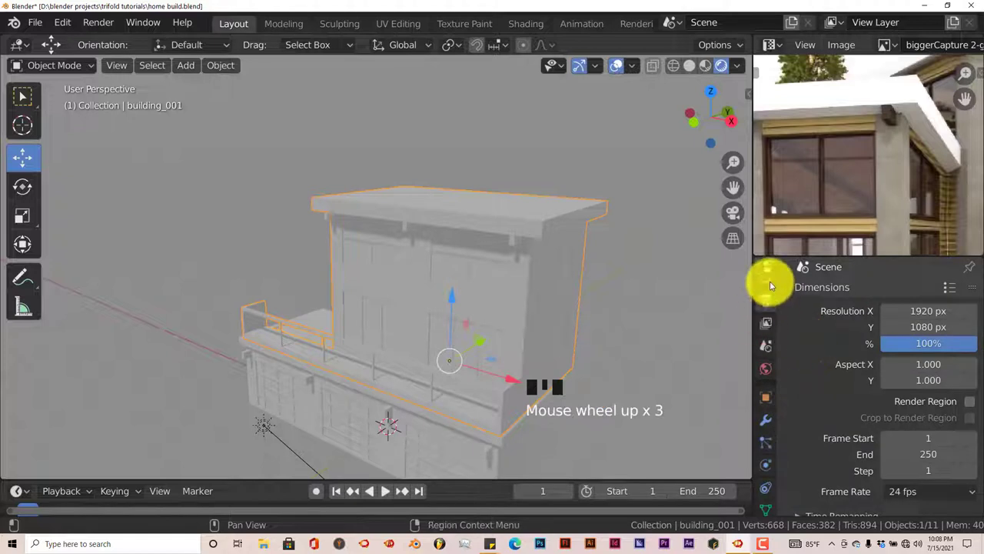
click(766, 302)
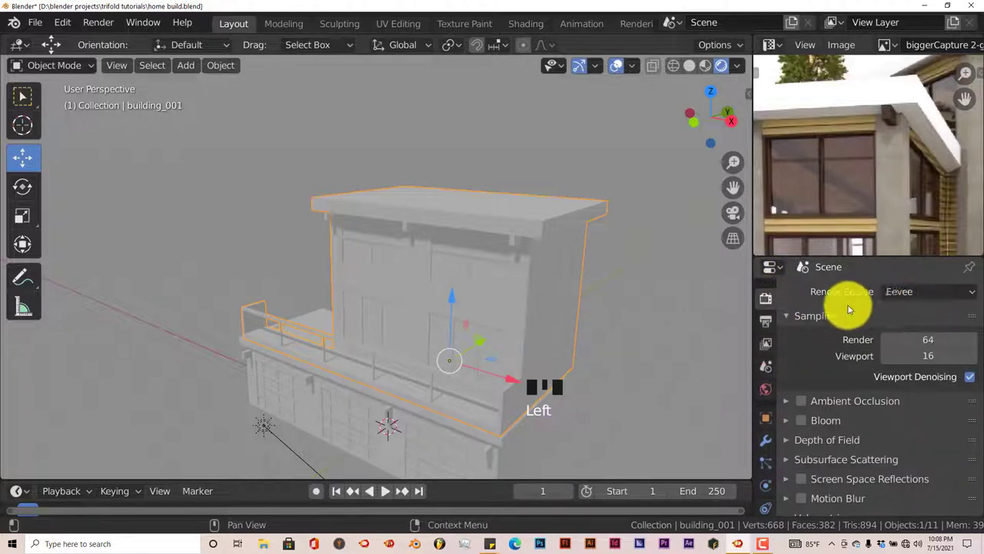
click(801, 399)
scroll(790, 399, down, 1)
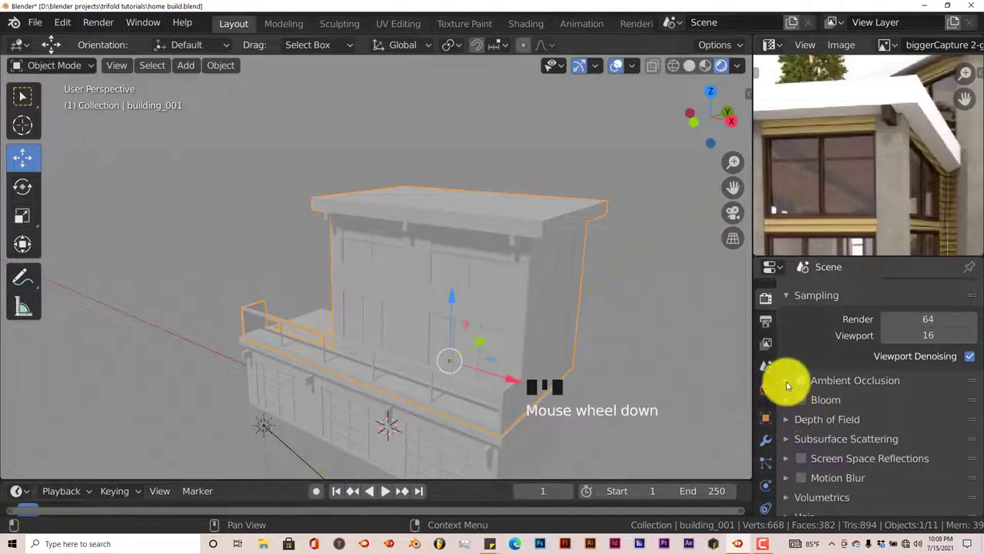
click(787, 382)
scroll(855, 419, down, 3)
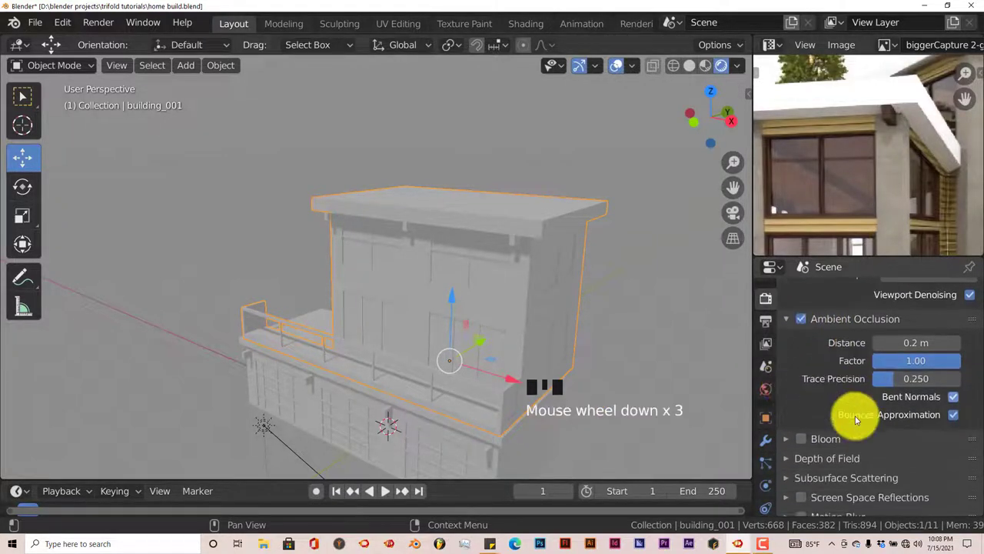
Set the Ambient Occlusion distance to 4 m and check the shading on the house.
click(899, 341)
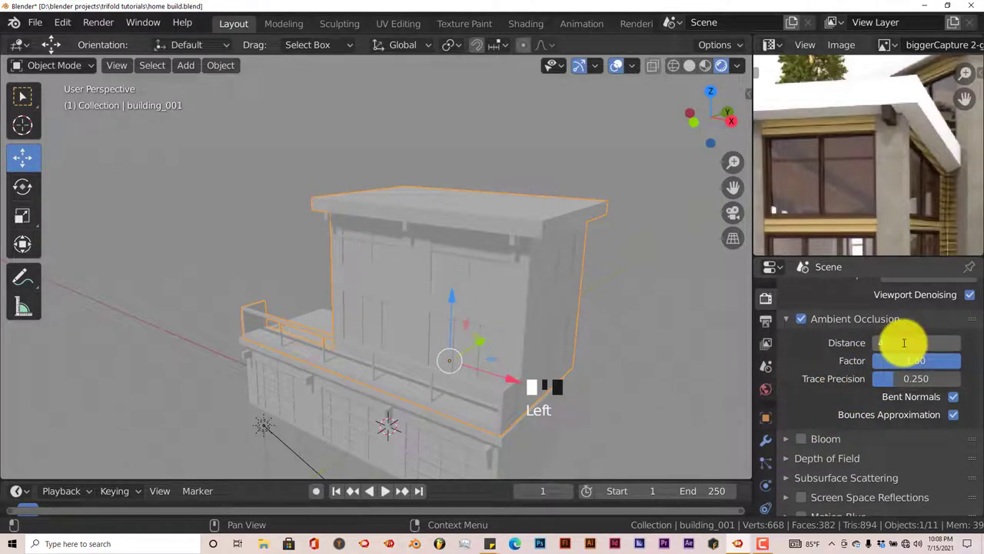
text(4)
key(Return)
middle_drag(528, 432, 402, 273)
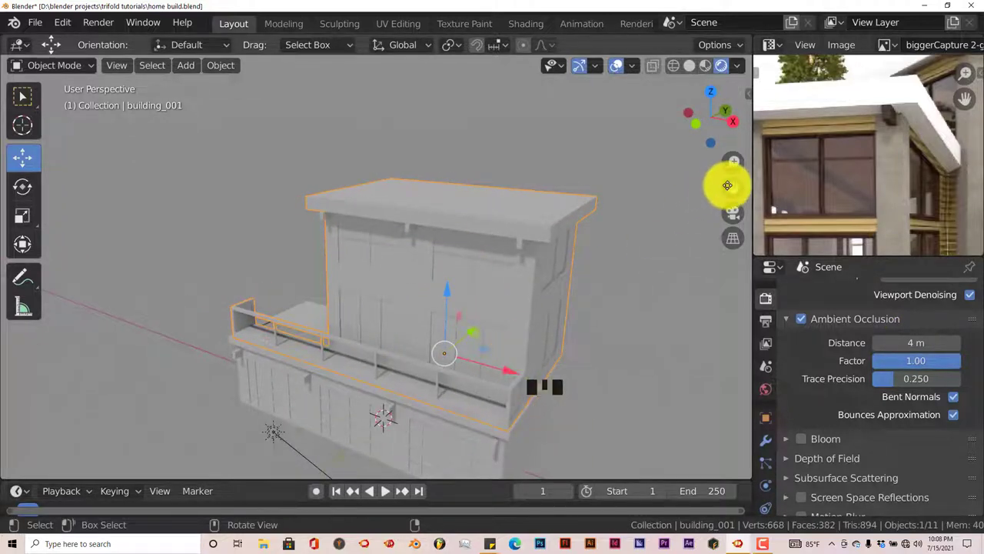
drag(727, 185, 582, 385)
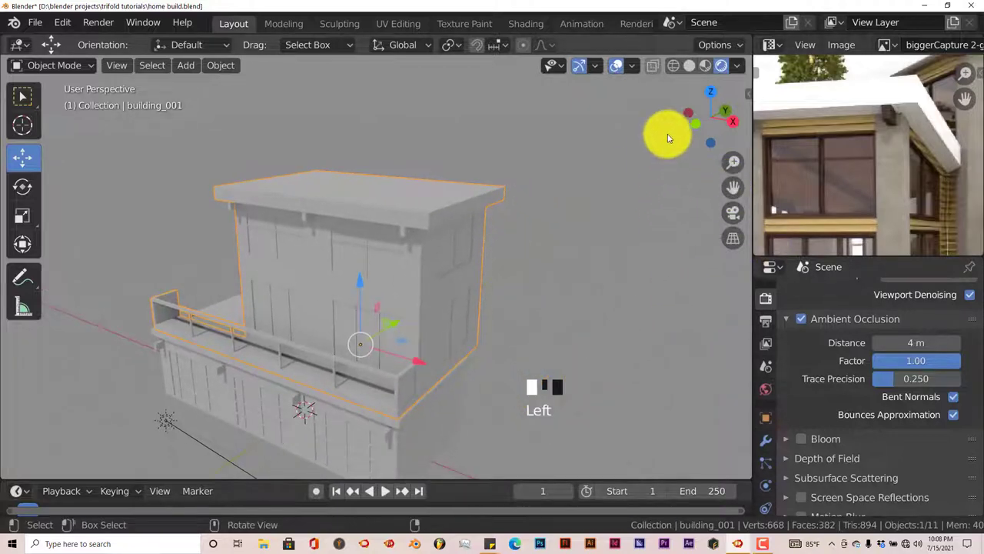
Switch the viewport to Solid shading and face the front of the whole house.
click(688, 66)
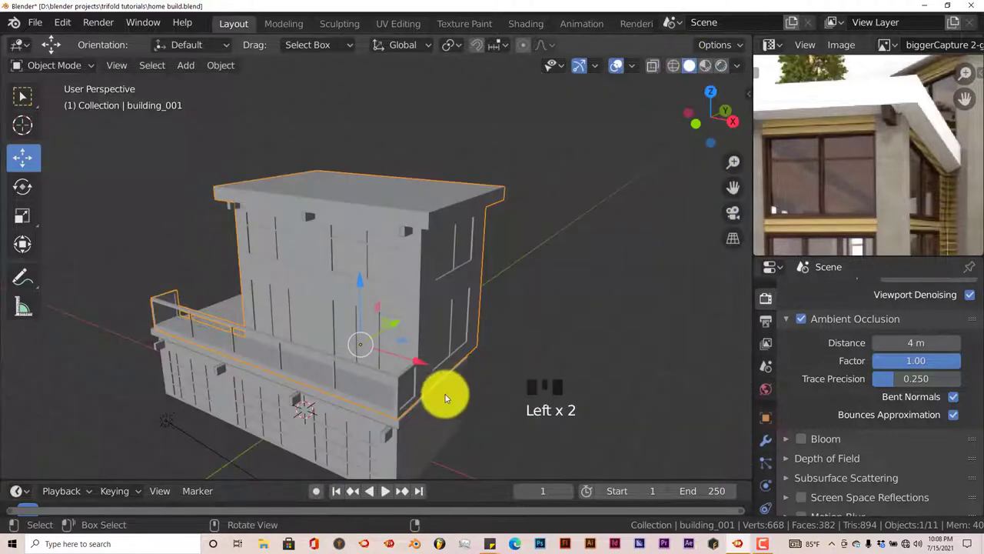
middle_drag(446, 396, 482, 390)
scroll(465, 418, down, 2)
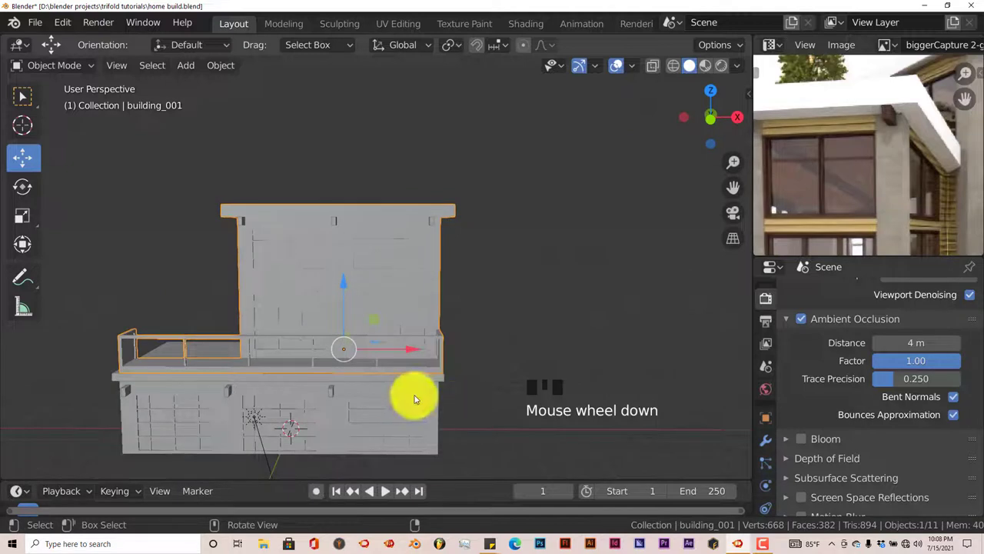
scroll(431, 398, down, 2)
Examine the curved-roof central section and its windows in the reference photo.
middle_drag(865, 158, 973, 164)
scroll(967, 143, down, 2)
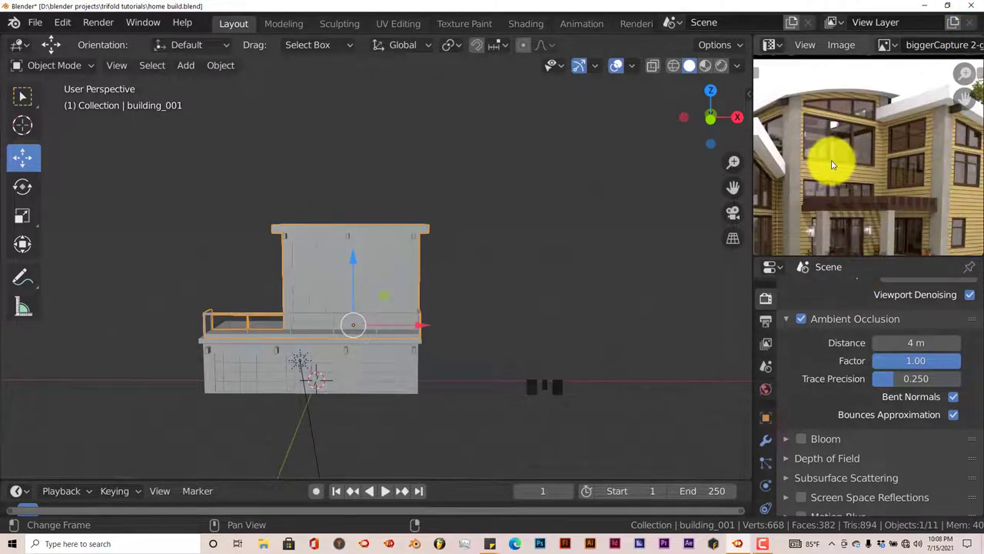
middle_drag(831, 163, 831, 133)
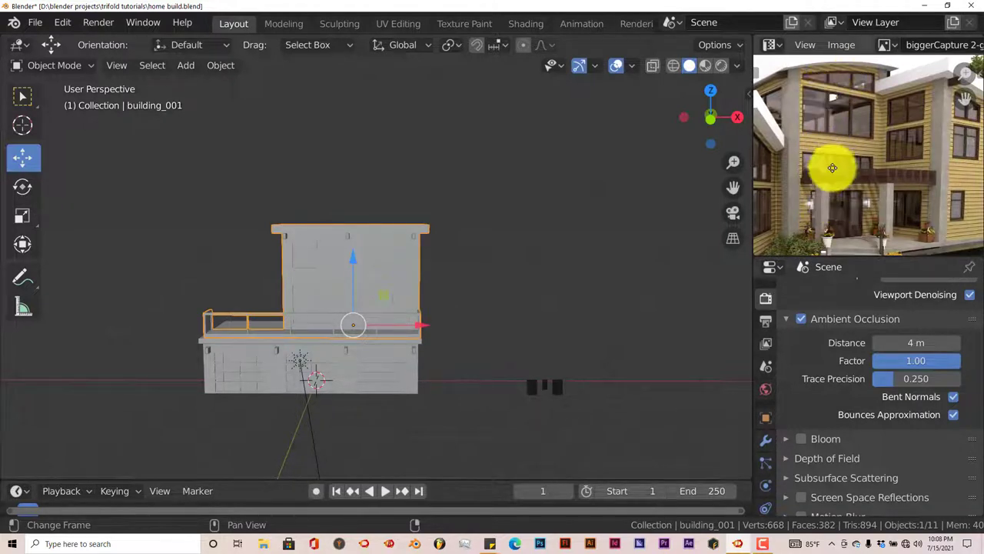
middle_drag(830, 167, 836, 206)
scroll(847, 178, up, 2)
middle_drag(842, 164, 848, 176)
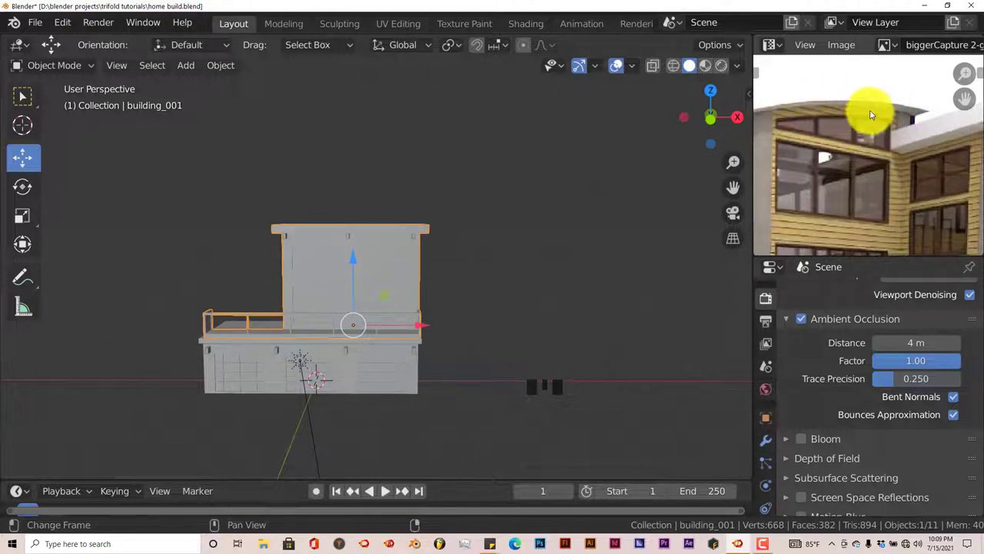
middle_drag(867, 183, 850, 142)
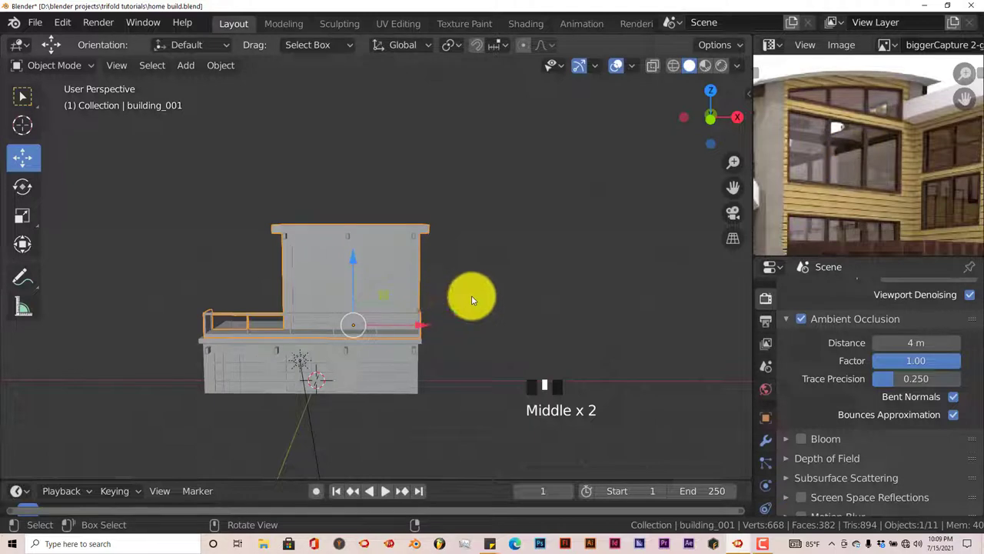
From the front view, select all objects and move them along negative X until the house is clear of the world origin.
key(KP_1)
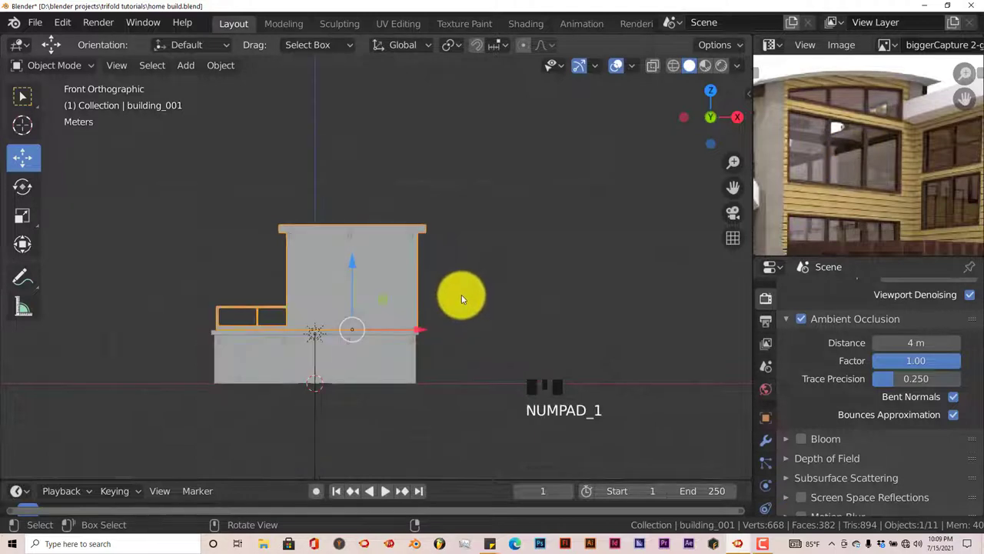
key(a)
key(a)
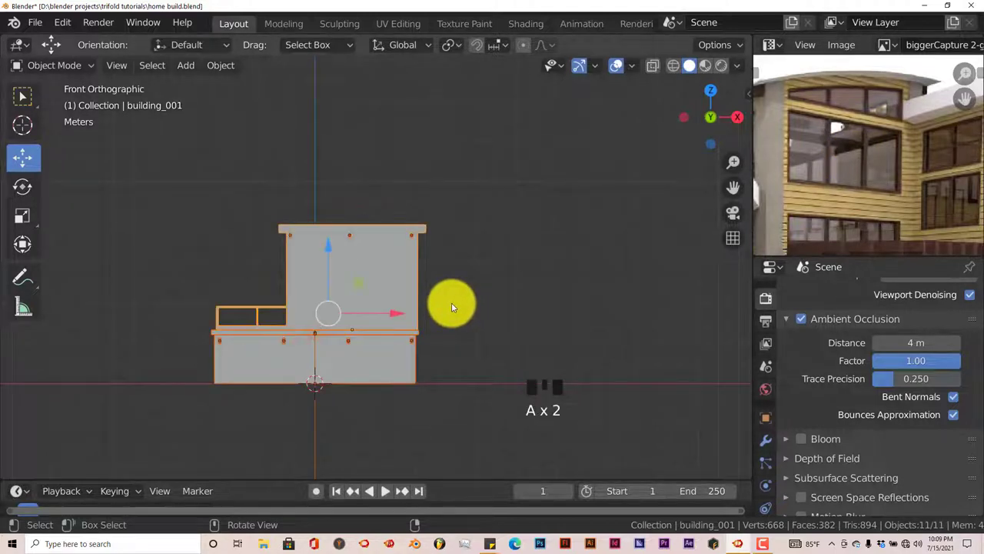
drag(390, 314, 170, 338)
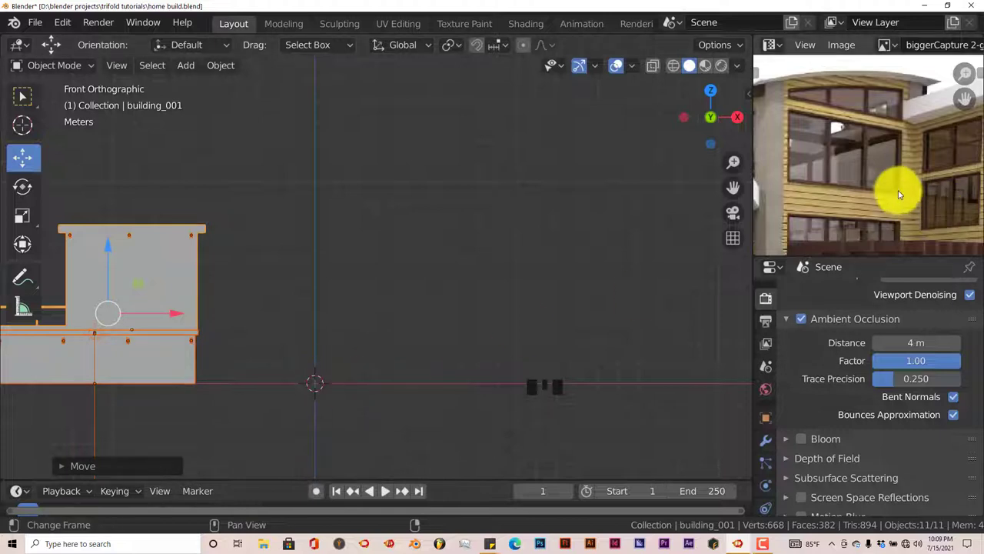
middle_drag(890, 192, 884, 174)
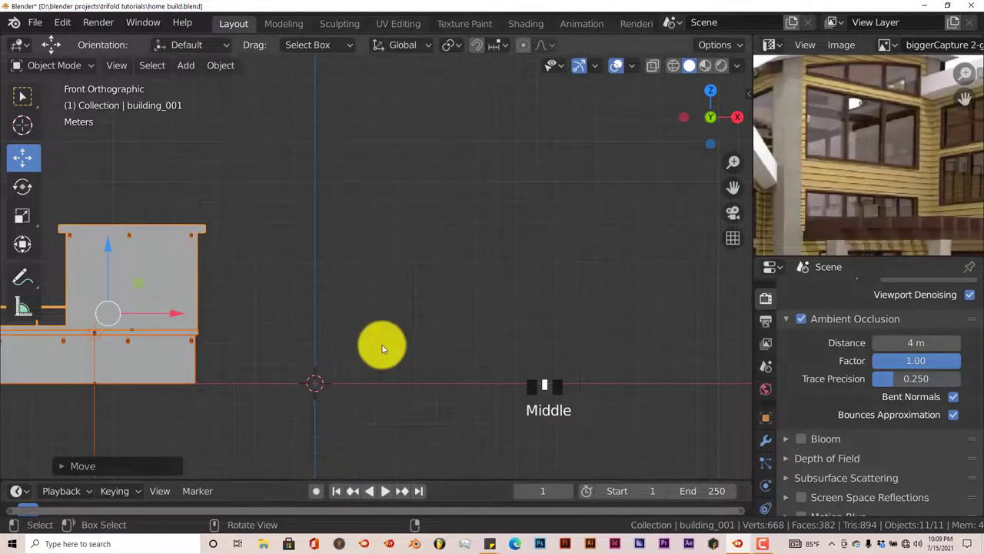
Deselect everything and save the current Blender file.
key(a)
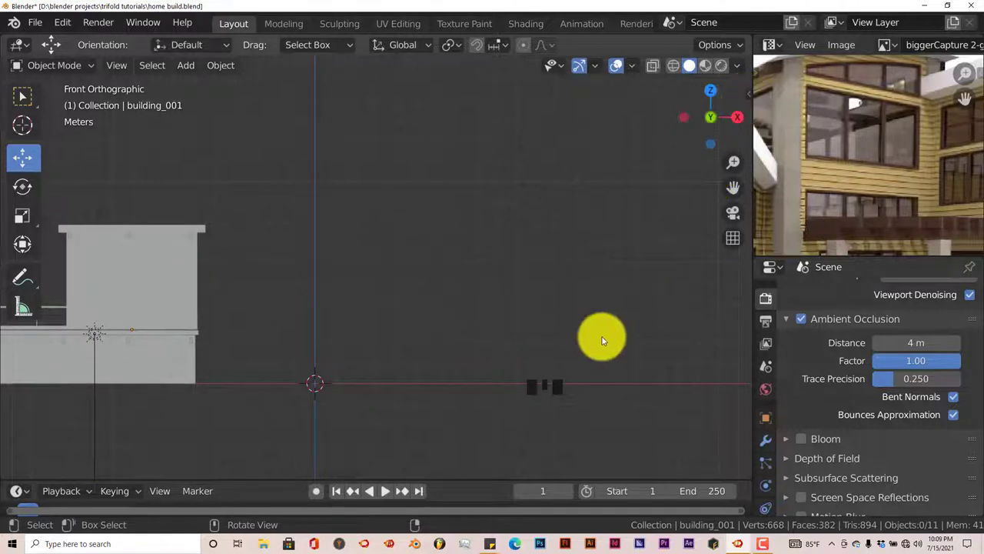
click(35, 23)
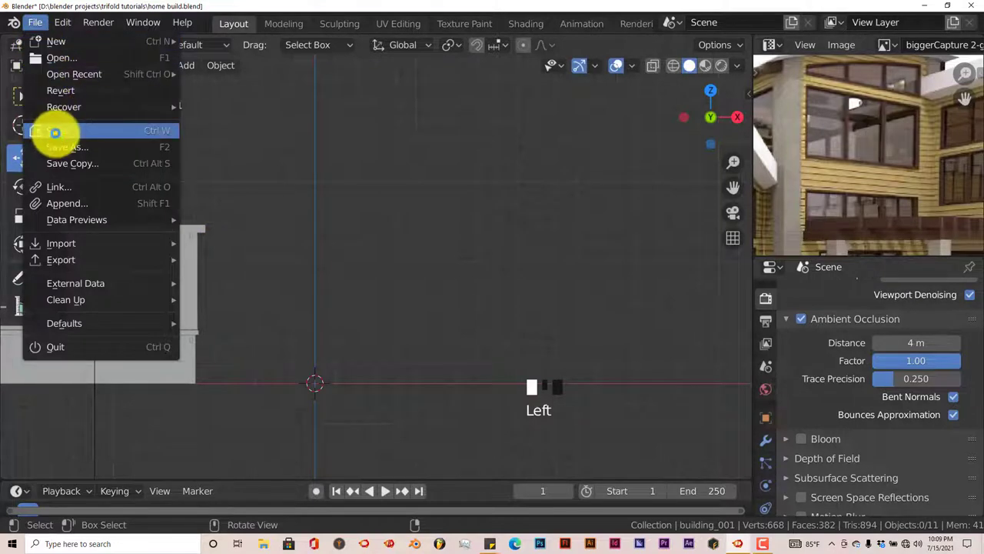
click(56, 132)
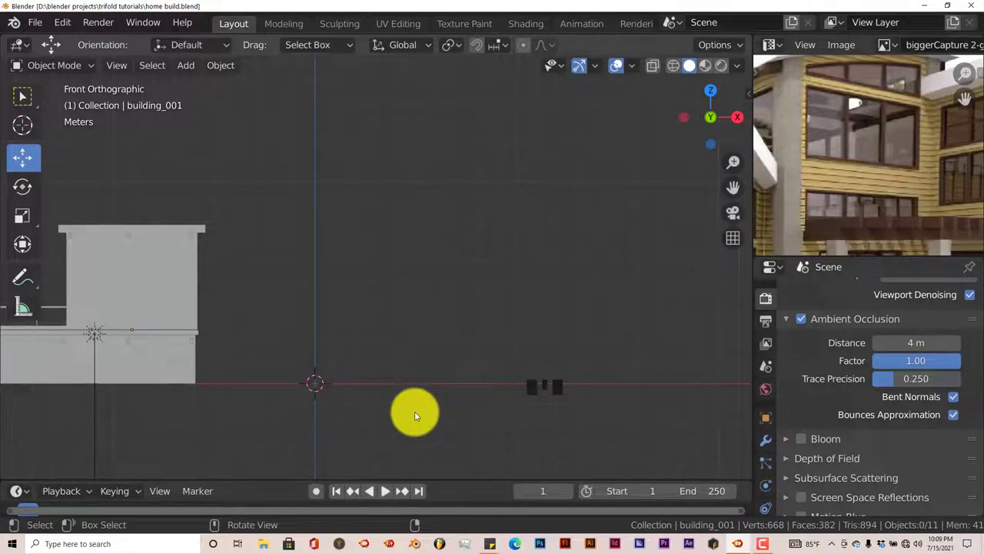
Create a new floorplan at the world origin beside the house using Building Tools.
scroll(277, 413, down, 1)
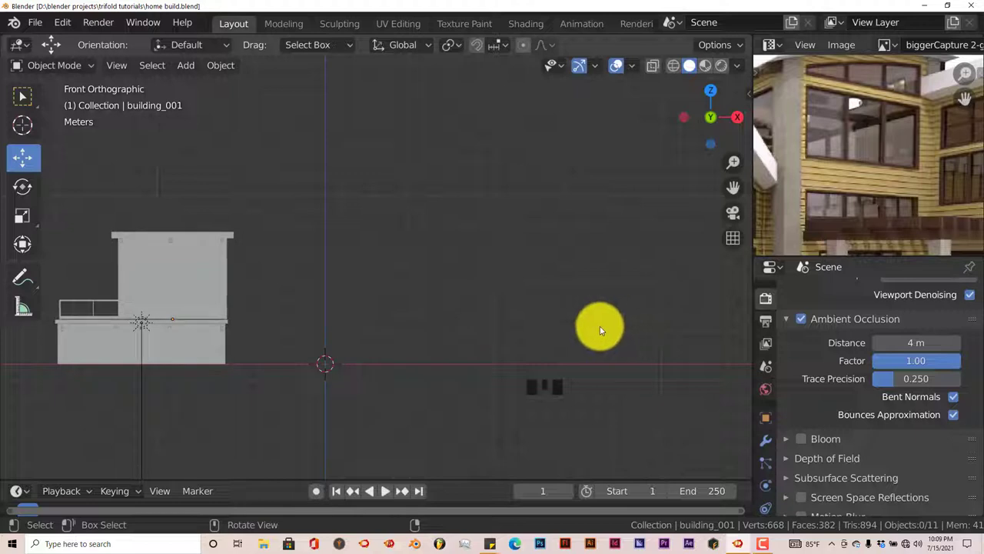
click(747, 95)
click(744, 358)
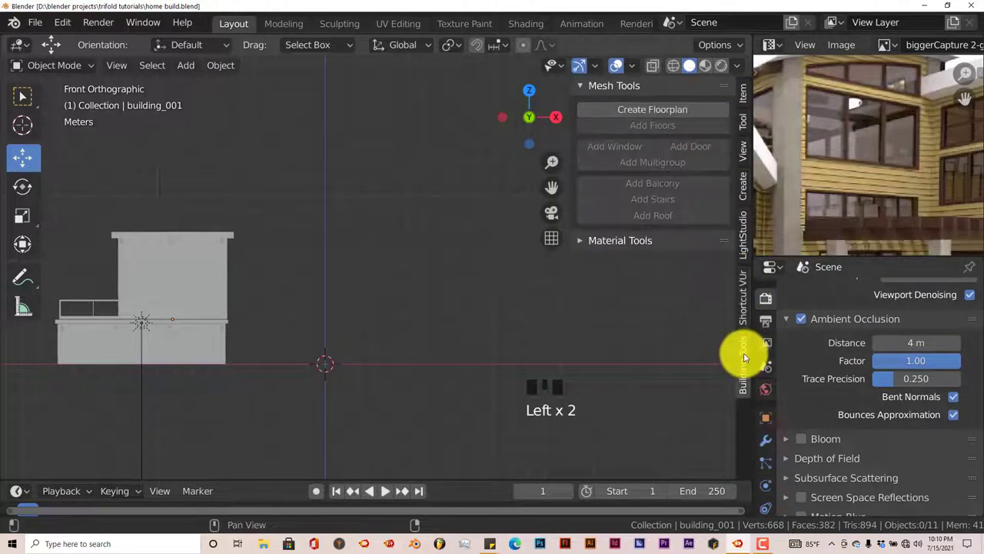
click(616, 114)
mouse_move(387, 325)
middle_down()
mouse_move(380, 366)
mouse_move(376, 345)
mouse_move(362, 362)
mouse_move(351, 345)
mouse_move(382, 325)
middle_up()
scroll(366, 352, up, 3)
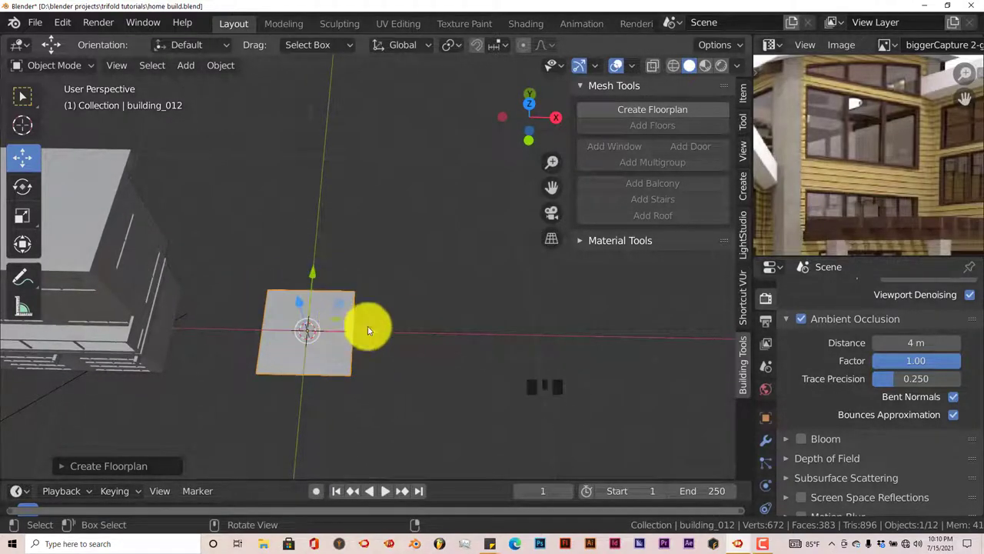
Examine the reference photo's central section, read the floor plan and window sizes in Sticky Notes, and return to Blender.
scroll(877, 191, down, 2)
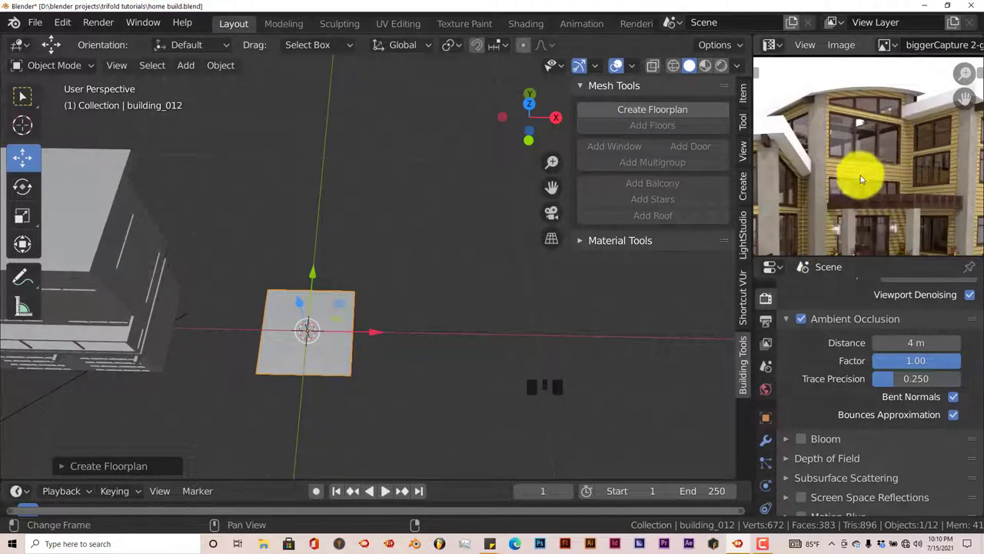
middle_drag(859, 171, 859, 138)
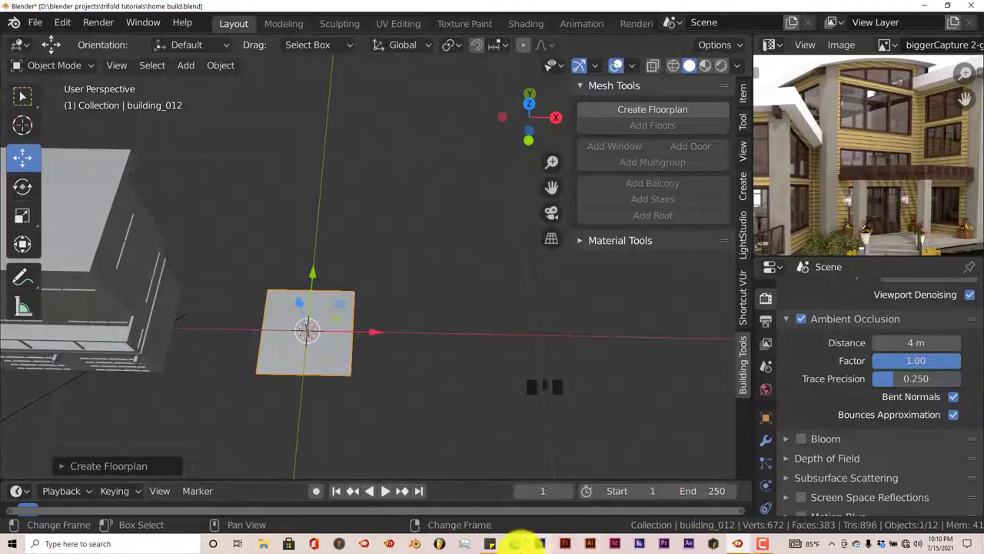
mouse_move(492, 544)
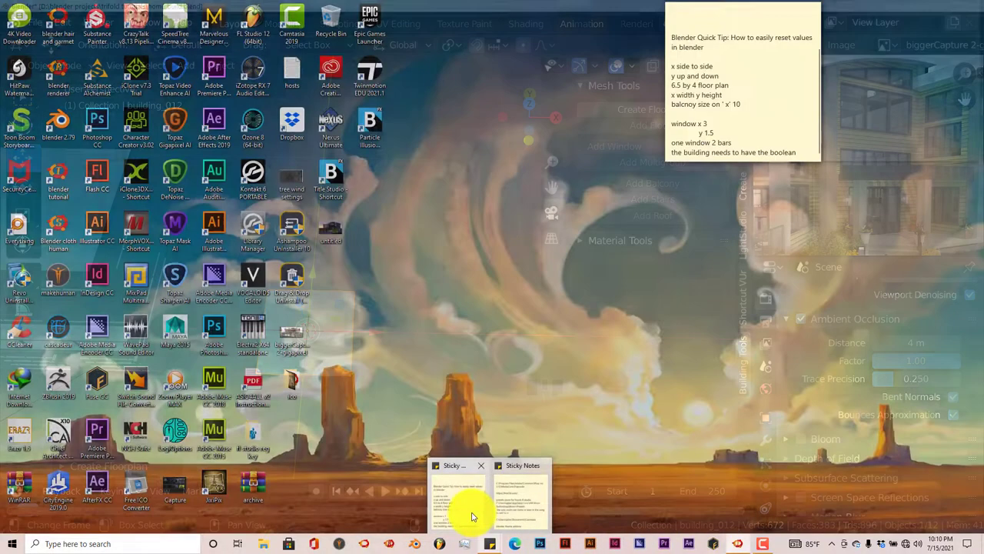
click(467, 512)
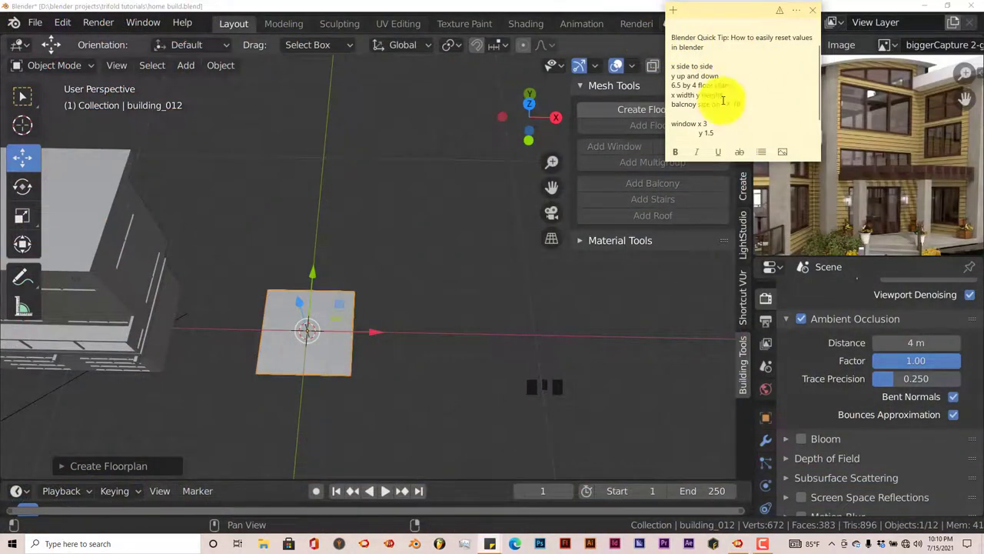
scroll(733, 119, down, 1)
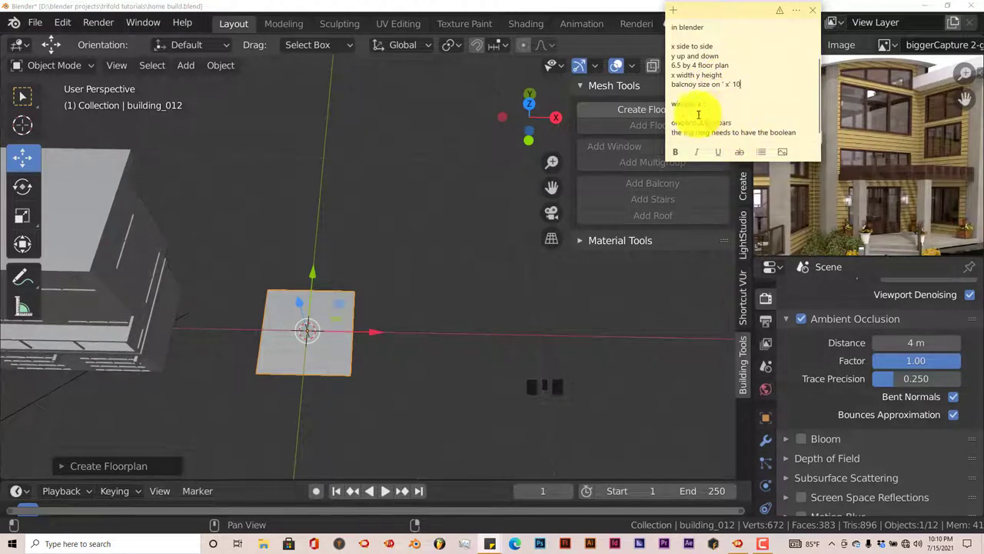
click(556, 15)
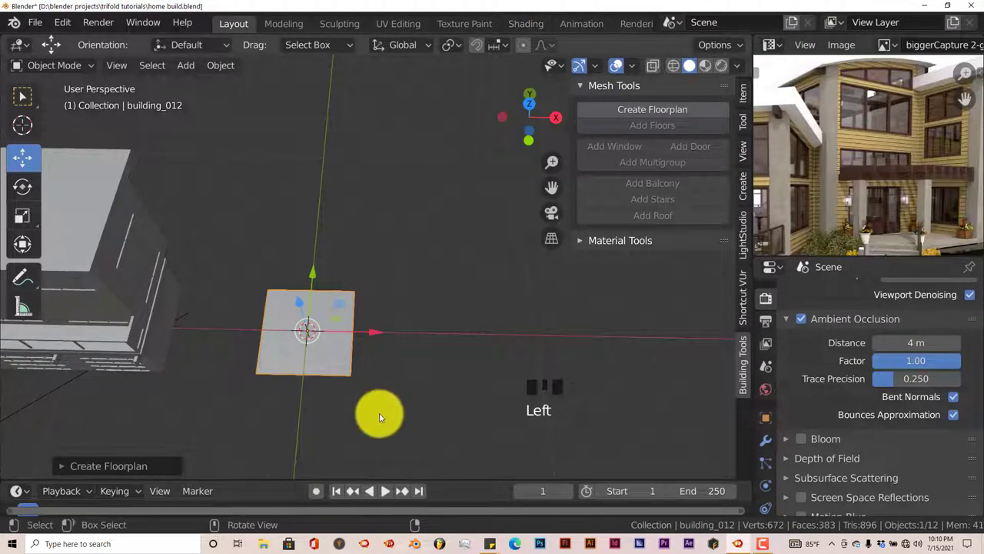
In Edit Mode, select the new floorplan's face and add one floor to it.
middle_drag(338, 383, 344, 374)
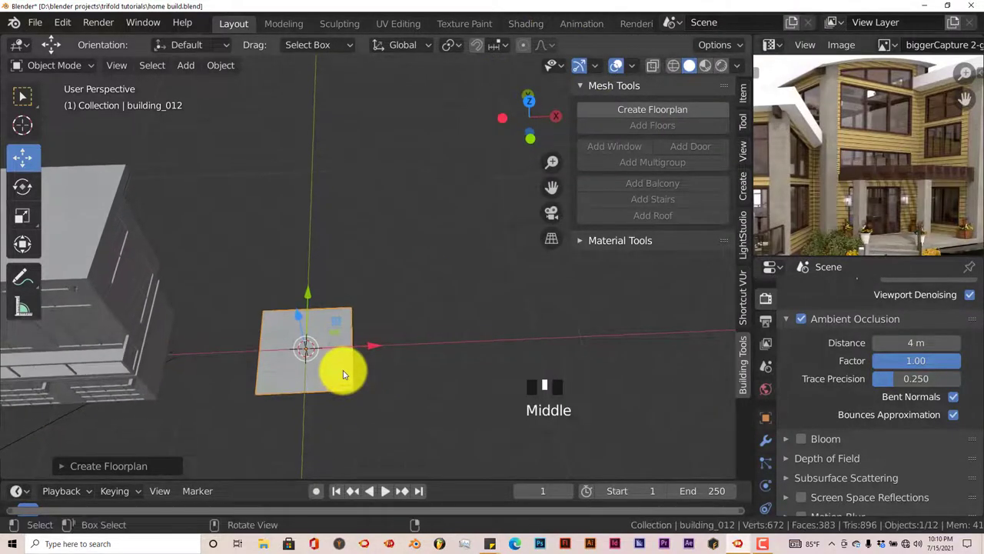
key(Tab)
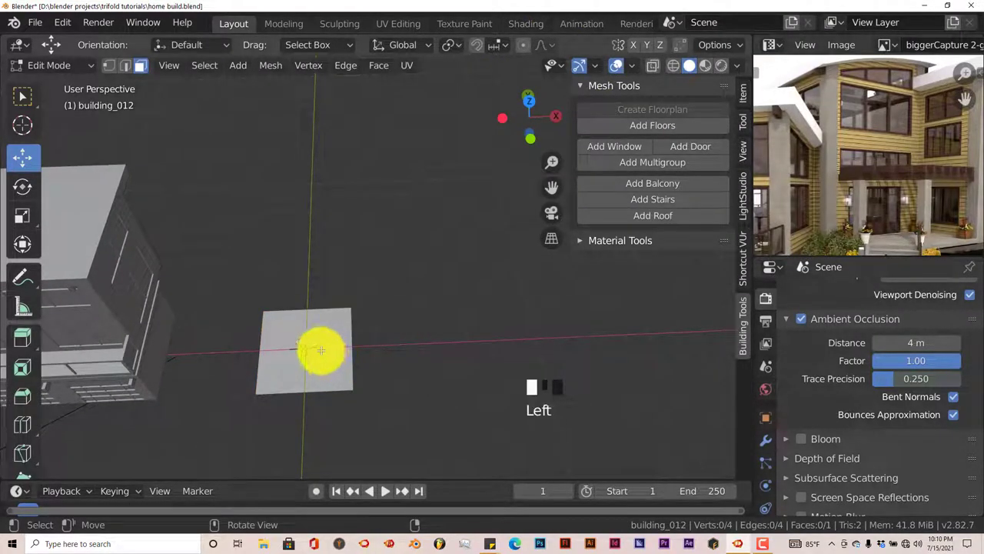
click(321, 350)
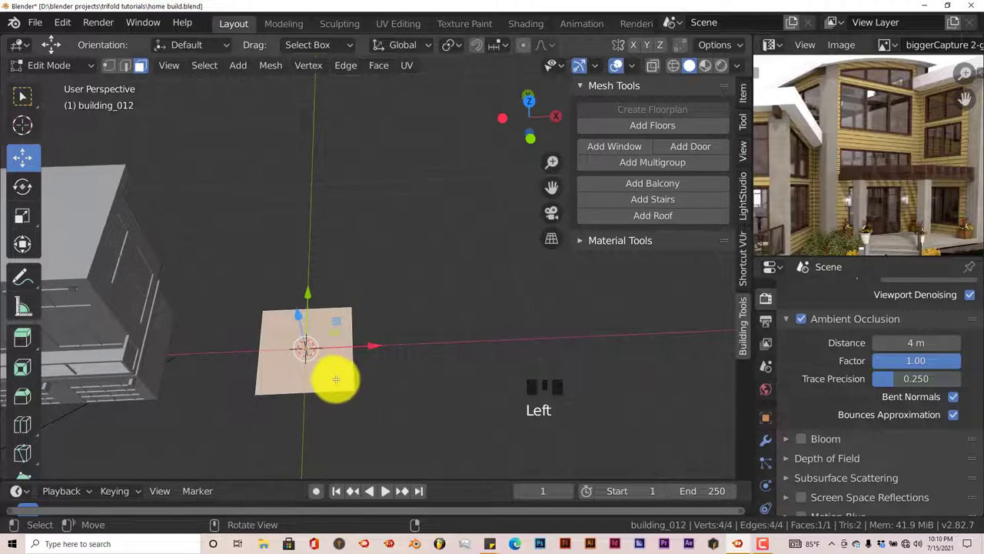
middle_drag(336, 383, 334, 369)
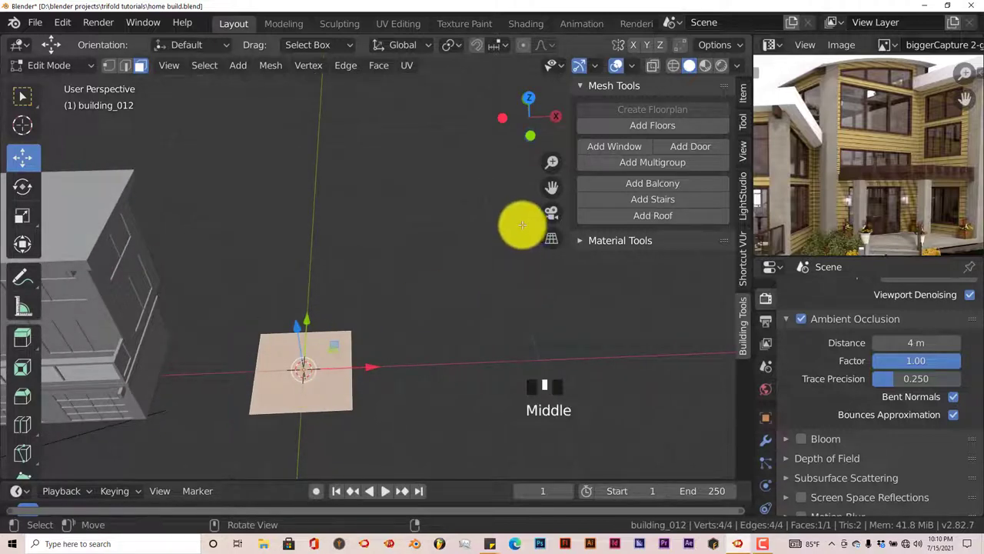
click(652, 125)
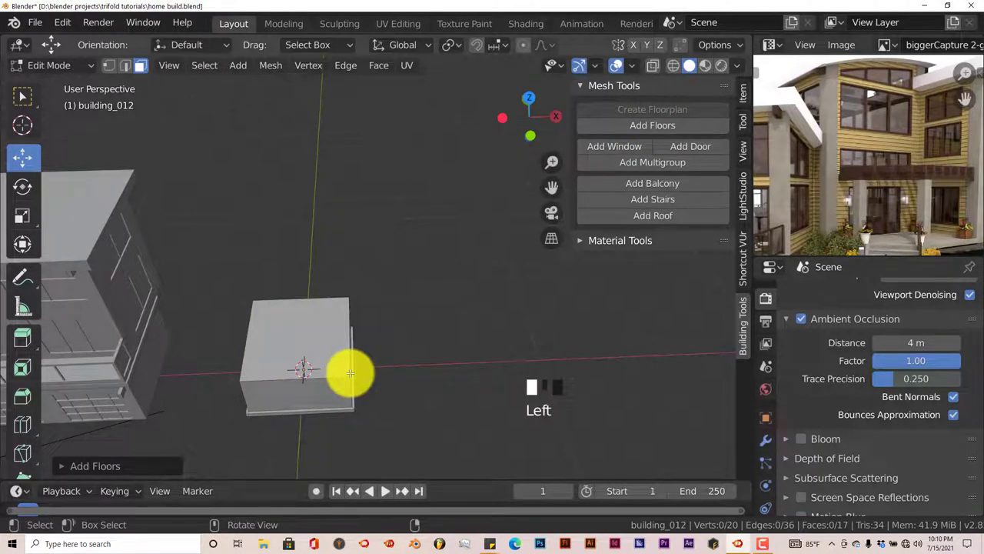
Disable the added floor's slab in the Add Floors options and compare the block with the house and reference photo from the front.
key(KP_1)
drag(557, 180, 607, 93)
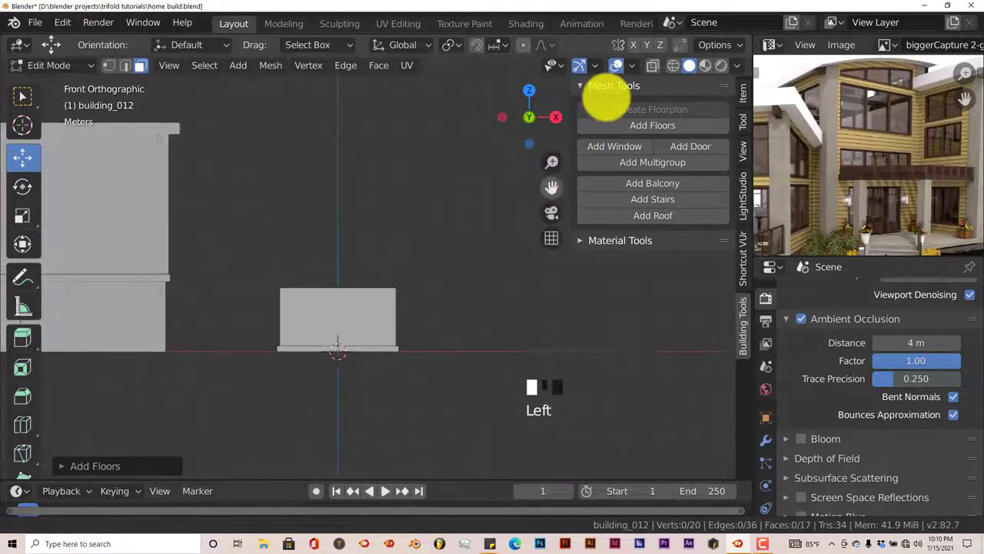
scroll(389, 323, up, 6)
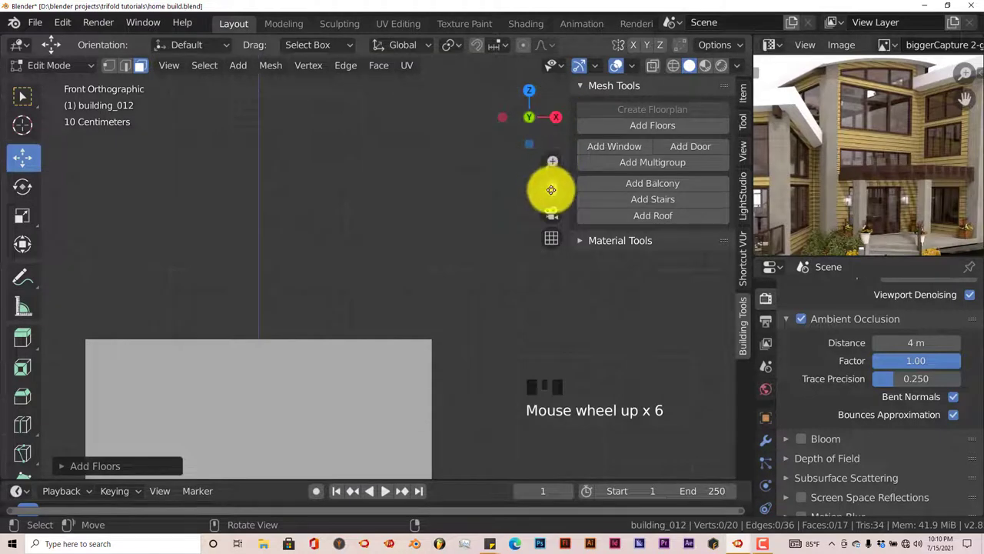
drag(549, 189, 589, 468)
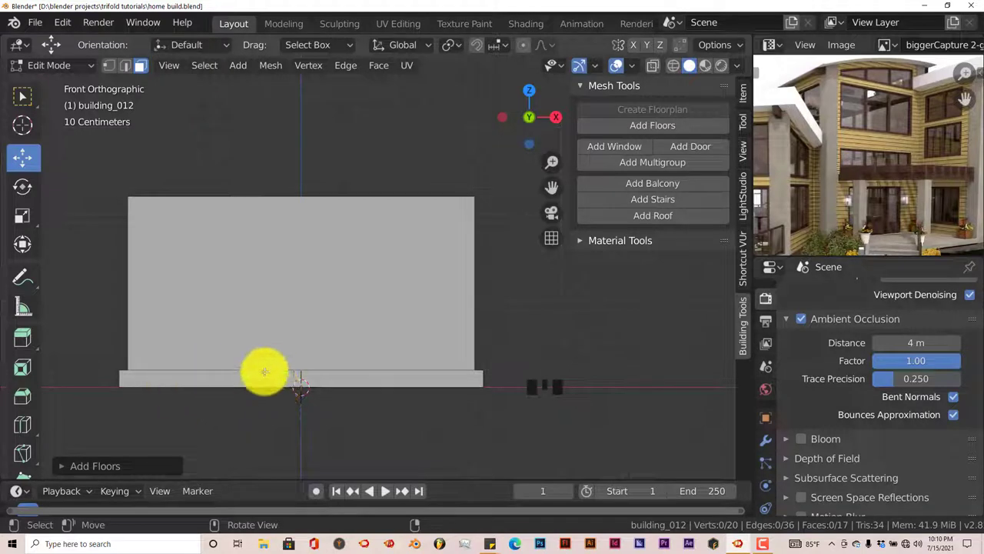
click(62, 465)
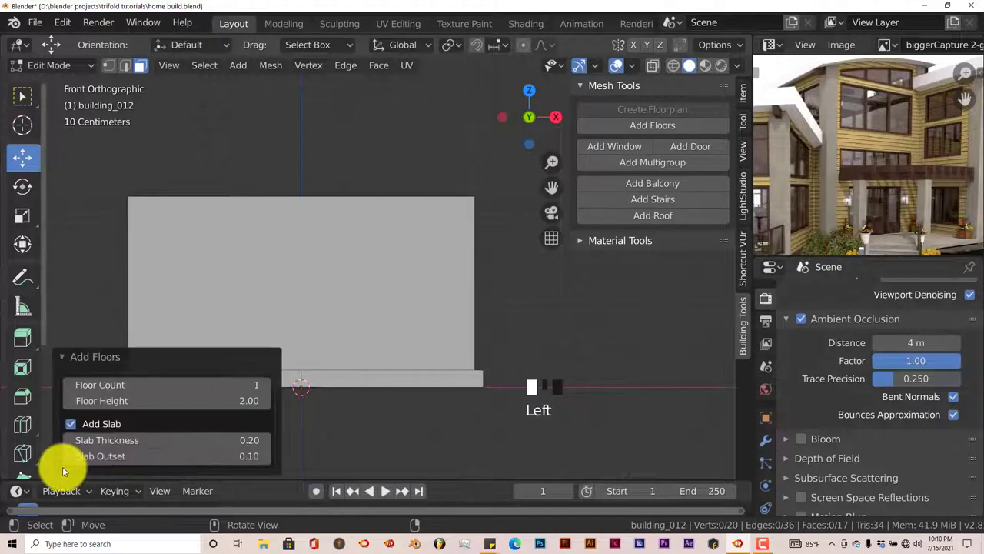
click(68, 424)
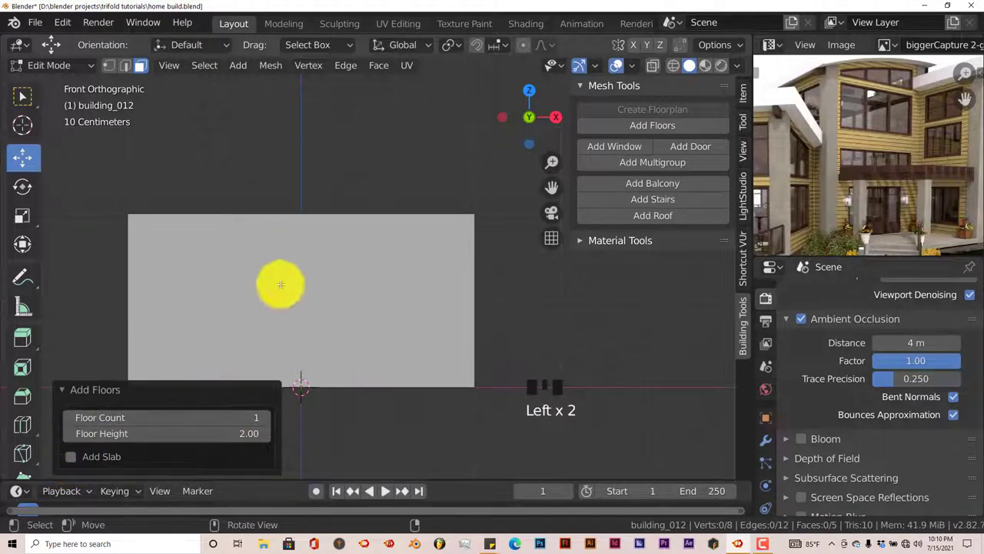
scroll(319, 338, down, 3)
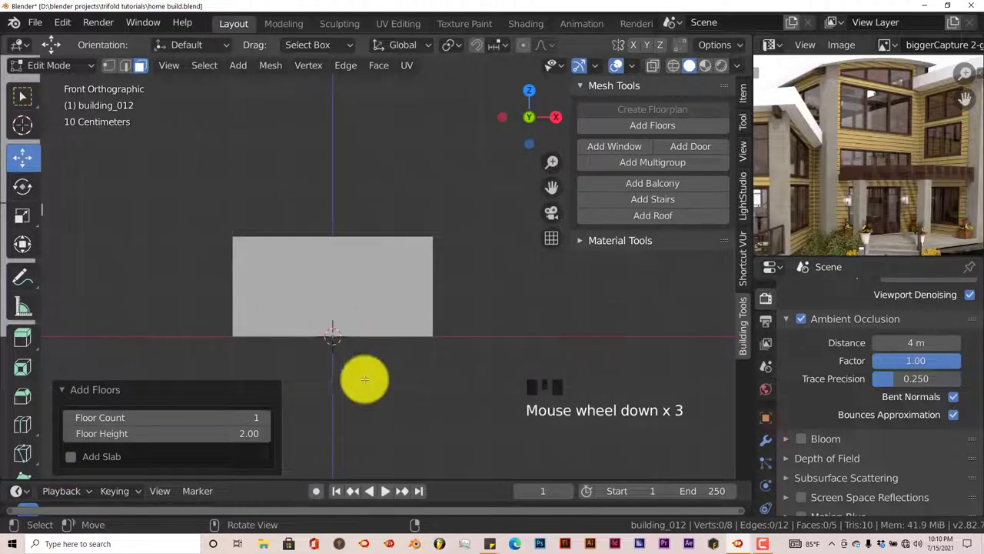
drag(550, 185, 656, 162)
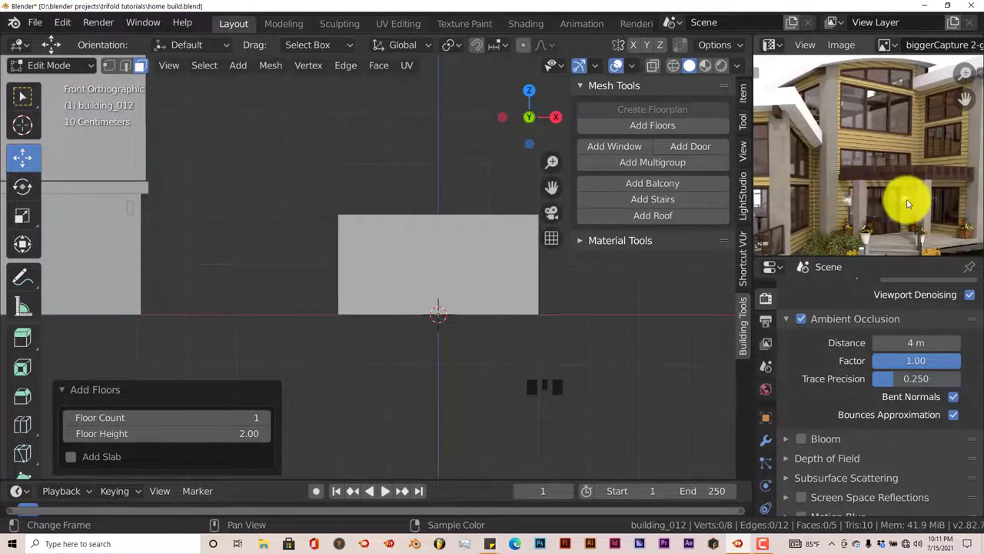
middle_drag(808, 204, 848, 190)
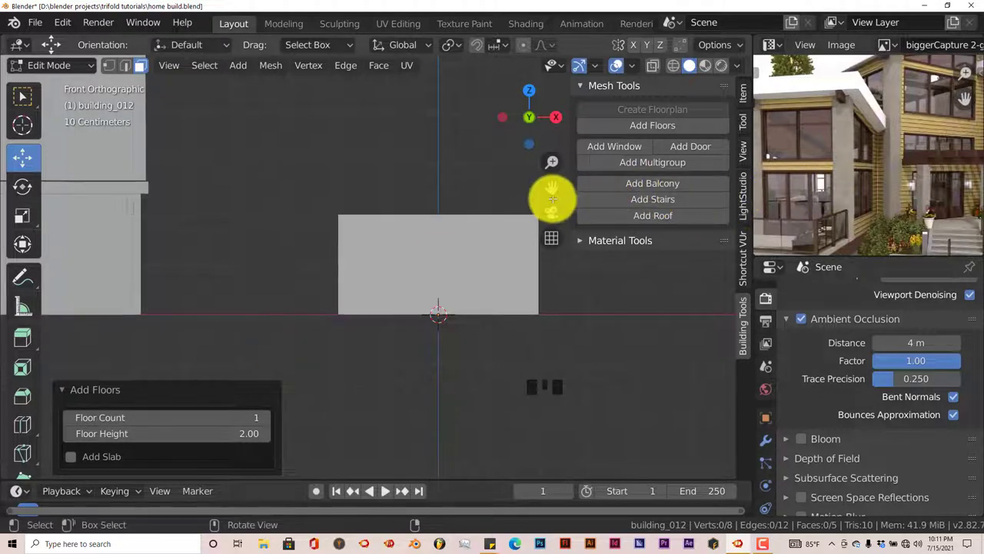
Check the block's front face against the house, then leave Edit Mode and delete the whole block.
drag(551, 187, 649, 226)
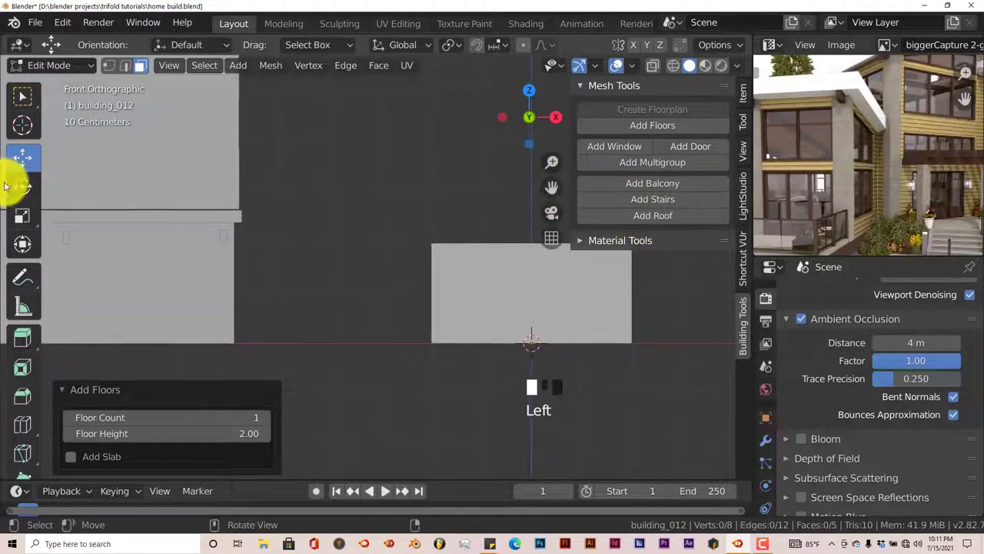
click(484, 281)
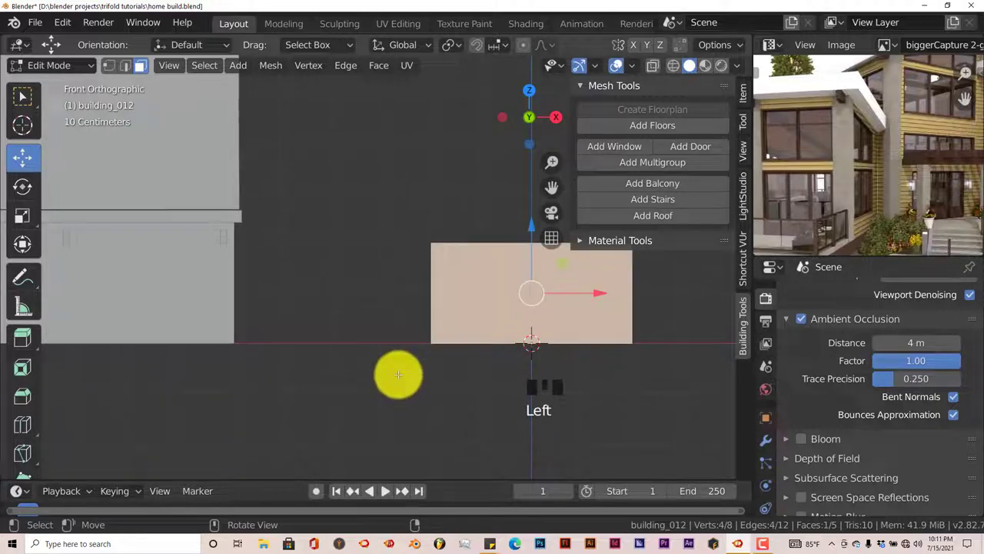
middle_drag(389, 373, 371, 385)
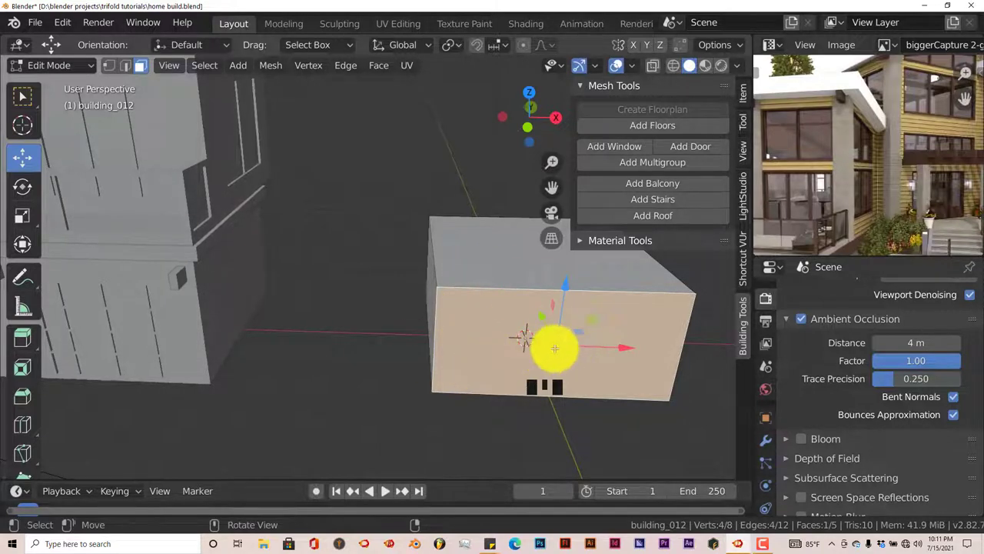
middle_drag(539, 361, 528, 358)
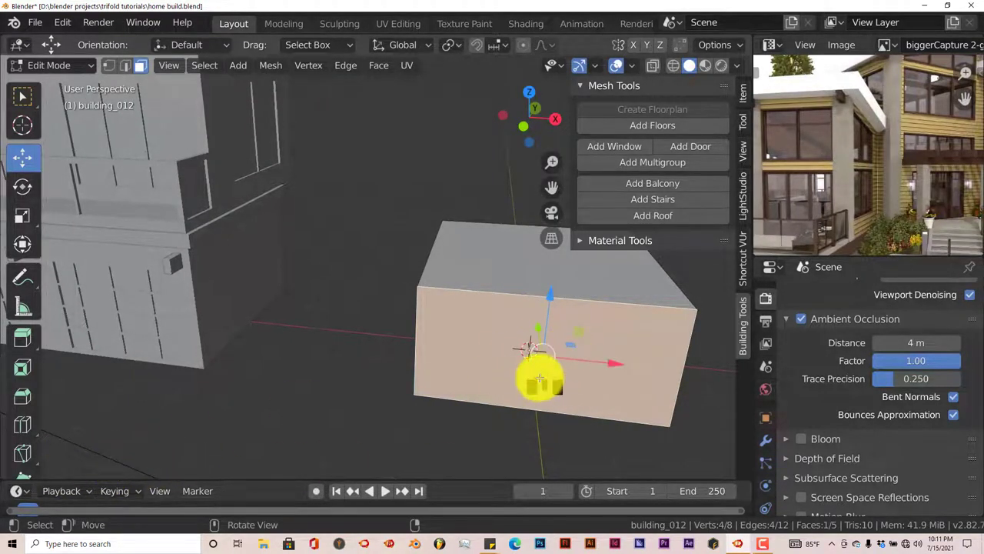
key(Tab)
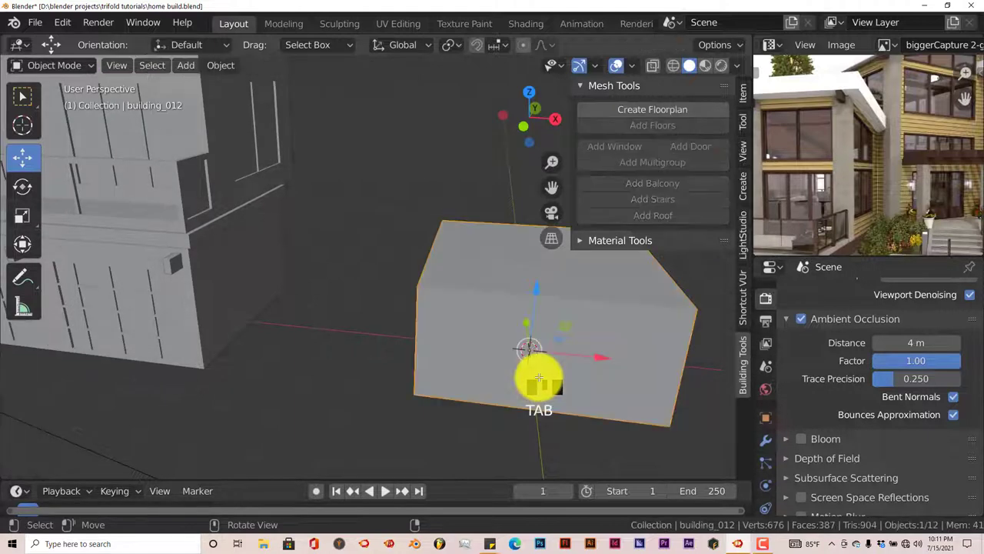
key(Delete)
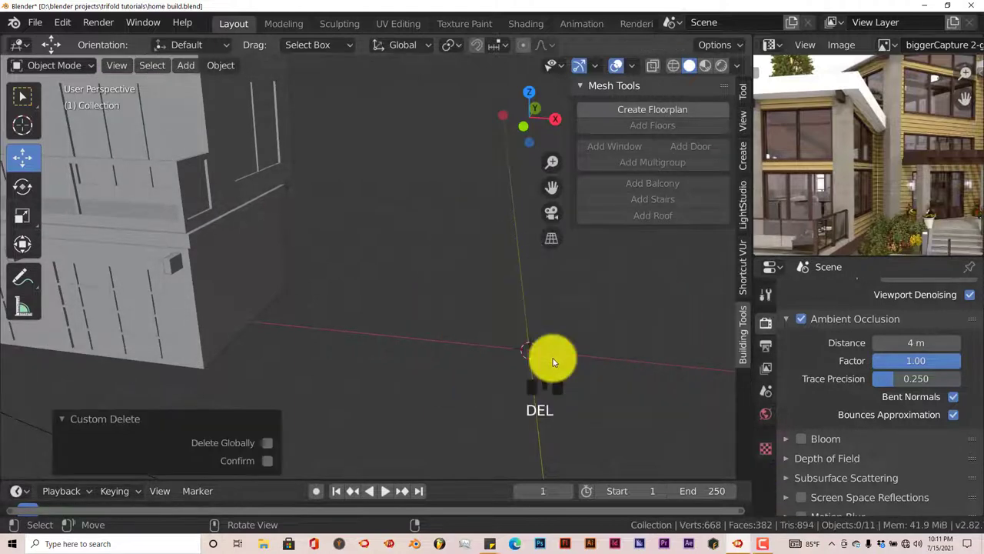
Create a rectangular 4 by 4 floorplan with Building Tools and add one floor without a slab to its face in Edit Mode.
click(615, 112)
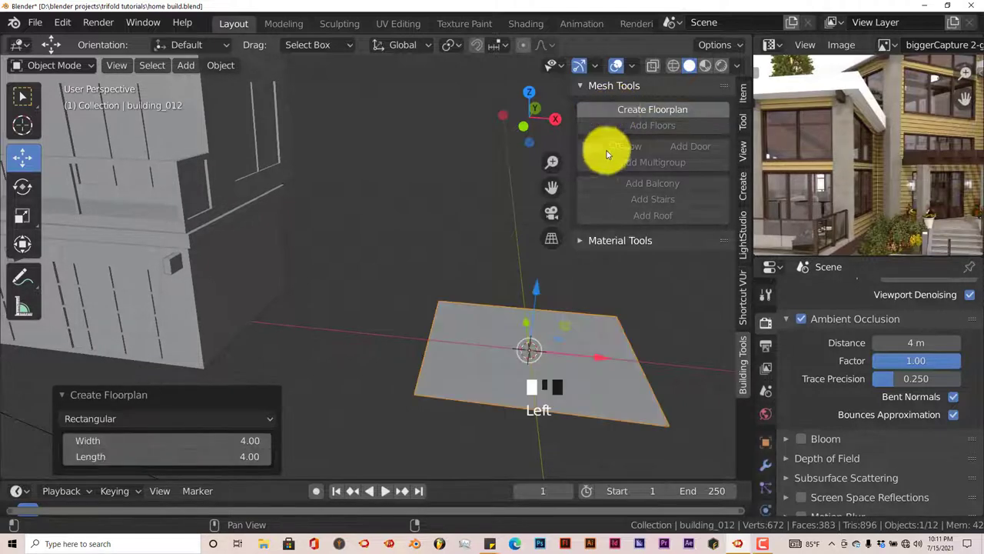
key(Tab)
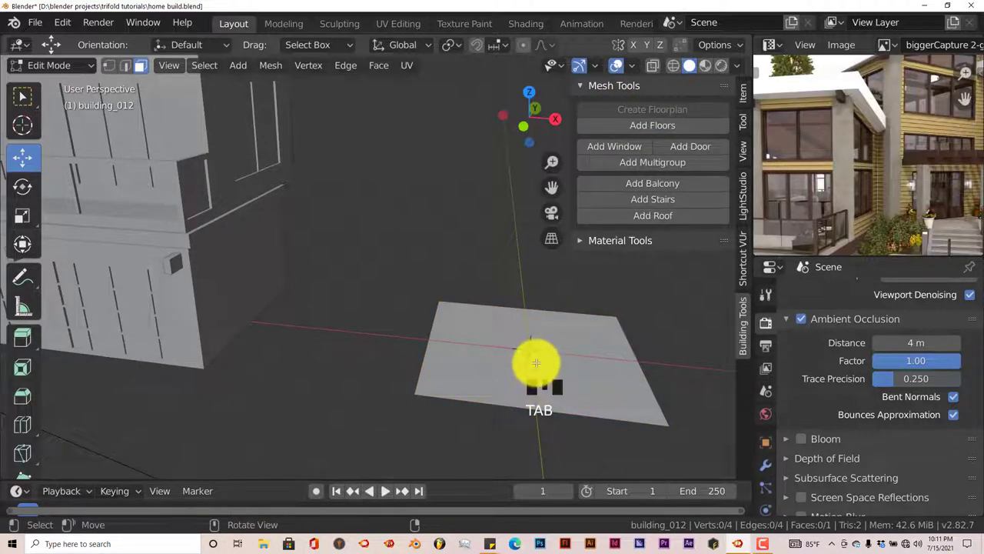
click(538, 362)
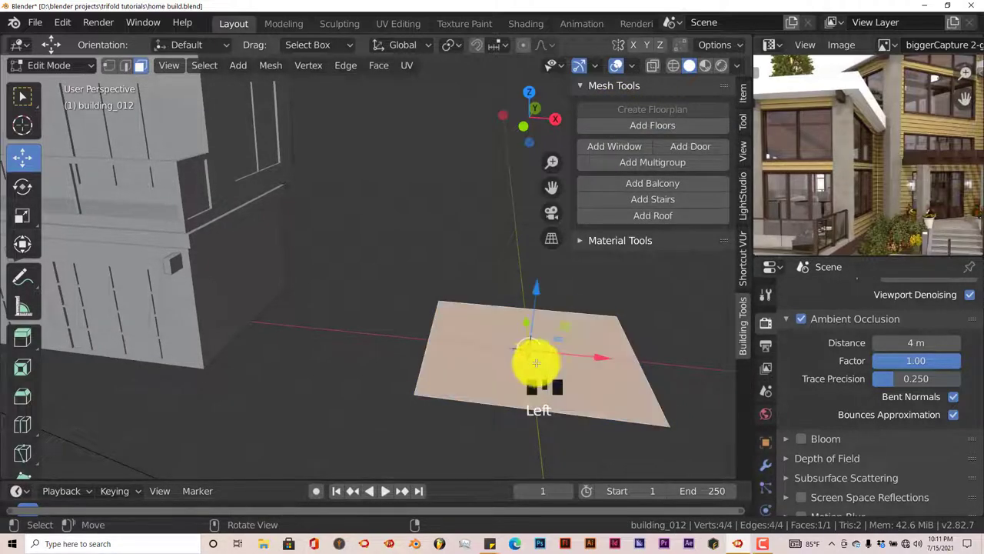
click(625, 126)
mouse_move(500, 395)
middle_down()
mouse_move(509, 369)
mouse_move(505, 391)
mouse_move(494, 393)
middle_up()
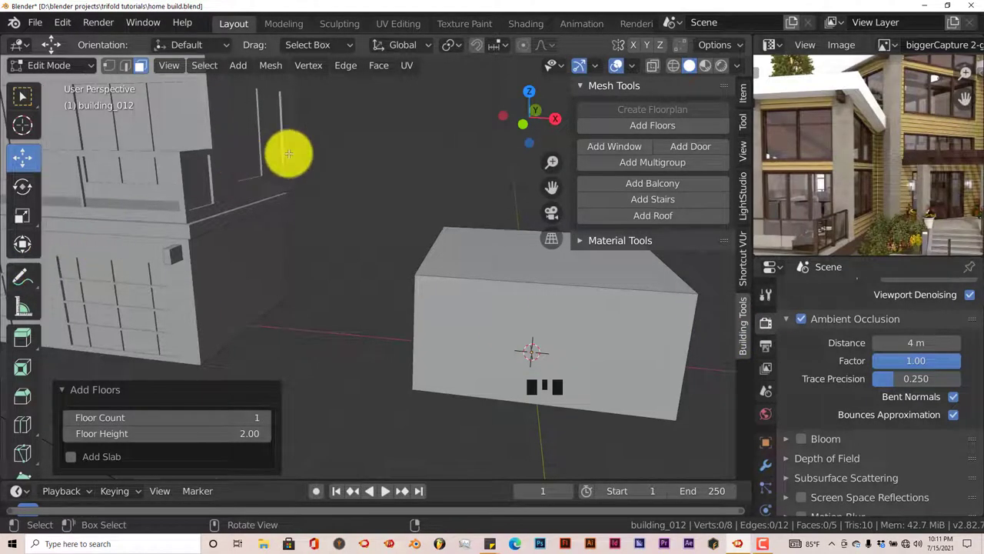
Check the building dimensions in Sticky Notes, return to Blender, and set the added floor's height to 2.5.
scroll(362, 230, down, 2)
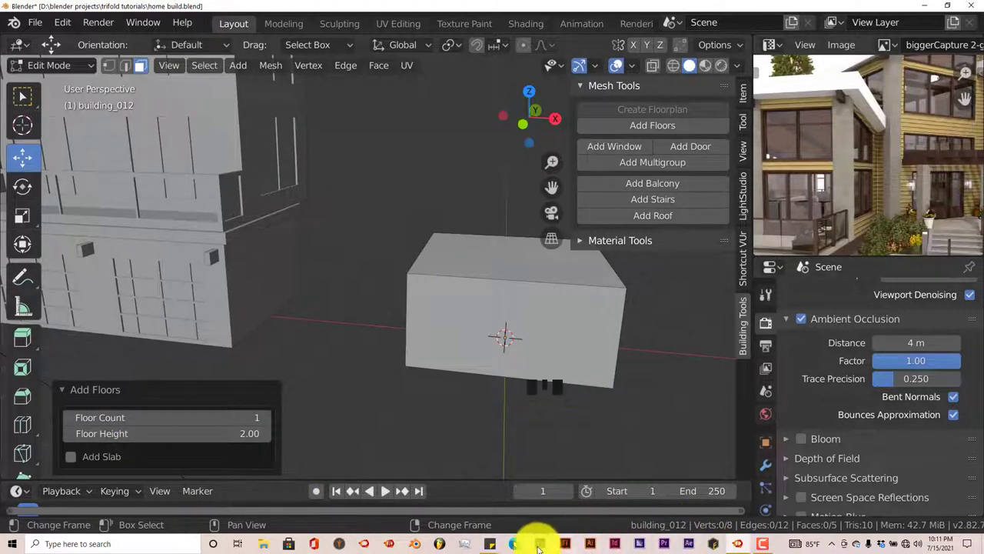
mouse_move(491, 541)
click(473, 513)
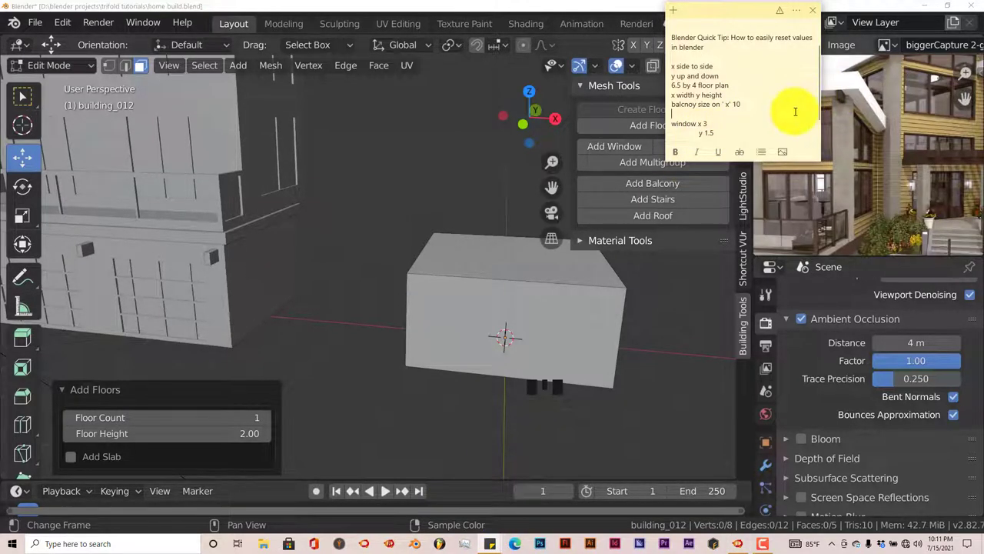
scroll(795, 111, down, 1)
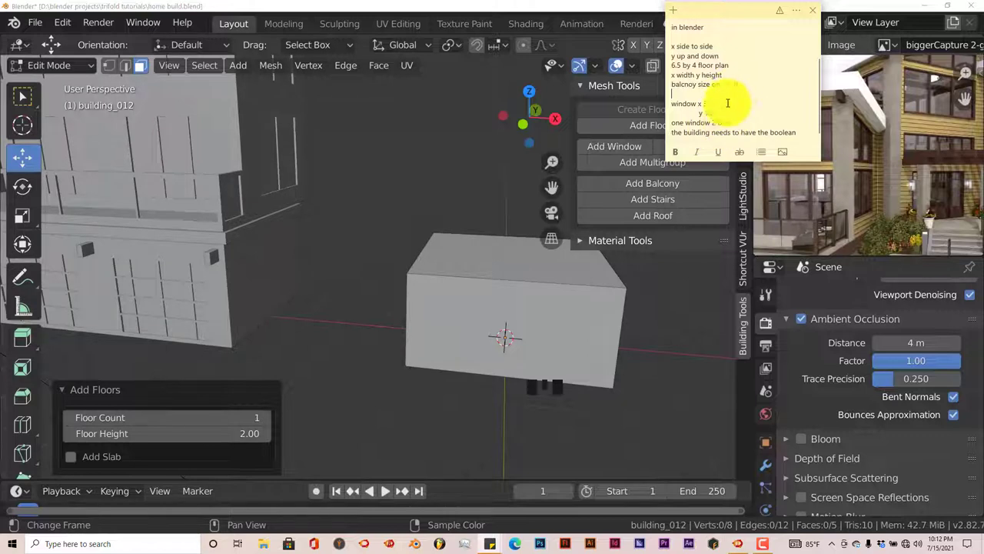
click(192, 433)
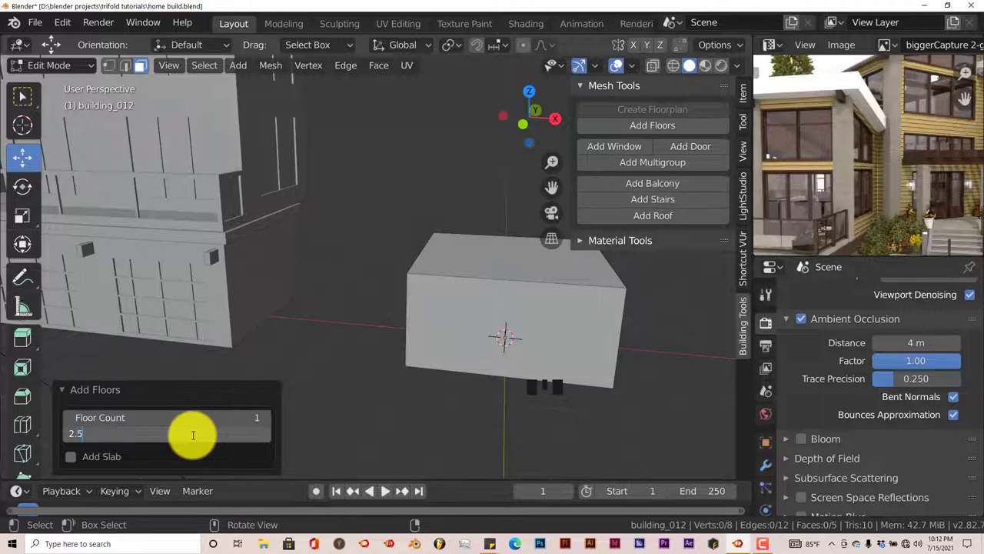
text(2.5)
key(Return)
middle_drag(369, 369, 388, 359)
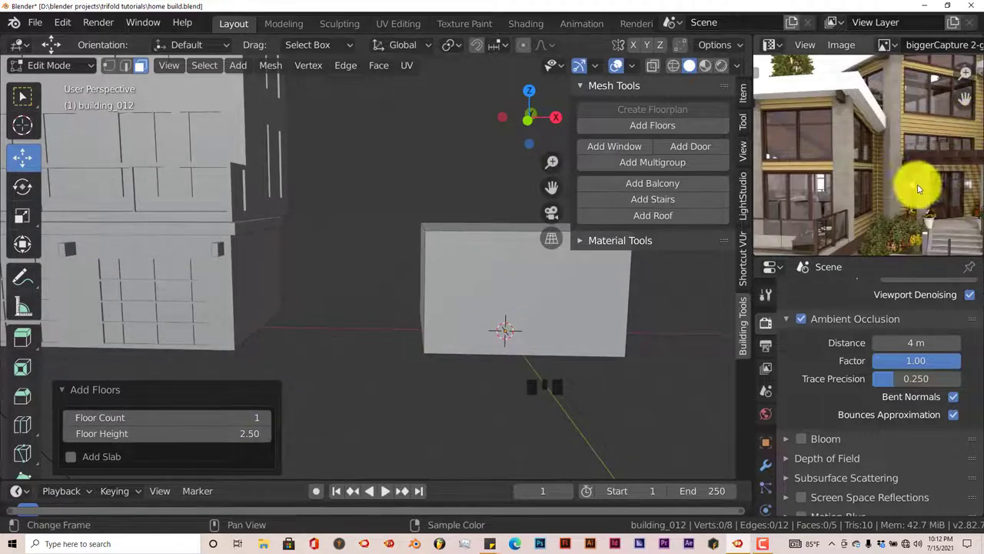
Examine the entrance in the reference photo, add a window to the block's front face, and expand the Add Window options.
mouse_move(918, 188)
middle_down()
mouse_move(878, 176)
mouse_move(905, 187)
mouse_move(890, 193)
mouse_move(907, 204)
mouse_move(903, 183)
middle_up()
scroll(907, 191, up, 2)
scroll(911, 204, up, 2)
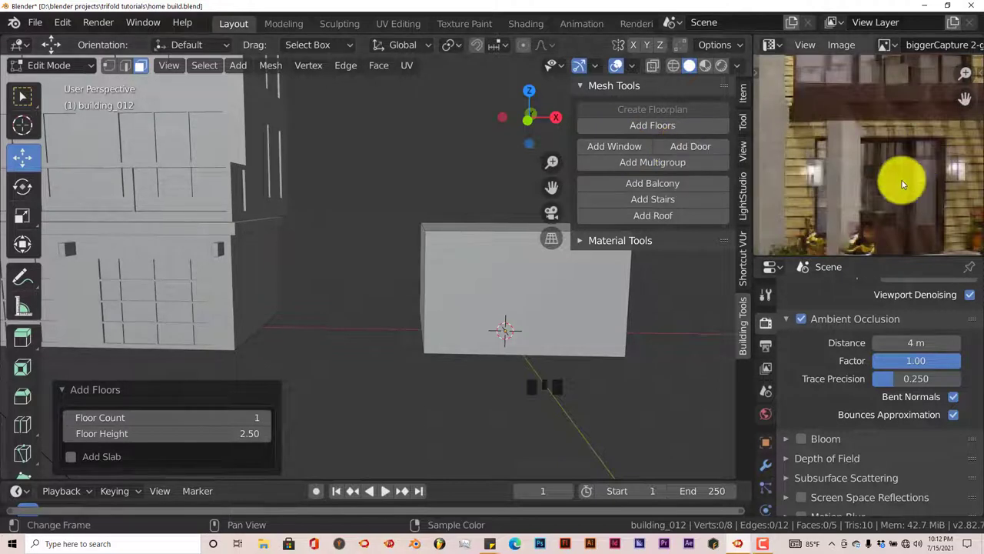
click(64, 389)
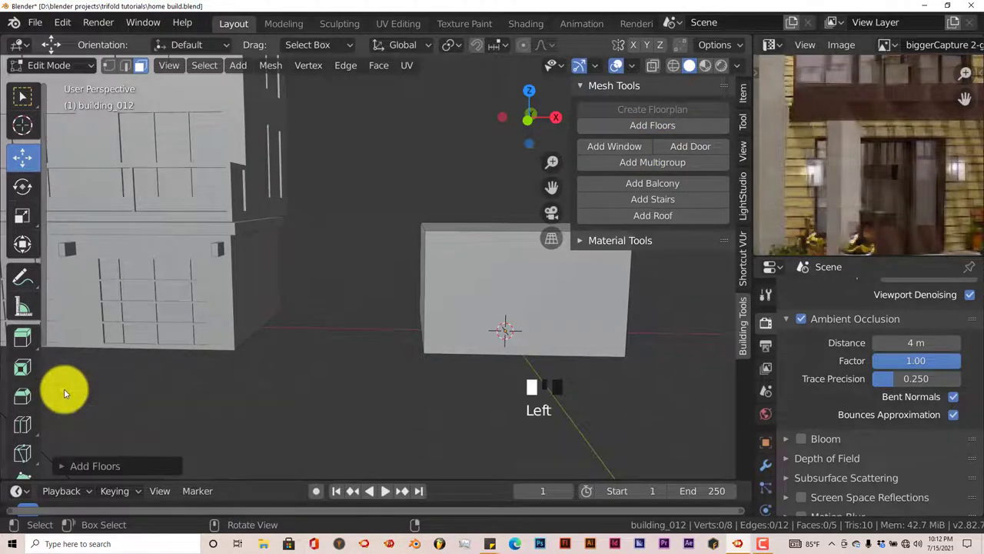
click(525, 305)
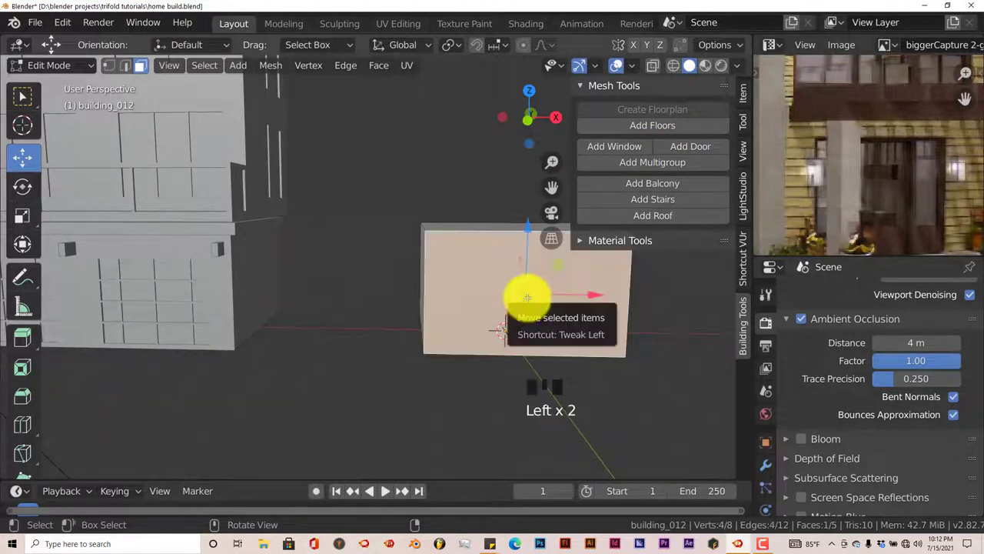
click(609, 148)
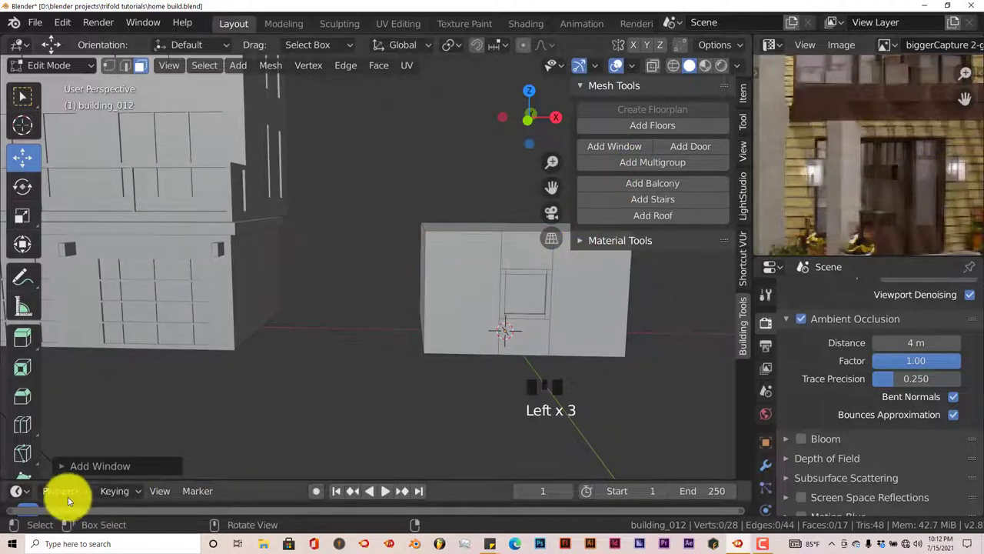
click(61, 466)
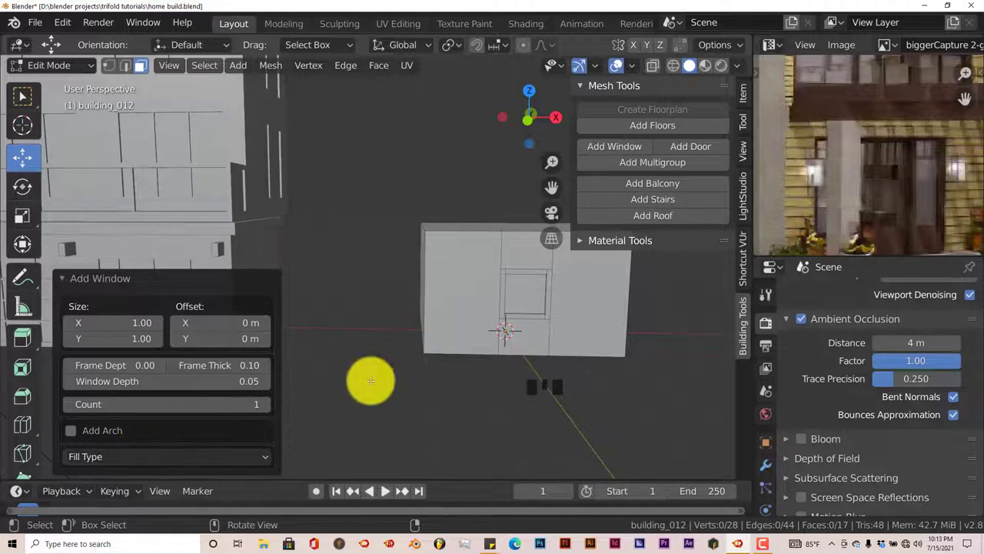
Set the window's fill type to Bar with 0 horizontal bars and 2 vertical bars.
click(211, 455)
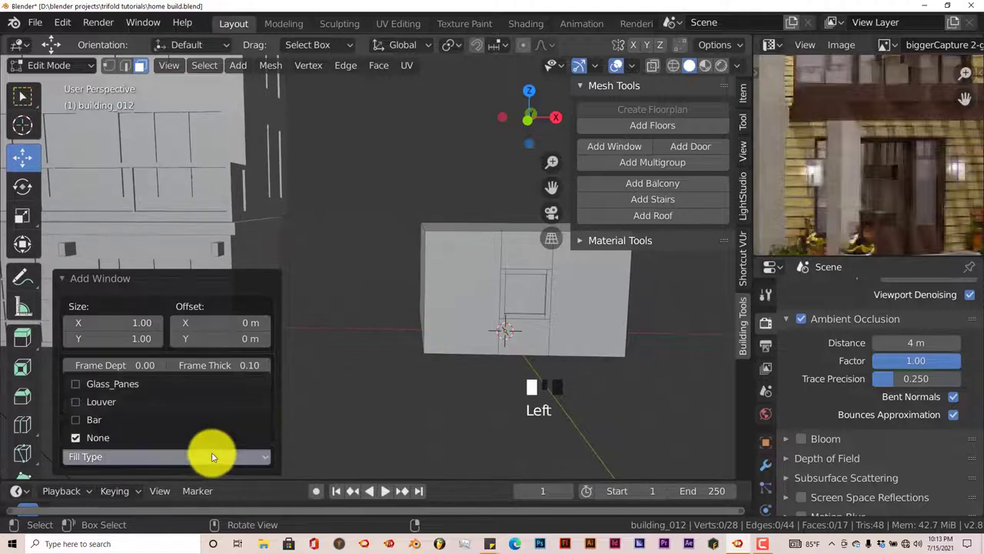
click(76, 422)
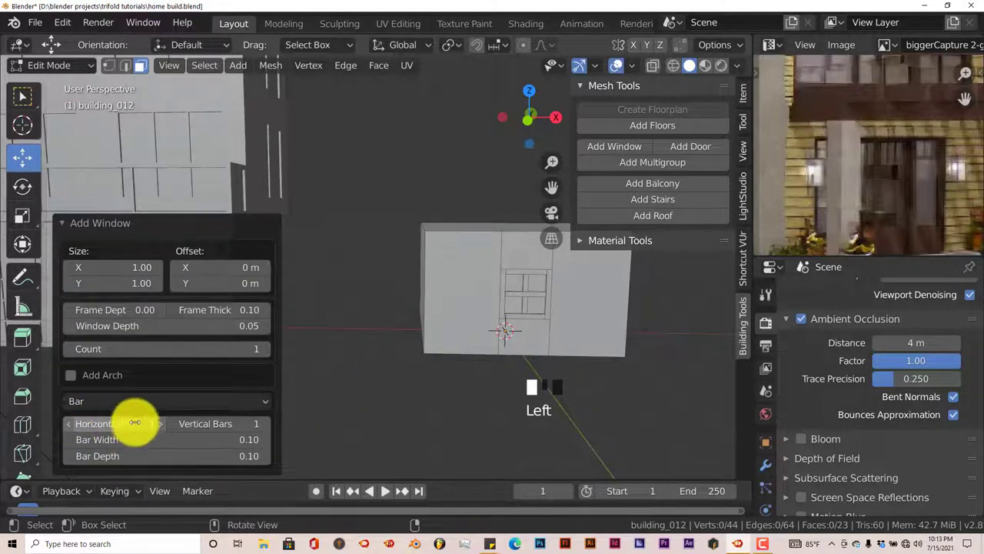
click(70, 425)
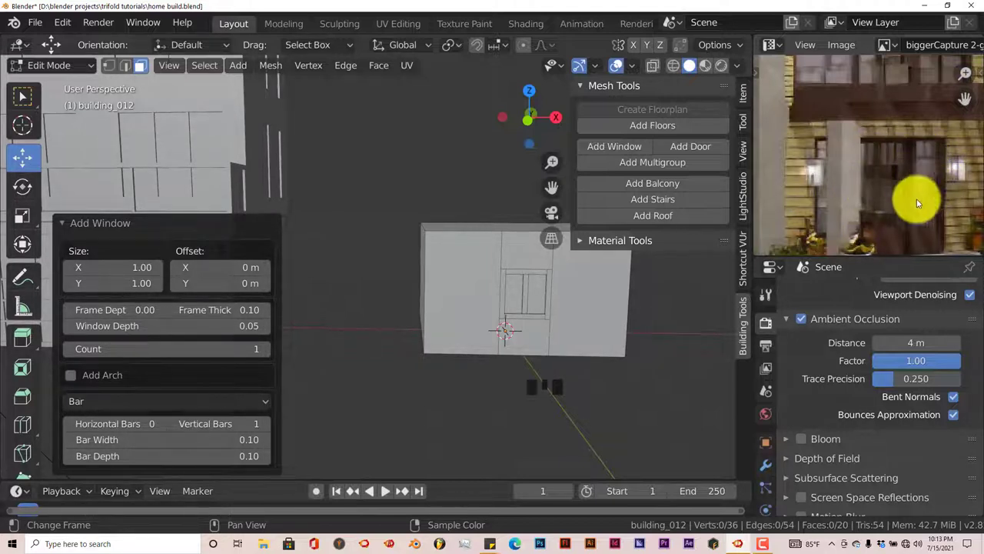
click(262, 428)
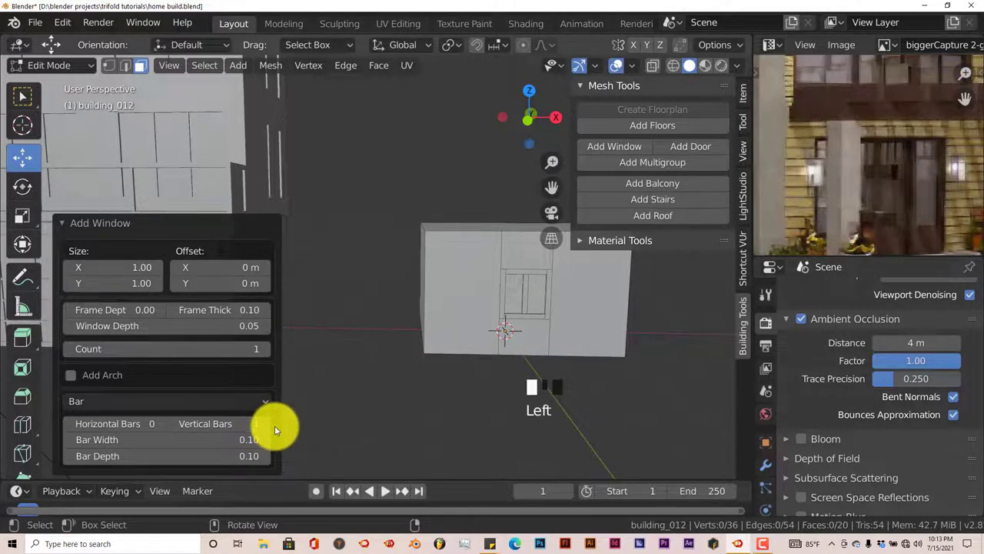
click(264, 428)
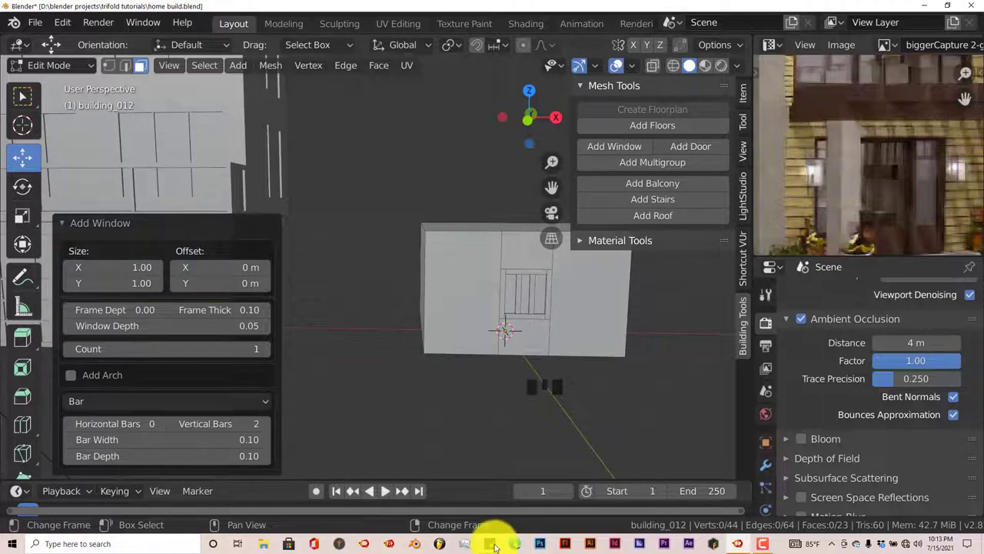
Look up the window size in Sticky Notes and try an X size of 3 for the window in Blender.
mouse_move(494, 543)
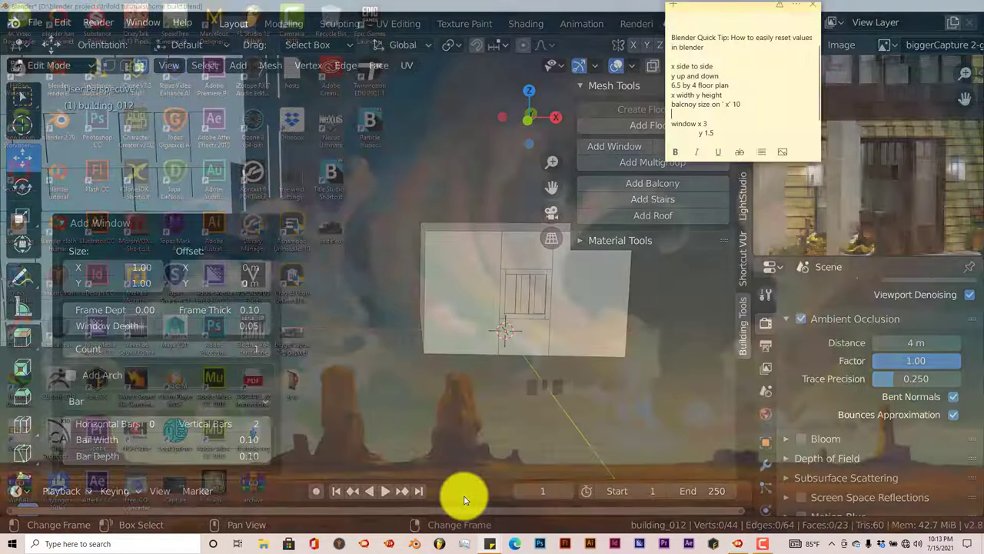
click(462, 492)
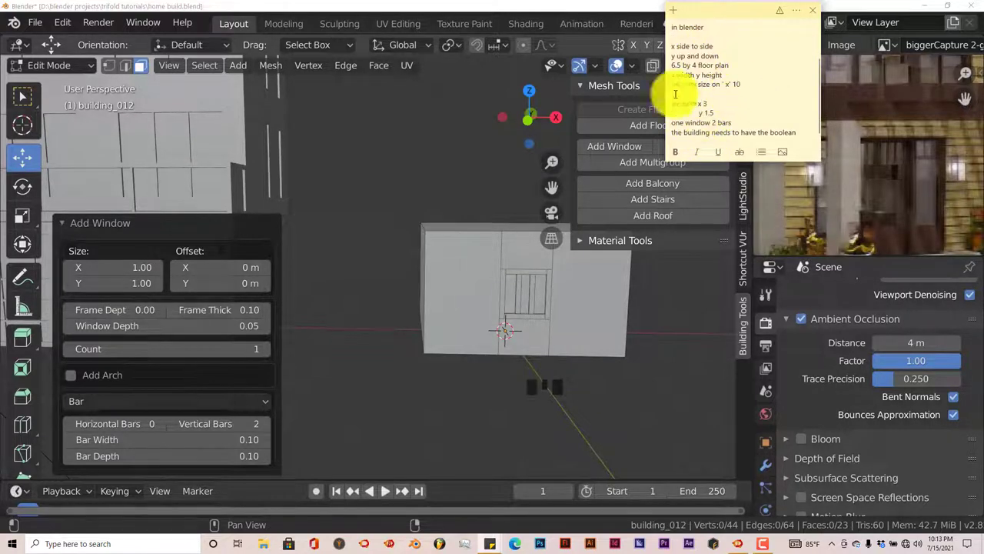
click(392, 10)
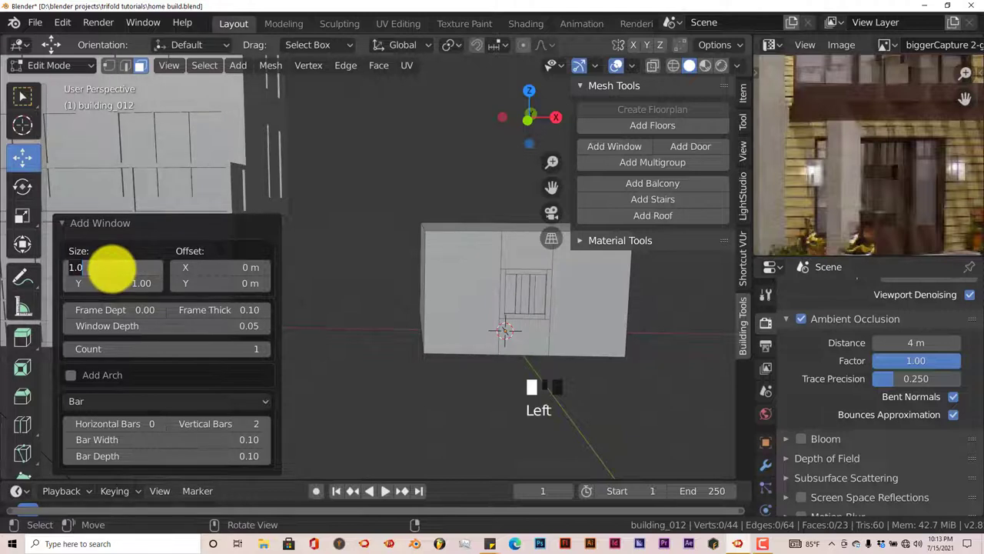
key(Return)
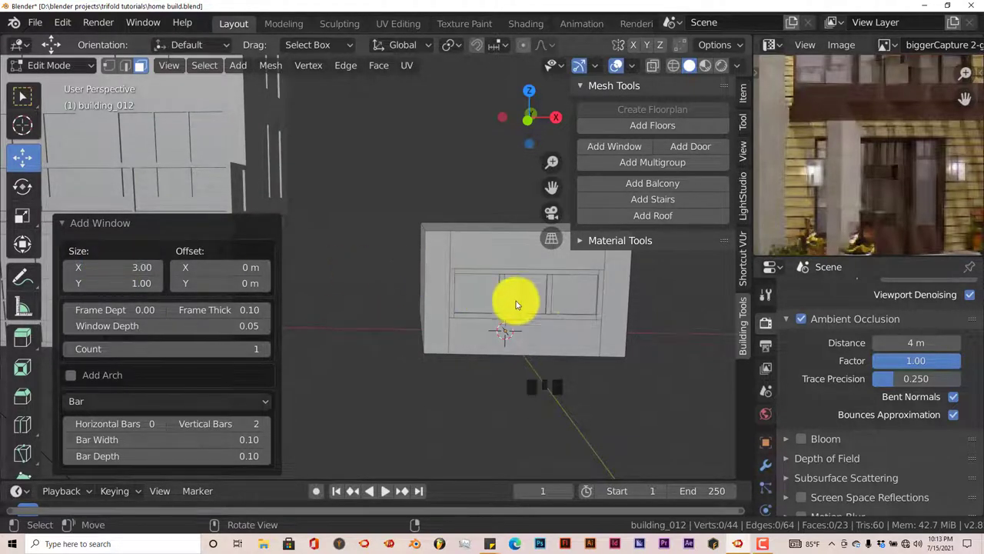
Set the window's size to 2 in X and 1.5 in Y, and its Y offset to -0.5 m.
click(100, 269)
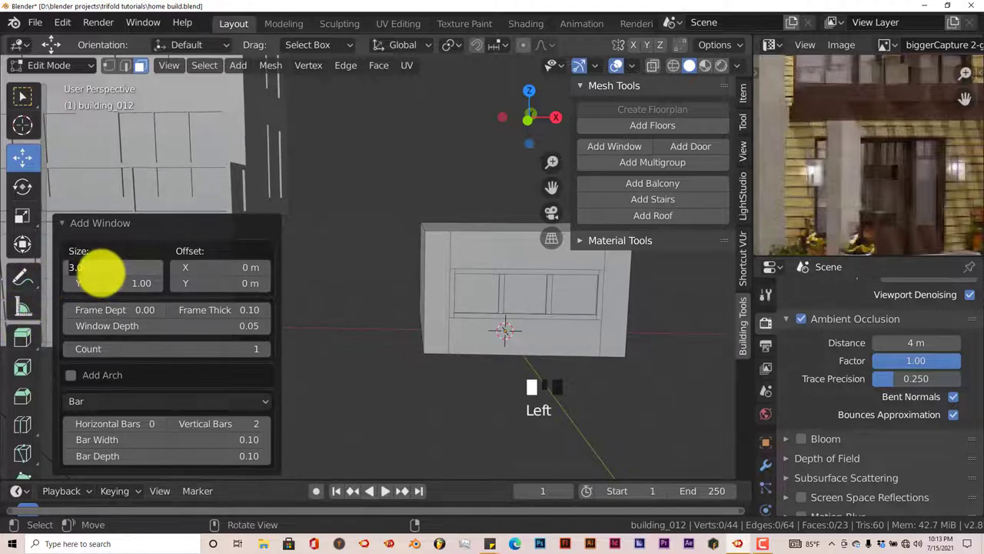
text(2)
key(Return)
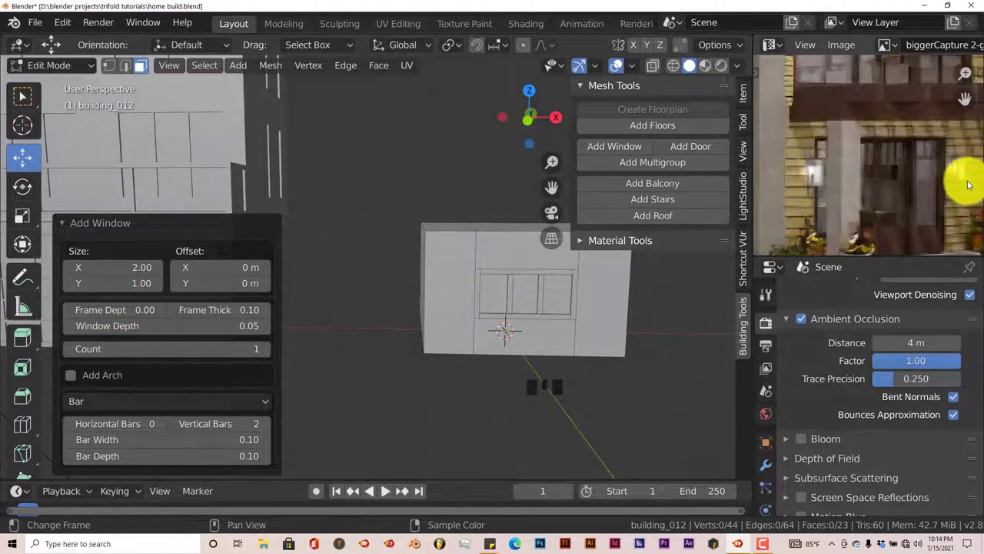
click(110, 285)
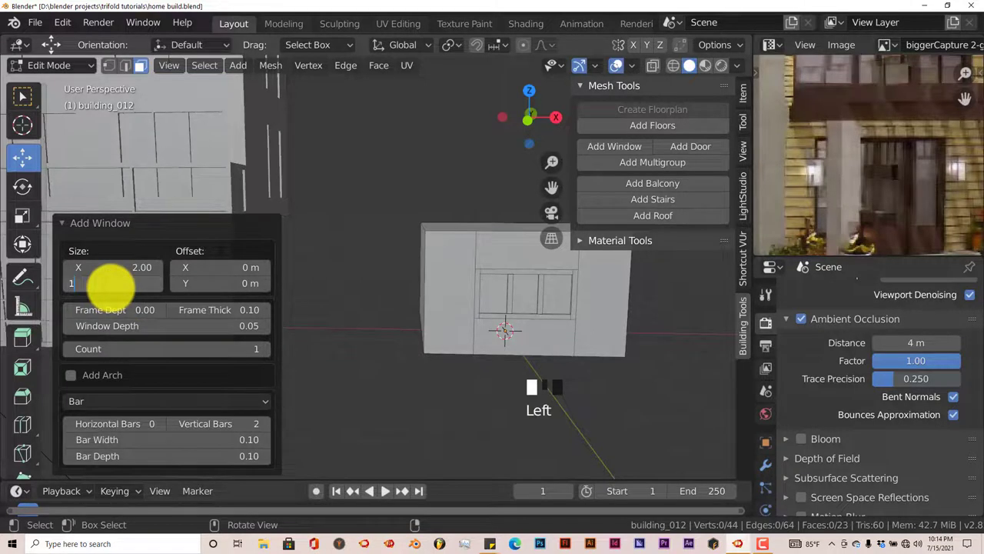
text(1.5)
key(Return)
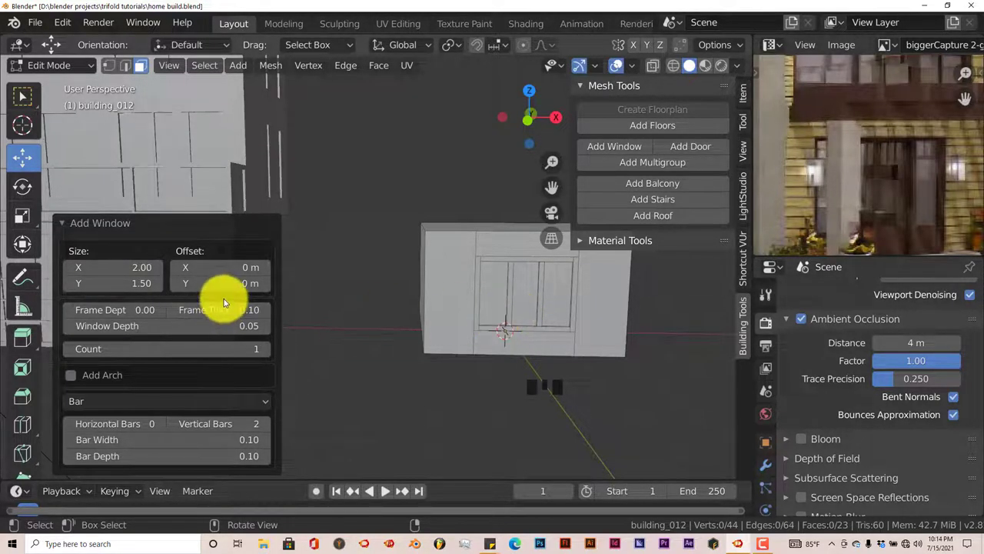
drag(220, 286, 220, 287)
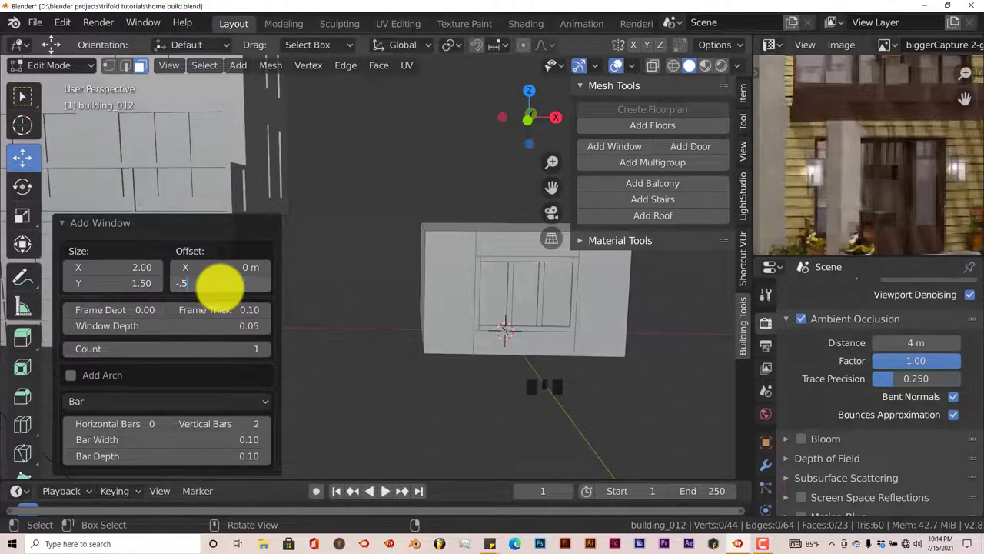
text(-.5)
key(Return)
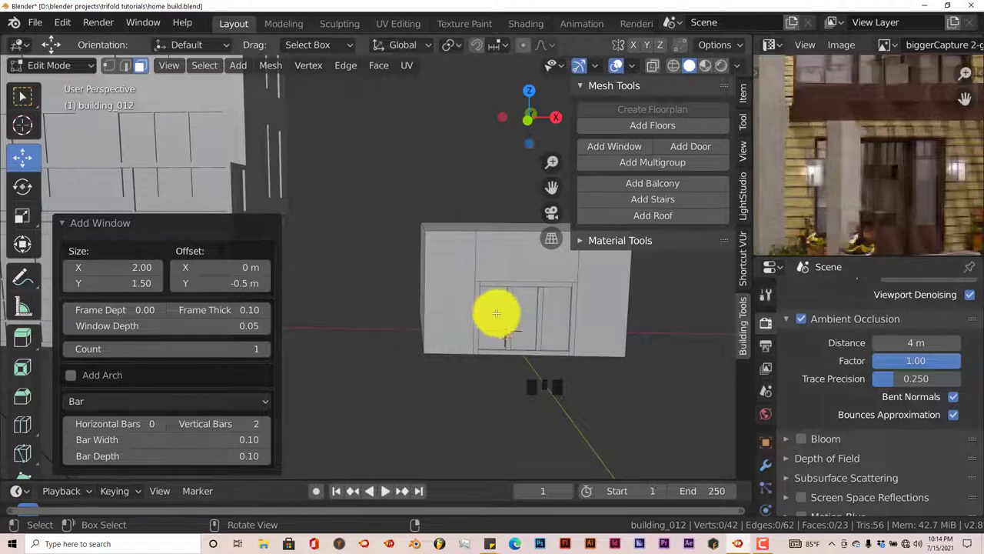
scroll(884, 191, down, 1)
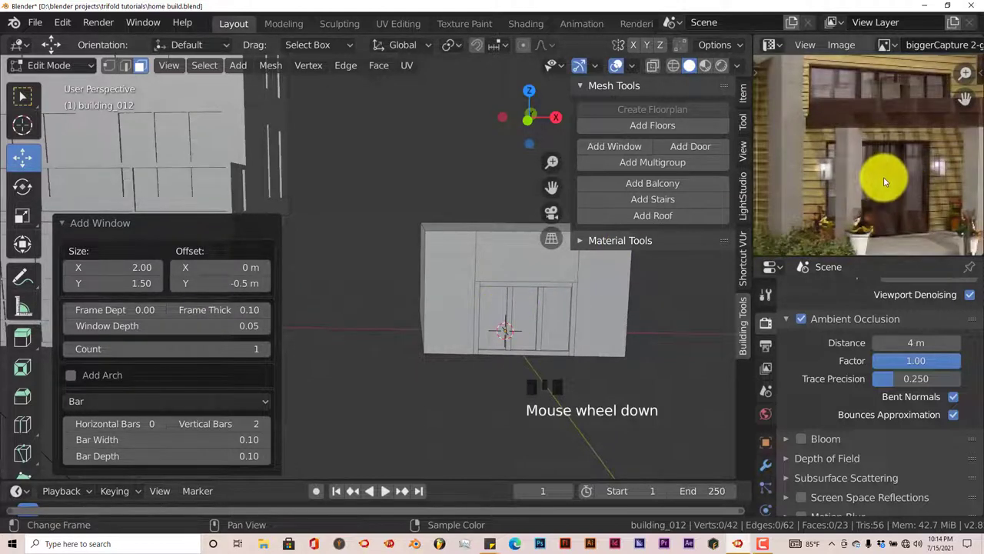
middle_drag(883, 177, 887, 160)
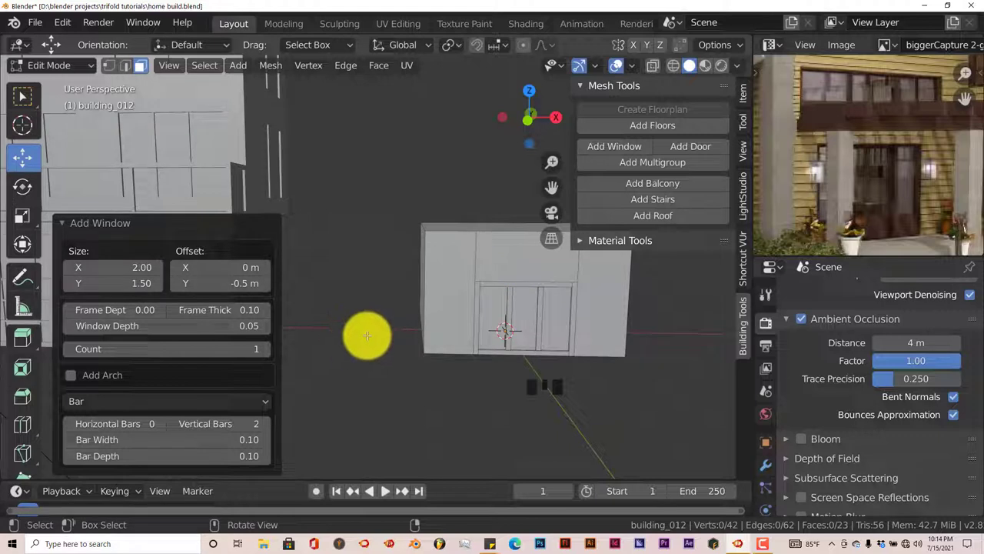
click(116, 286)
key(Left)
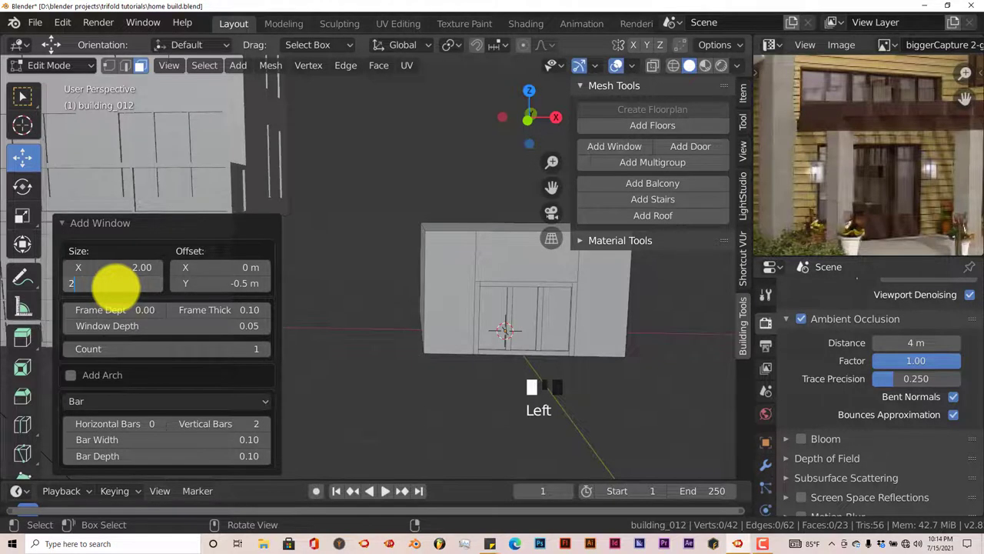
key(Escape)
click(123, 284)
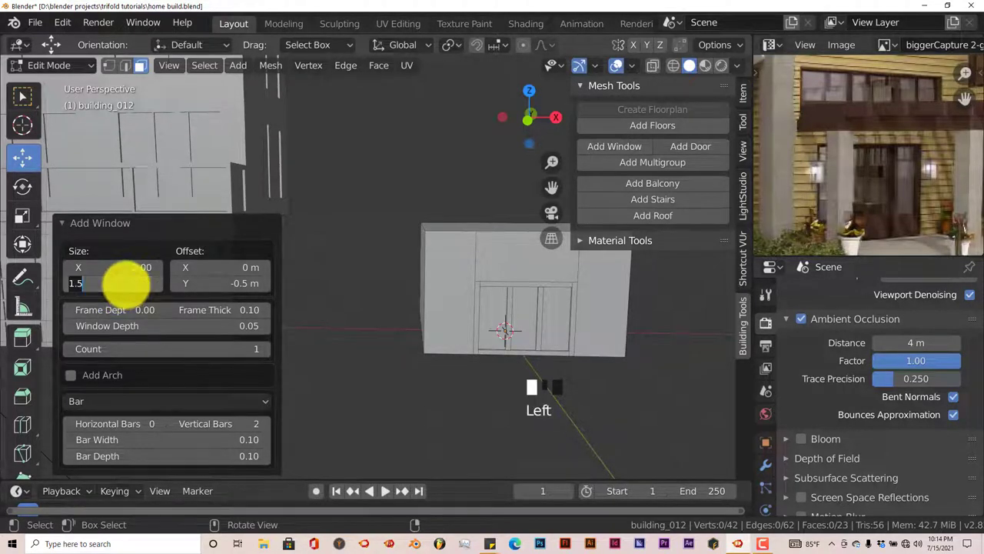
key(Escape)
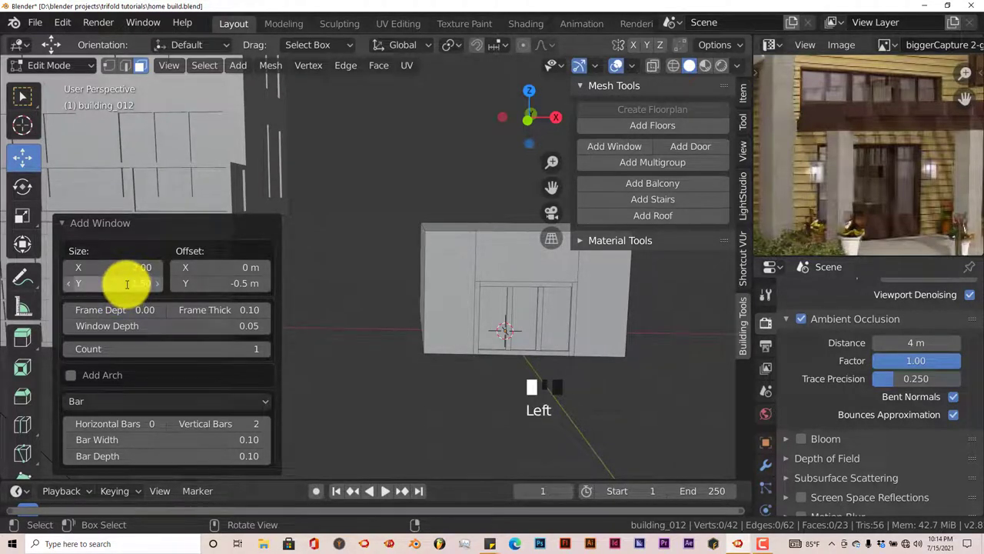
Check the storeys above the entrance in the reference photo and add a floor on the entrance block's top face.
middle_drag(518, 318, 510, 321)
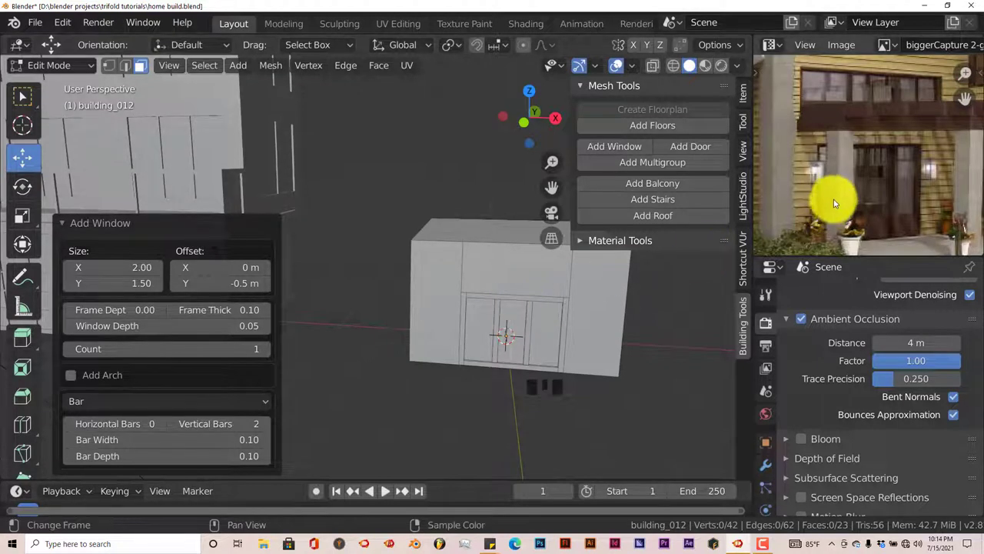
scroll(826, 204, down, 2)
middle_drag(823, 209, 864, 164)
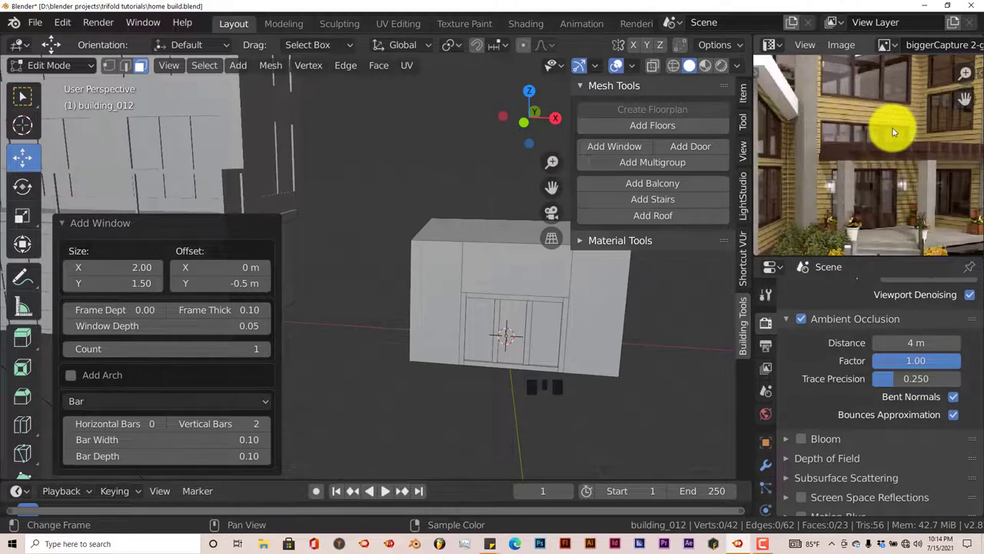
middle_drag(866, 159, 894, 182)
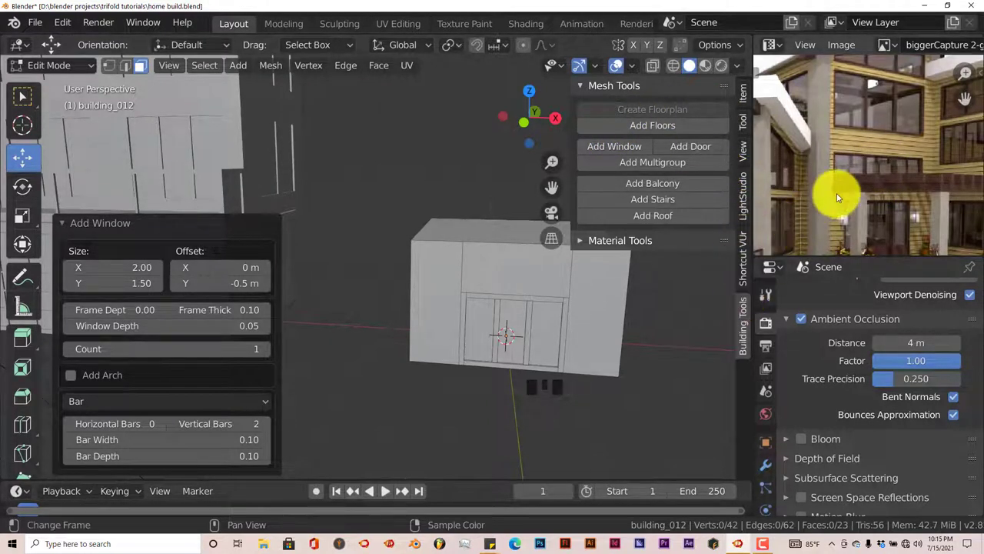
scroll(862, 174, down, 1)
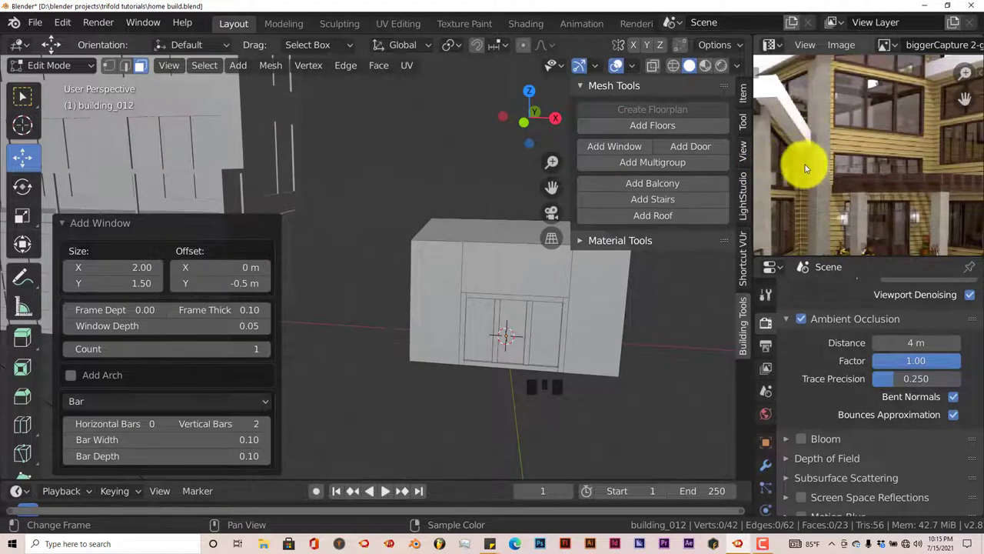
click(66, 222)
middle_drag(374, 253, 505, 241)
click(506, 244)
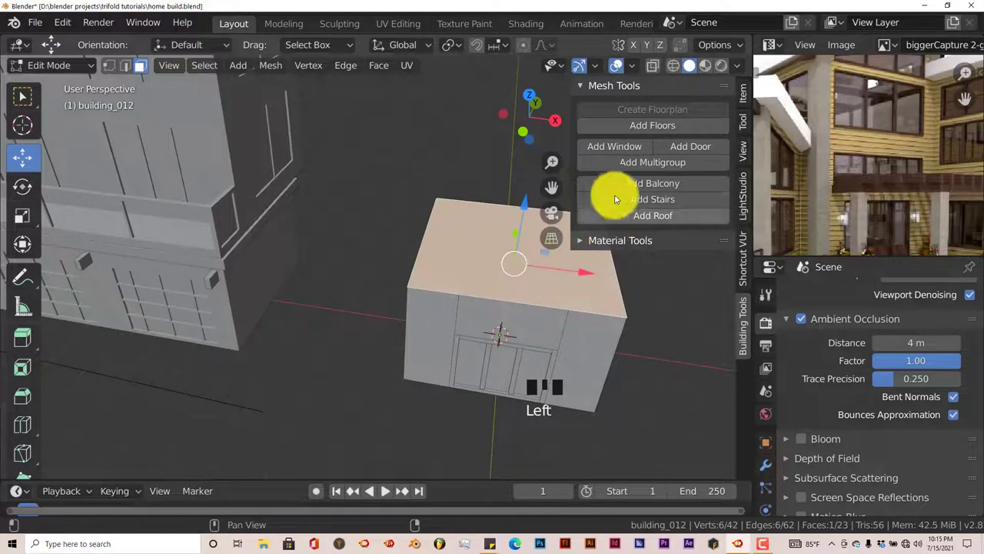
click(621, 130)
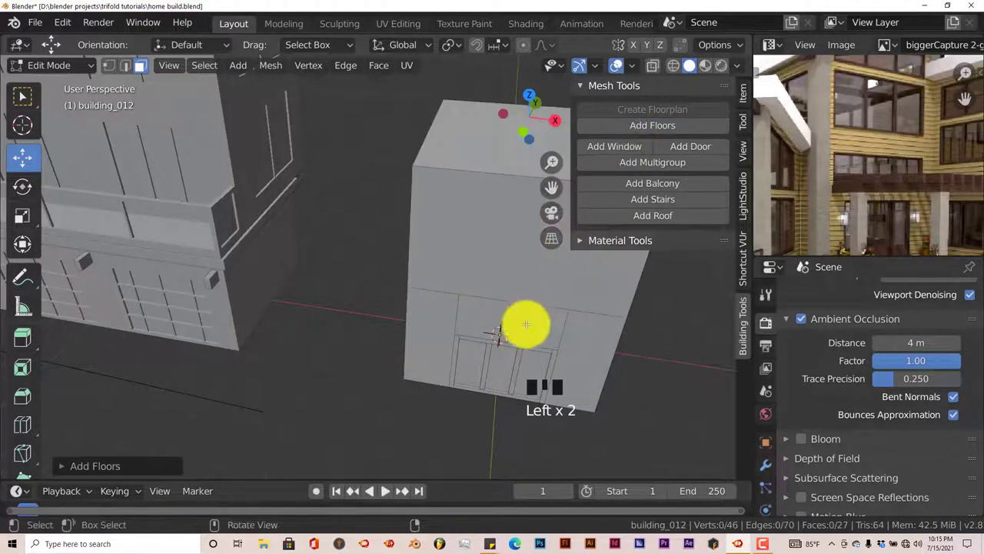
Look up the window and floor plan notes in Sticky Notes and return to Blender.
middle_drag(503, 292, 509, 280)
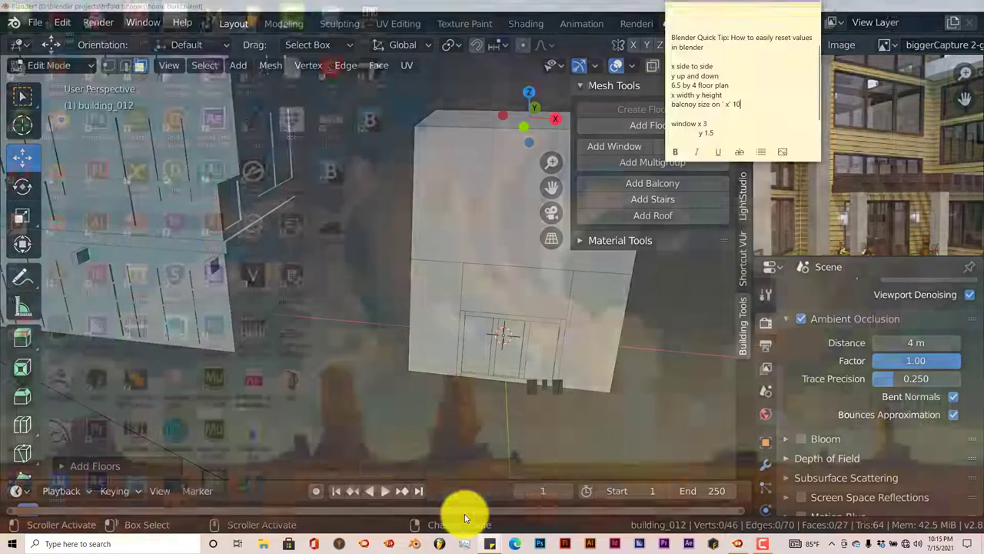
click(461, 514)
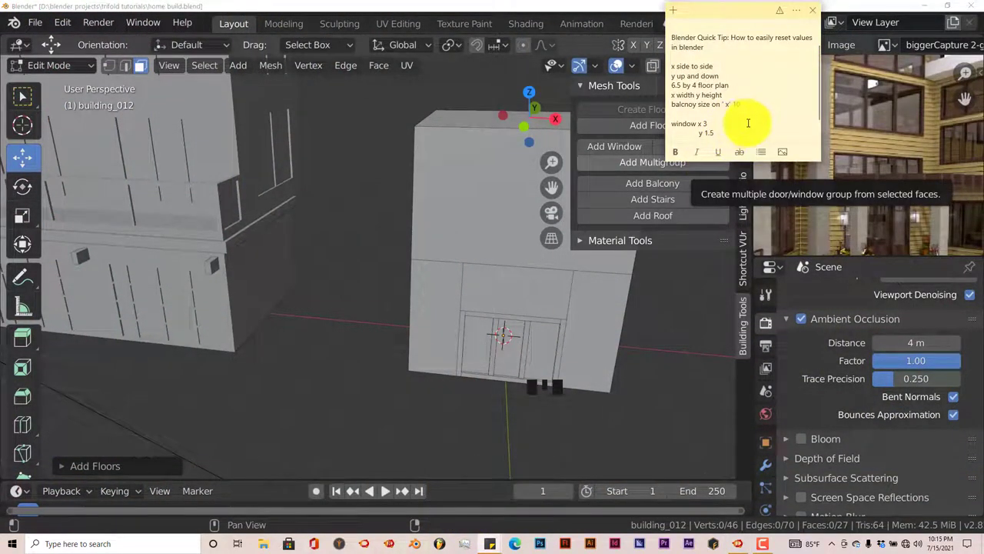
scroll(752, 121, down, 1)
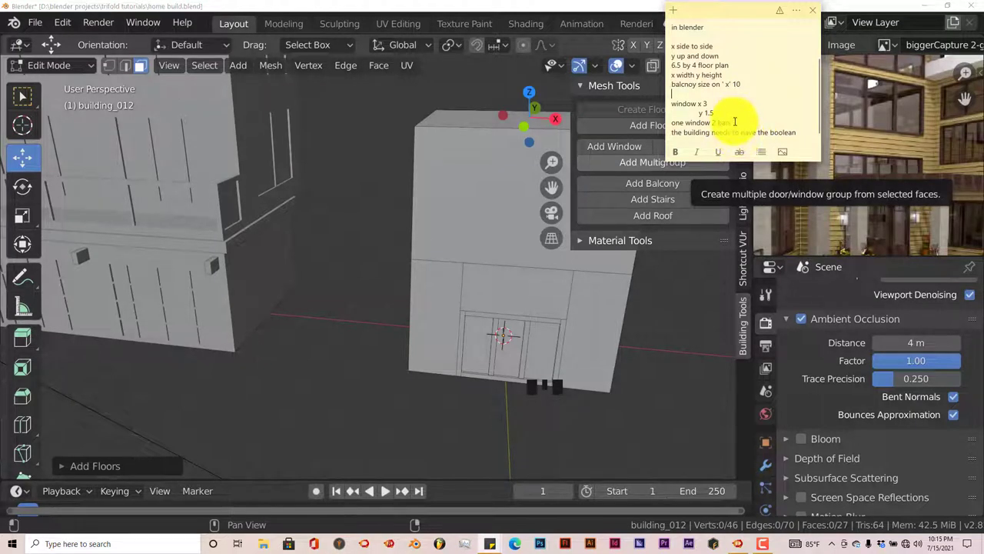
click(516, 16)
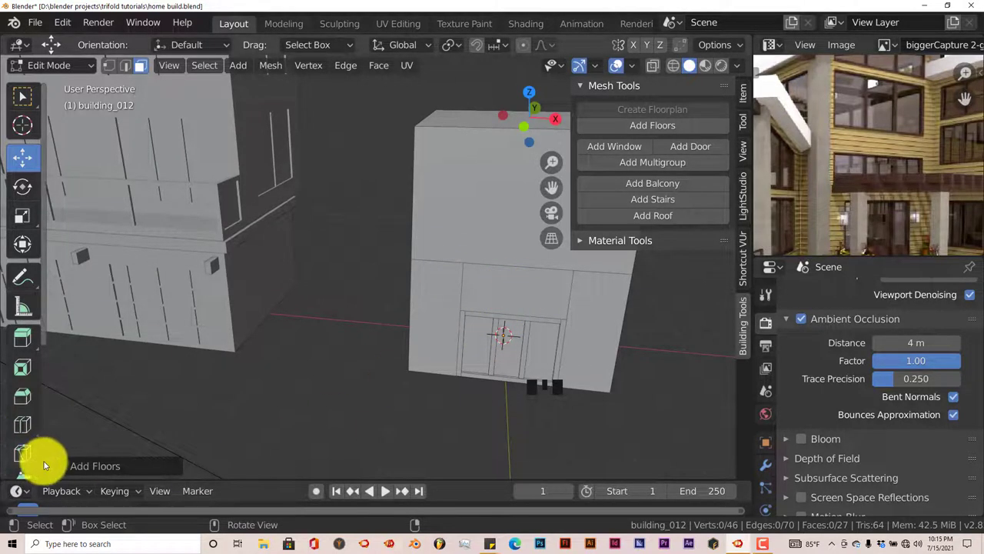
Set the added floor's height to 1.5 after trying 2, and collapse the Add Floors options.
click(61, 469)
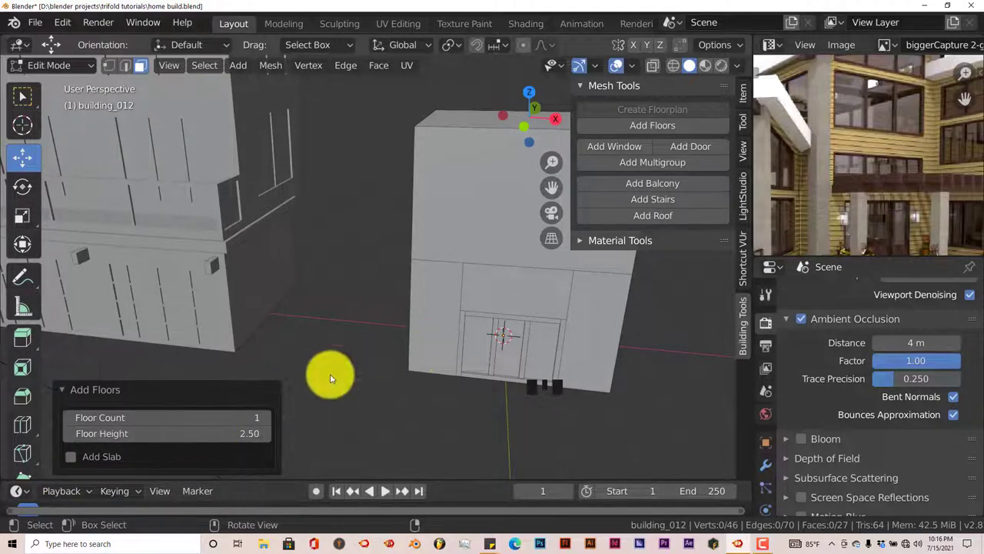
click(196, 439)
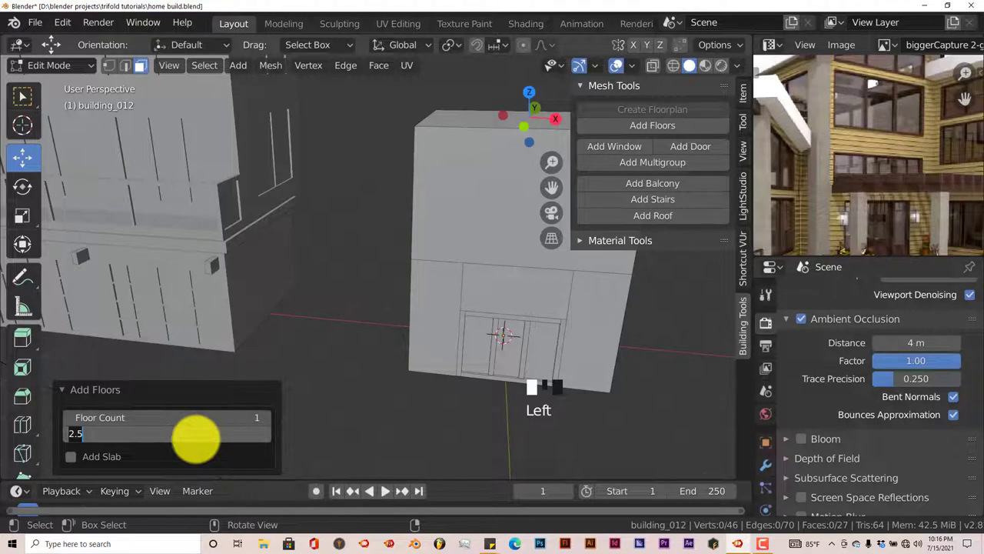
key(Return)
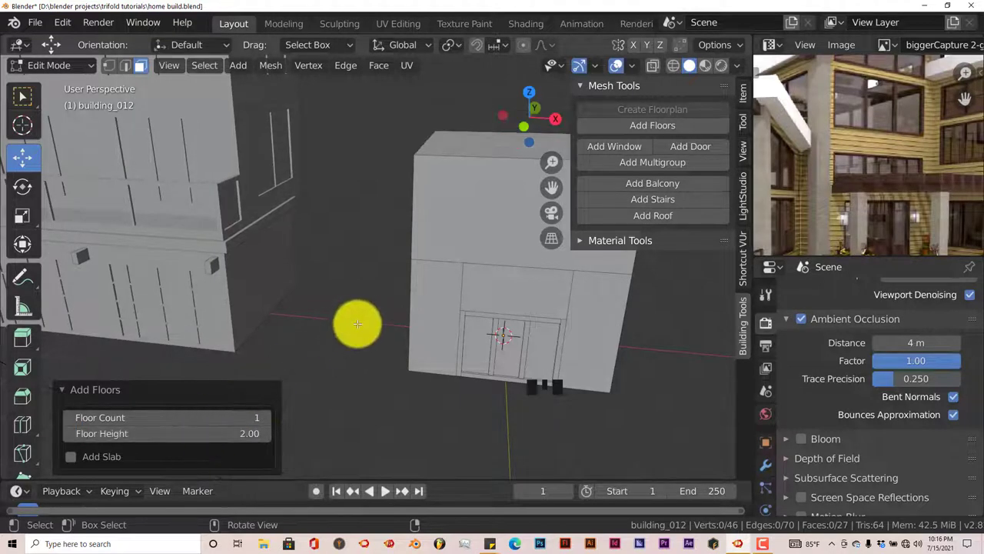
middle_drag(358, 326, 359, 324)
click(182, 436)
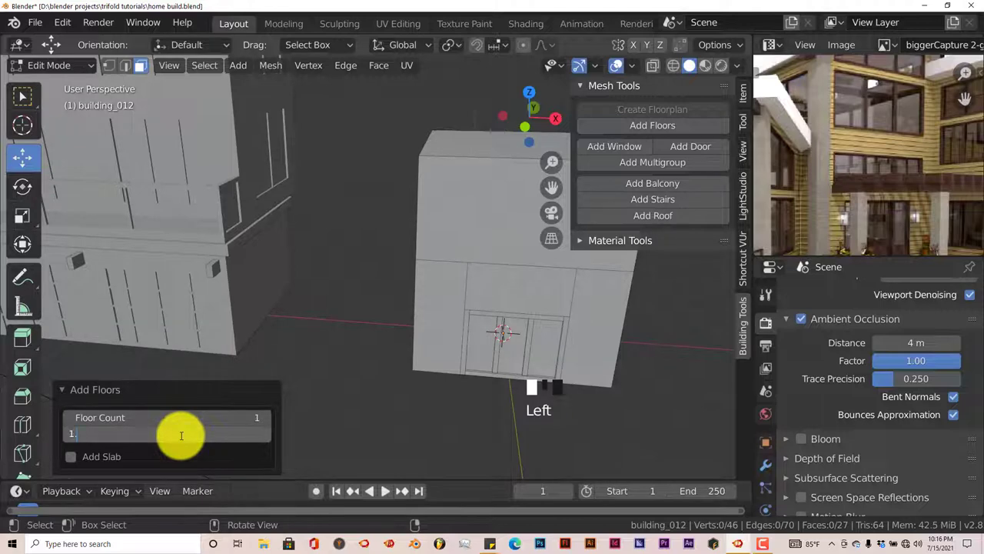
middle_drag(335, 343, 321, 328)
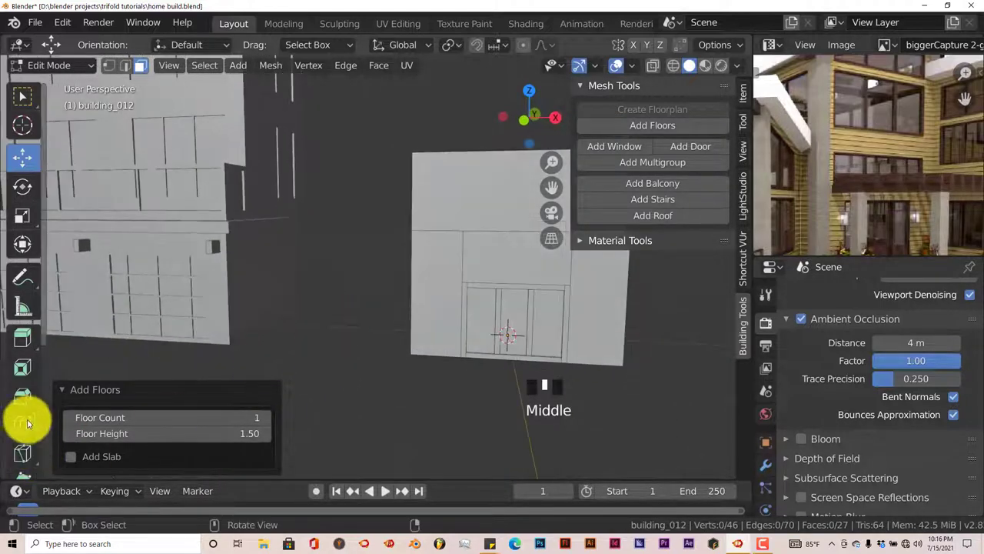
click(56, 389)
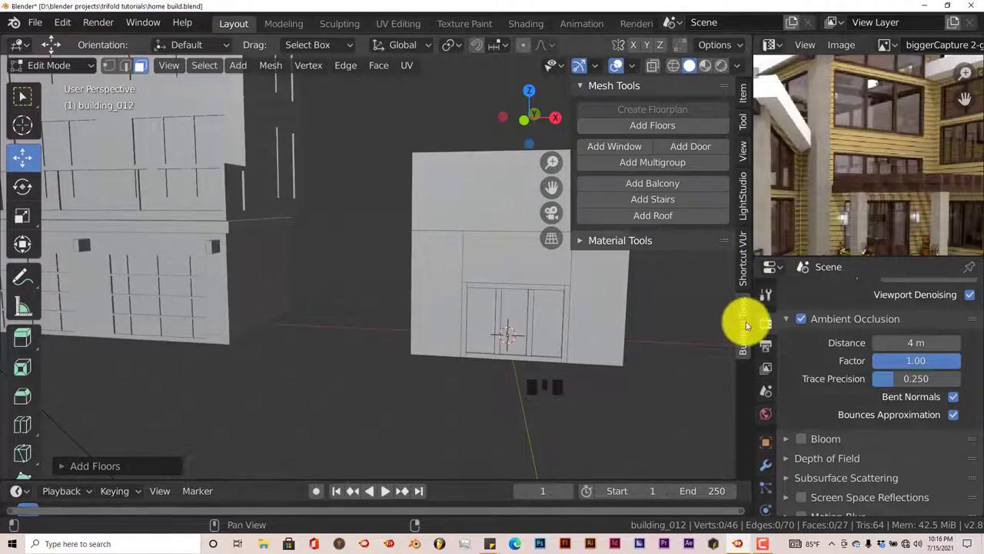
Select the top face of the heightened entrance block and add a third storey with Add Floors.
scroll(450, 235, down, 2)
middle_drag(451, 235, 472, 234)
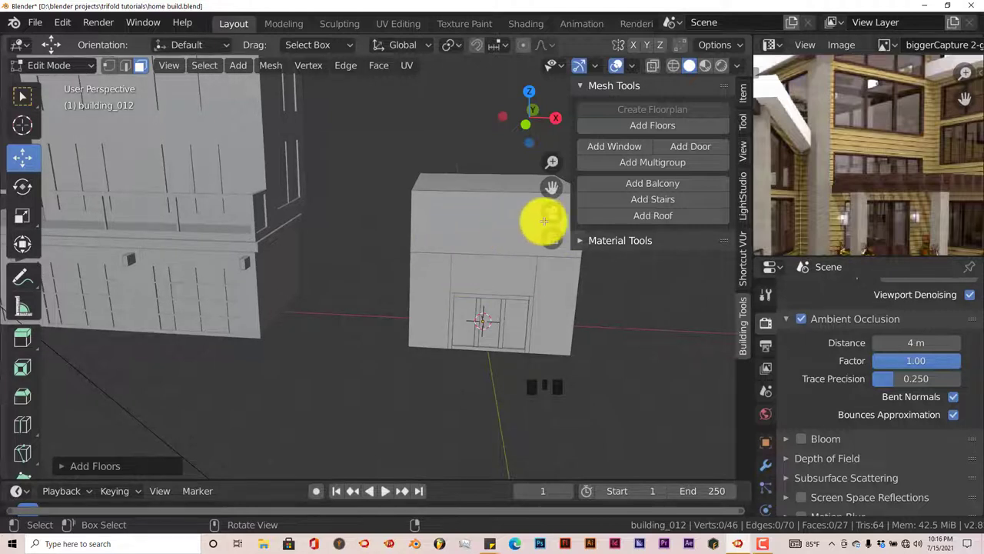
click(480, 225)
click(596, 147)
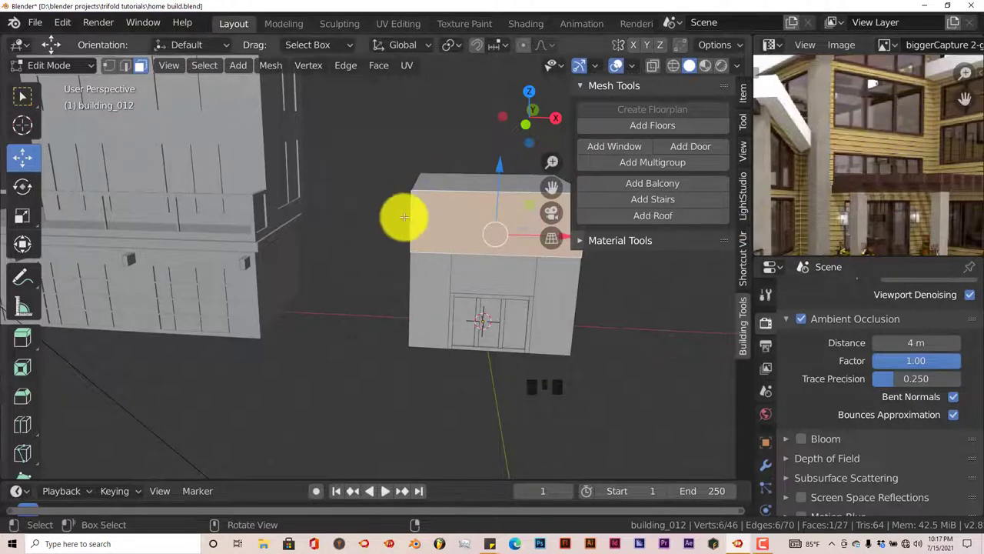
middle_drag(402, 216, 446, 194)
click(445, 194)
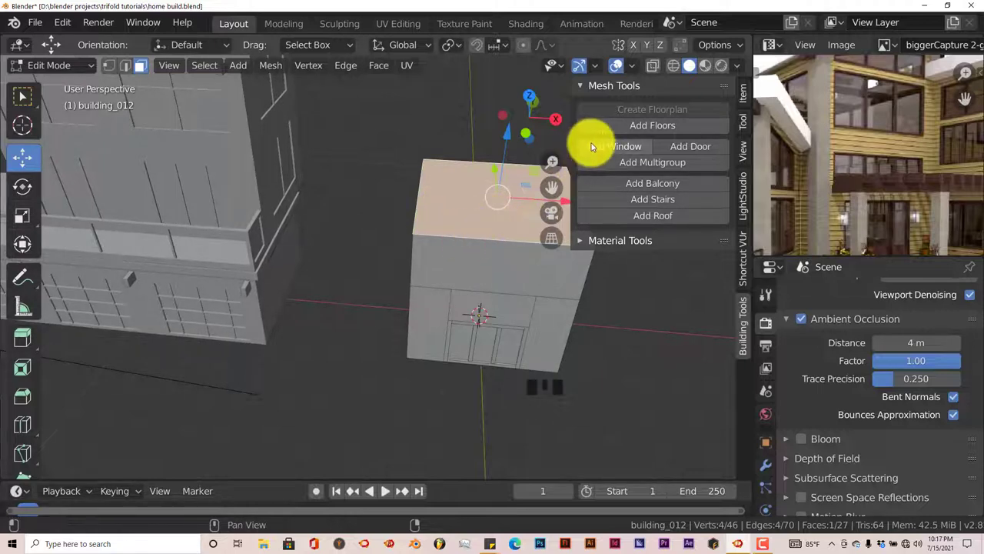
click(711, 126)
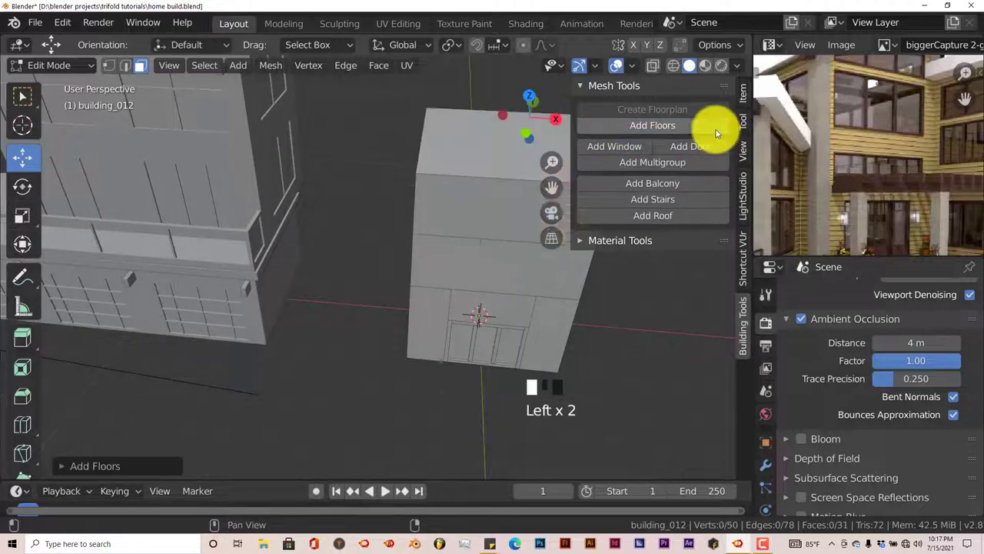
Compare the third storey with the reference photo and set its floor height to 2.5 after trying 3.
middle_drag(522, 226, 519, 199)
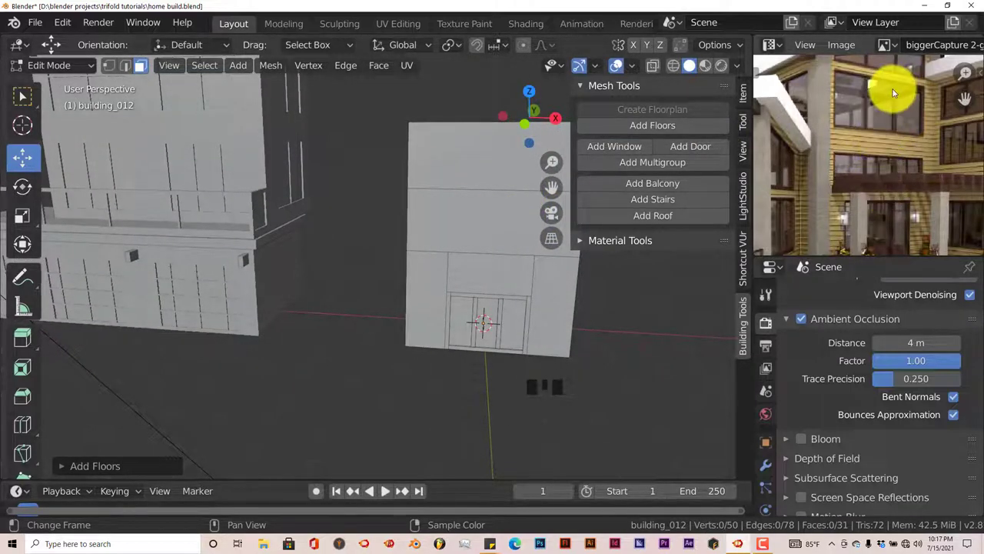
scroll(883, 220, down, 2)
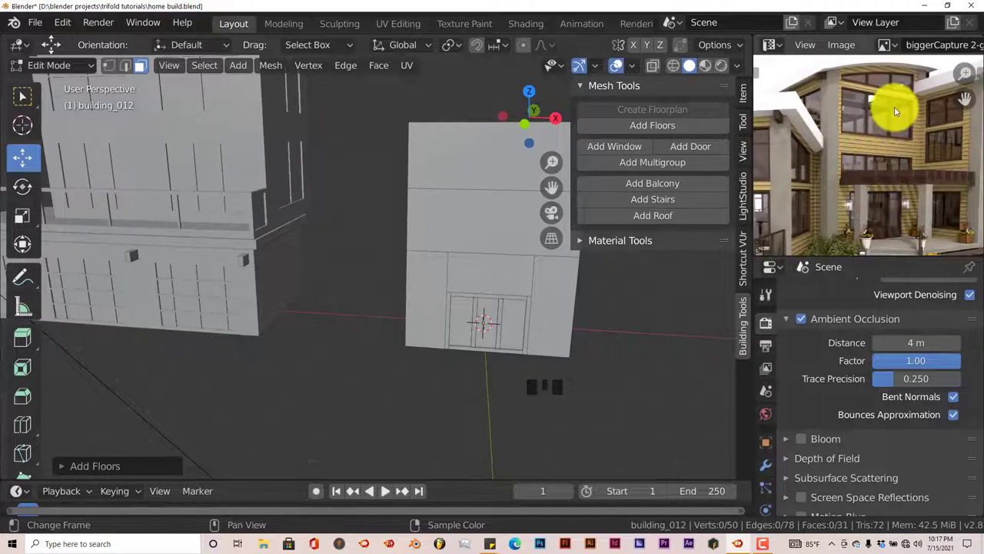
scroll(896, 111, up, 2)
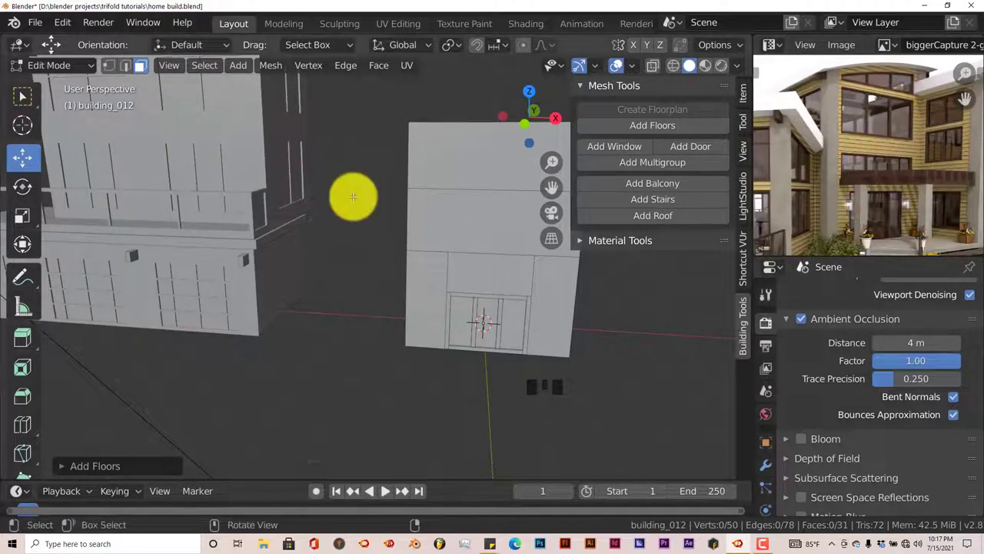
click(60, 466)
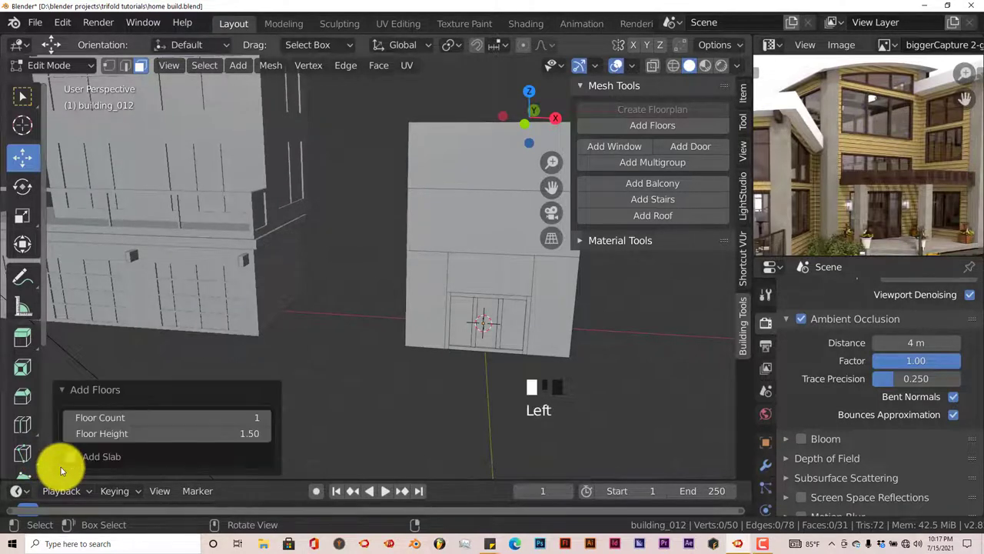
click(137, 433)
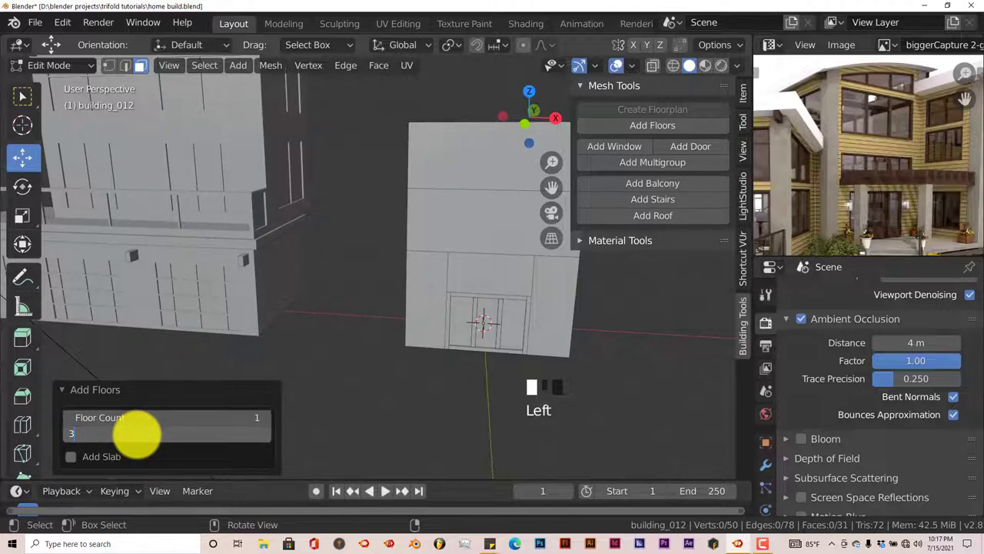
text(3)
key(Return)
scroll(341, 333, down, 2)
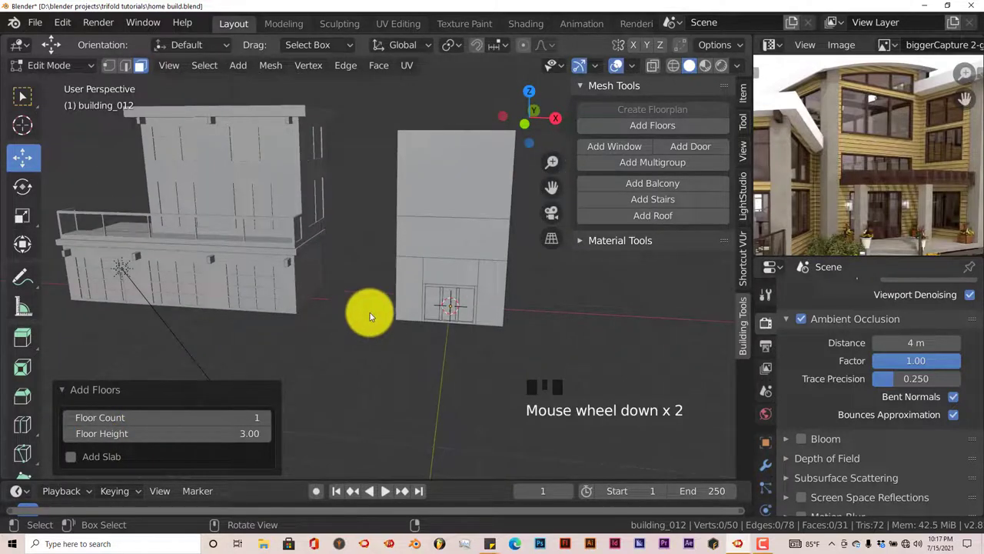
click(168, 433)
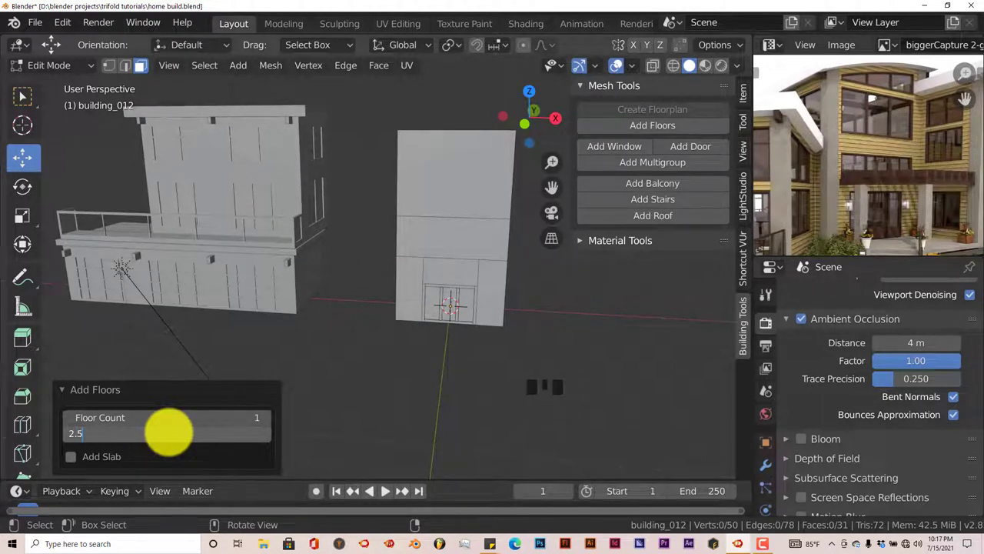
text(2.5)
key(Return)
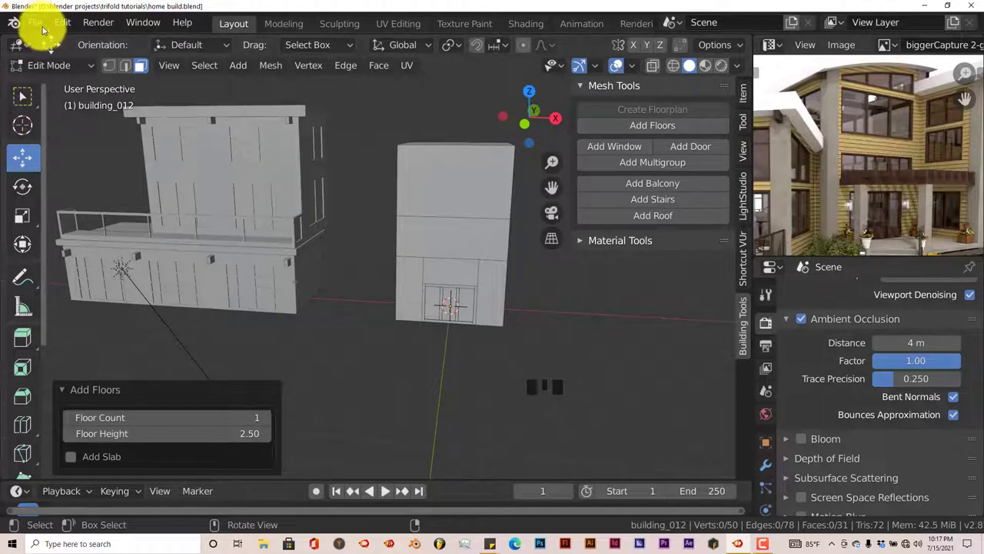
Save the home build.blend file.
click(36, 22)
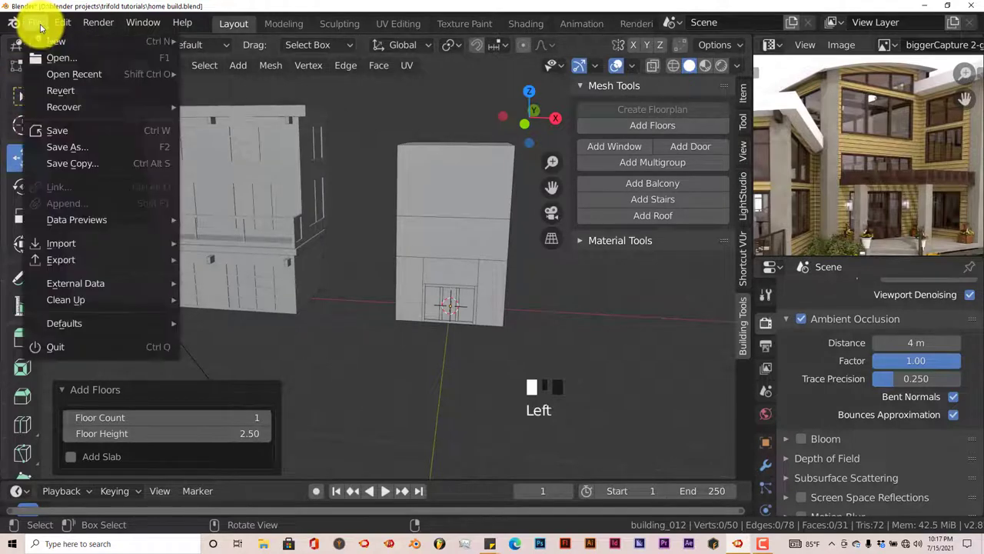
click(57, 132)
middle_drag(512, 293, 518, 292)
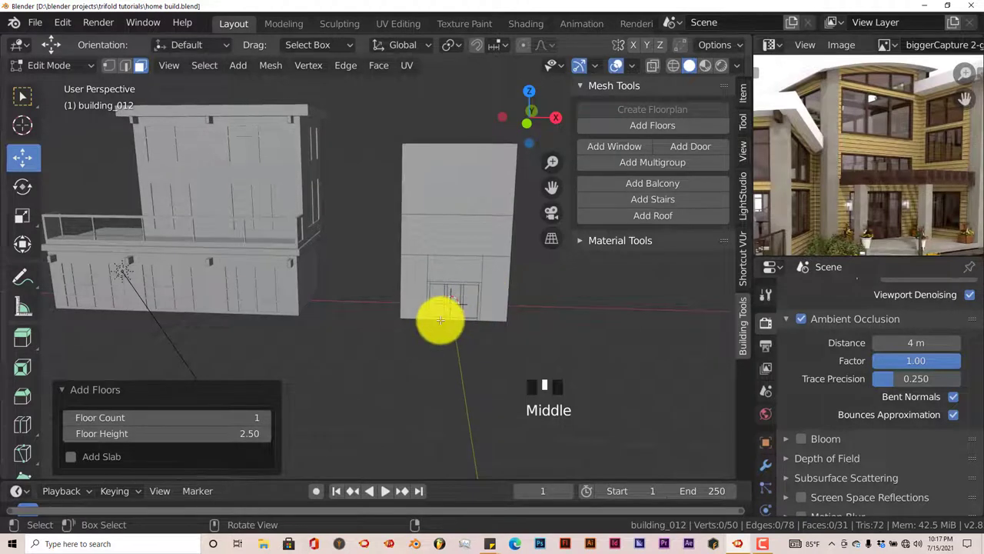
Set the third storey's floor height to 2 on the entrance block.
scroll(440, 320, up, 2)
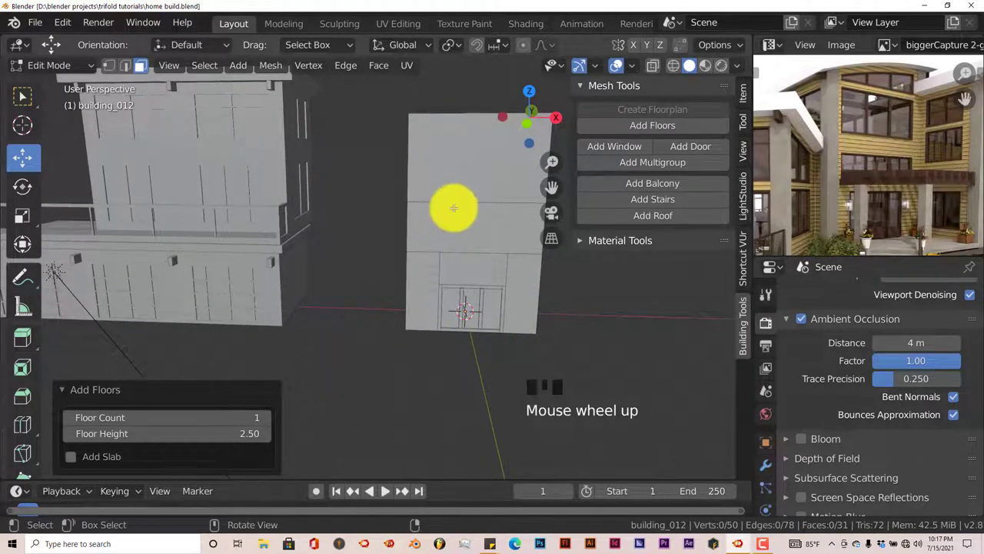
scroll(888, 131, up, 2)
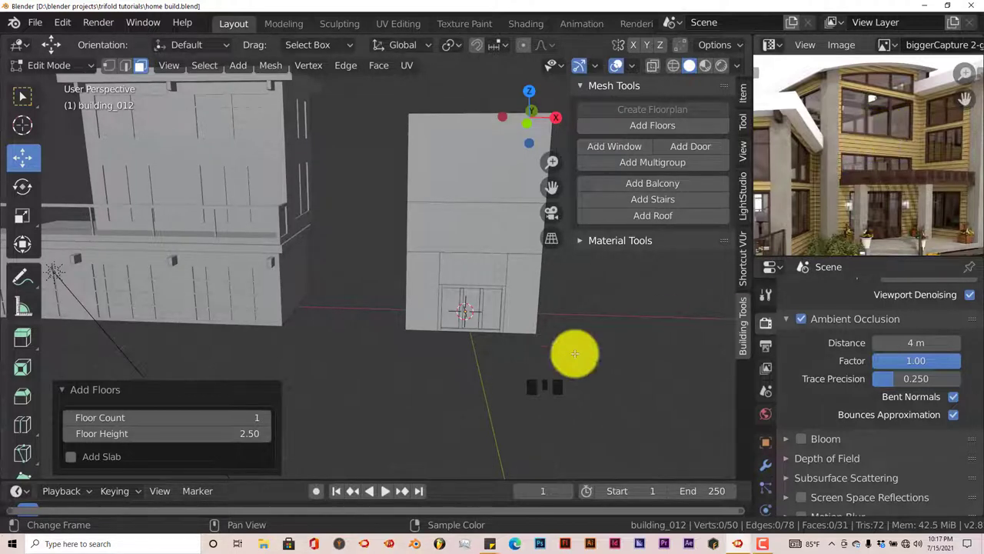
click(157, 437)
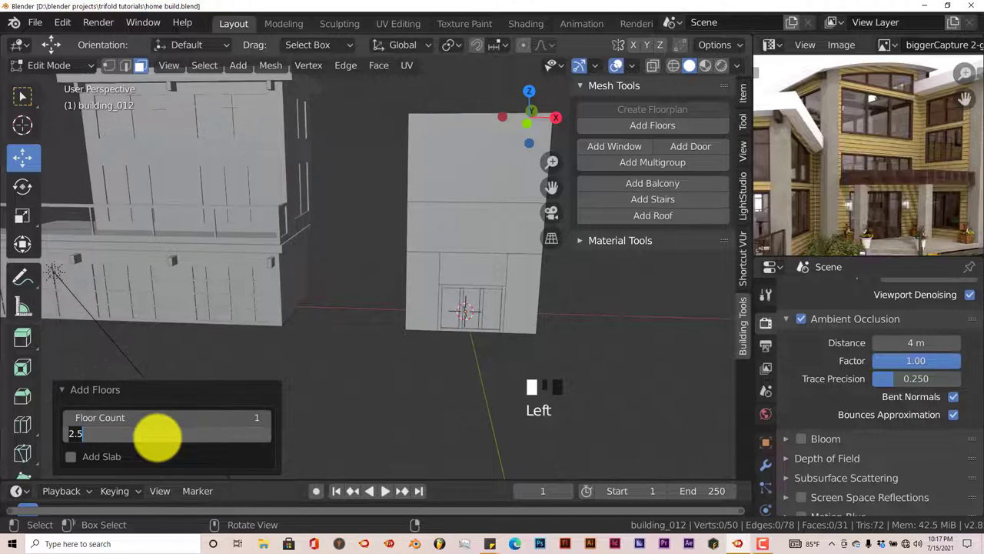
text(2)
key(Return)
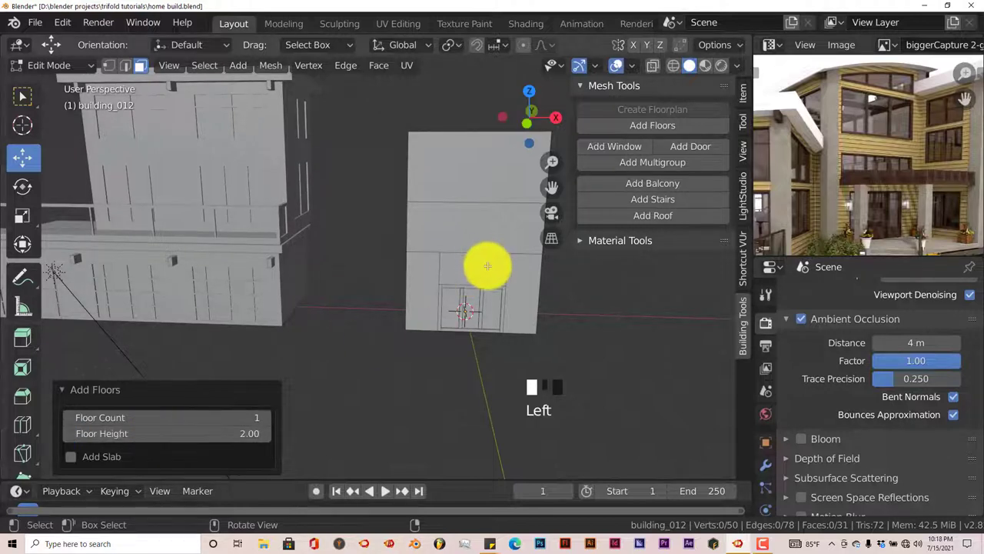
Select the third storey's front face, add a window to it, and set the window's Y offset to 0 m.
click(485, 180)
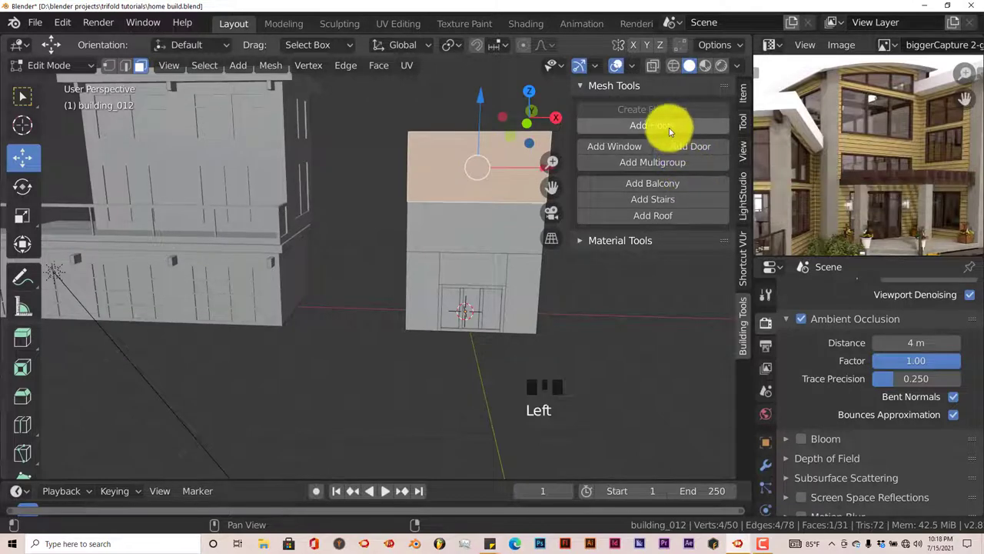
click(597, 150)
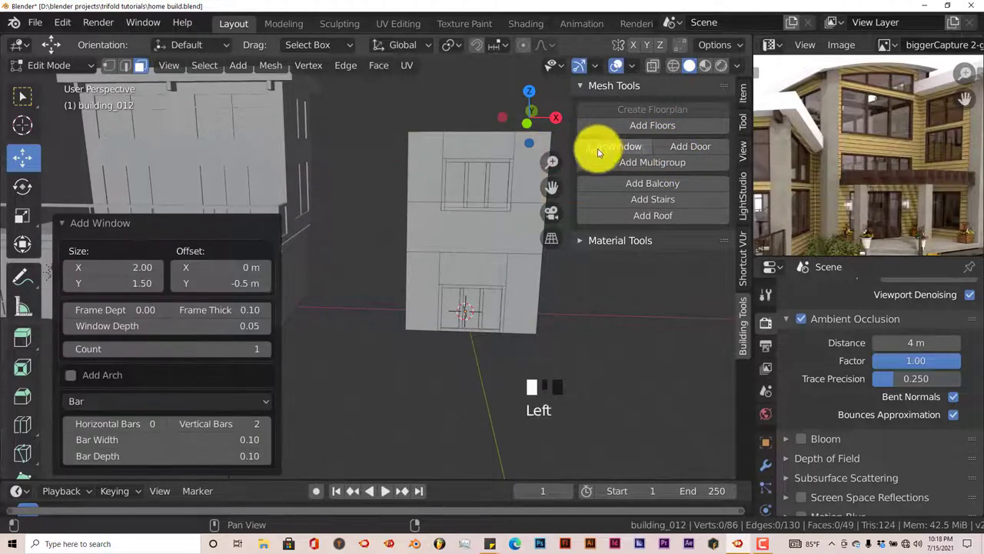
mouse_move(476, 253)
middle_down()
mouse_move(501, 259)
mouse_move(492, 244)
middle_up()
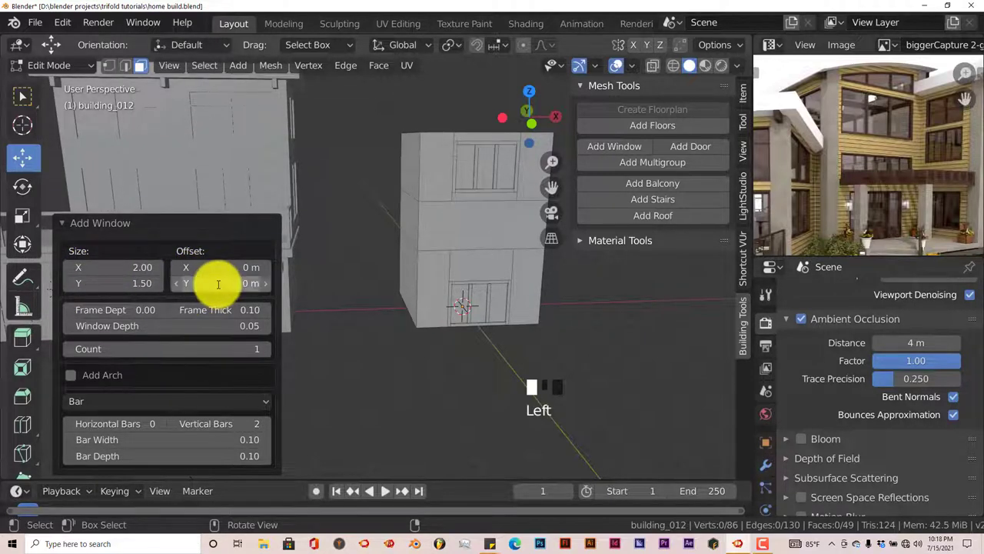
key(Return)
scroll(846, 177, up, 1)
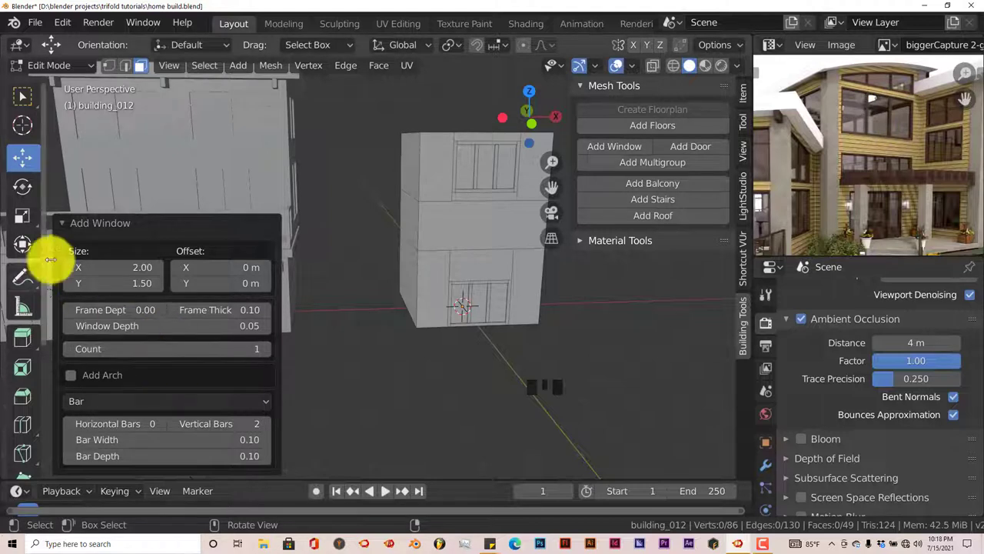
Widen the third-storey window by setting its X size to 2.5.
click(115, 269)
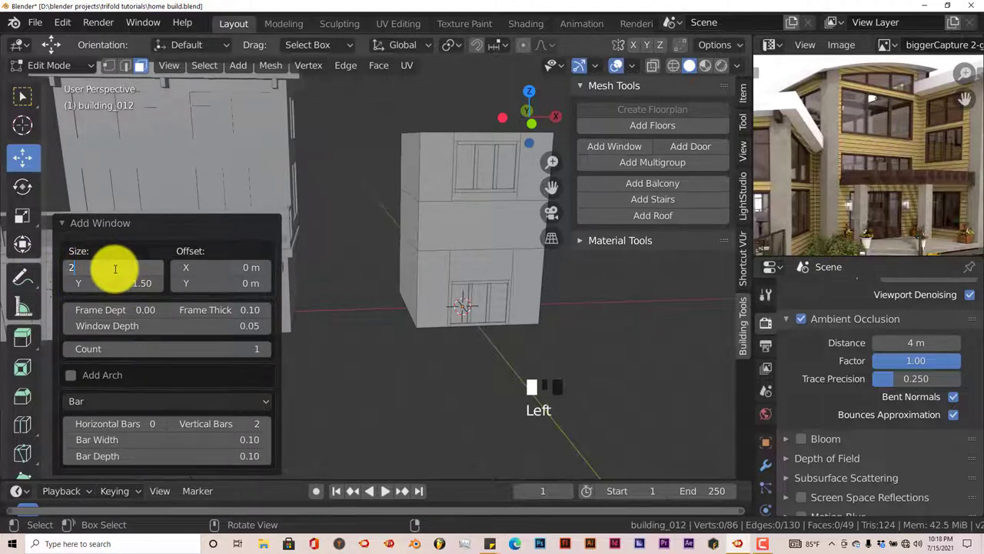
text(2.5)
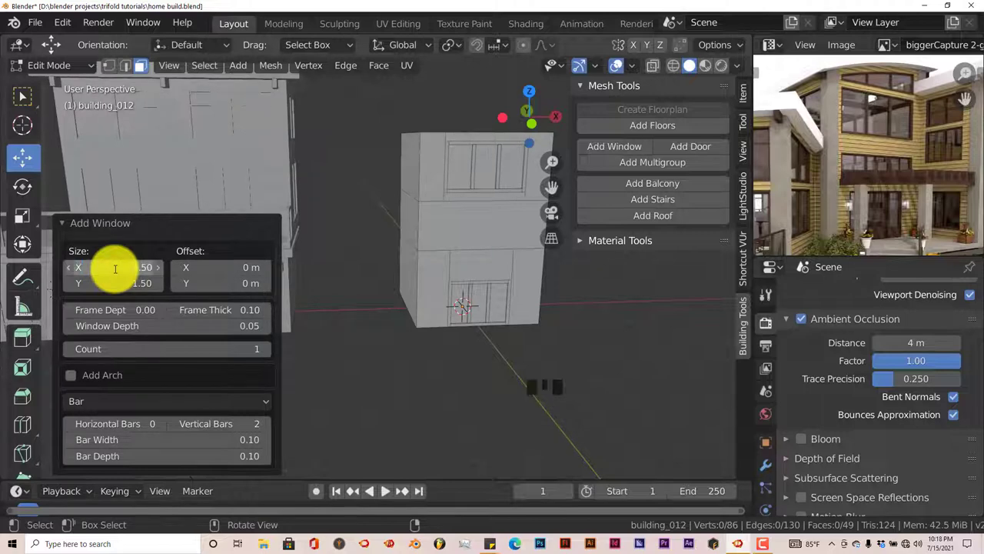
key(Return)
middle_drag(487, 235, 542, 240)
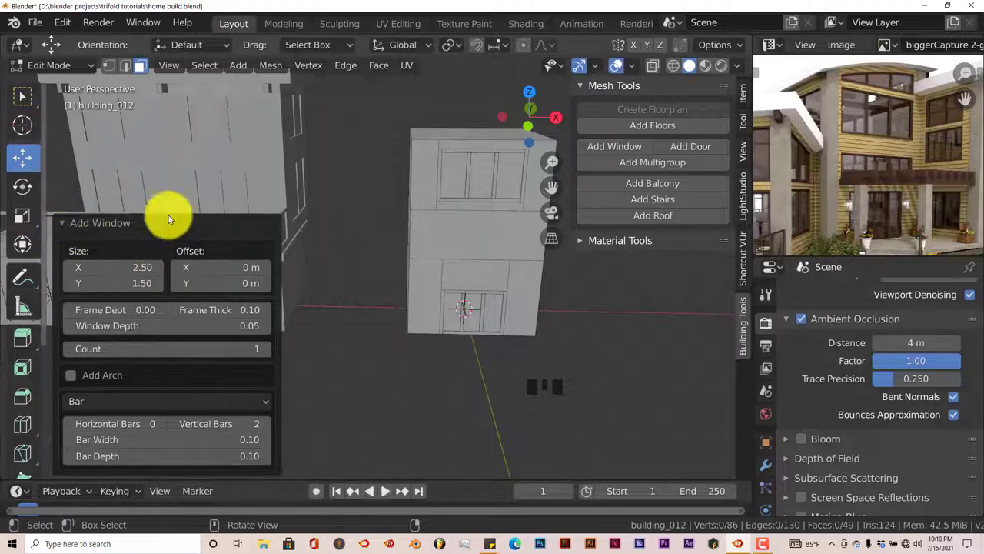
Select the top face of the entrance block and add a fourth level with Add Floors.
middle_drag(391, 222, 520, 144)
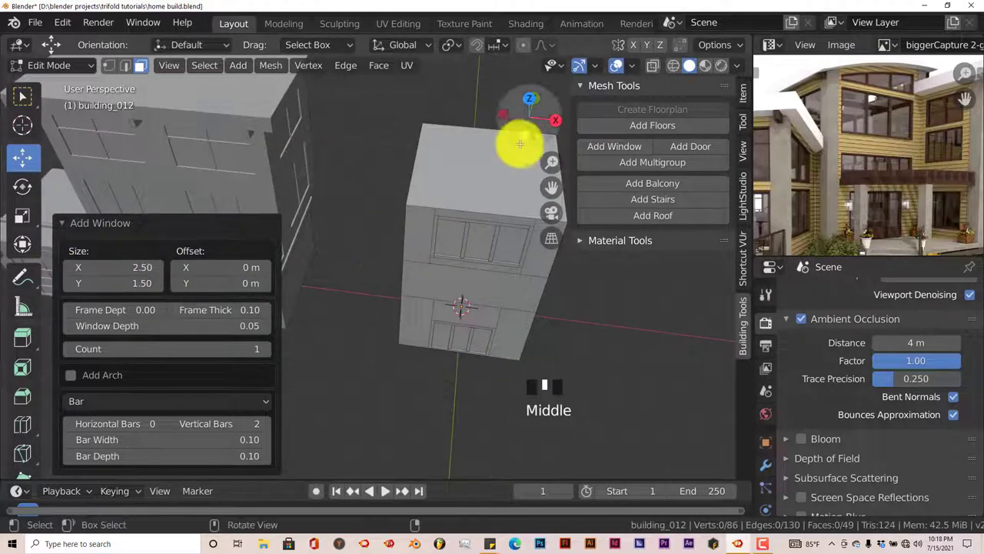
click(492, 169)
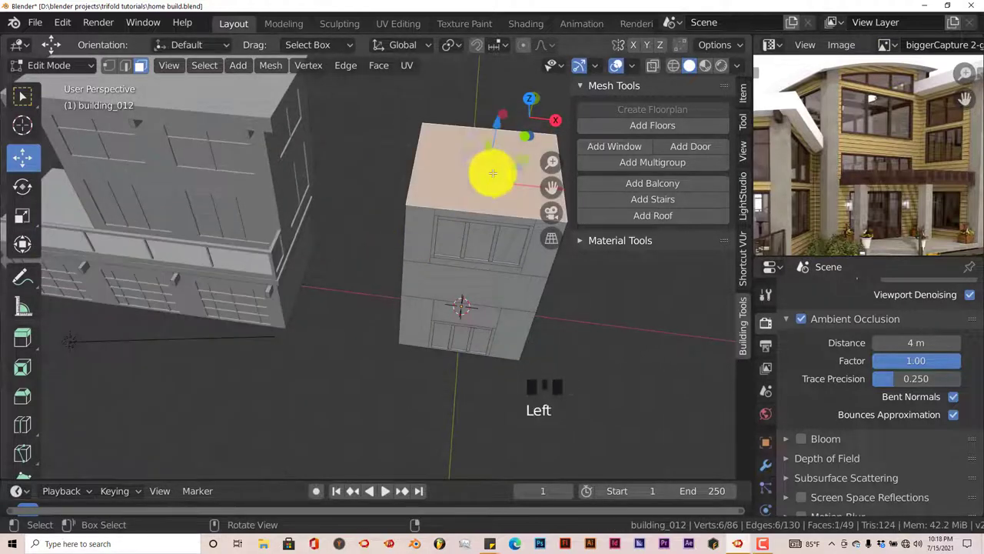
click(655, 126)
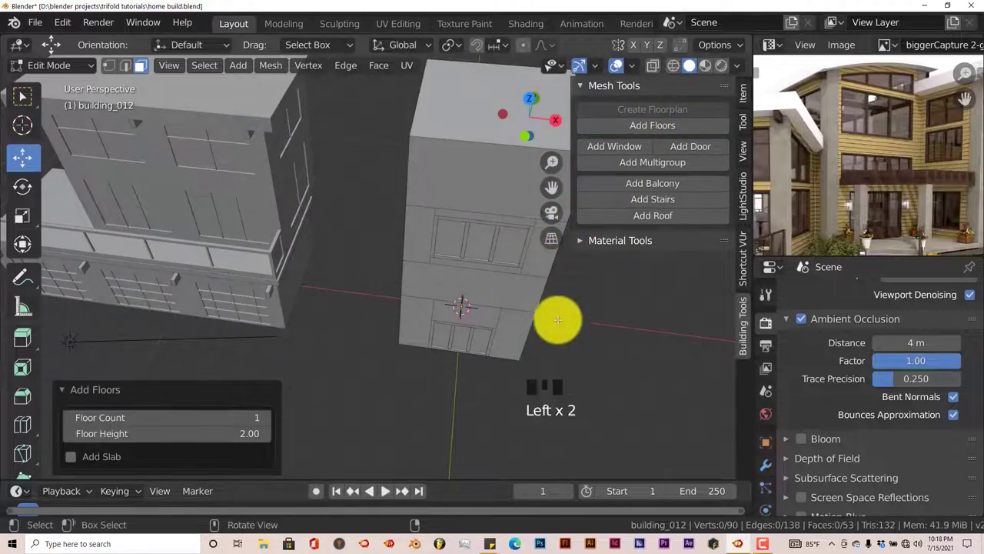
middle_drag(557, 319, 479, 213)
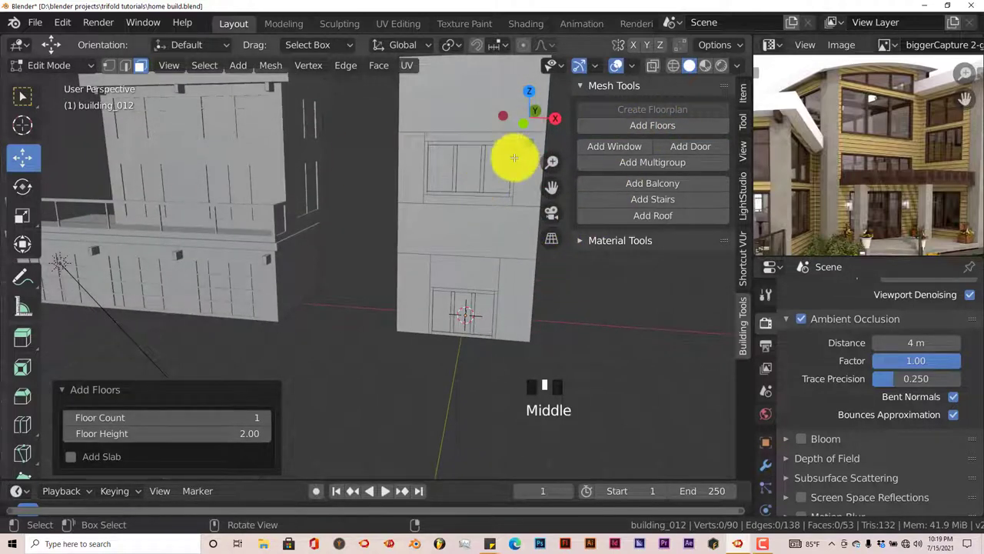
scroll(884, 127, up, 1)
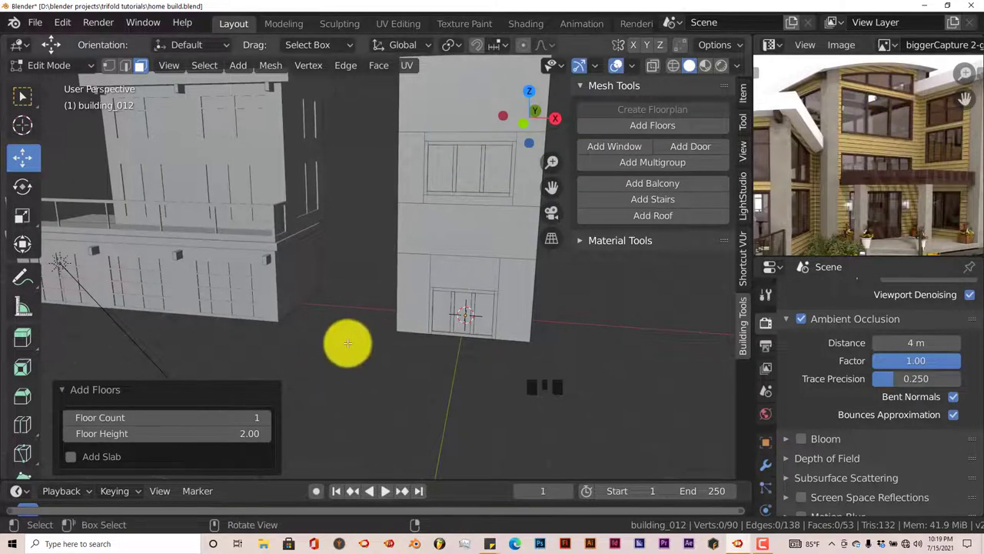
Compare the new top level with the reference photo, set its floor height to 1.5 after trying 1, and collapse the Add Floors options.
click(162, 434)
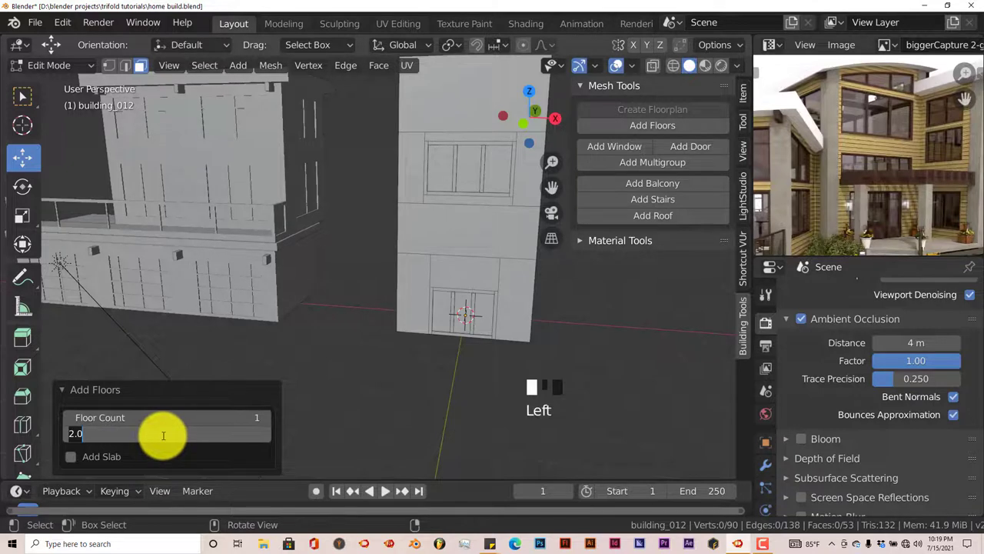
text(1)
key(Return)
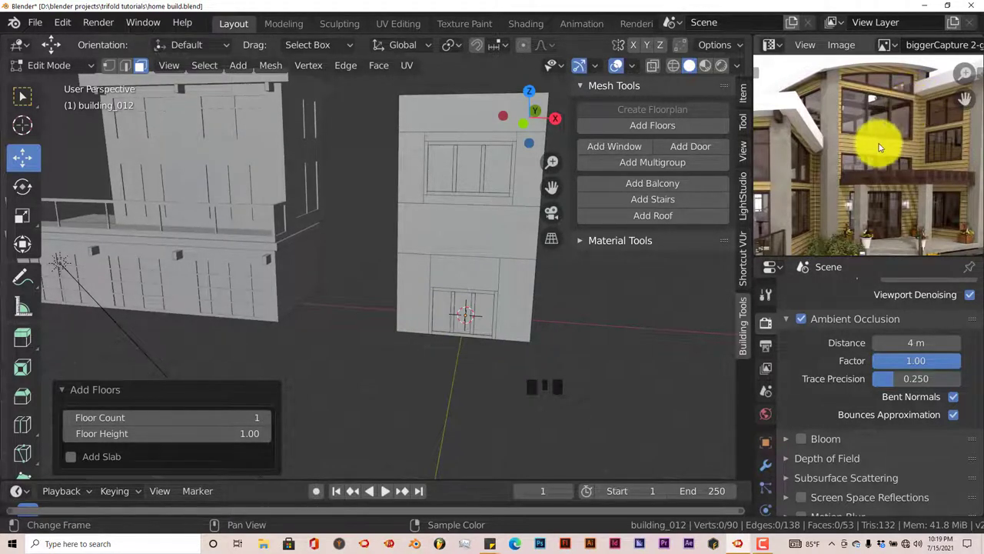
middle_drag(878, 123, 863, 167)
scroll(863, 167, up, 1)
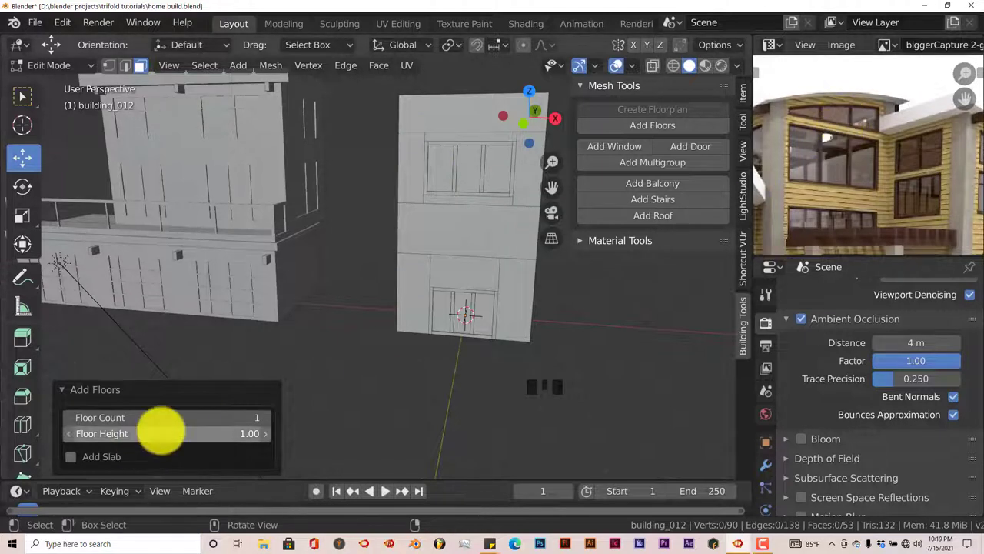
click(160, 431)
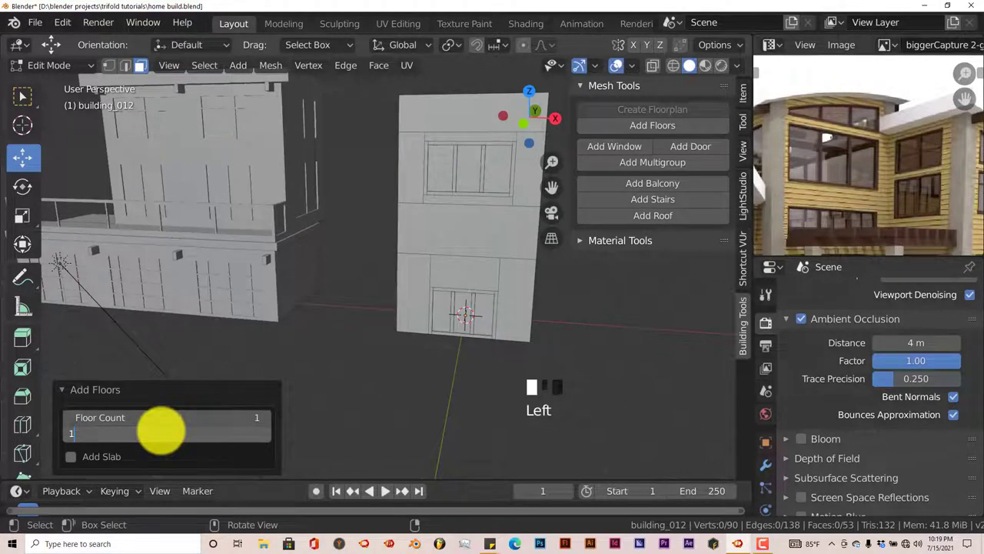
text(1.5)
key(Return)
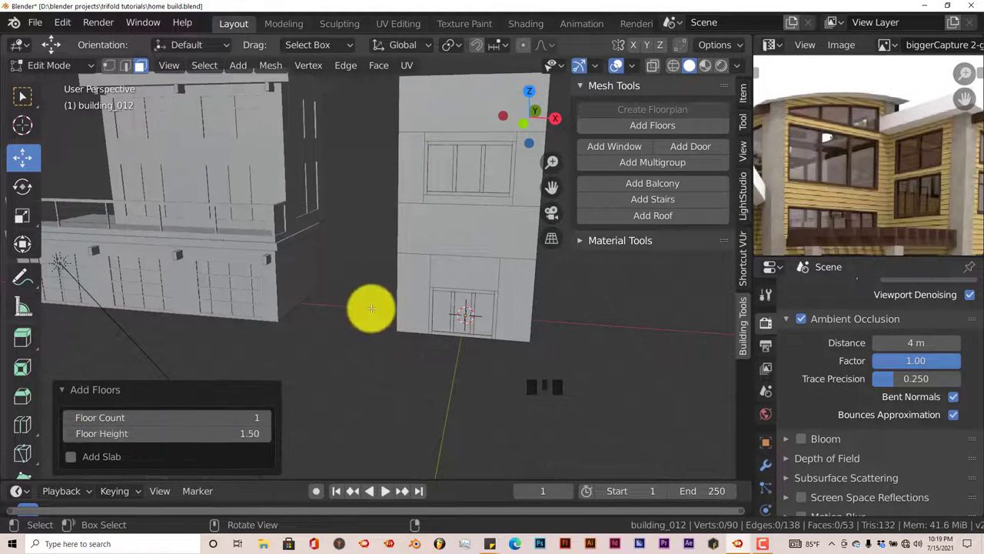
middle_drag(369, 310, 410, 320)
click(66, 390)
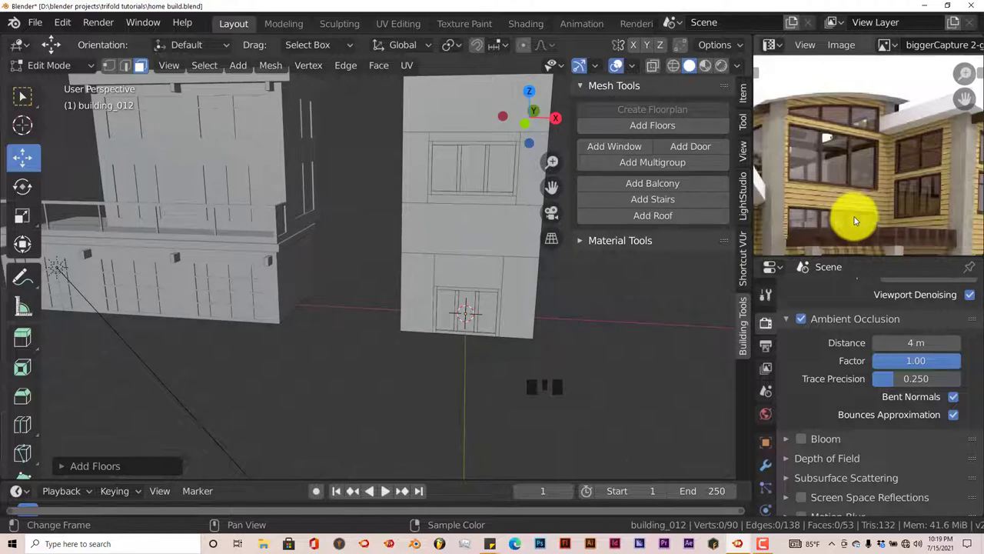
Save the home build.blend file and show more of the central section in the reference photo.
click(34, 26)
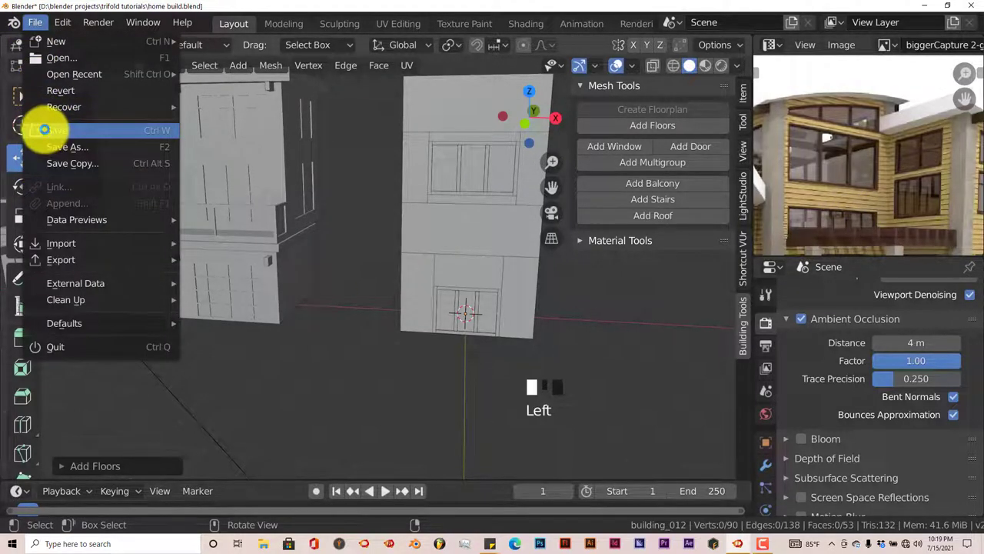
click(44, 129)
scroll(860, 223, down, 1)
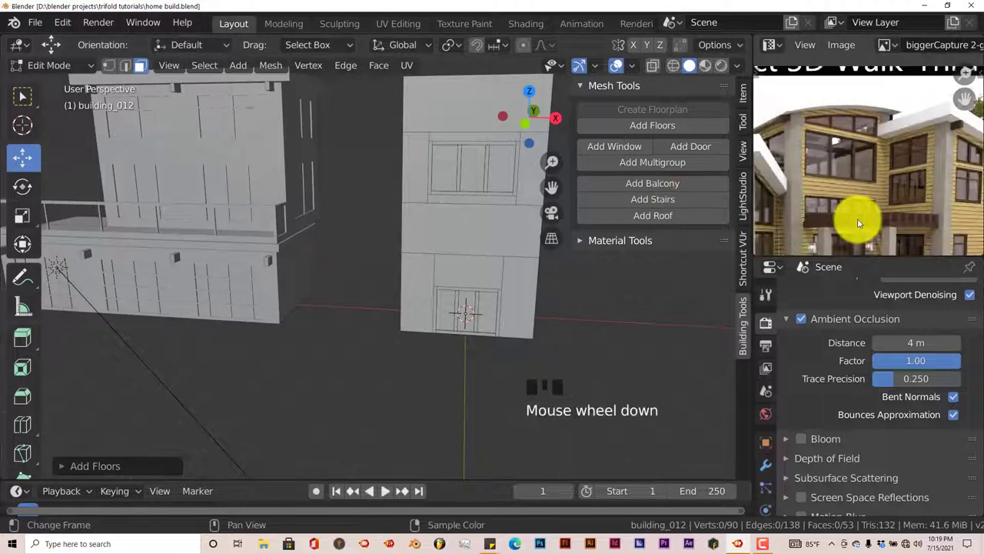
middle_drag(860, 223, 851, 220)
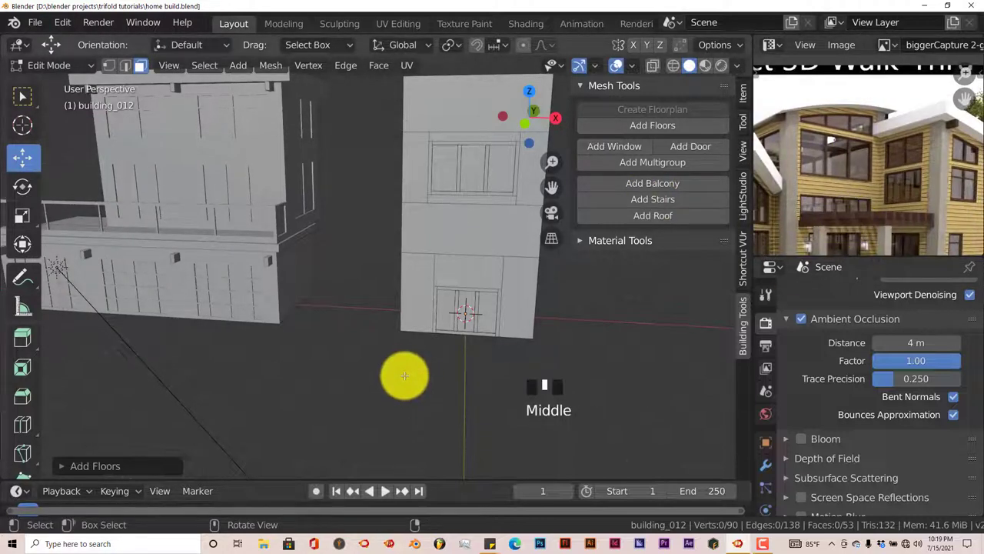
Add a plane to the entrance block's mesh and move it along Y to the ground in front of the door.
key(shift+a)
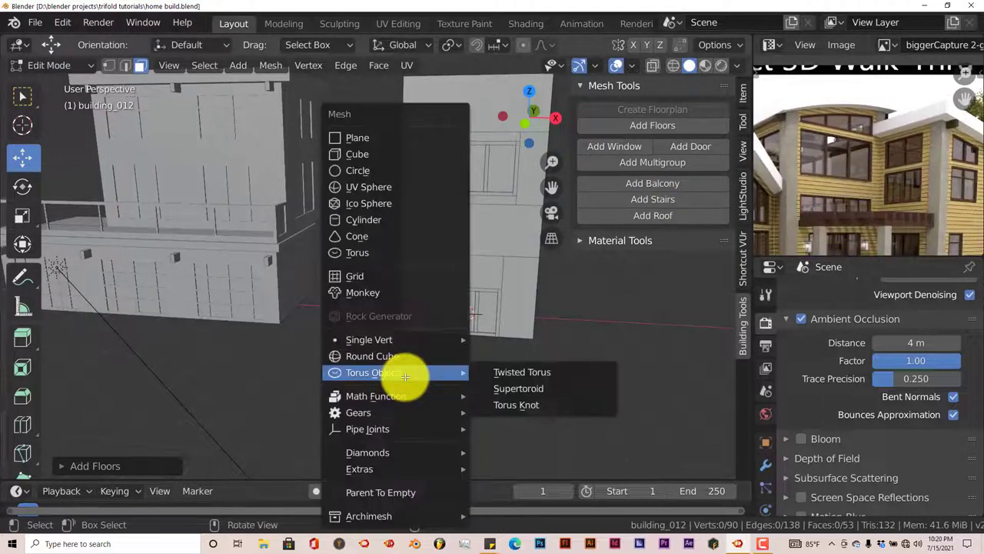
click(394, 137)
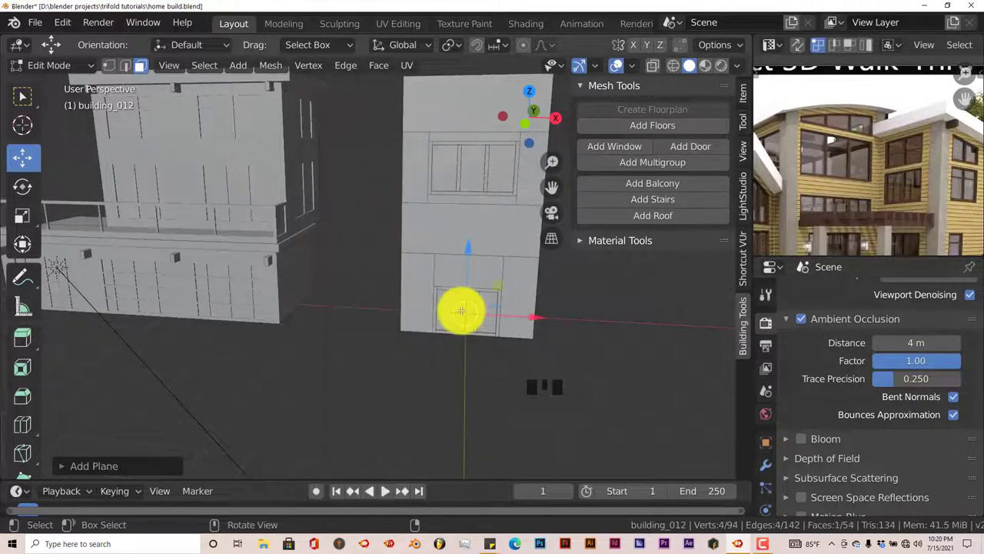
middle_drag(459, 310, 481, 327)
drag(481, 328, 352, 375)
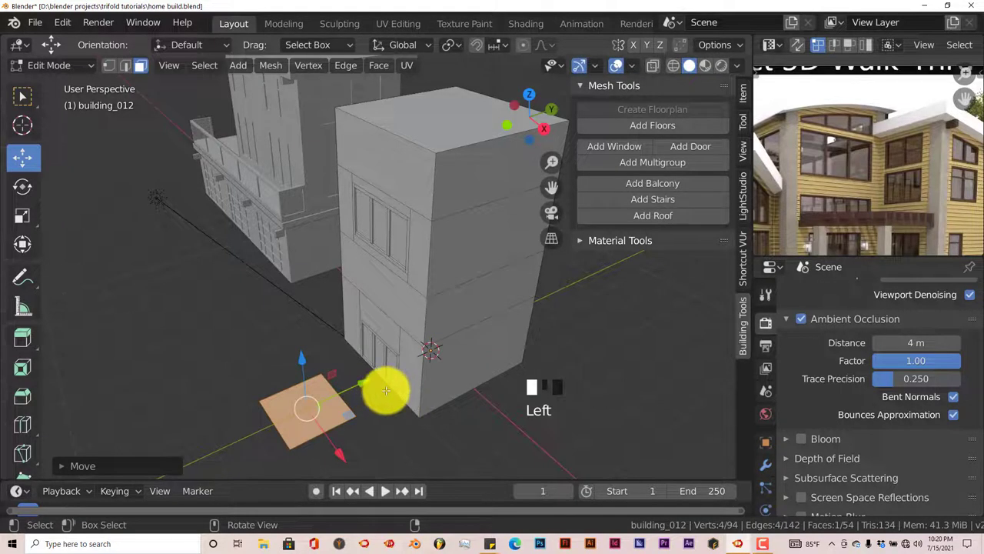
Rotate the plane 90° around the X axis so it stands upright.
key(r)
text(x)
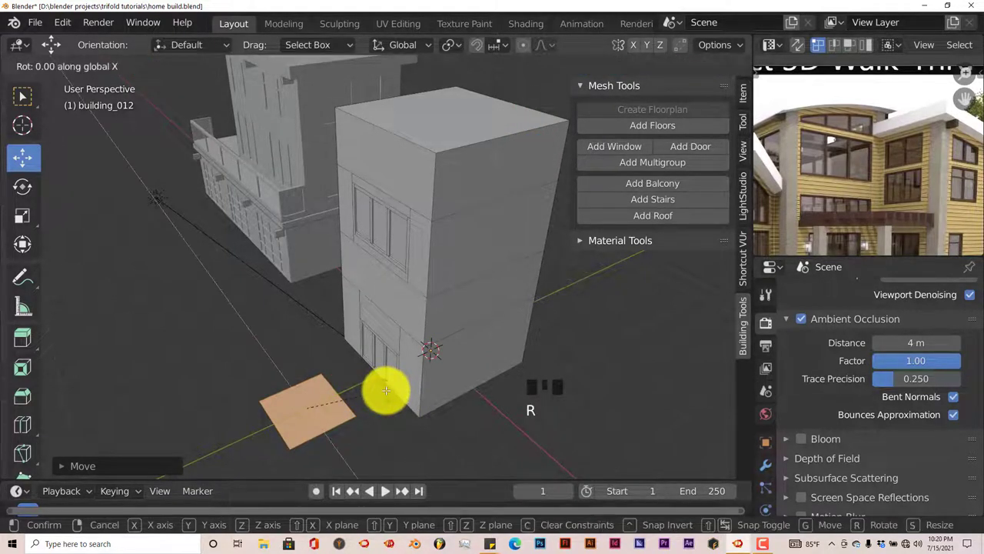
text(90)
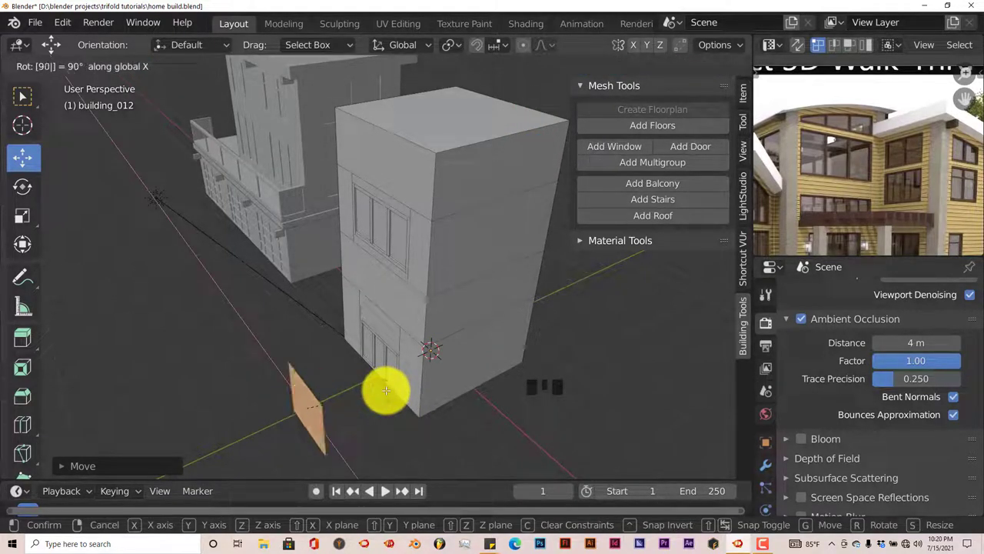
key(Return)
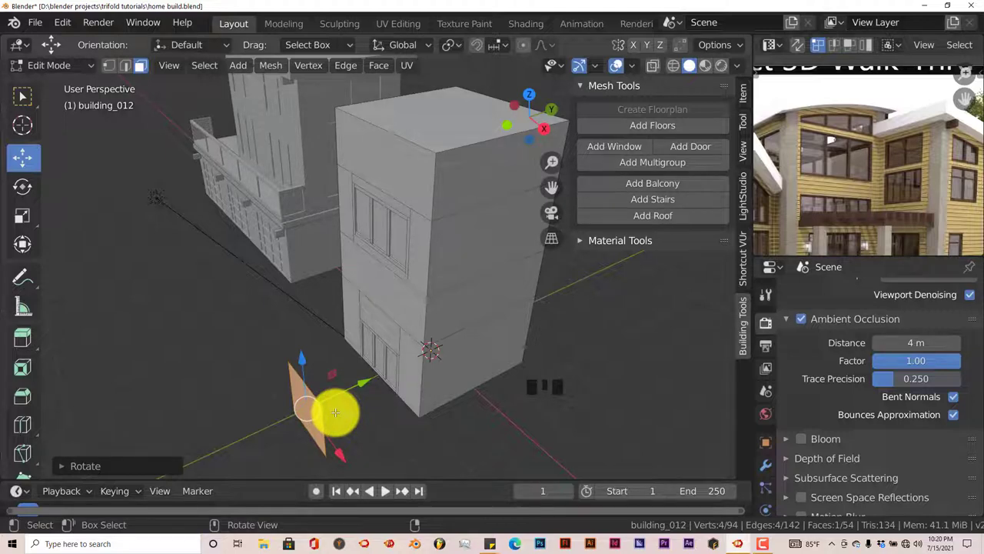
Switch to Object Mode in front view and shift the entrance block together with the plane slightly along X.
key(KP_1)
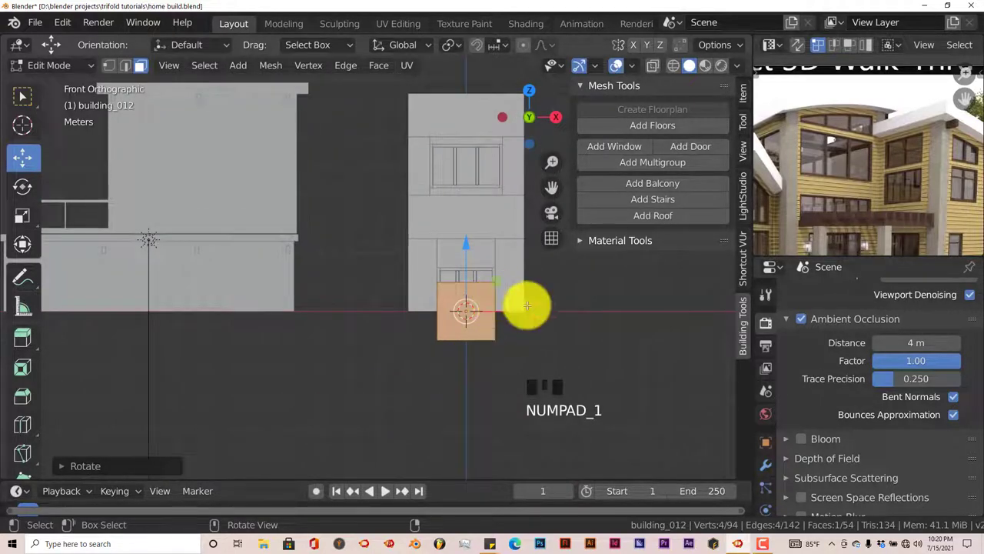
key(Tab)
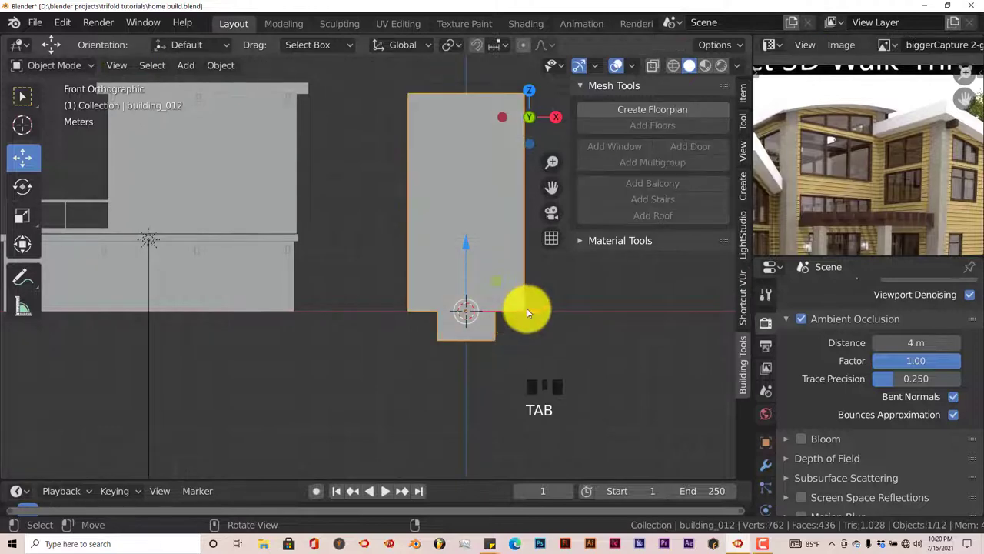
mouse_move(524, 309)
mouse_down()
mouse_move(558, 303)
mouse_move(537, 314)
mouse_up()
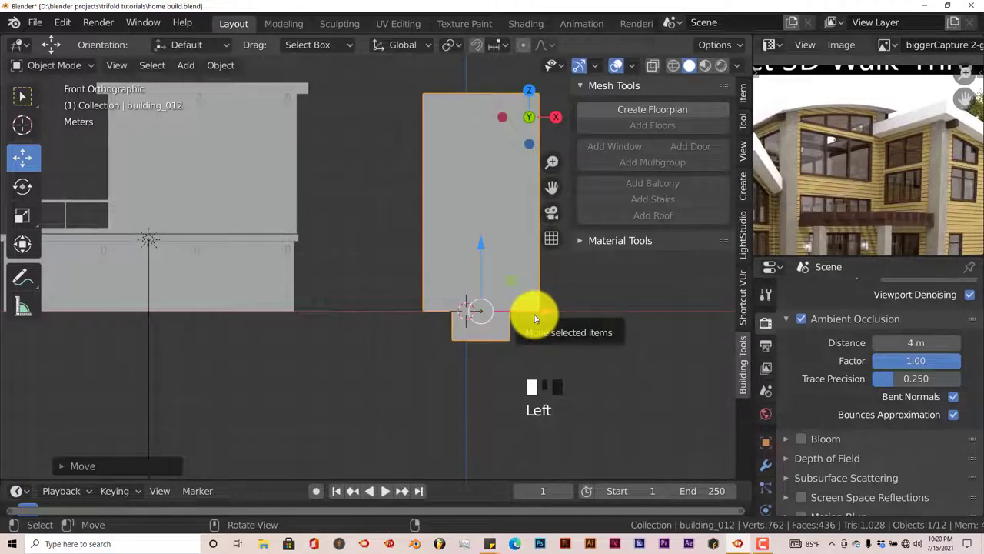
Separate the selected plane from the entrance block's mesh and select it as its own object in Object Mode.
key(Tab)
middle_drag(484, 341, 419, 364)
key(p)
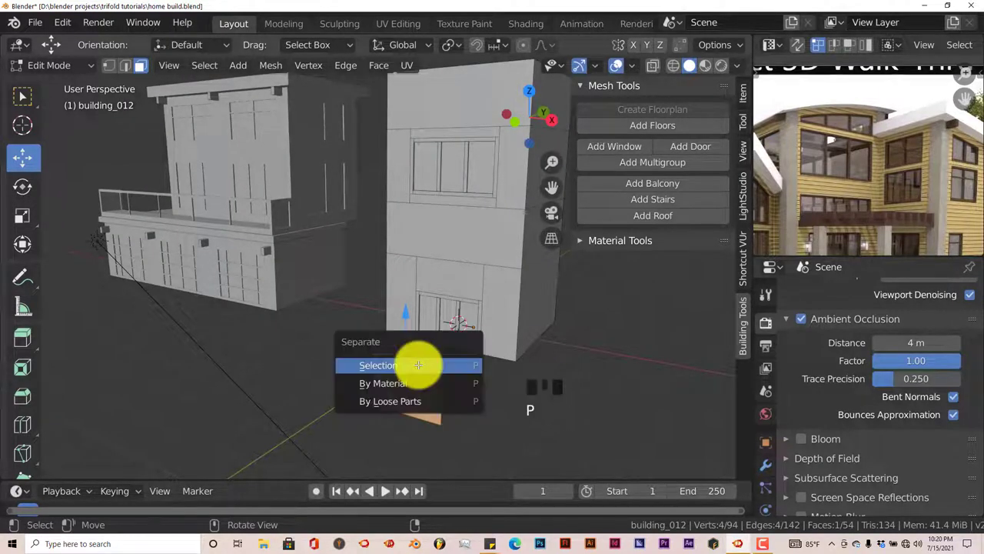
click(418, 365)
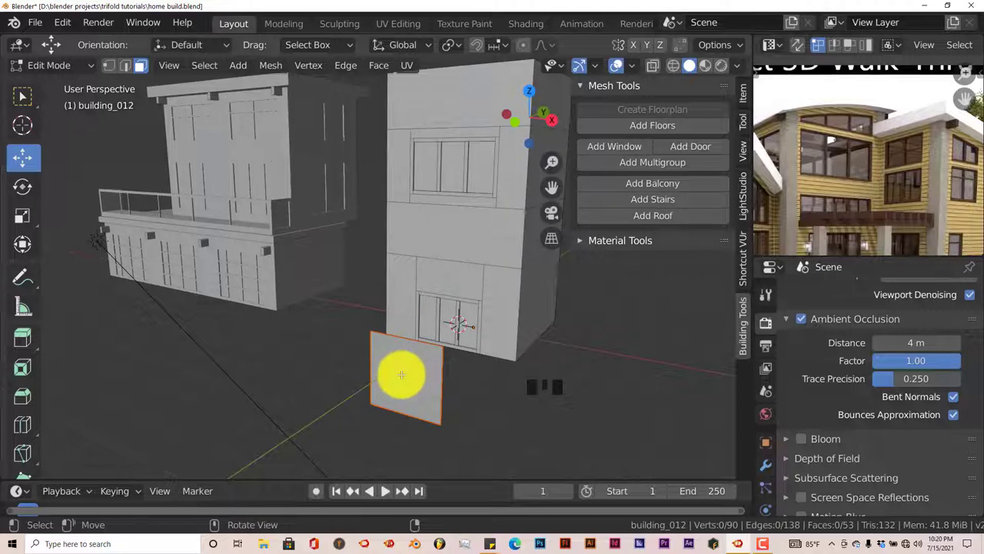
key(Tab)
click(398, 380)
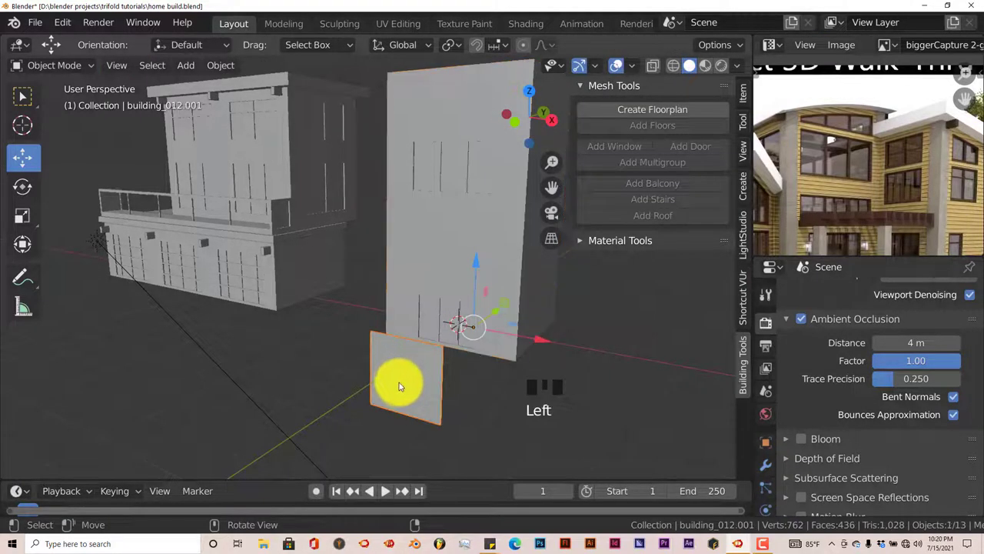
Move the plane object forward along Y, and shift its mesh back along Y in Edit Mode to meet its origin.
scroll(397, 382, down, 2)
middle_drag(394, 378, 450, 323)
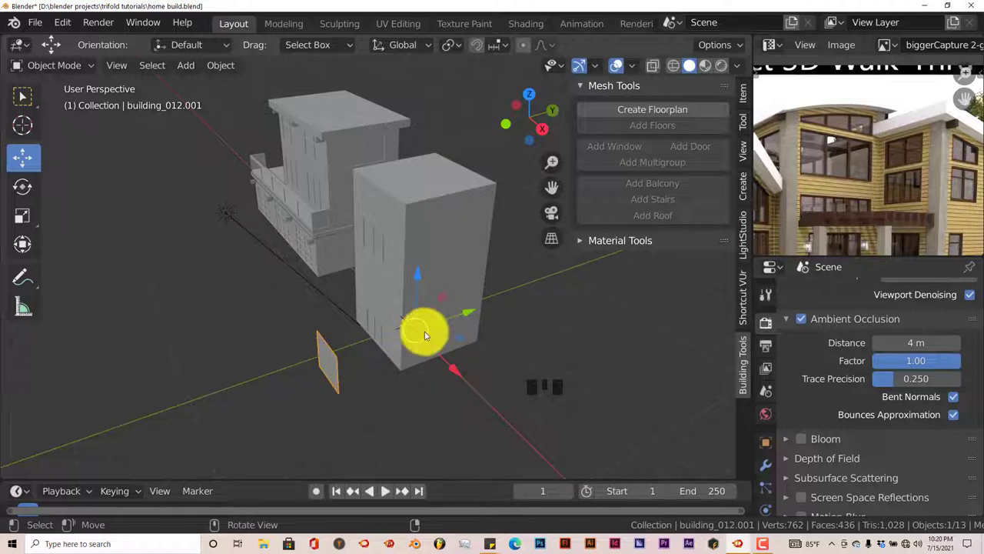
drag(470, 319, 319, 335)
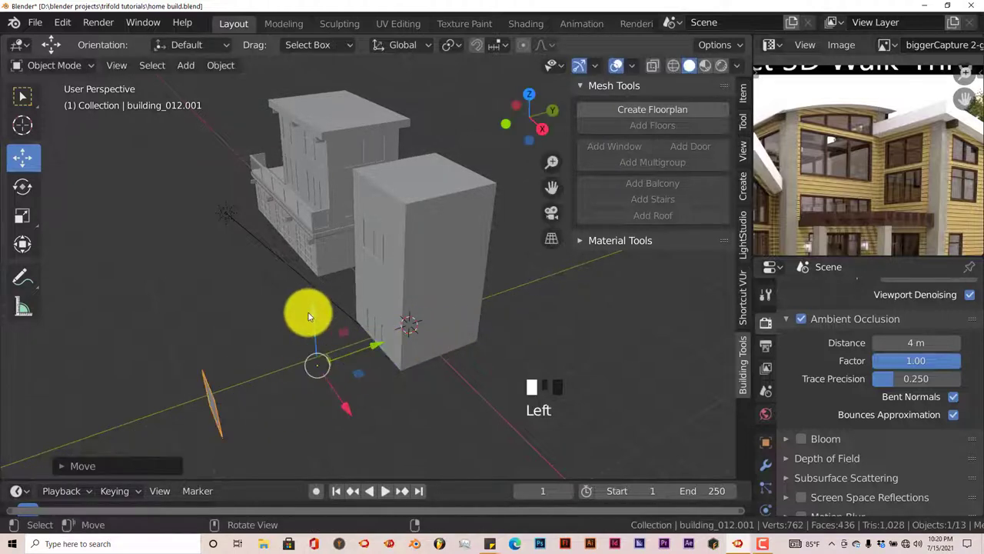
key(Tab)
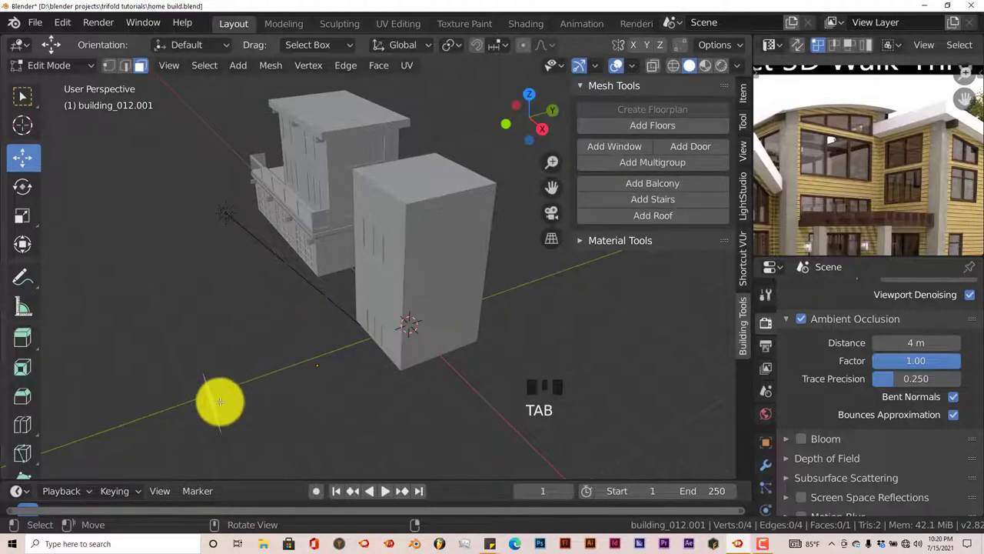
key(a)
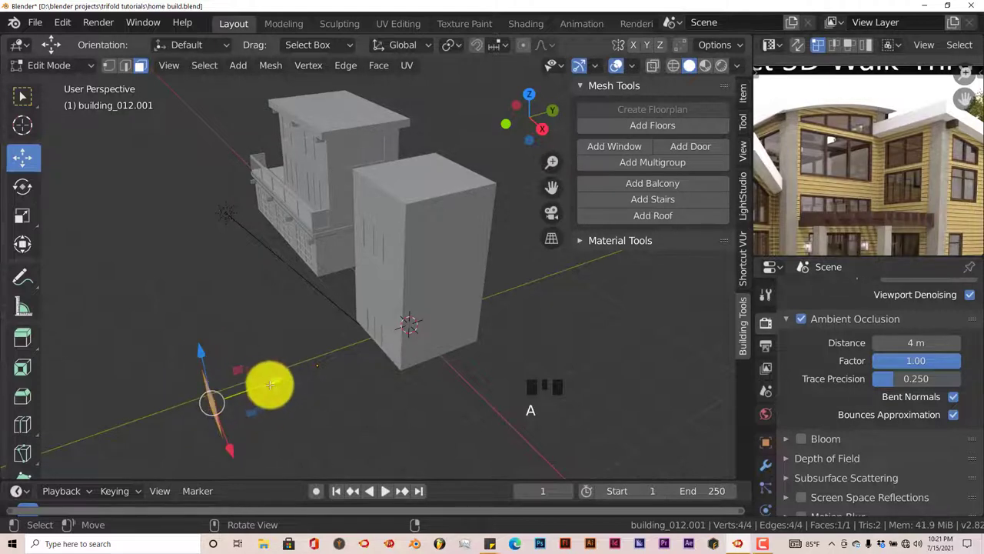
drag(272, 378, 374, 334)
key(Tab)
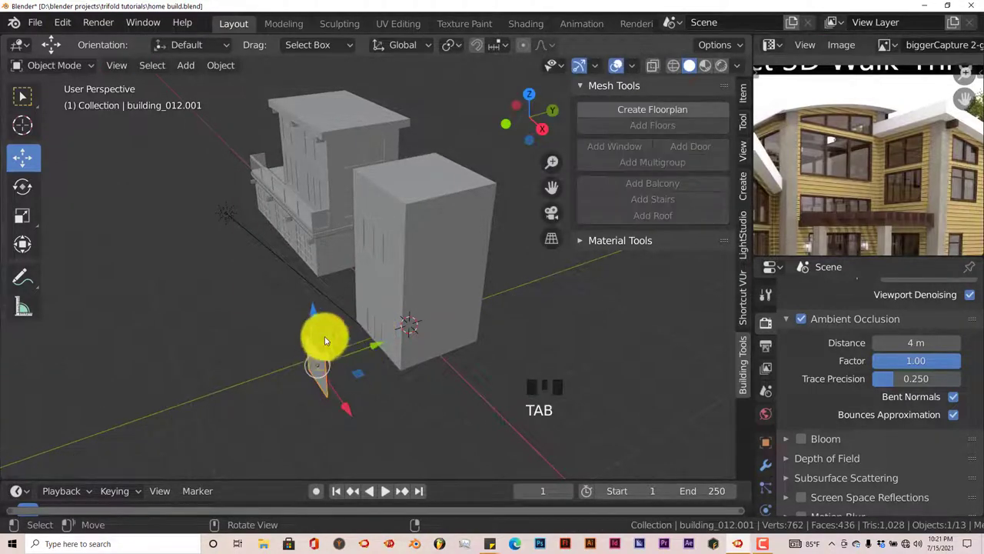
In front view, move the plane along X to the right of the entrance block and raise it roughly onto the ground line.
middle_drag(318, 363, 337, 369)
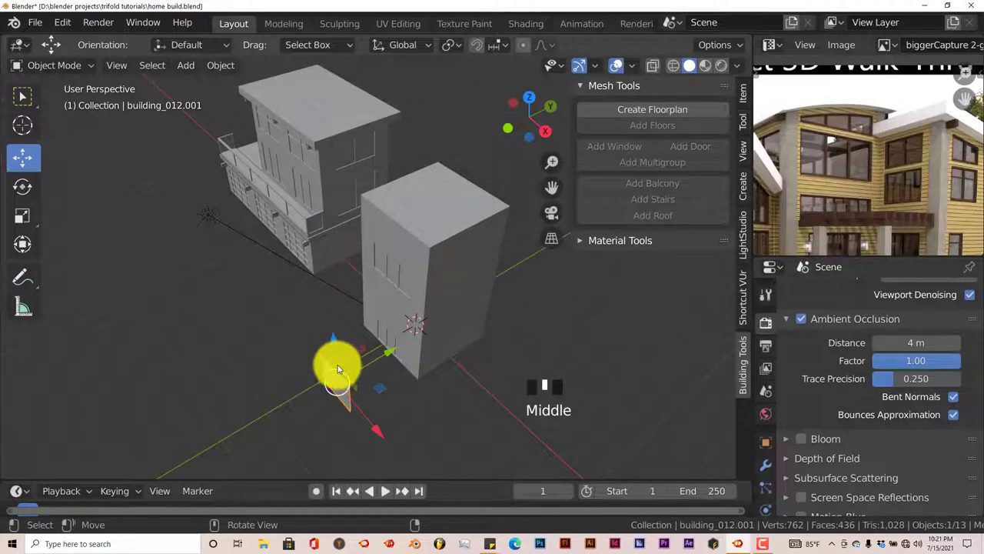
key(KP_1)
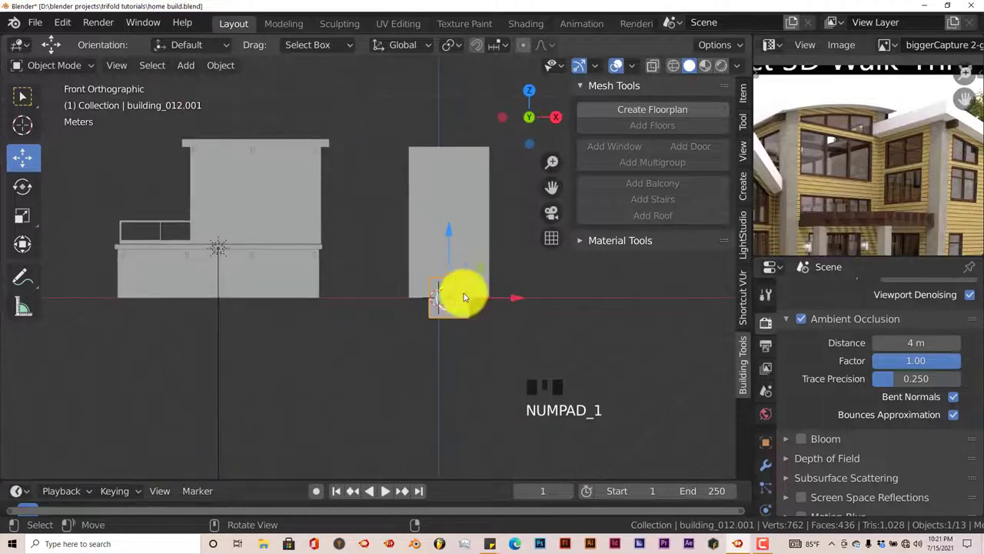
scroll(460, 328, up, 3)
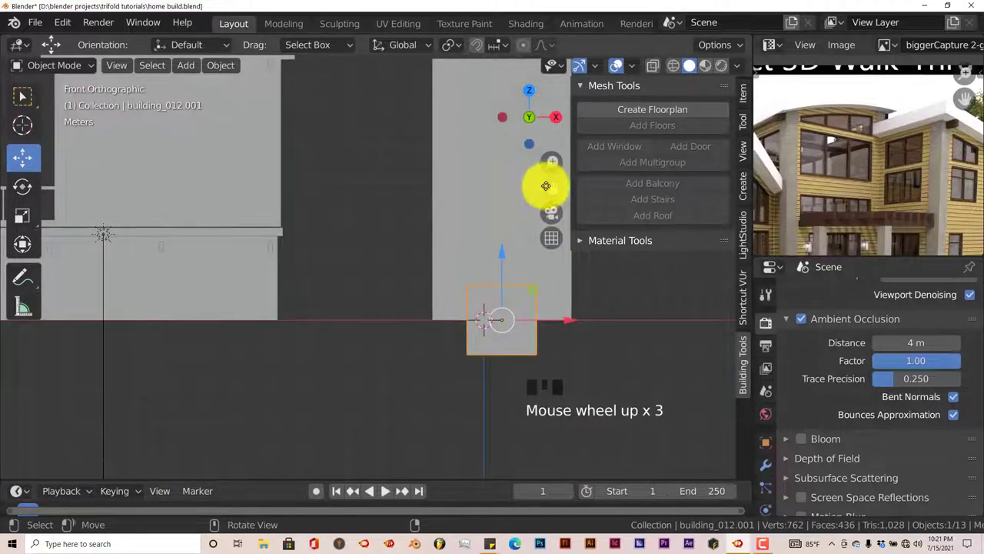
drag(545, 186, 312, 255)
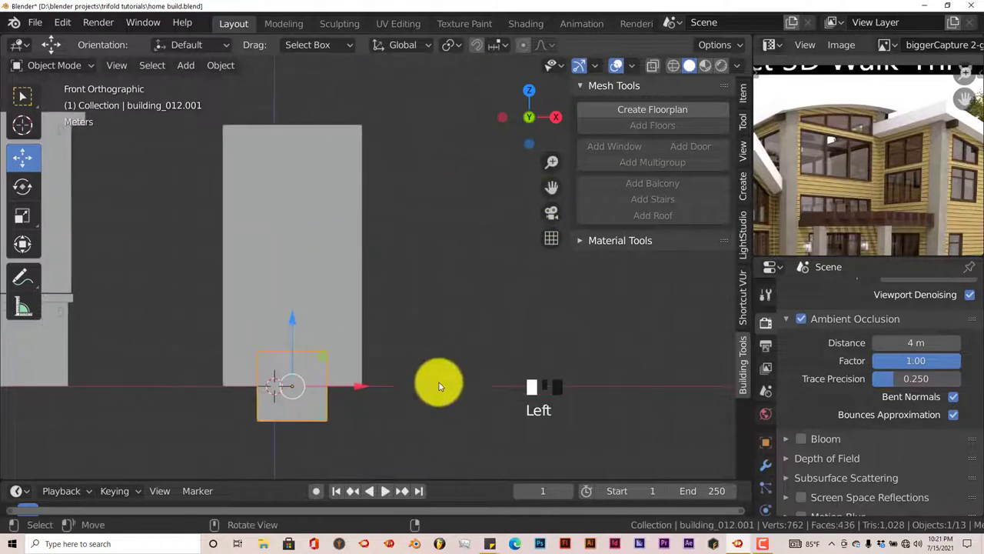
drag(354, 389, 501, 367)
drag(460, 334, 455, 299)
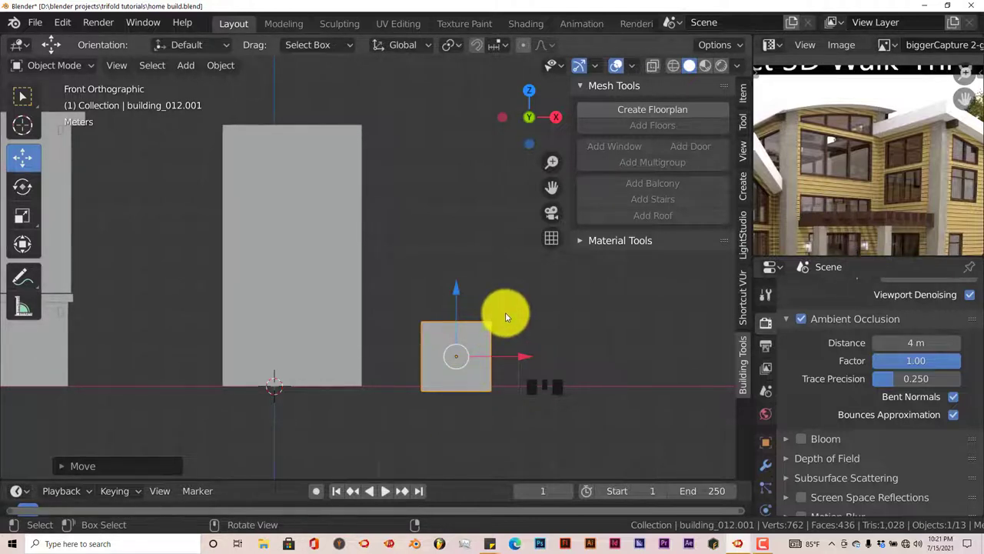
key(s)
key(x)
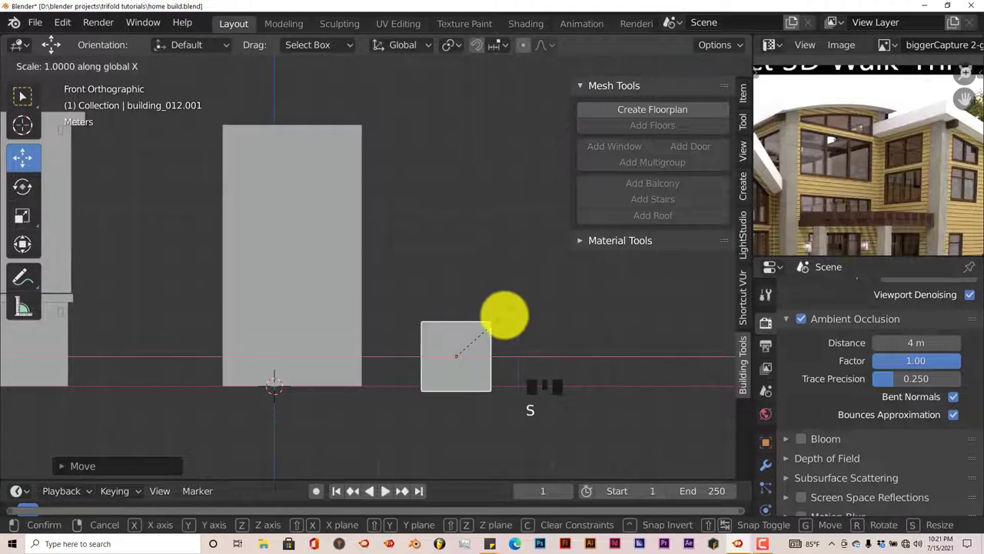
right_click(498, 326)
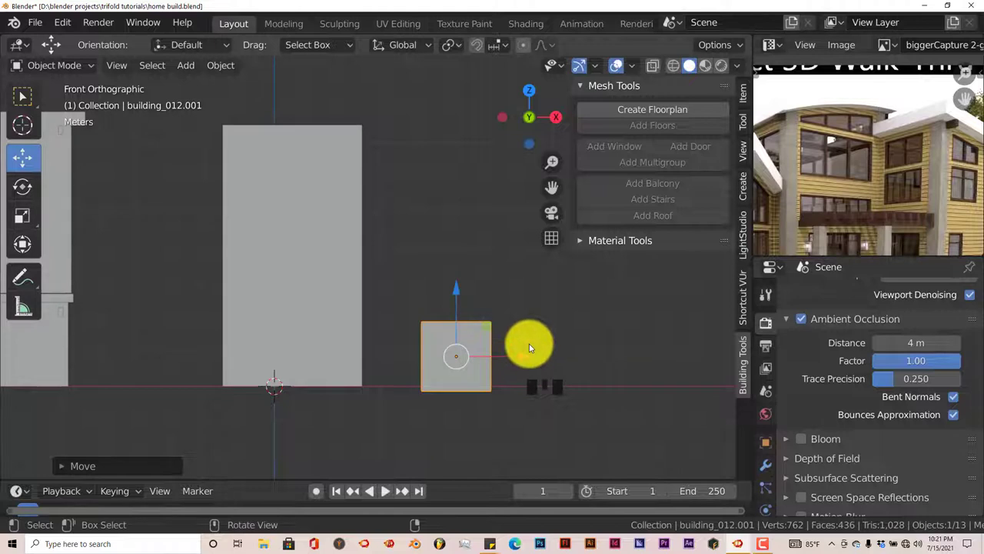
Scale the plane by about 1.7 along X and about 0.7 along Z into a wide, low rectangle.
key(s)
key(x)
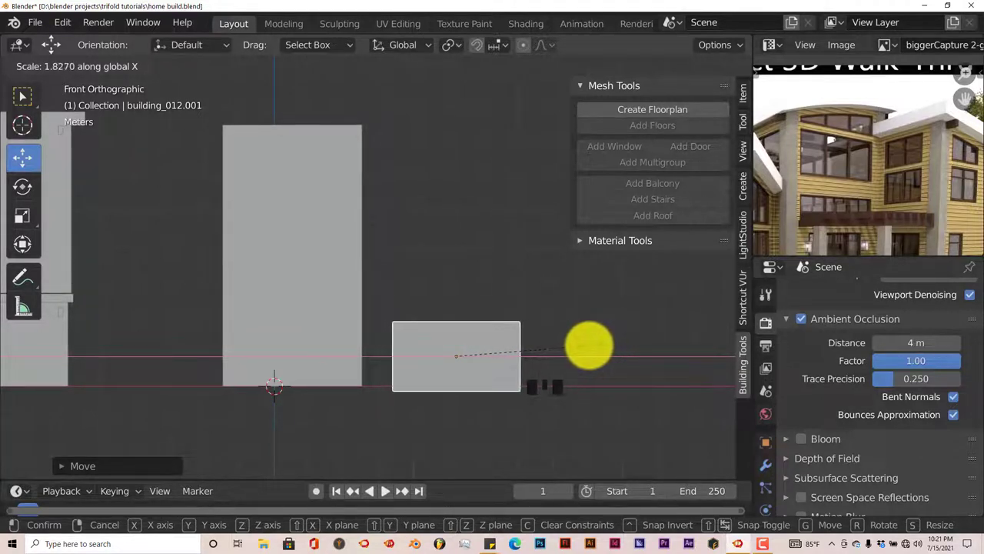
click(582, 346)
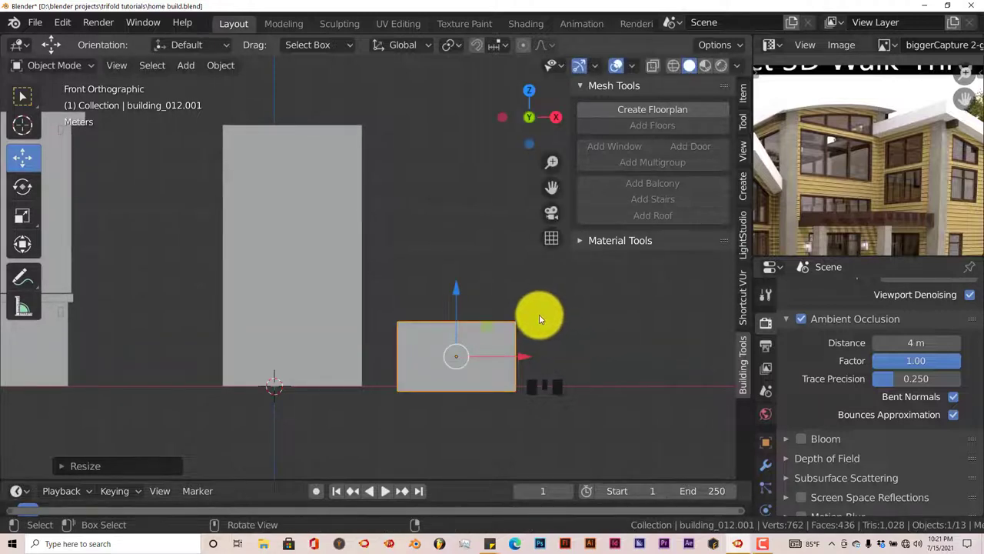
key(s)
key(z)
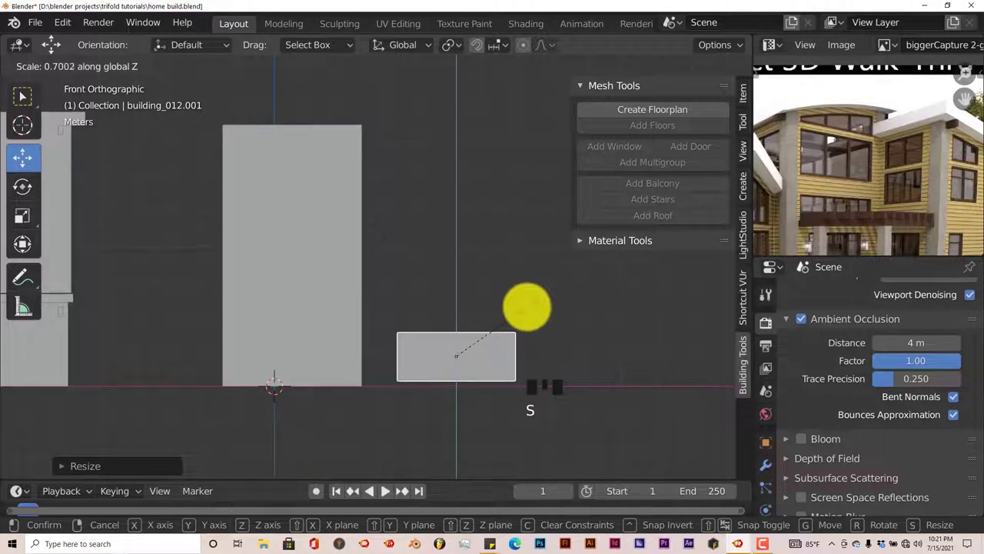
click(527, 310)
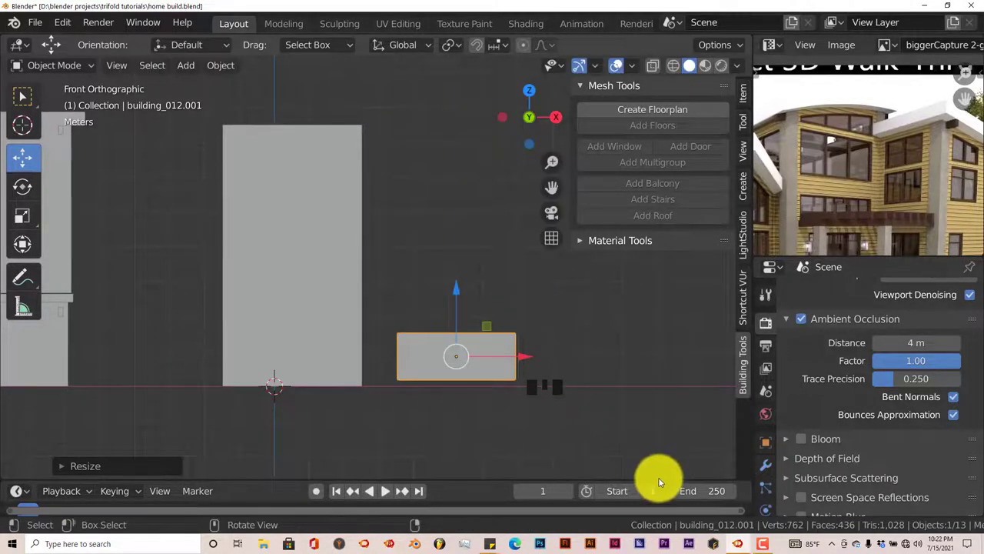
Switch the viewport to Rendered shading and frame the plane together with the entrance block in perspective.
middle_drag(507, 444, 488, 435)
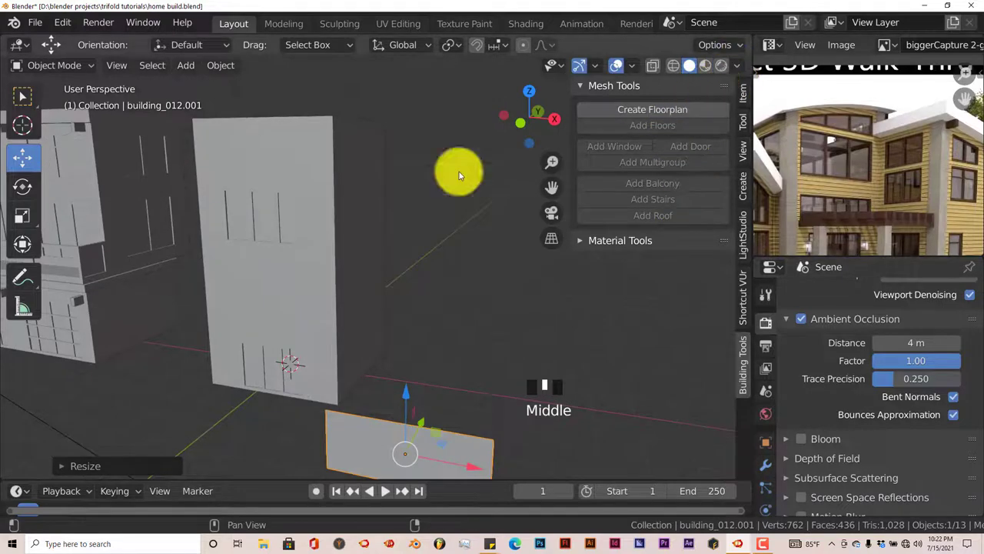
click(722, 68)
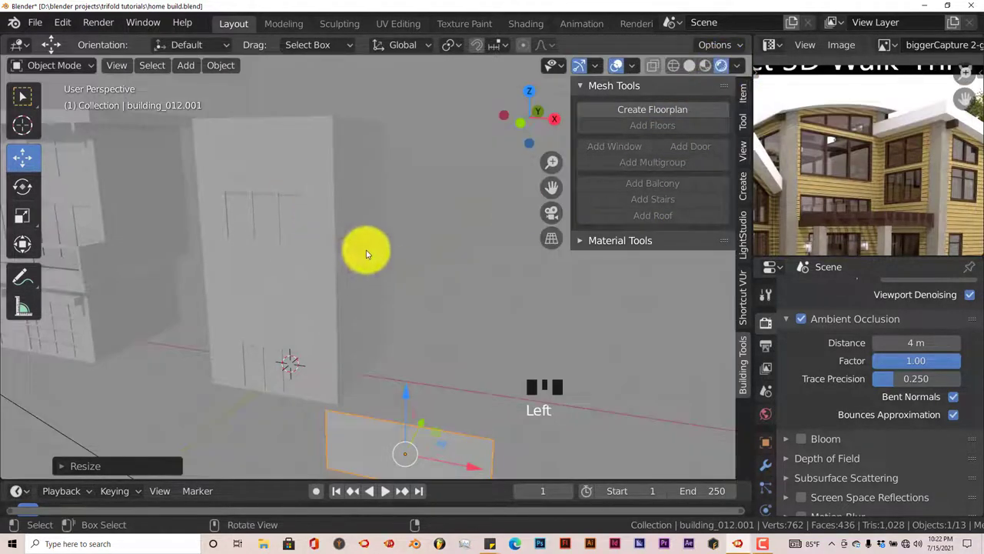
middle_drag(362, 253, 357, 260)
scroll(442, 338, down, 1)
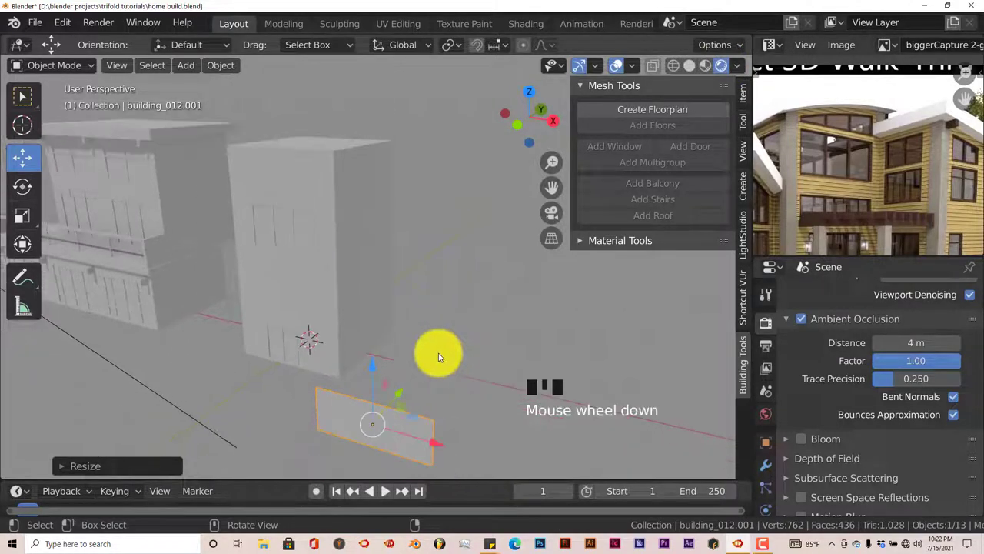
shift+middle_drag(418, 356, 439, 362)
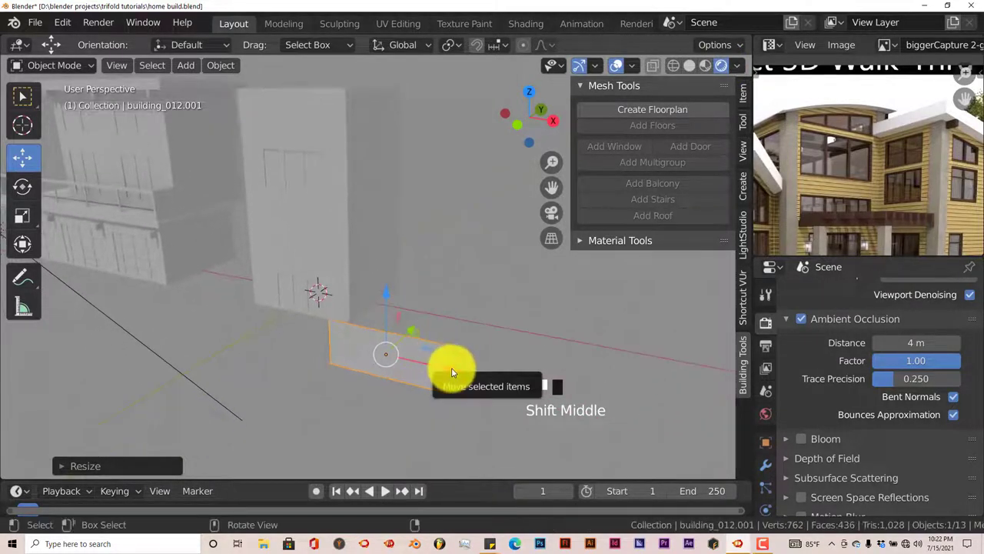
Move the plane along X and Z so it is centred across the entrance block's front, below its mid-height.
drag(448, 366, 355, 353)
drag(281, 270, 274, 159)
key(KP_1)
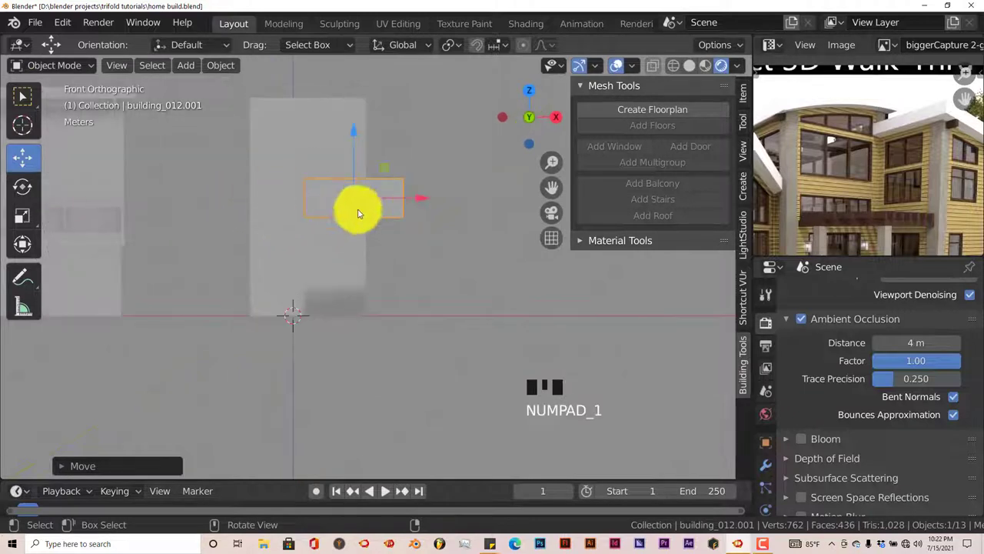
scroll(356, 212, up, 2)
shift+middle_drag(346, 279, 351, 292)
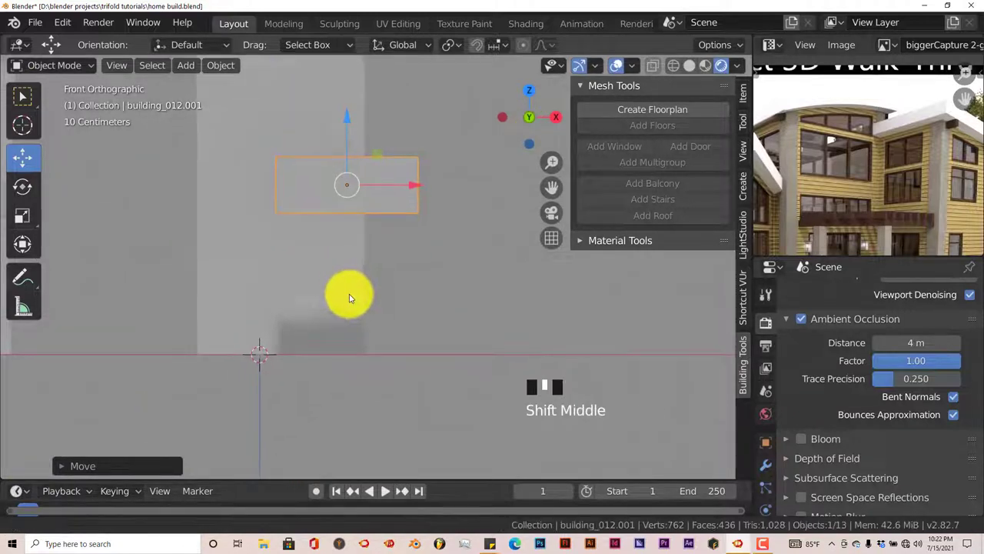
drag(551, 189, 470, 221)
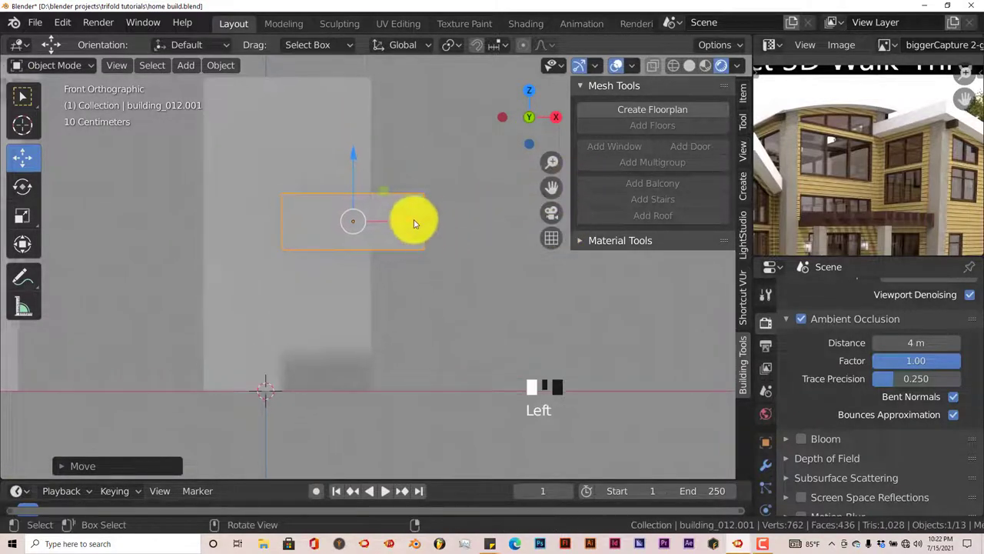
drag(411, 221, 348, 223)
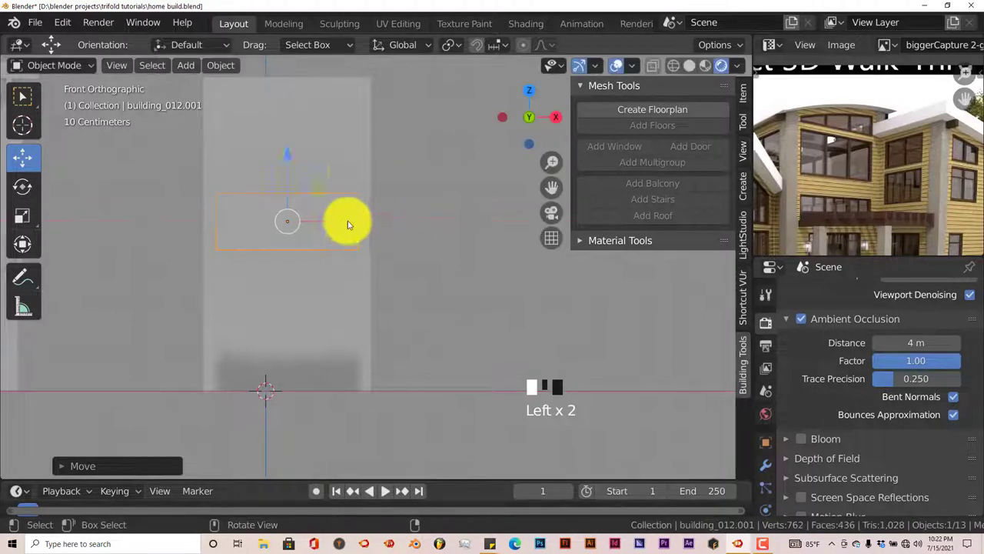
drag(284, 154, 286, 202)
Select the entrance block and give it a new material.
middle_drag(396, 219, 353, 314)
click(328, 146)
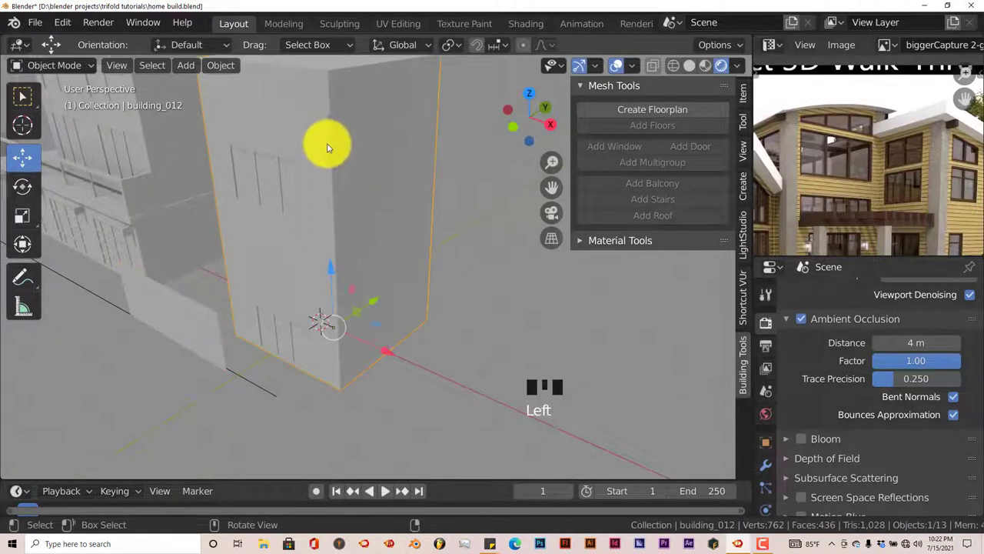
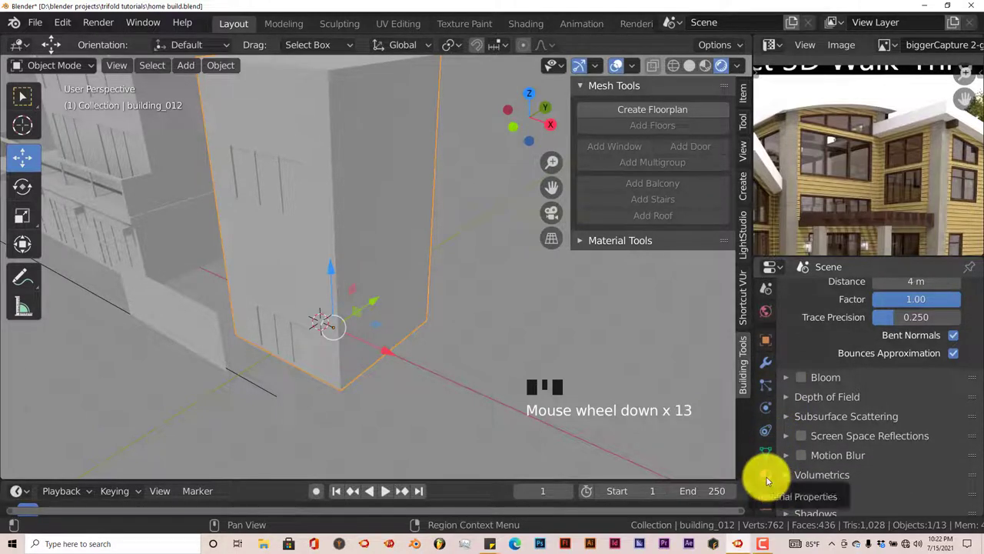
click(768, 477)
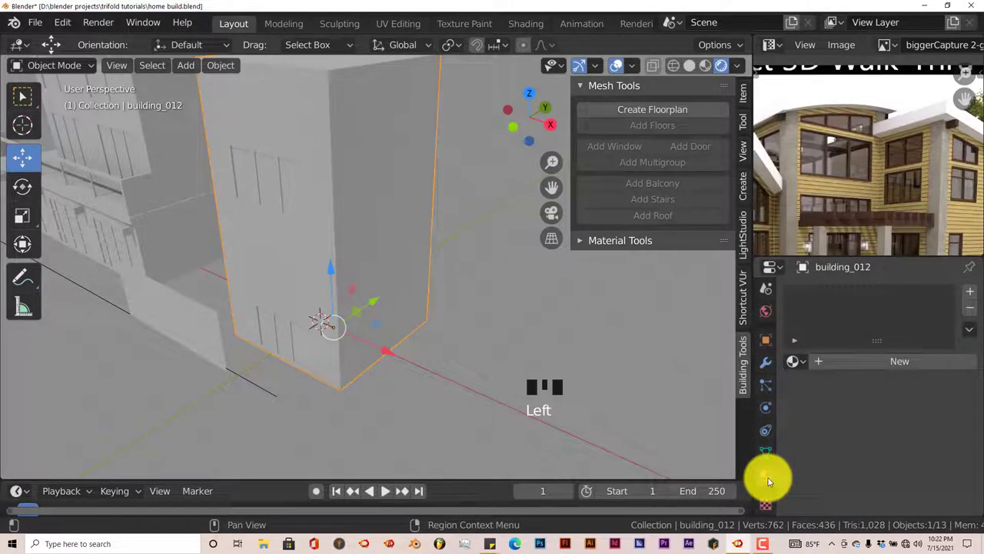
click(844, 369)
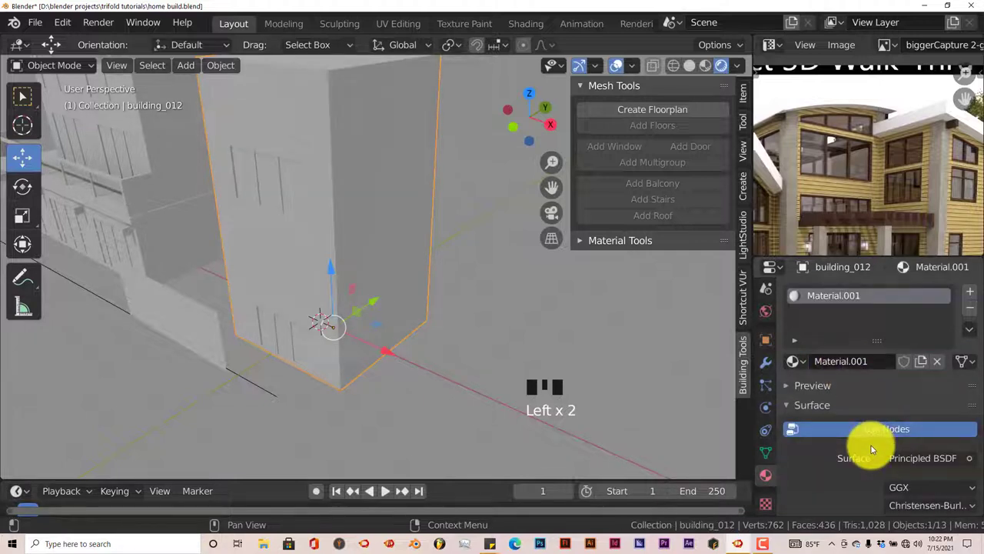
scroll(888, 458, down, 6)
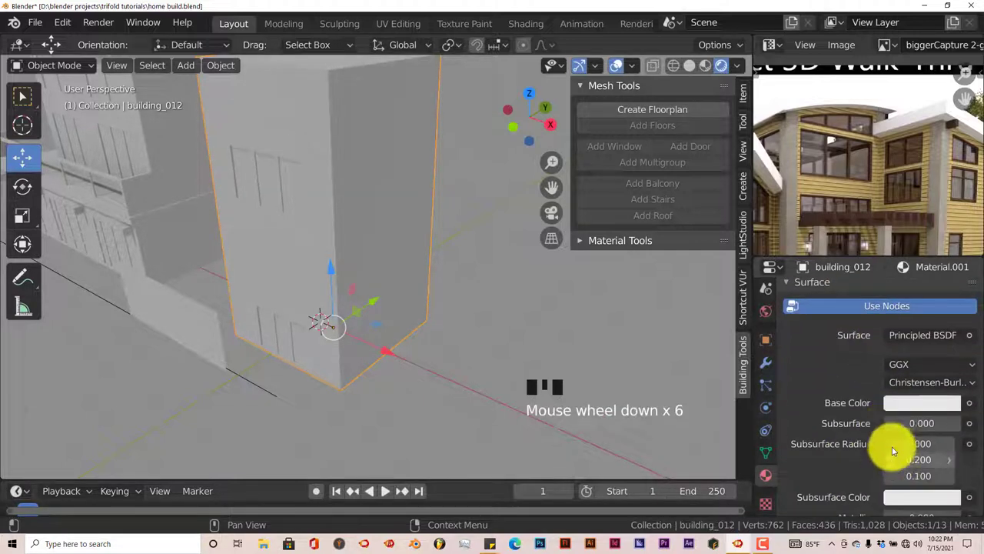
Set the block material's base color to green with hue 0.291 and saturation 0.845, and lower its value to a darker shade.
click(894, 402)
click(826, 215)
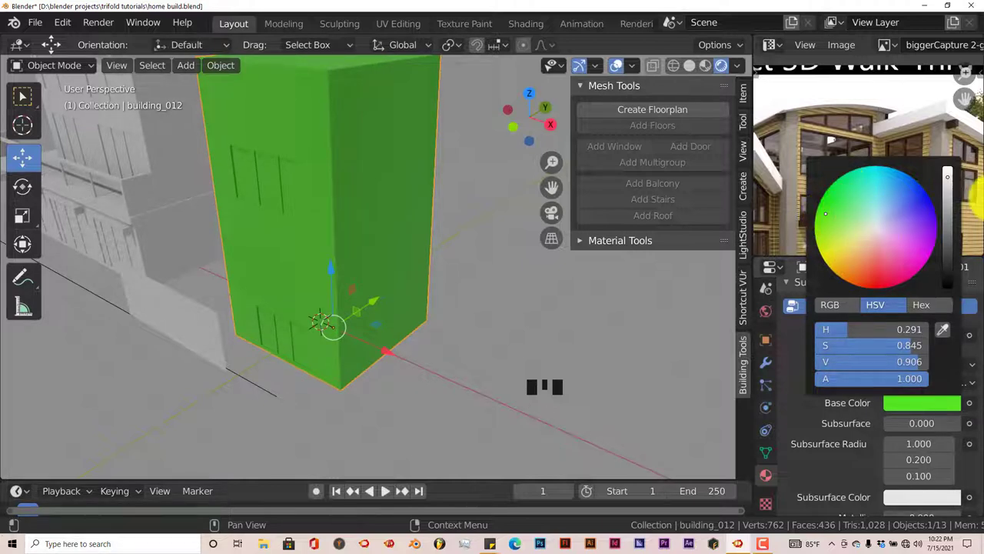
click(905, 406)
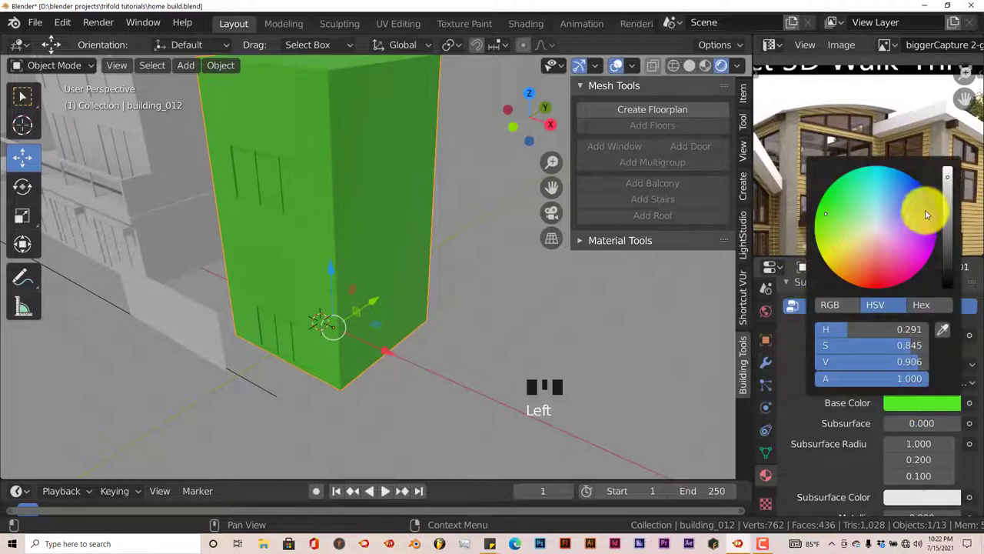
drag(948, 176, 953, 231)
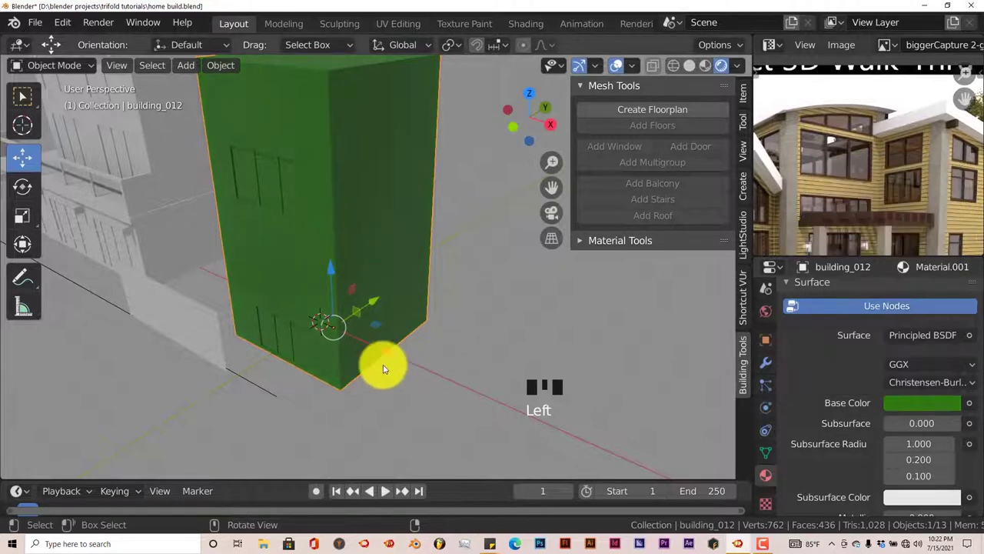
Select the plane before the entrance block and lower it along Z toward the ground-floor doors, checking against the reference photo.
middle_drag(384, 362, 365, 351)
key(KP_1)
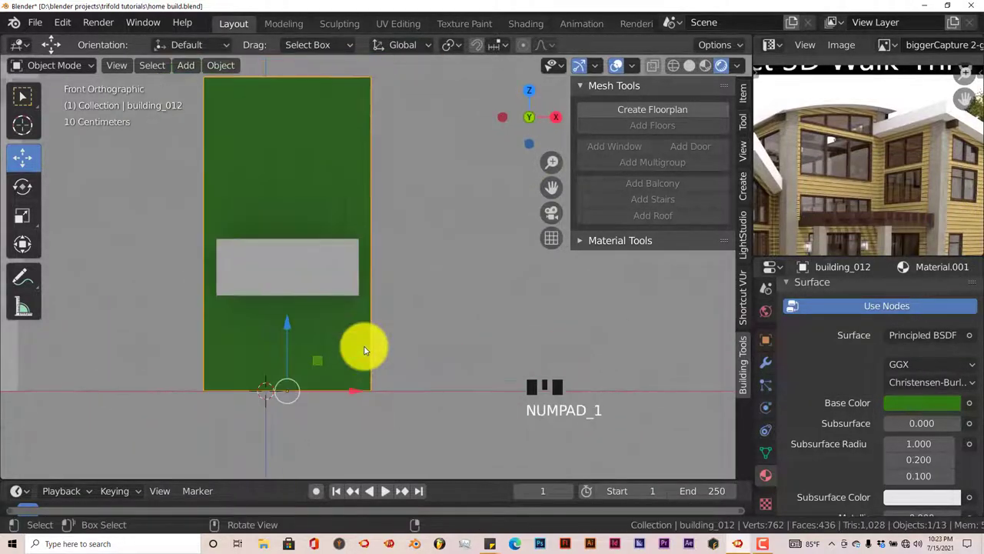
scroll(370, 342, up, 1)
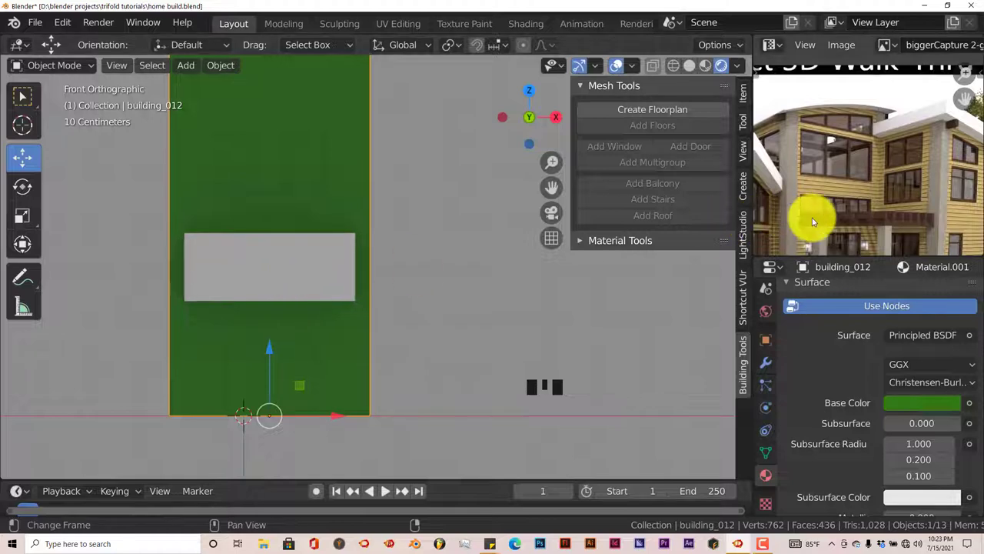
middle_drag(846, 221, 835, 176)
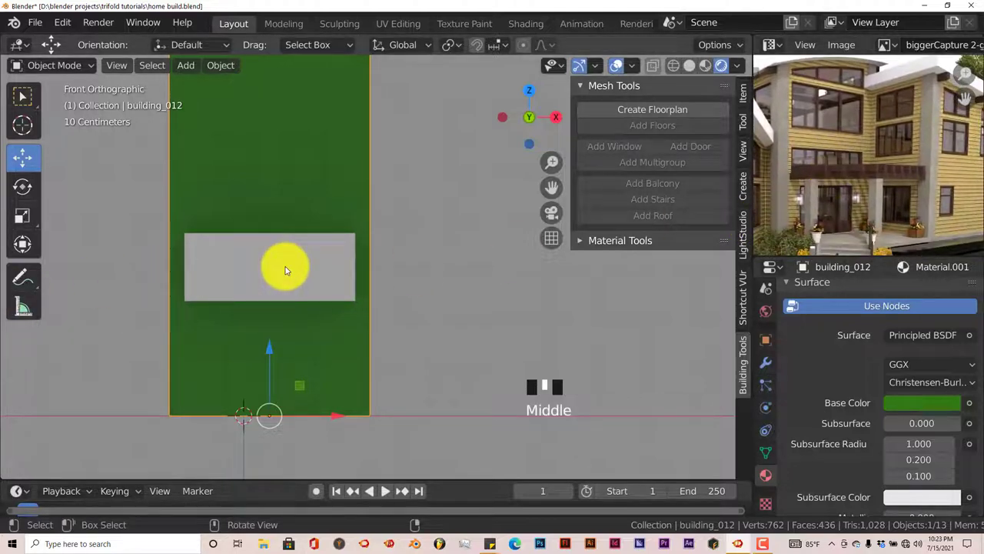
middle_drag(414, 329, 378, 351)
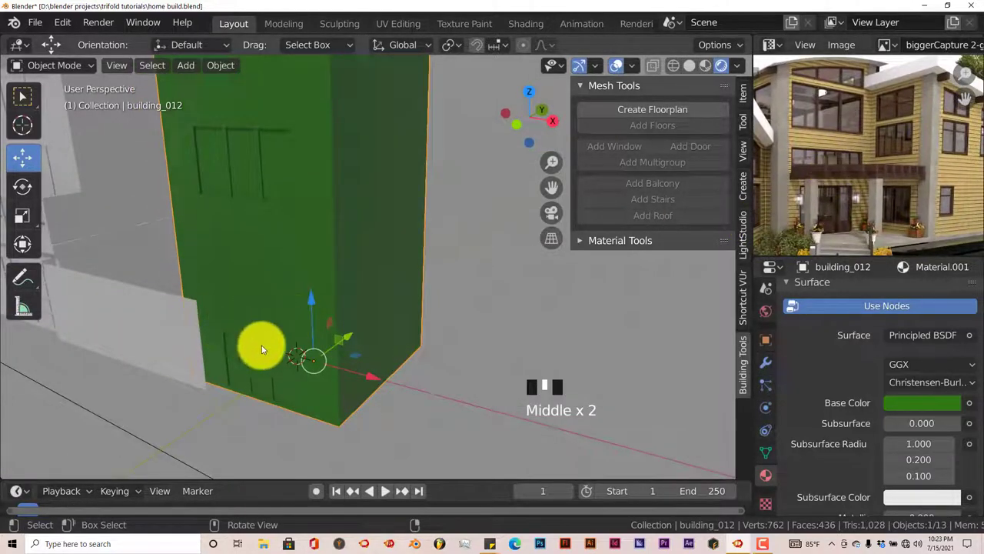
scroll(901, 172, up, 2)
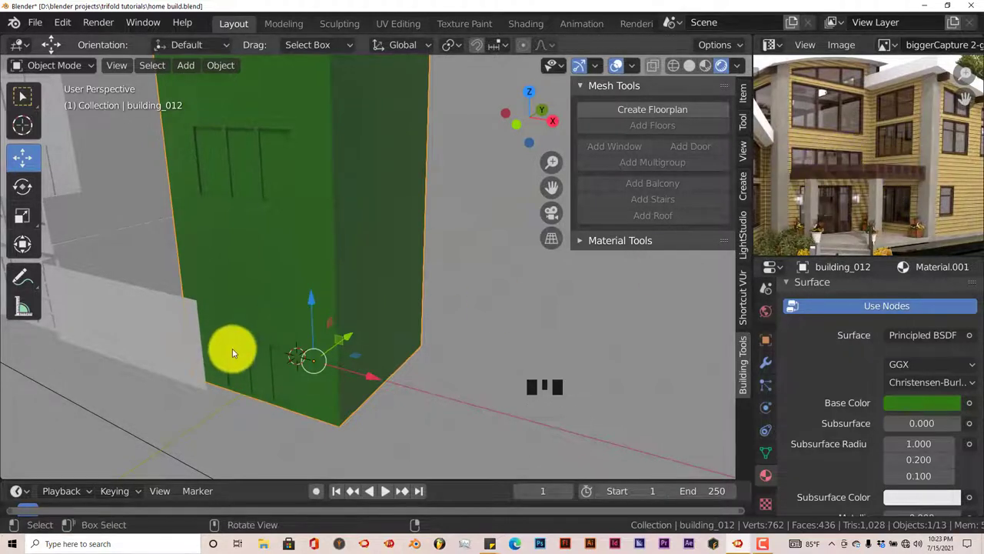
click(166, 342)
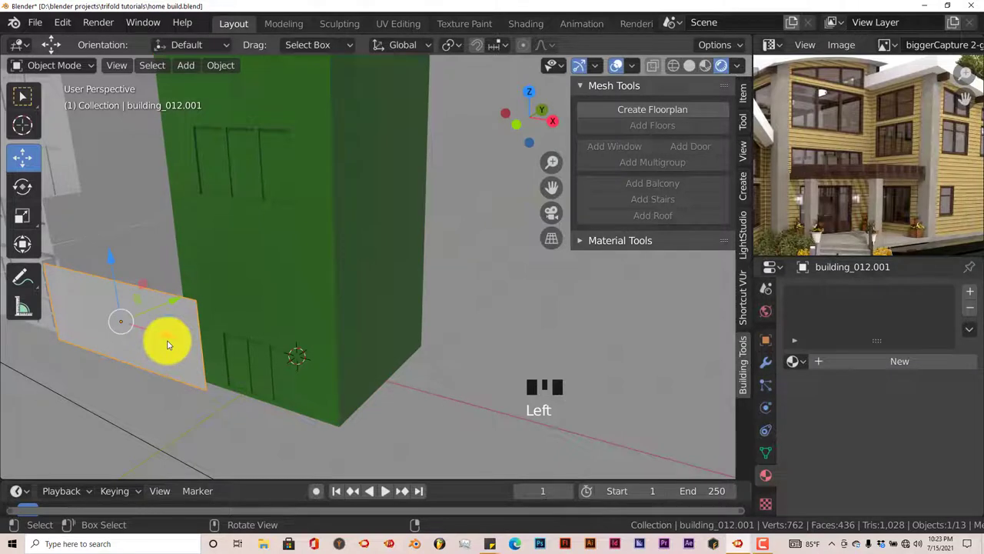
key(KP_1)
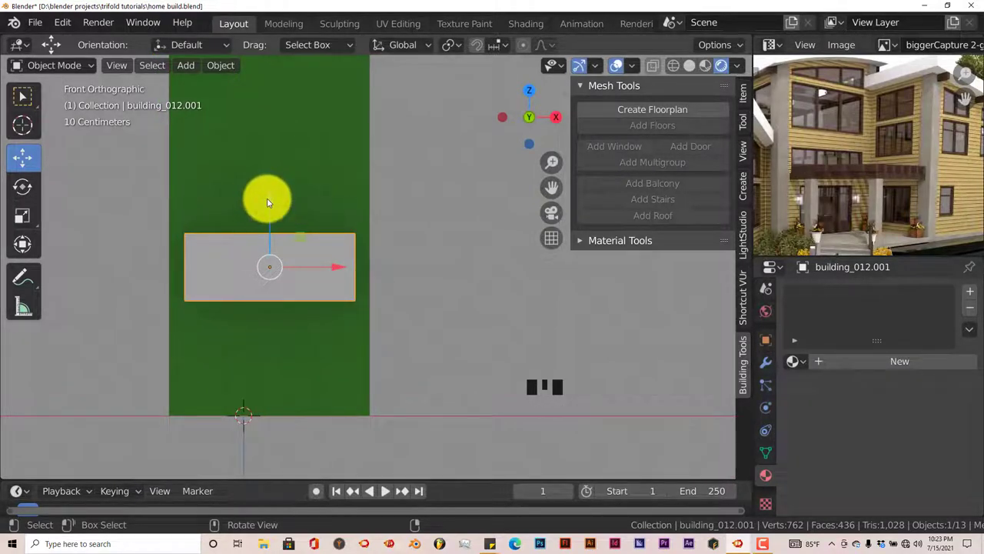
drag(267, 198, 266, 231)
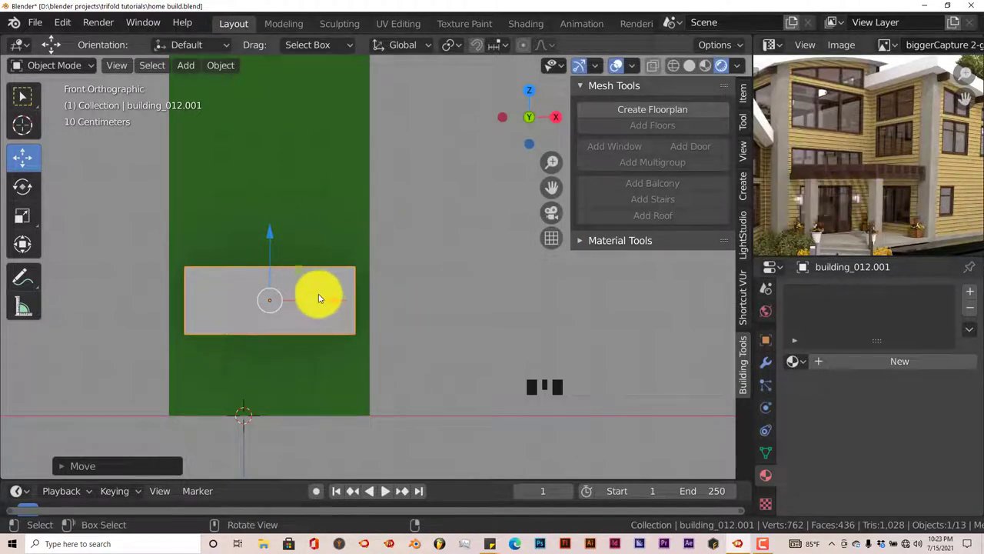
Scale the plane uniformly to about 0.5 and lower it slightly along Z.
key(s)
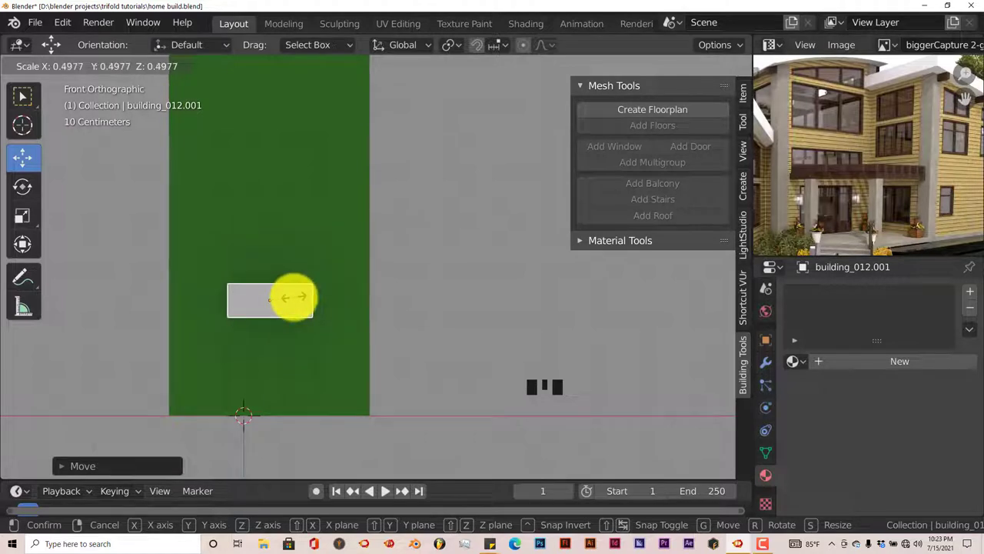
click(294, 297)
drag(273, 236, 272, 252)
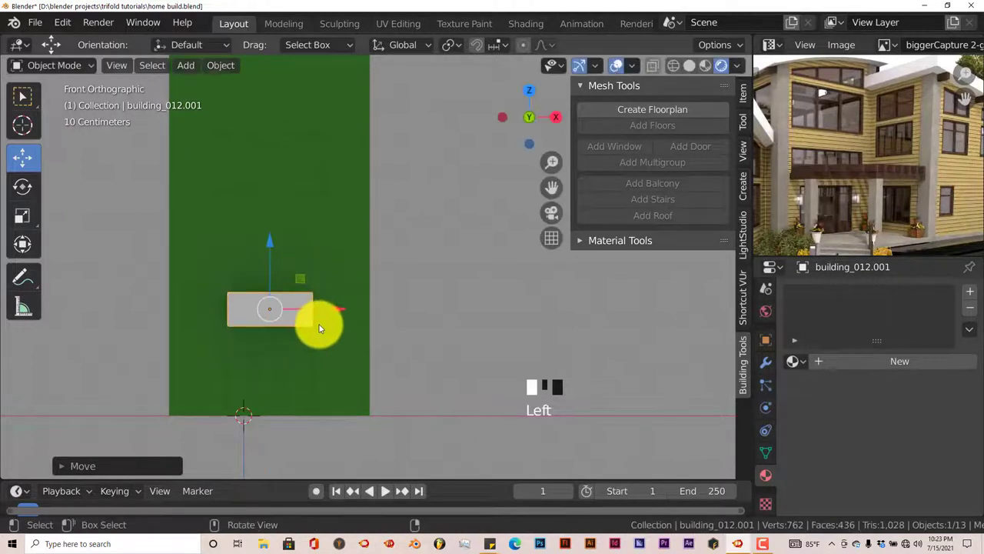
Fine-tune the plane's height along Z so it sits just above the outline of the ground-floor doors.
scroll(319, 330, up, 3)
drag(550, 186, 653, 108)
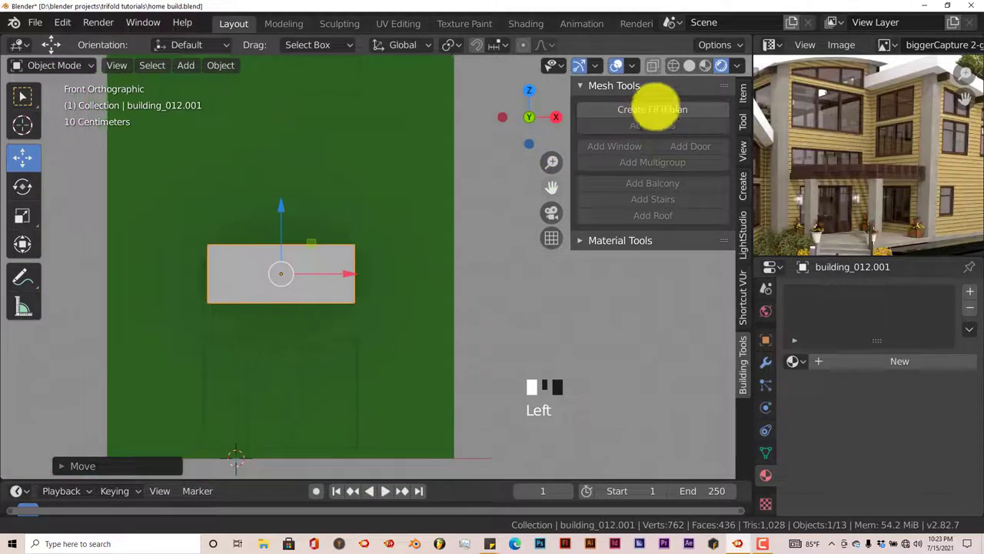
scroll(334, 356, up, 2)
drag(551, 186, 531, 213)
drag(313, 169, 313, 186)
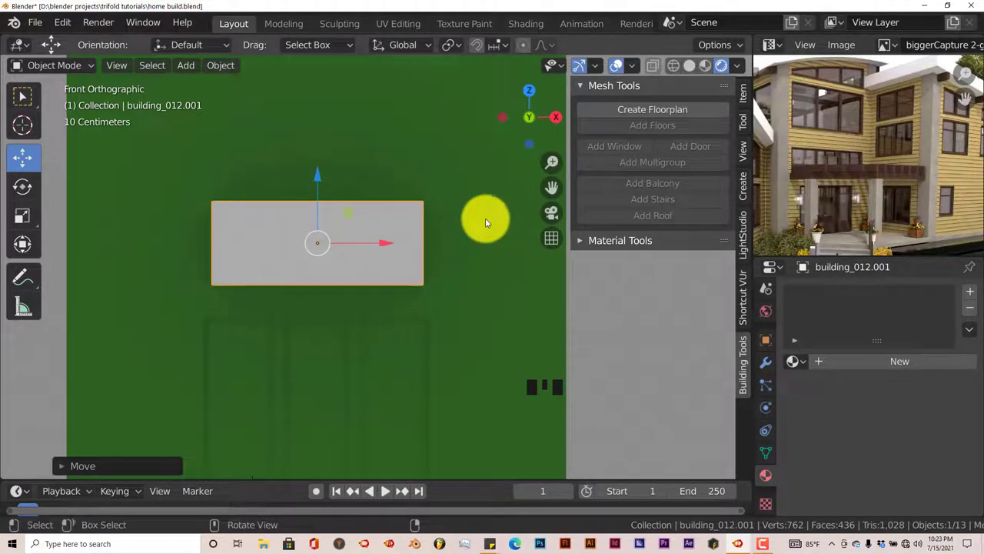
drag(319, 180, 313, 166)
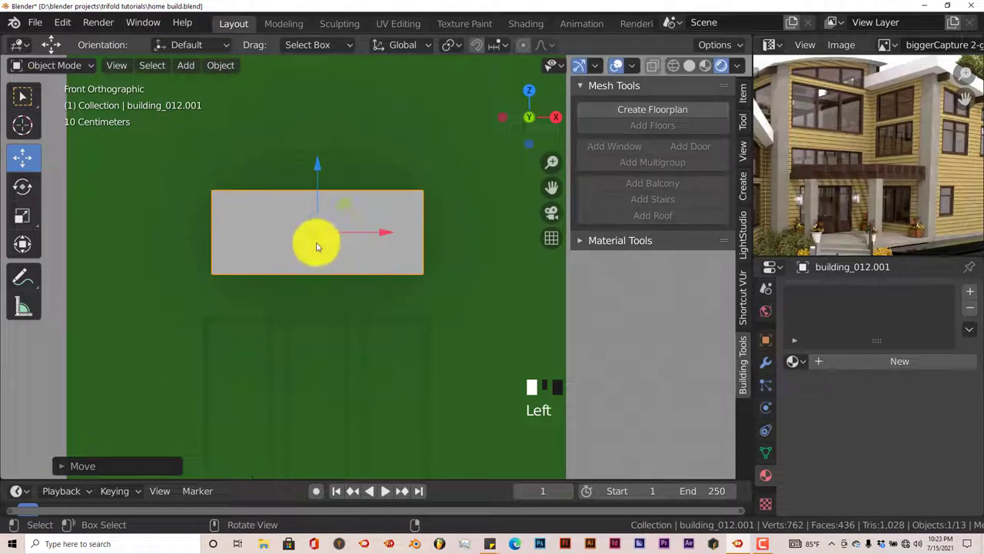
Widen the plane along X by a factor of about 1.73.
key(s)
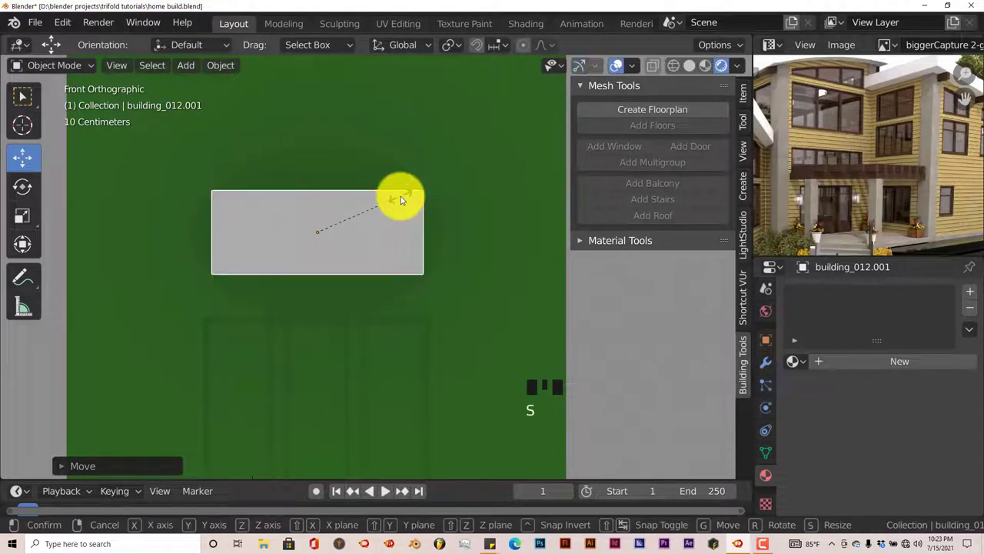
key(x)
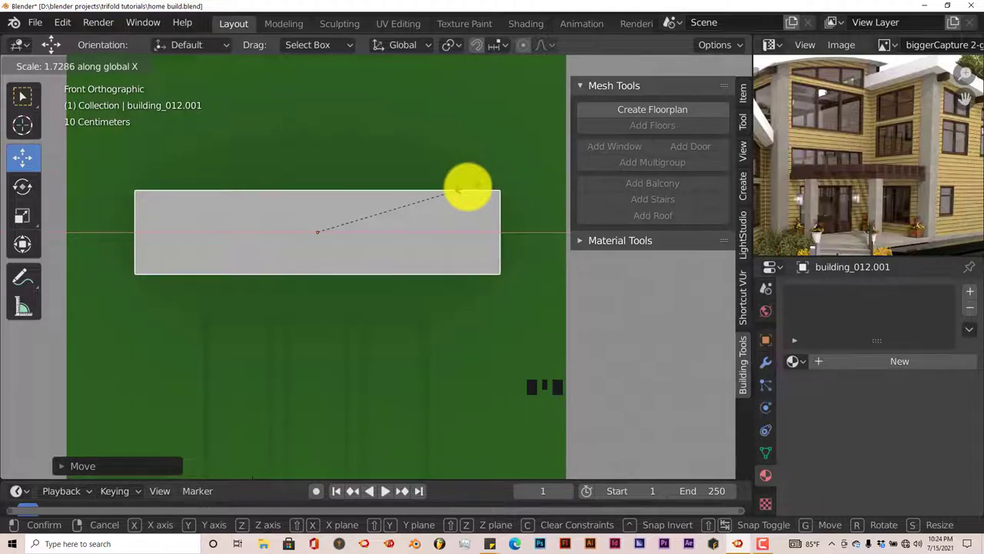
click(462, 186)
Move the plane along Y until it stands a short distance in front of the block's front face.
middle_drag(446, 264, 499, 323)
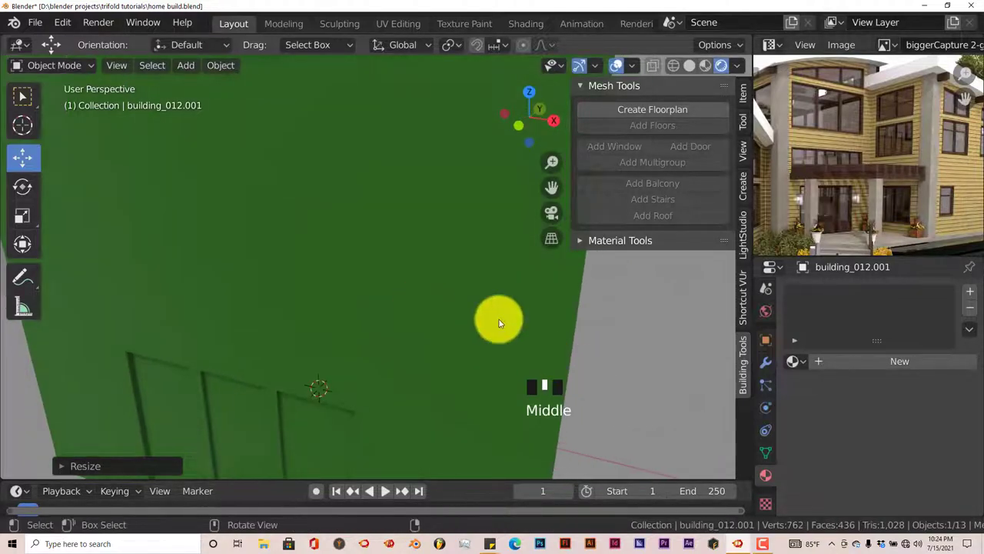
scroll(422, 322, down, 4)
middle_drag(422, 323, 228, 313)
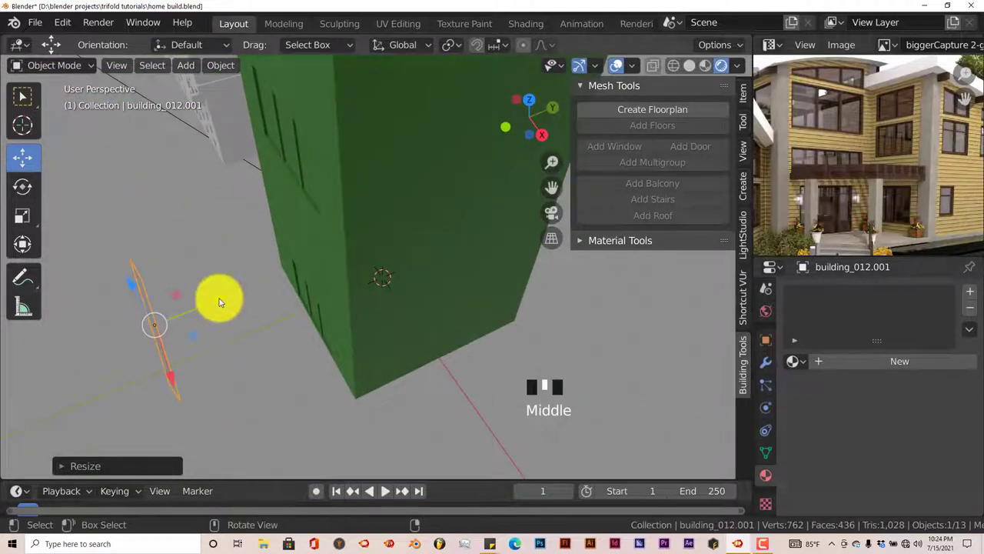
drag(153, 325, 307, 273)
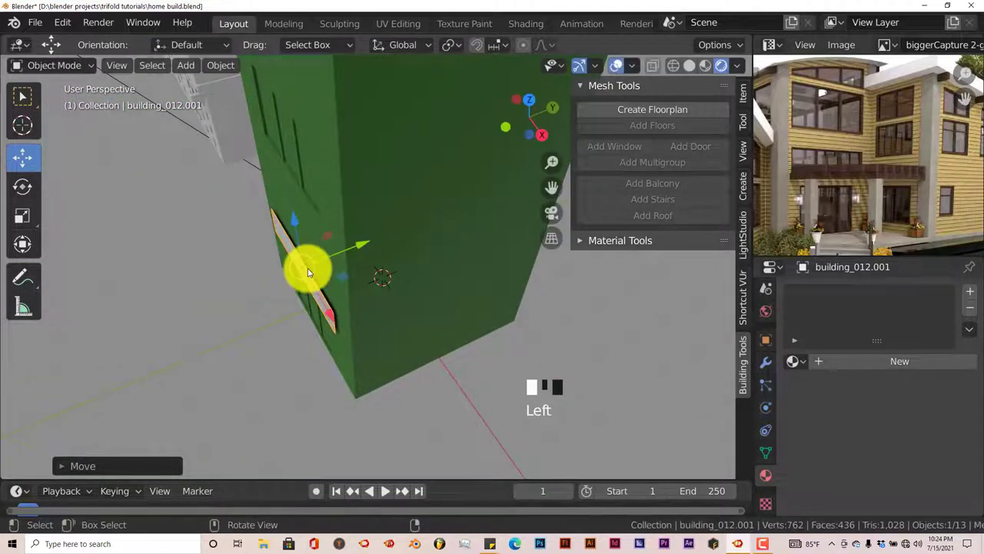
key(KP_1)
scroll(327, 264, up, 2)
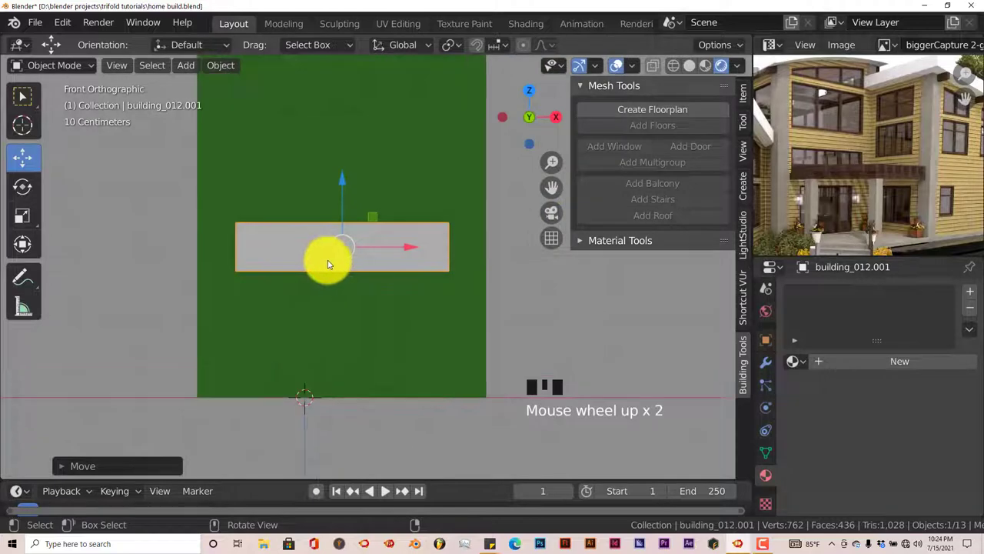
scroll(328, 264, up, 1)
scroll(326, 259, down, 1)
middle_drag(340, 260, 311, 267)
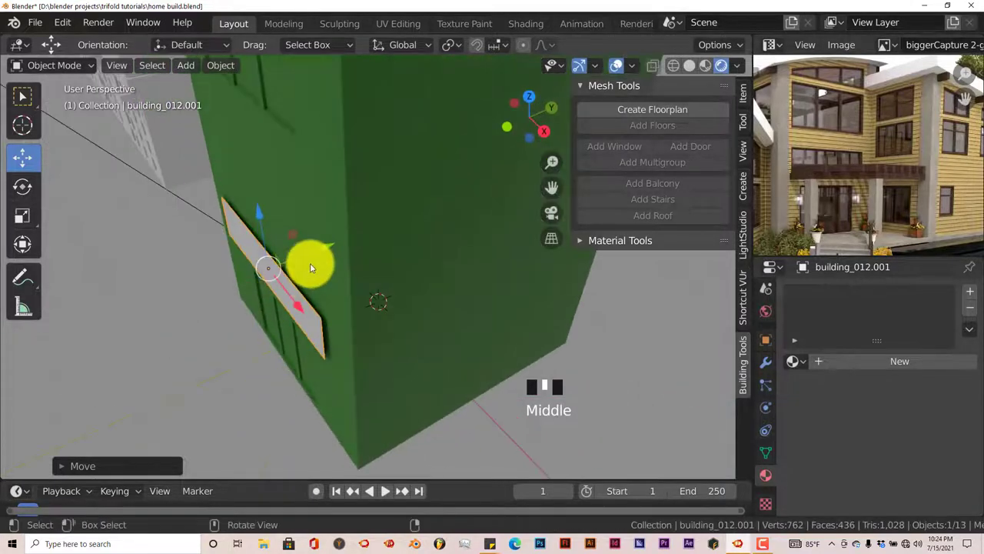
drag(325, 248, 211, 294)
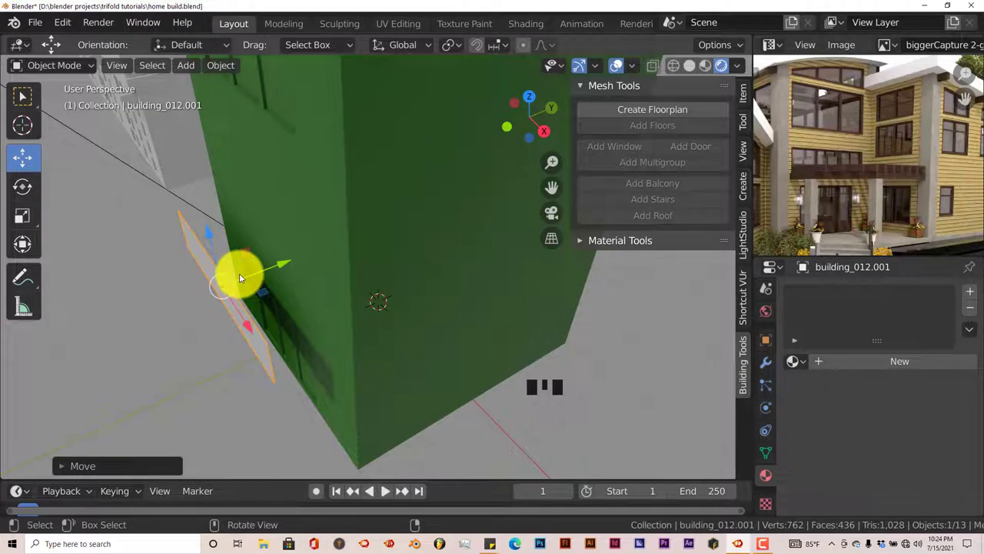
Extrude the plane's face along Y toward the block to form a long box, and return to Object Mode.
key(Tab)
key(e)
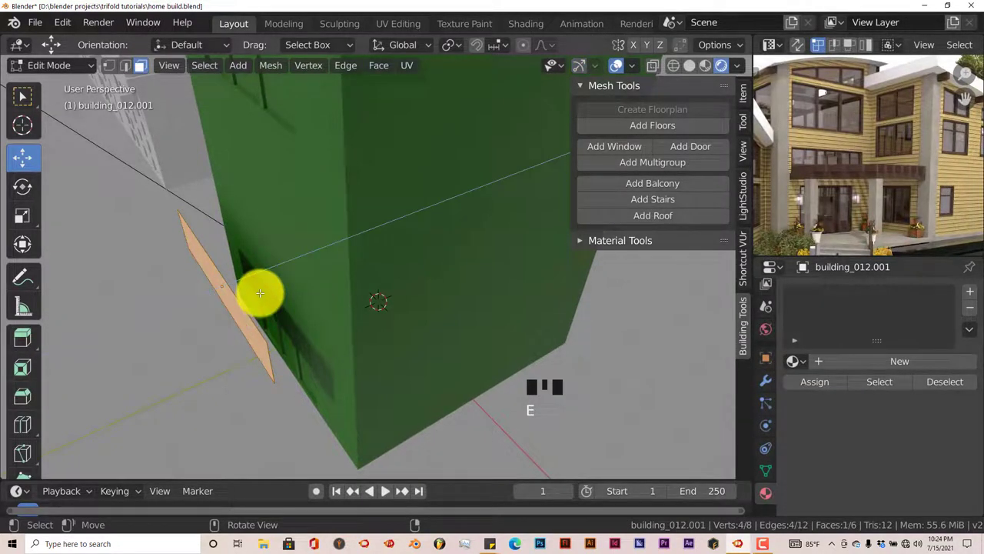
click(260, 292)
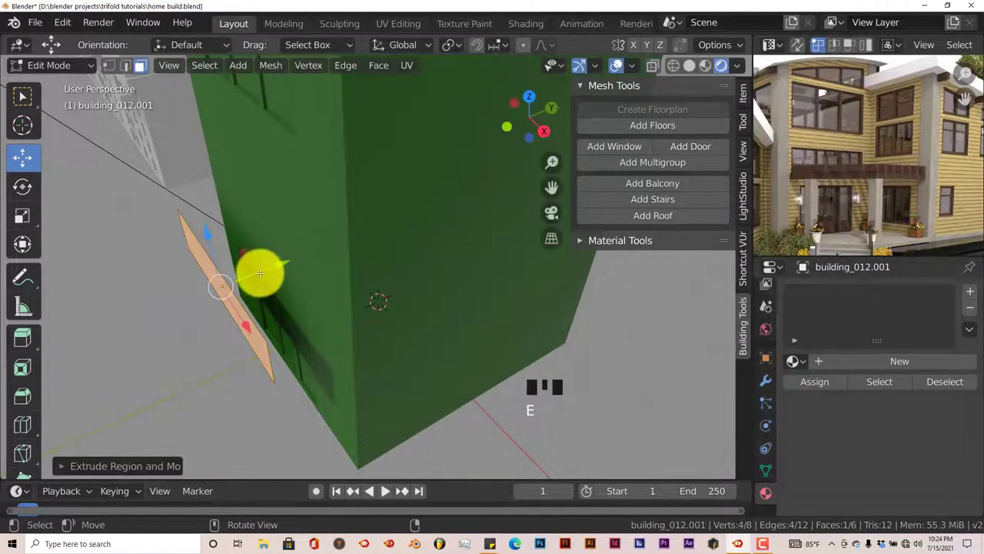
drag(283, 265, 315, 255)
middle_drag(292, 301, 341, 295)
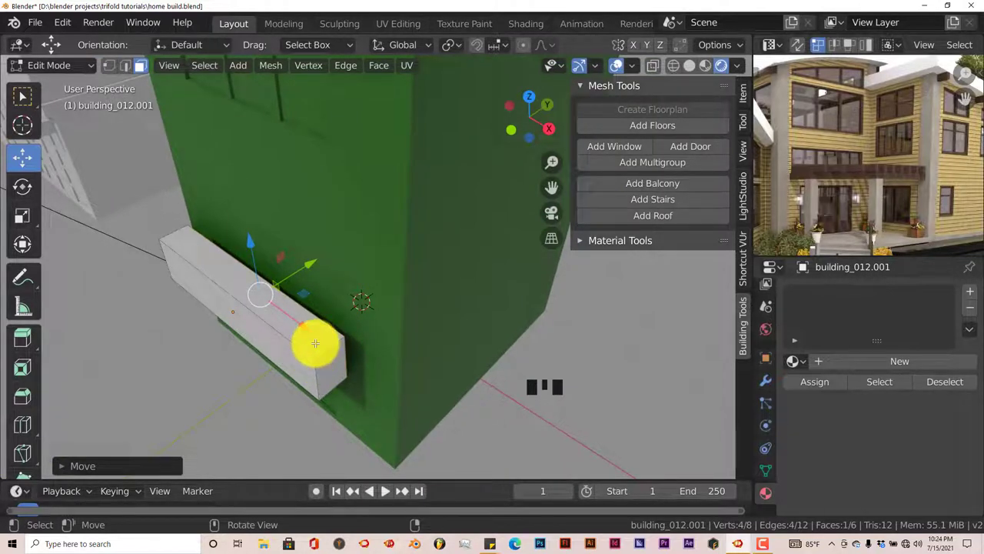
middle_drag(315, 343, 306, 347)
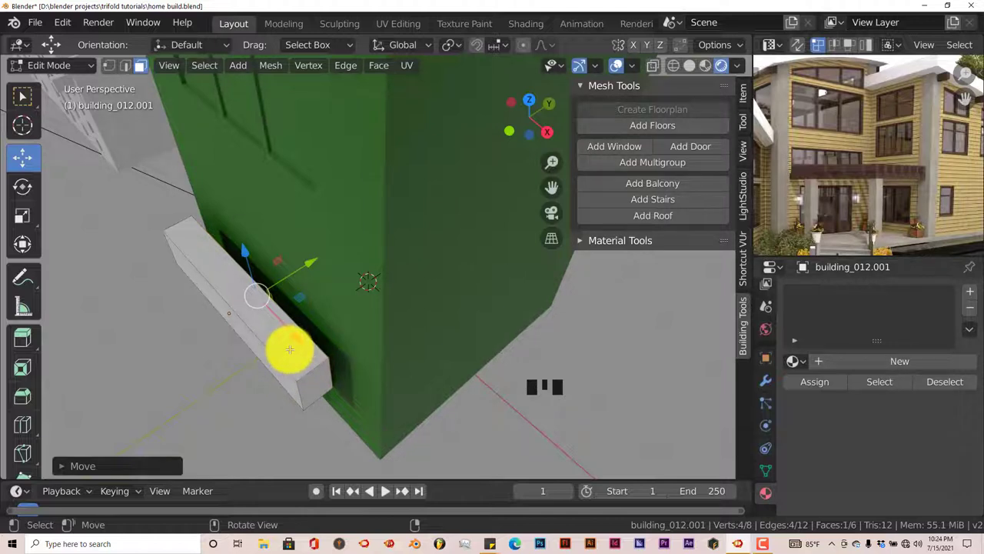
middle_drag(285, 345, 368, 269)
key(Tab)
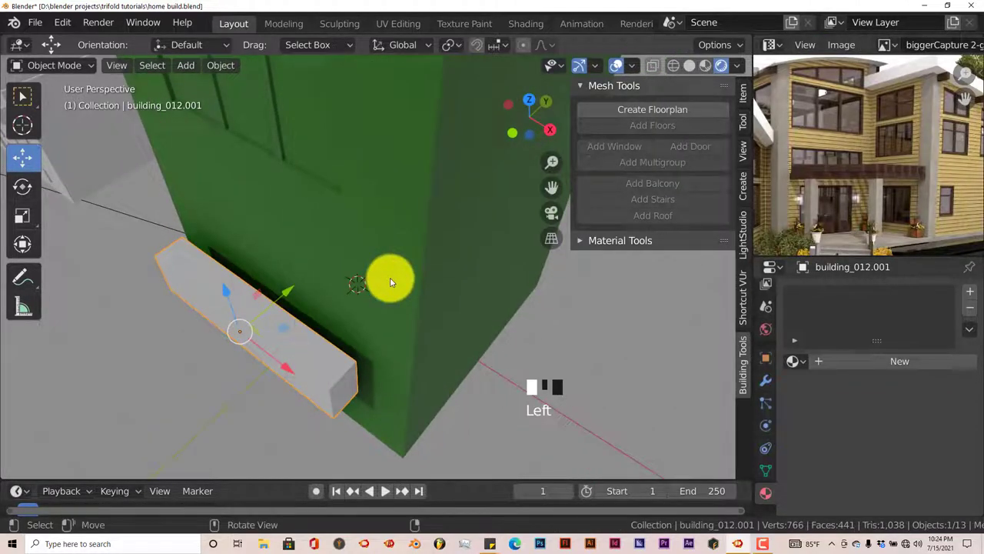
Add a Boolean modifier set to Difference to the green entrance block, with the long box as the cutting object.
click(390, 283)
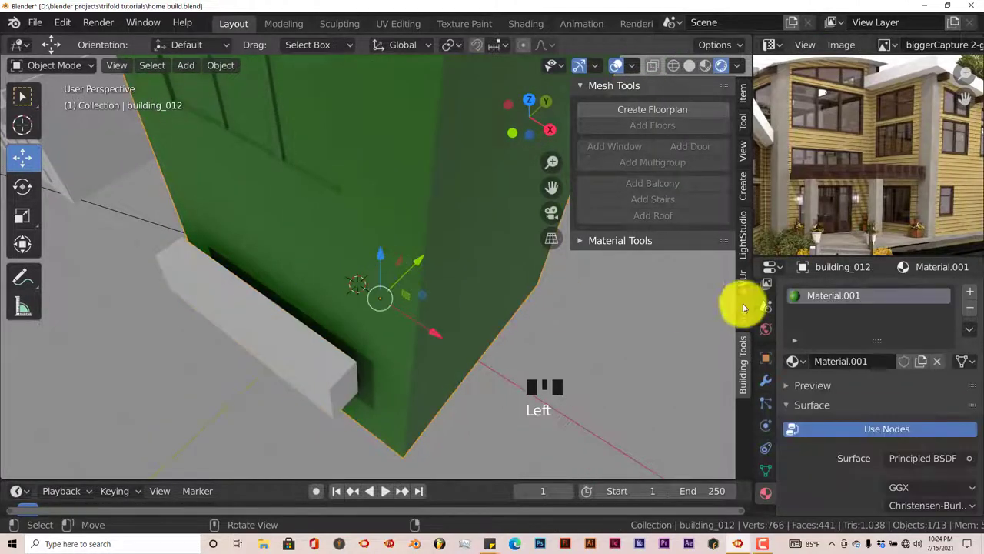
click(773, 385)
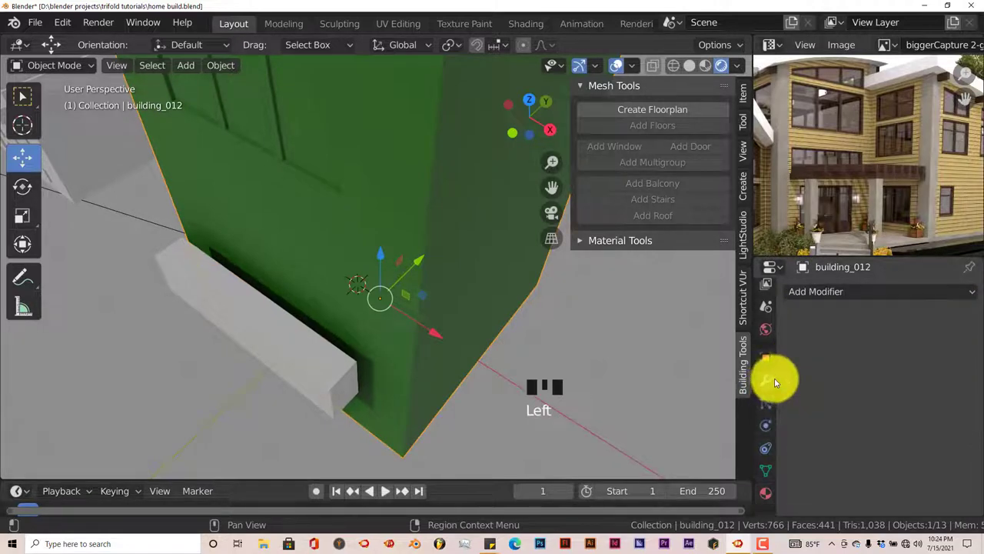
click(821, 296)
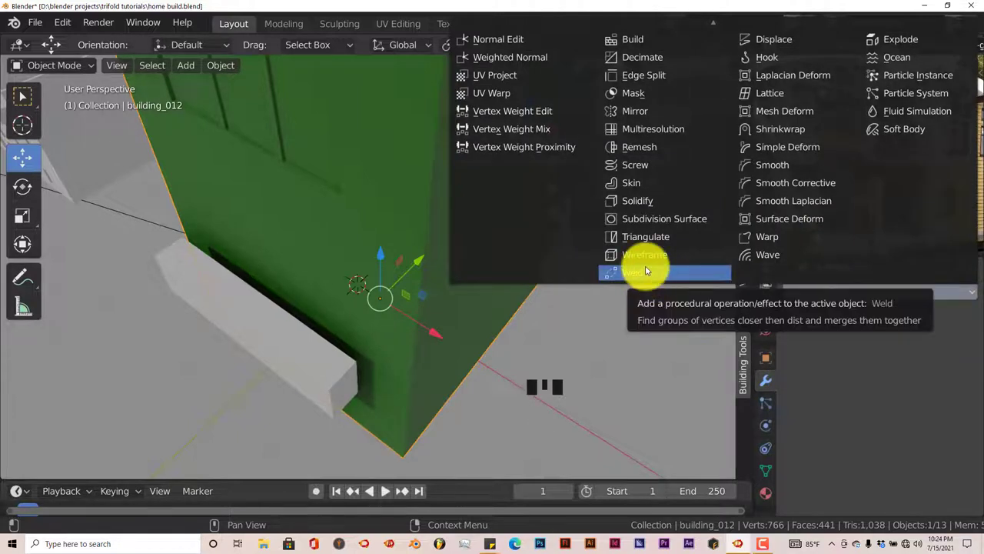
mouse_move(711, 22)
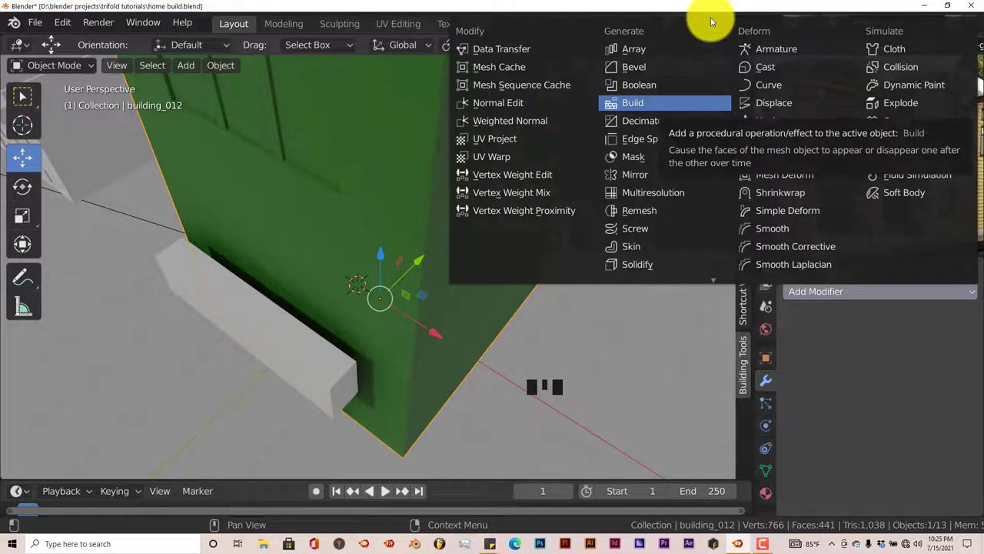
click(650, 86)
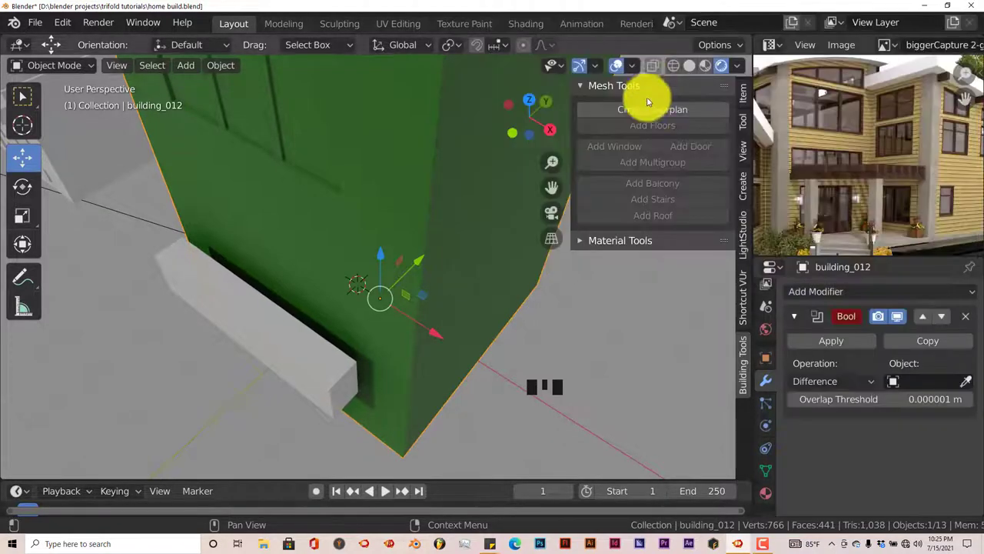
click(966, 382)
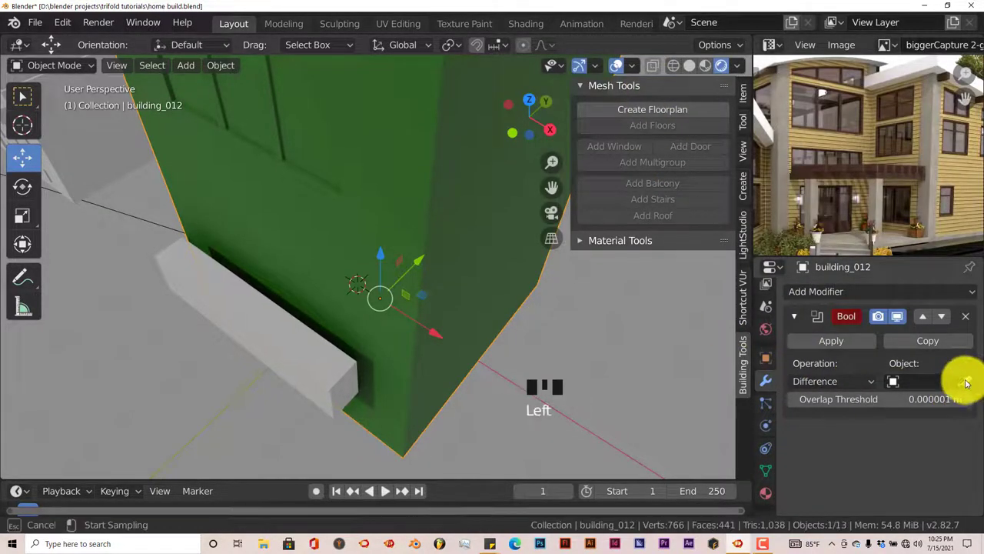
click(255, 315)
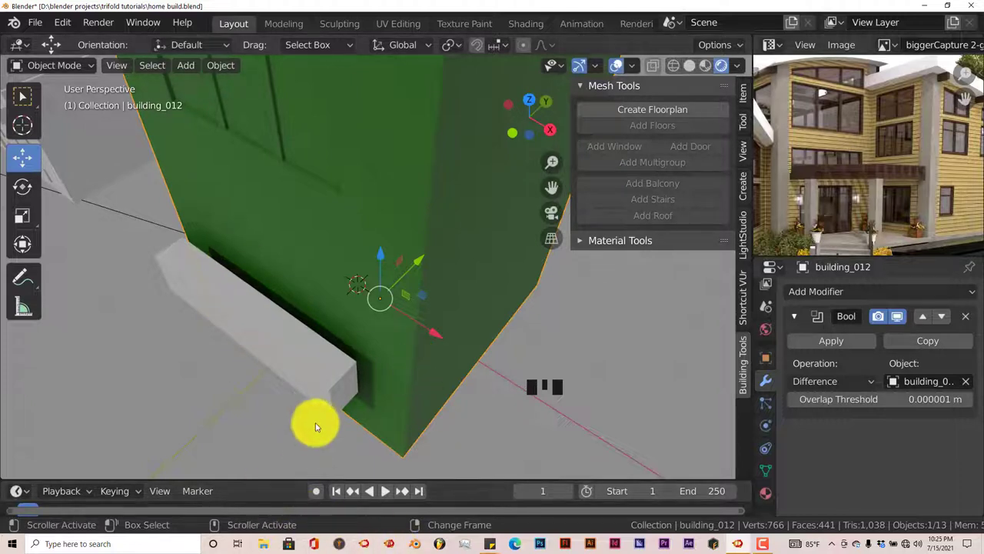
Select the long box and move it along Y so its rear part cuts into the block's front wall.
middle_drag(318, 424, 289, 377)
click(288, 373)
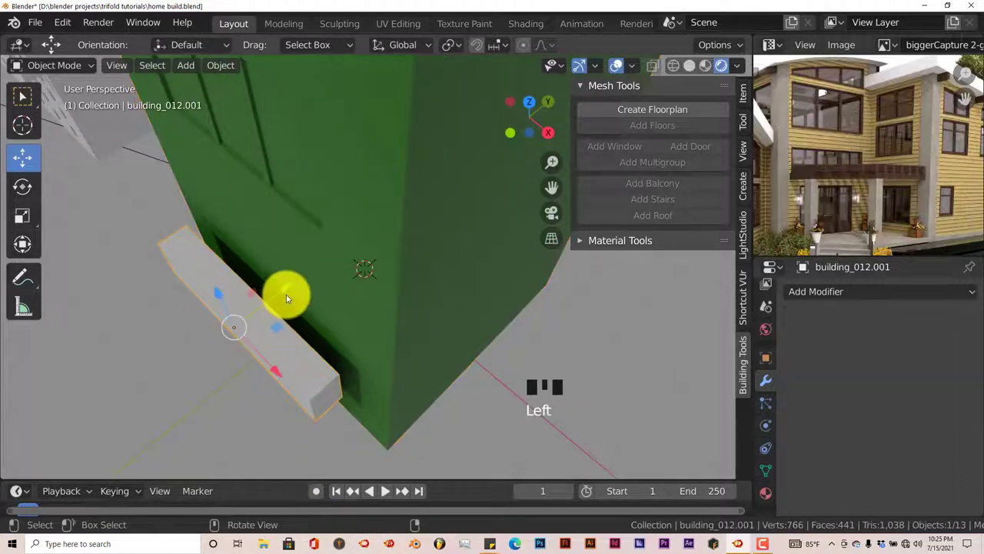
drag(286, 291, 313, 268)
middle_drag(377, 359, 384, 325)
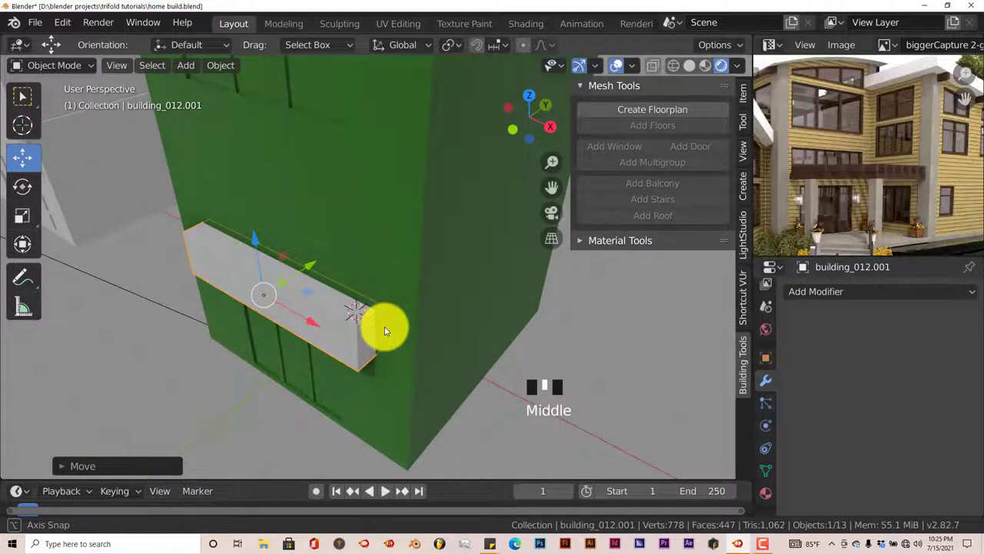
Apply the Boolean modifier on the green entrance block, and pull the long cutting box out of the wall and delete it.
click(415, 288)
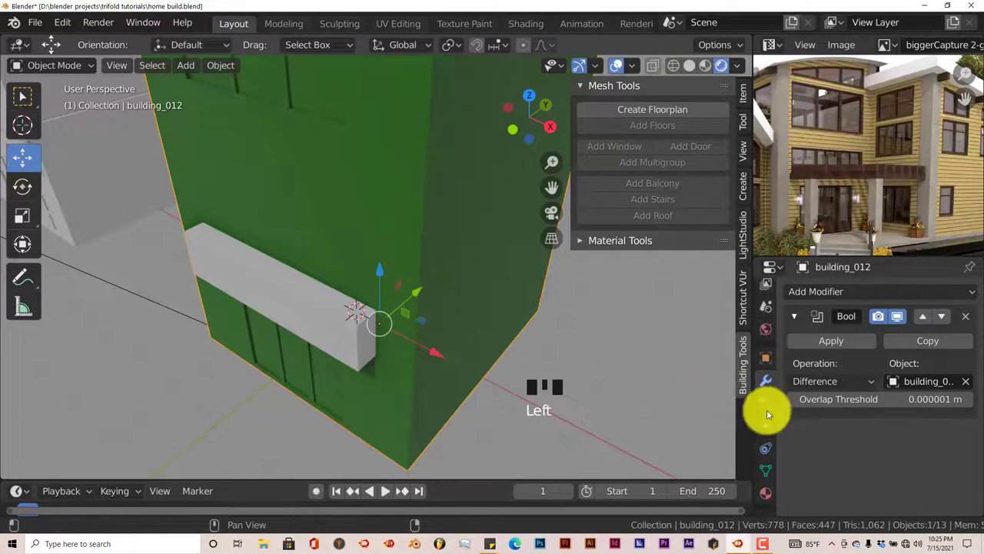
click(834, 342)
middle_drag(436, 376, 412, 377)
click(271, 316)
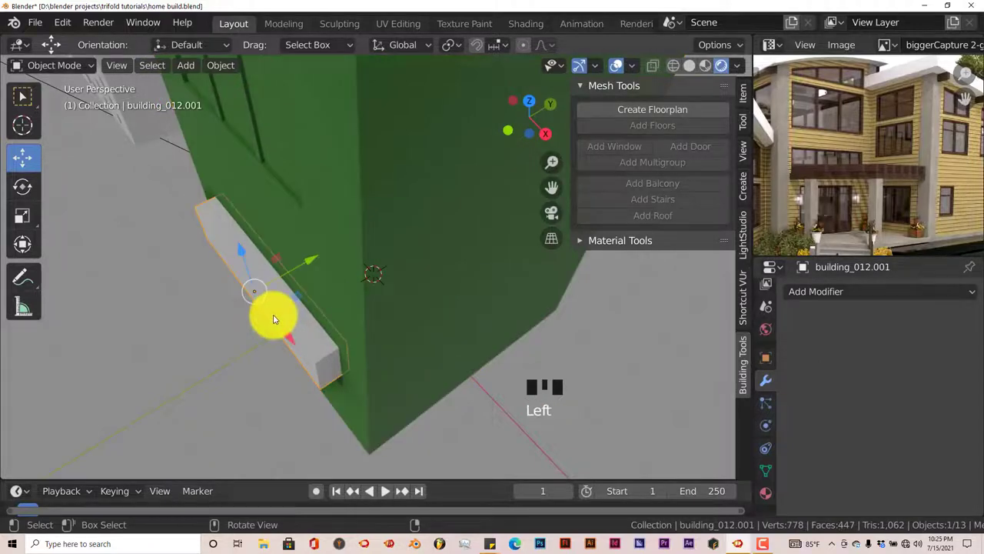
drag(305, 275, 255, 295)
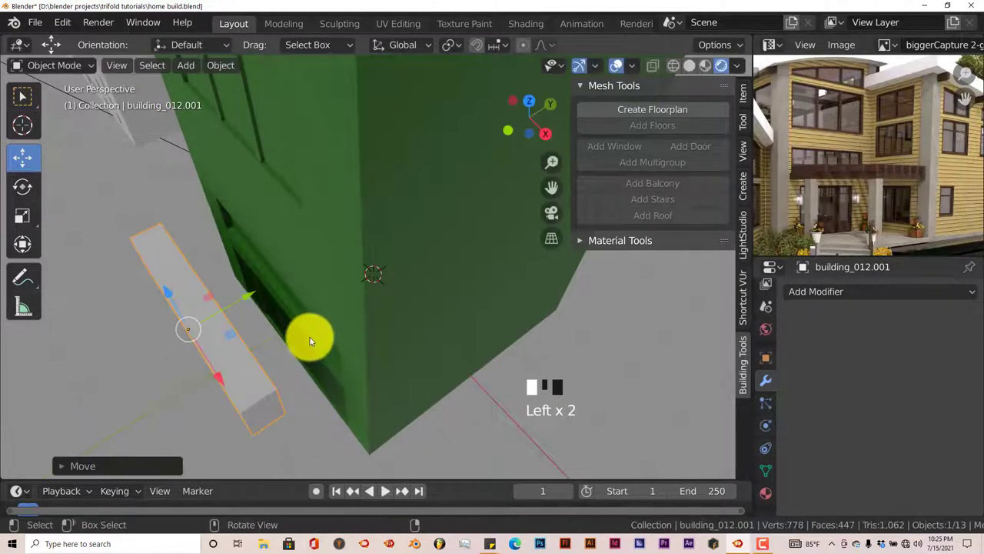
middle_drag(310, 336, 336, 305)
middle_drag(279, 330, 307, 346)
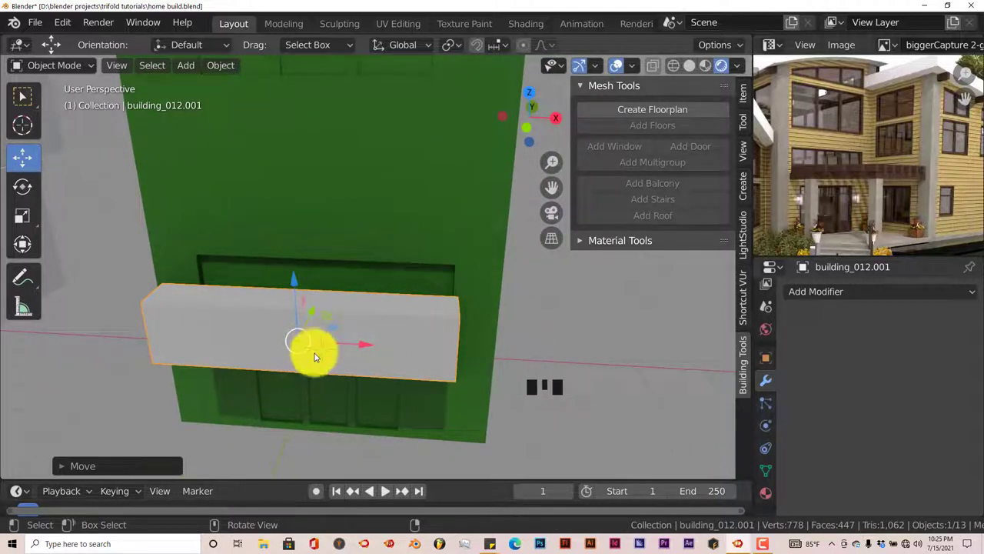
key(Delete)
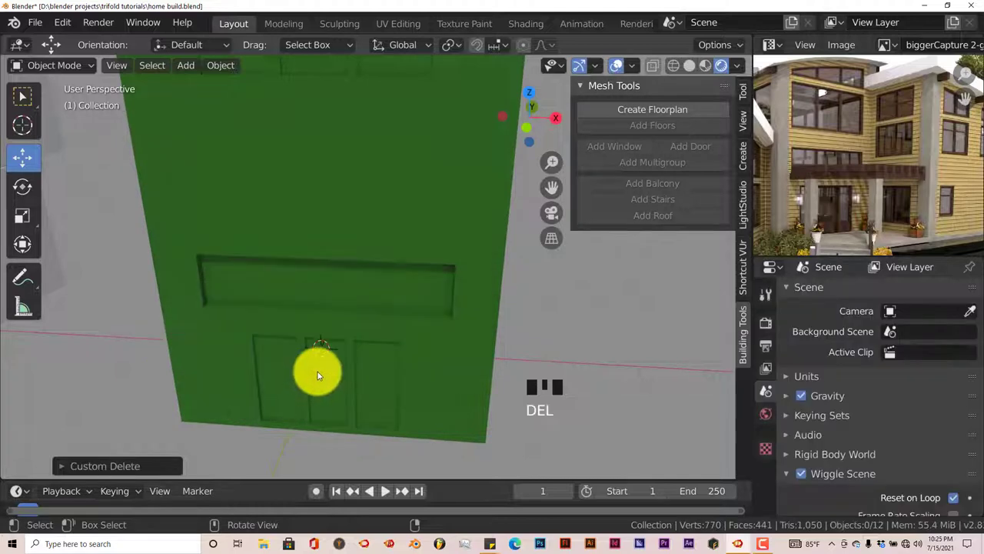
middle_drag(318, 374, 304, 353)
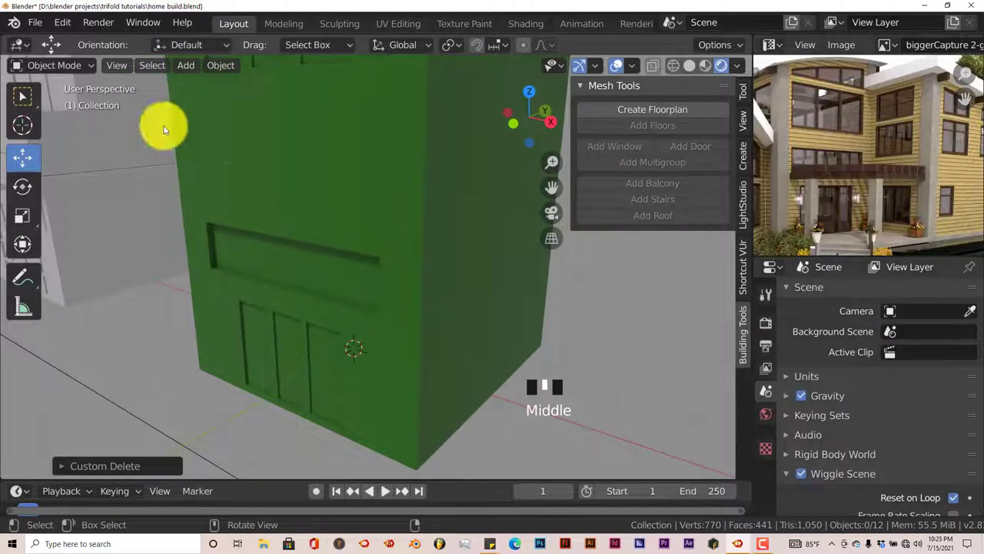
Save the file and enlarge the entrance area in the reference photo.
click(36, 23)
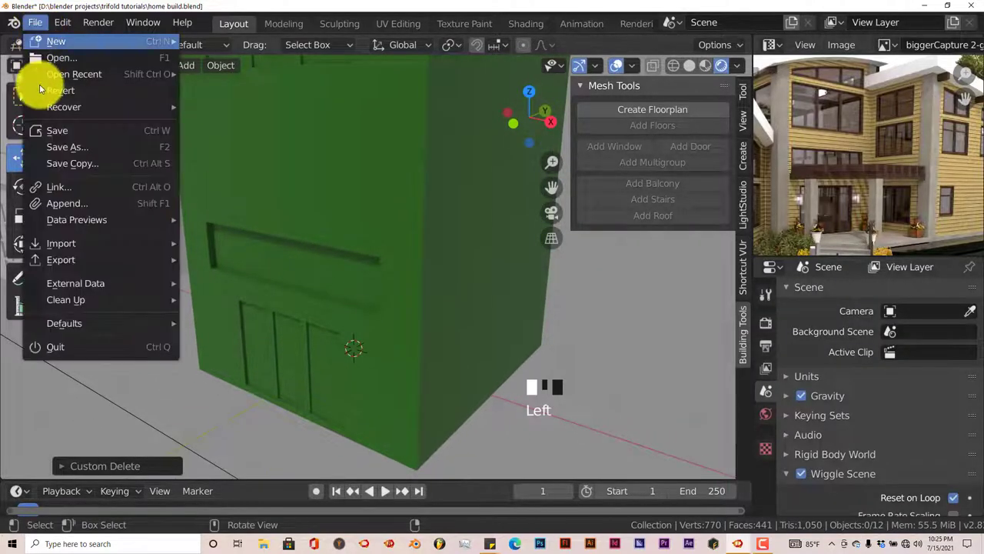
click(47, 130)
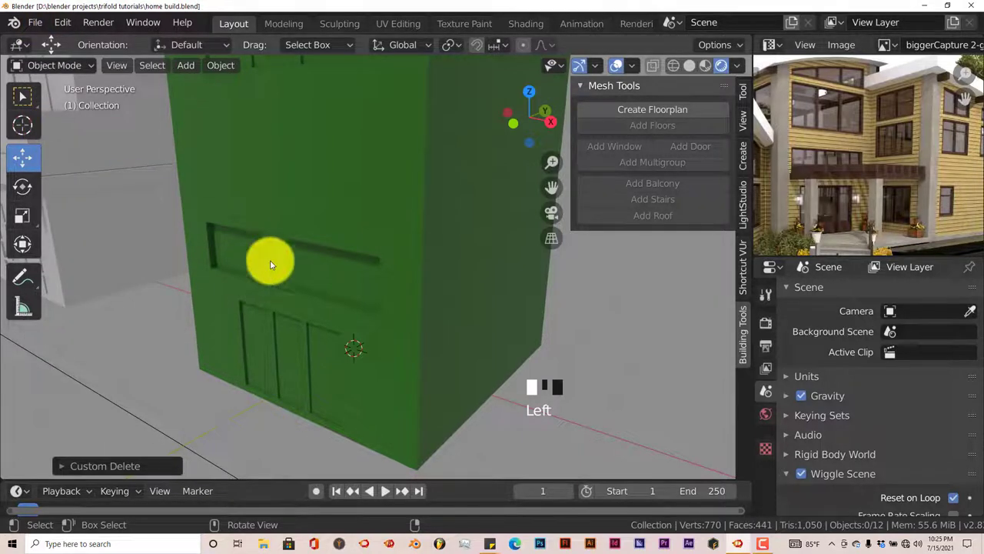
middle_drag(258, 282, 343, 278)
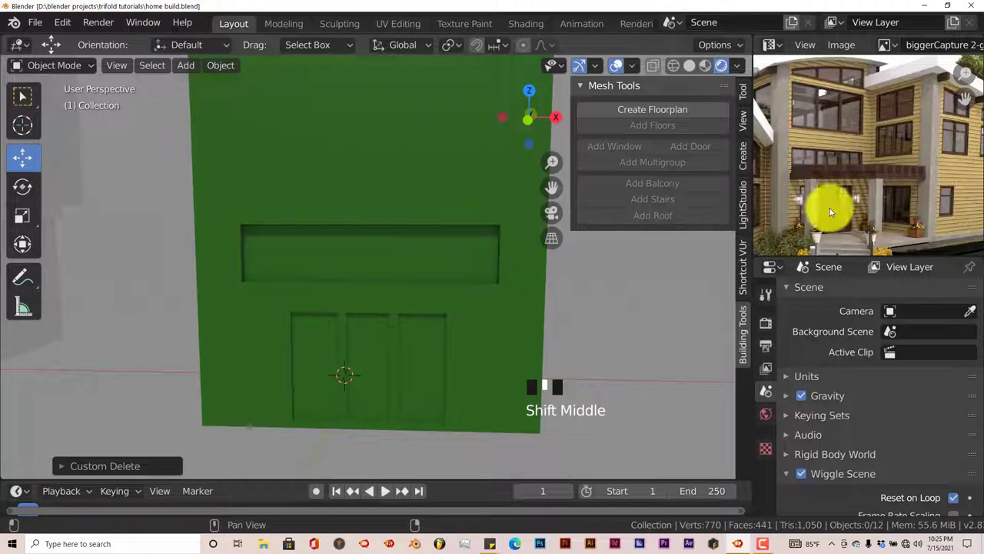
scroll(822, 179, up, 2)
shift+middle_drag(822, 179, 838, 166)
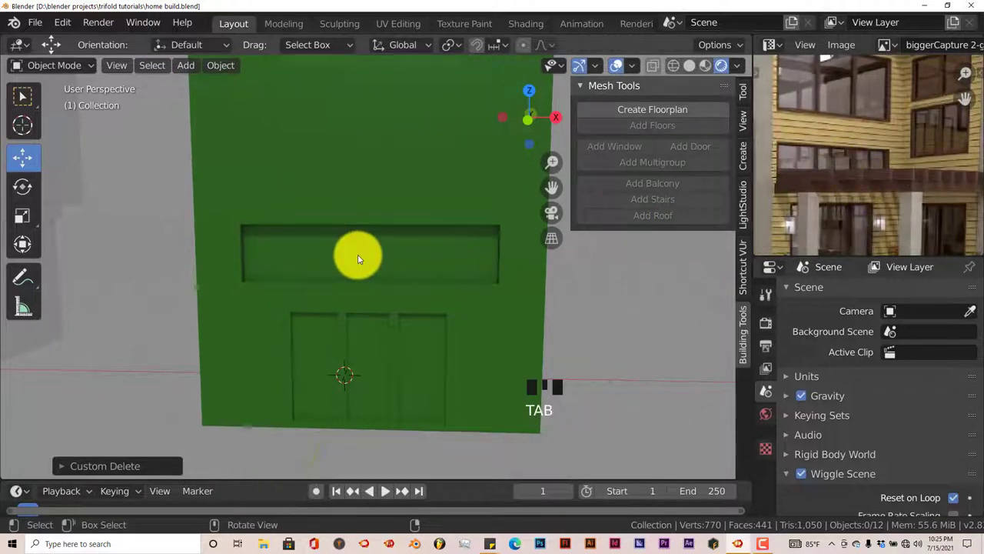
In Edit Mode on the entrance block, select the left inner end face of the recess above the doors.
scroll(358, 202, down, 2)
click(349, 186)
scroll(351, 253, up, 2)
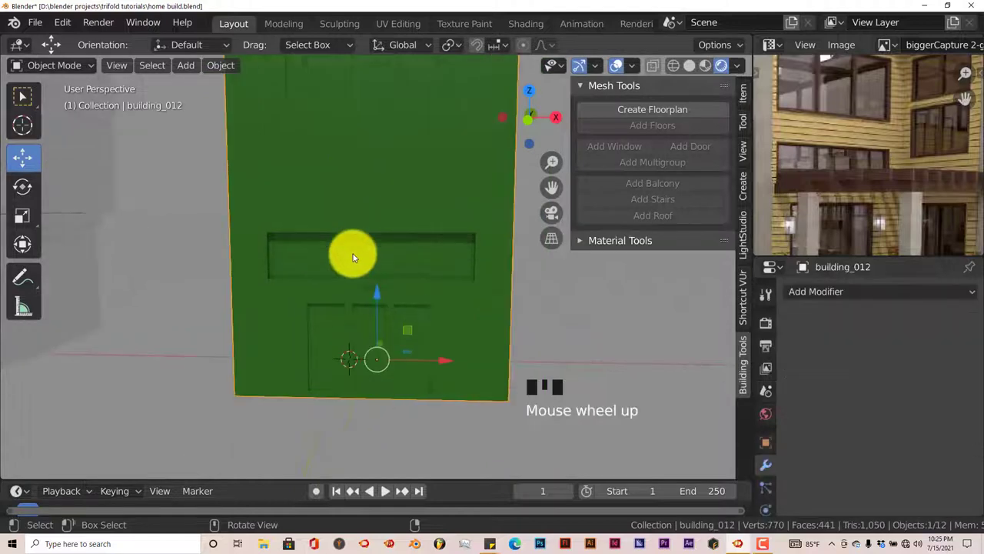
key(Tab)
middle_drag(353, 258, 165, 91)
middle_drag(296, 238, 336, 302)
scroll(367, 262, up, 1)
shift+middle_drag(312, 283, 378, 254)
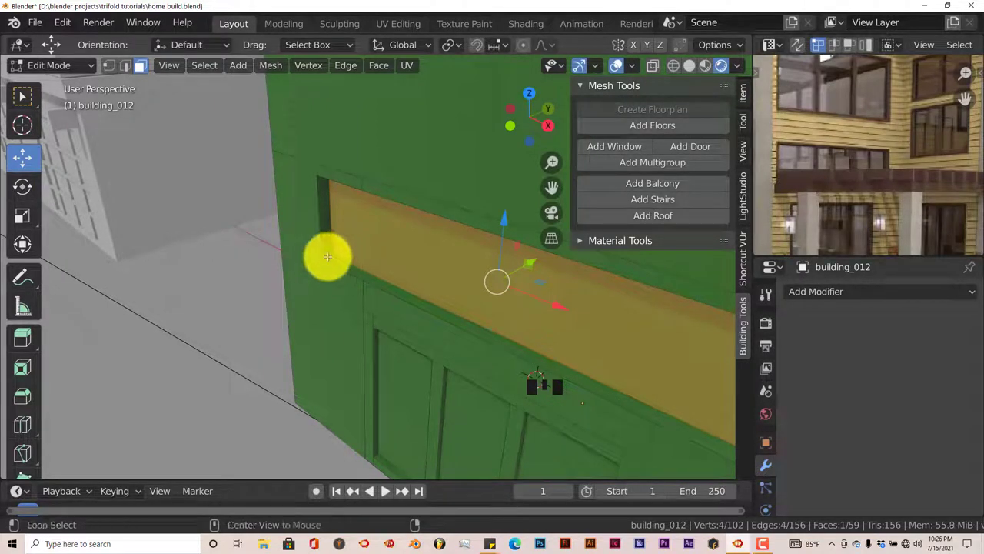
alt+click(328, 257)
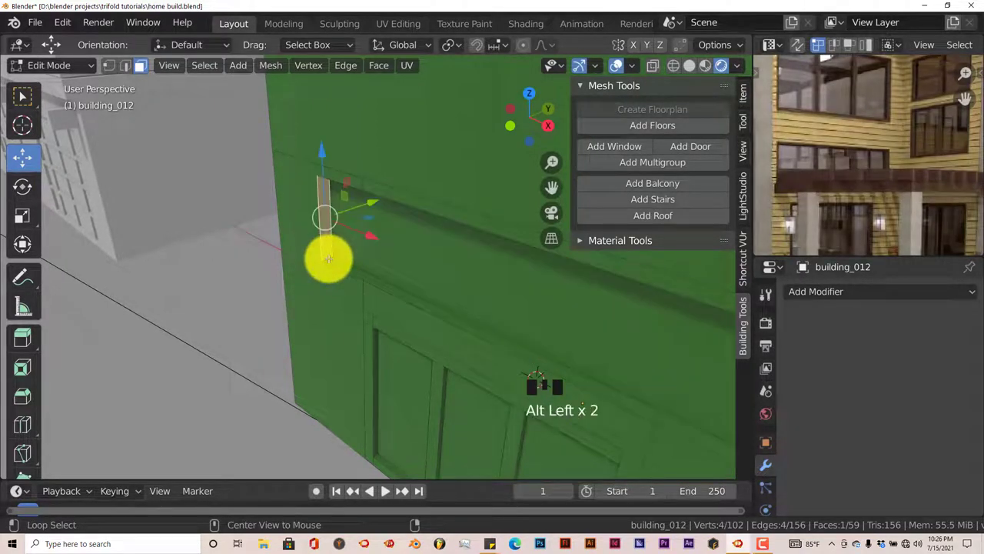
Add the recess's inner bottom, right and top faces to the selection.
middle_drag(328, 258, 415, 305)
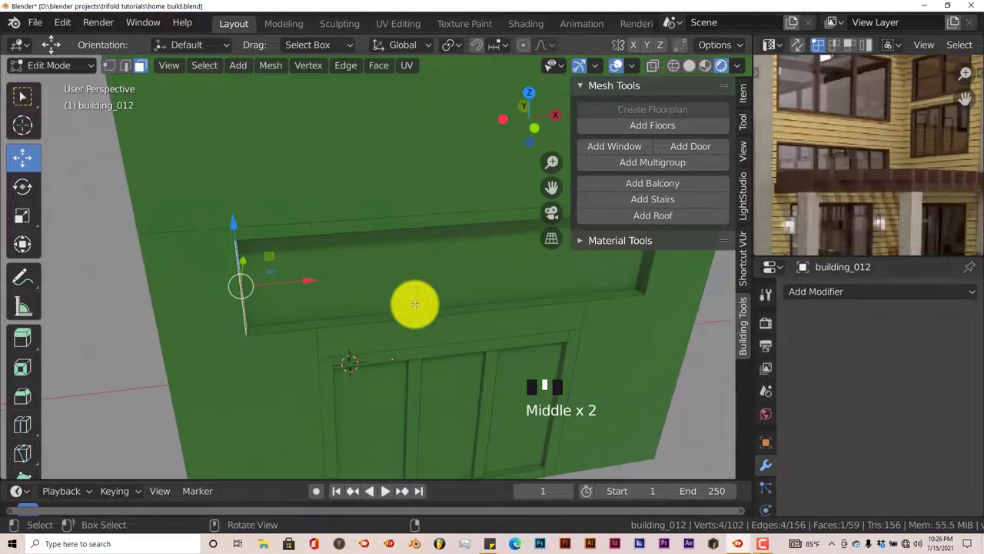
shift+click(422, 313)
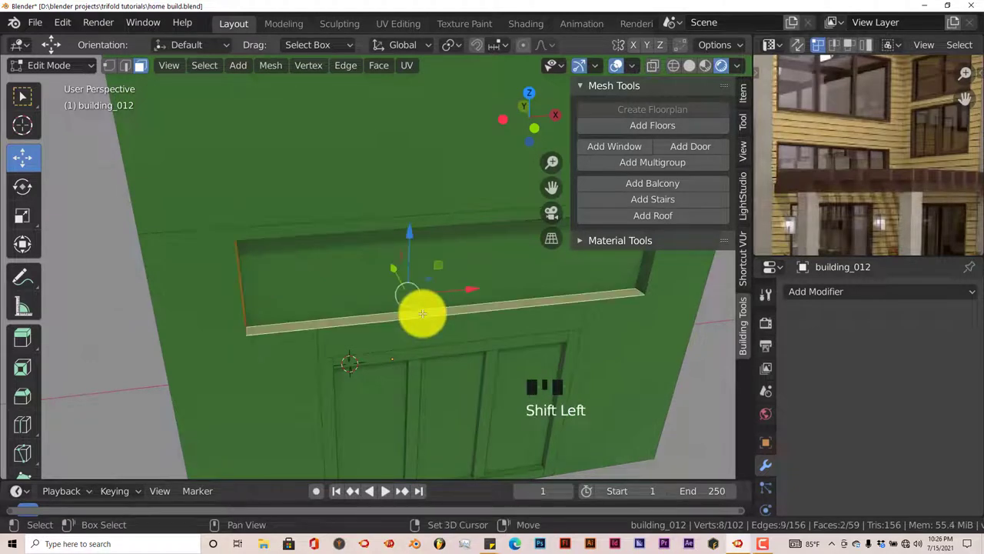
middle_drag(426, 313, 527, 287)
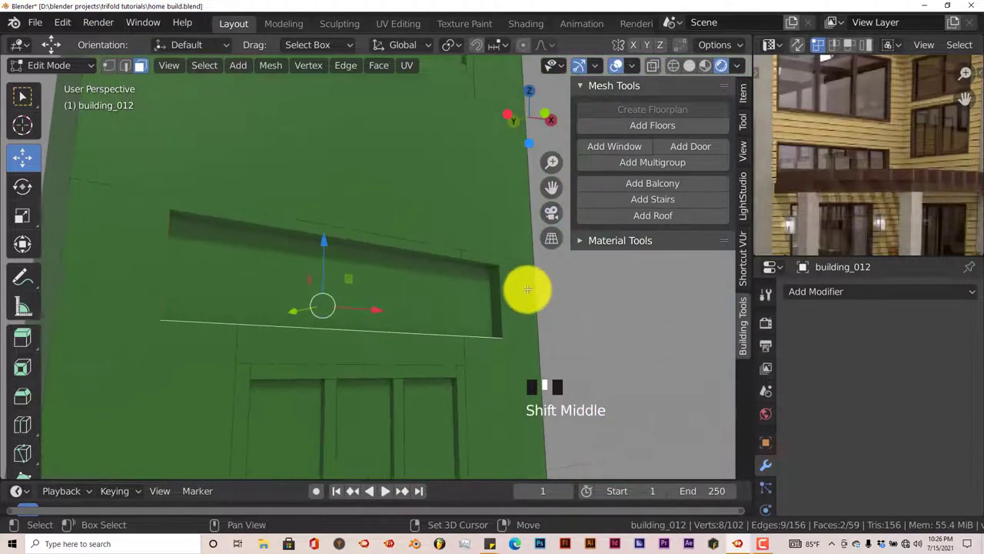
shift+click(498, 298)
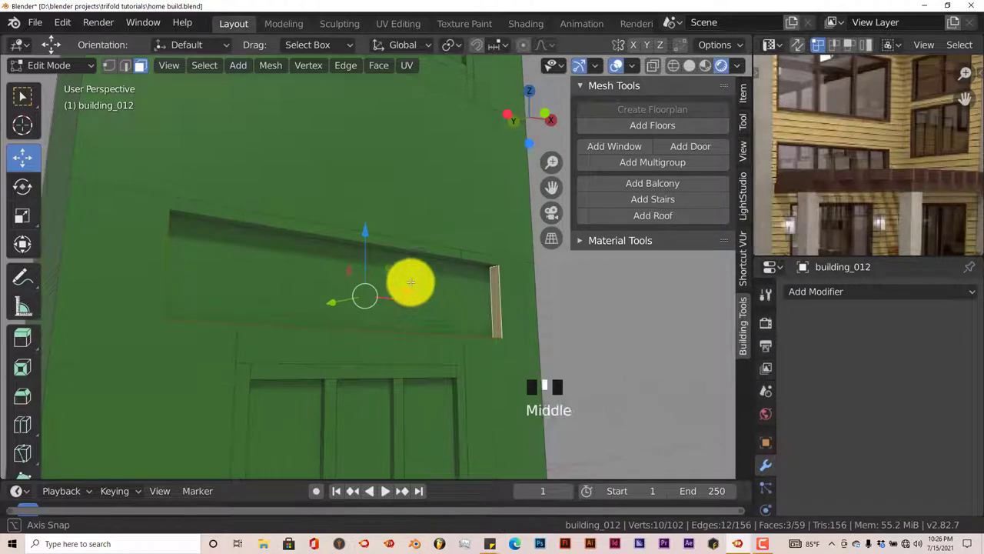
middle_drag(411, 281, 388, 283)
shift+click(393, 252)
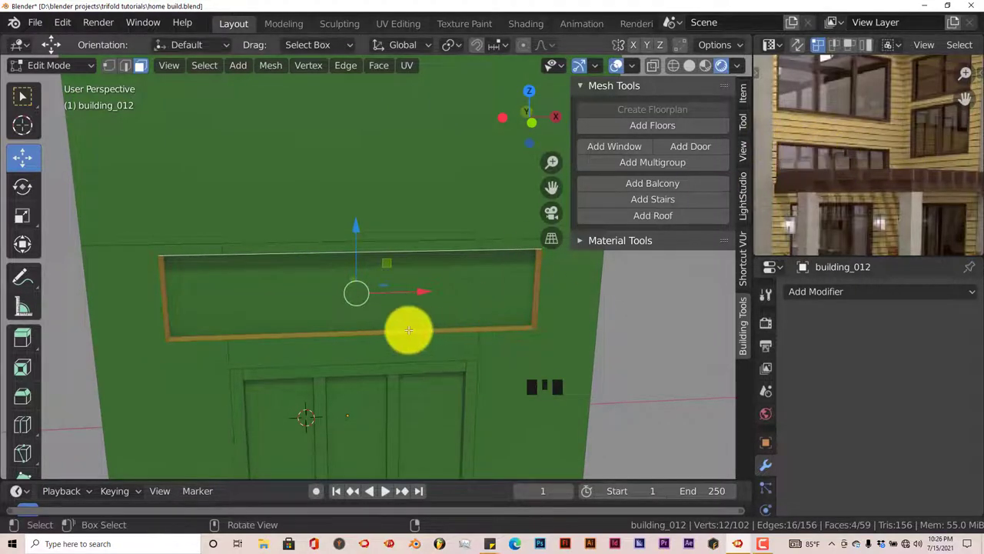
Extrude the four inner recess faces in place and scale them uniformly to about 0.95 to form a window frame.
key(e)
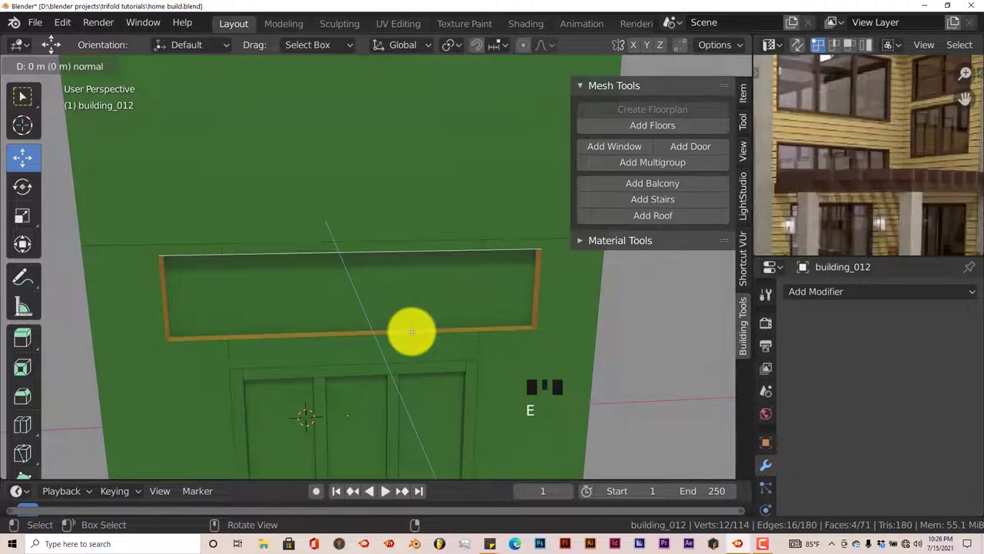
click(412, 331)
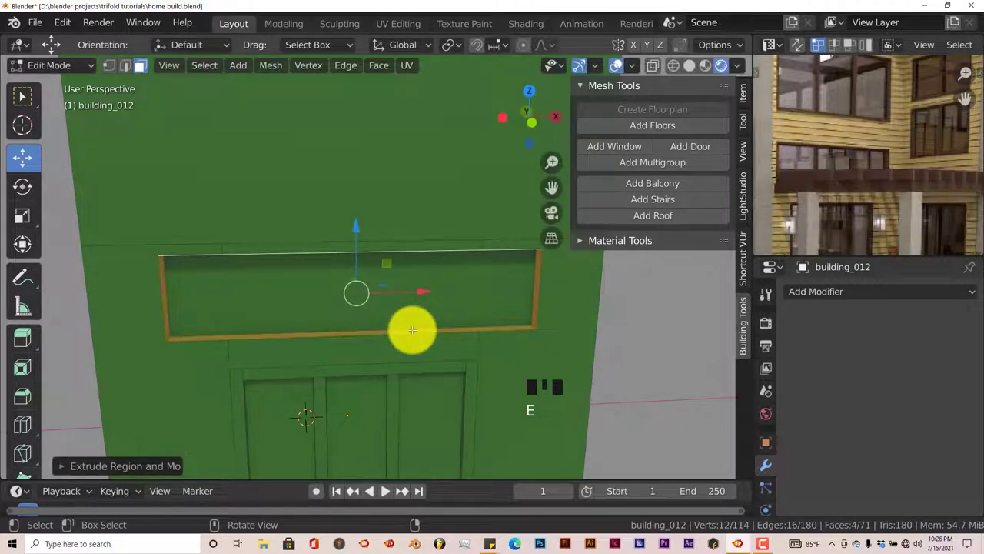
key(s)
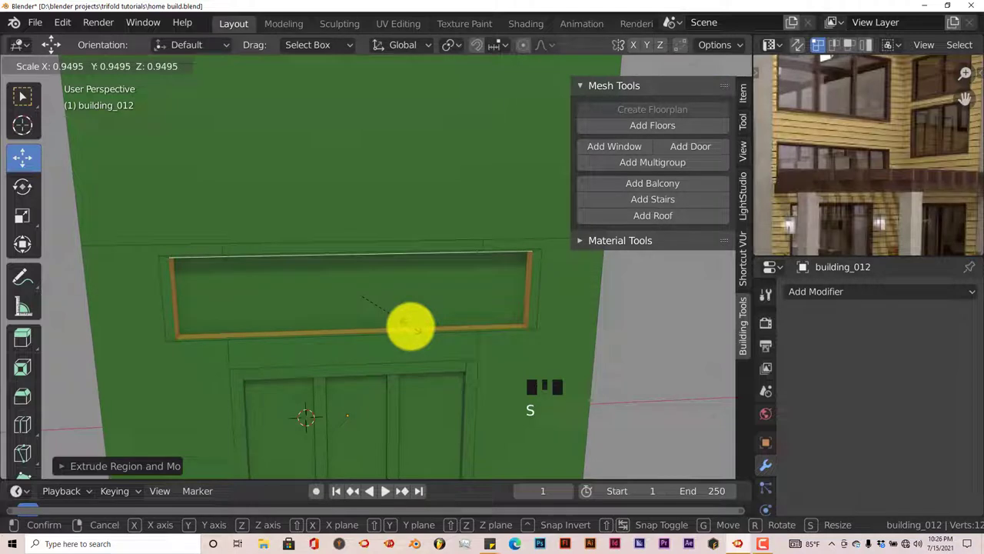
click(410, 327)
middle_drag(408, 325, 402, 312)
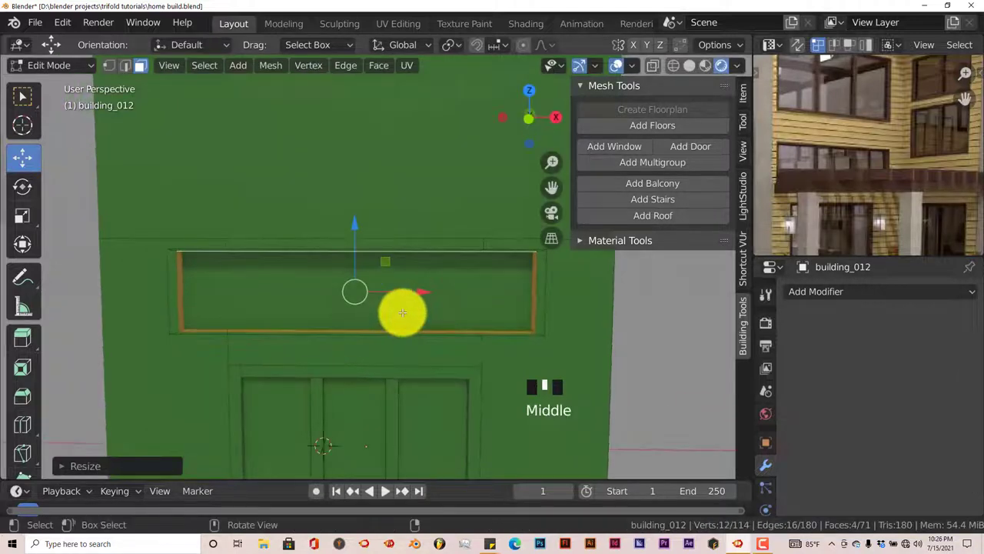
In front view, scale the extruded frame faces along Z to about 0.92 to thicken the top and bottom of the frame.
key(KP_1)
scroll(389, 307, up, 2)
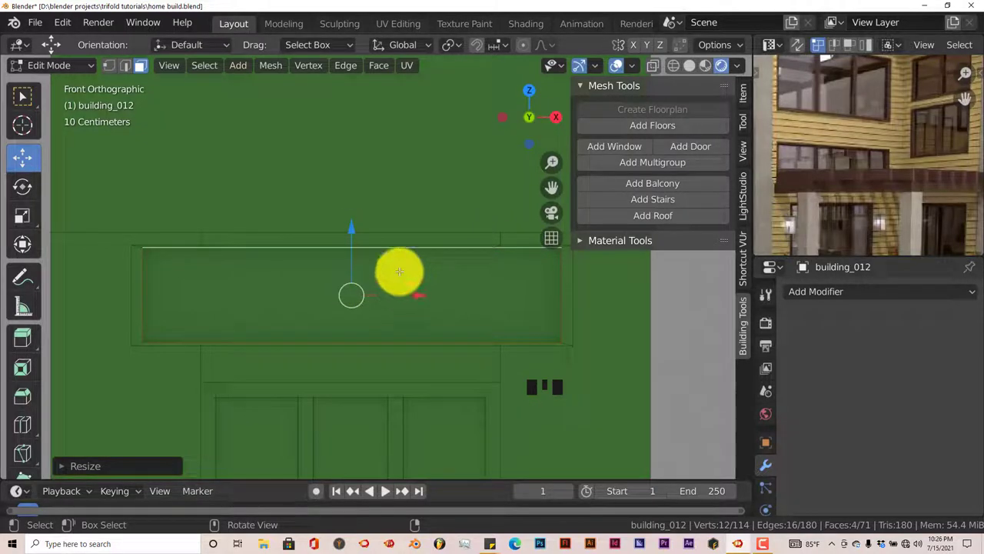
key(s)
key(z)
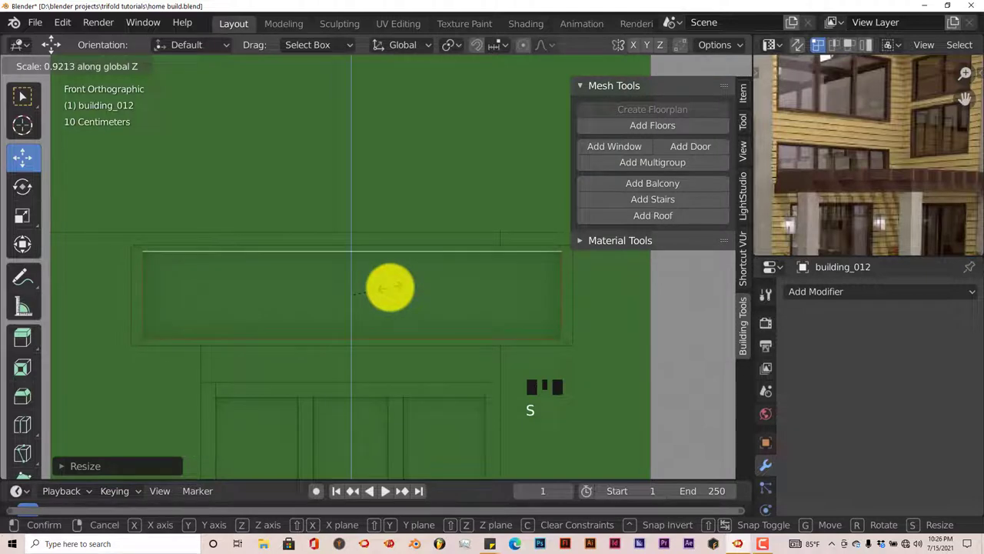
click(390, 288)
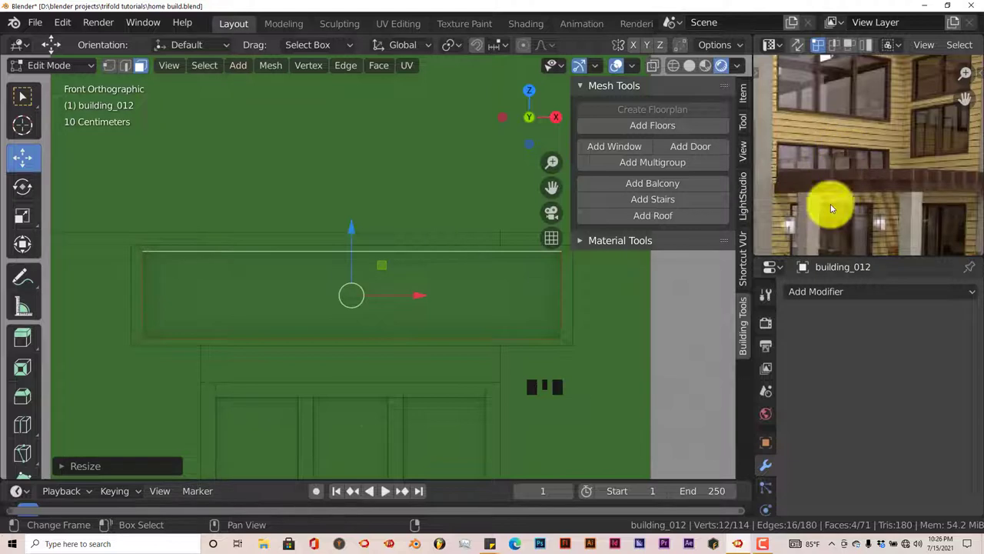
Duplicate the linked vertical divider between the left and middle door panels and move the copy about 1.55 m up along Z into the recess.
shift+middle_drag(319, 406, 306, 386)
click(307, 405)
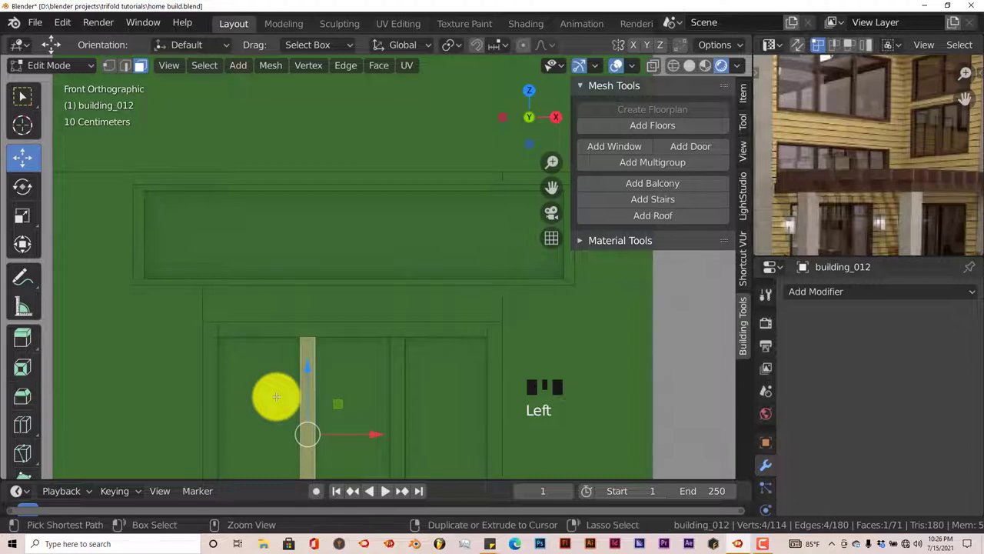
key(ctrl+l)
click(275, 398)
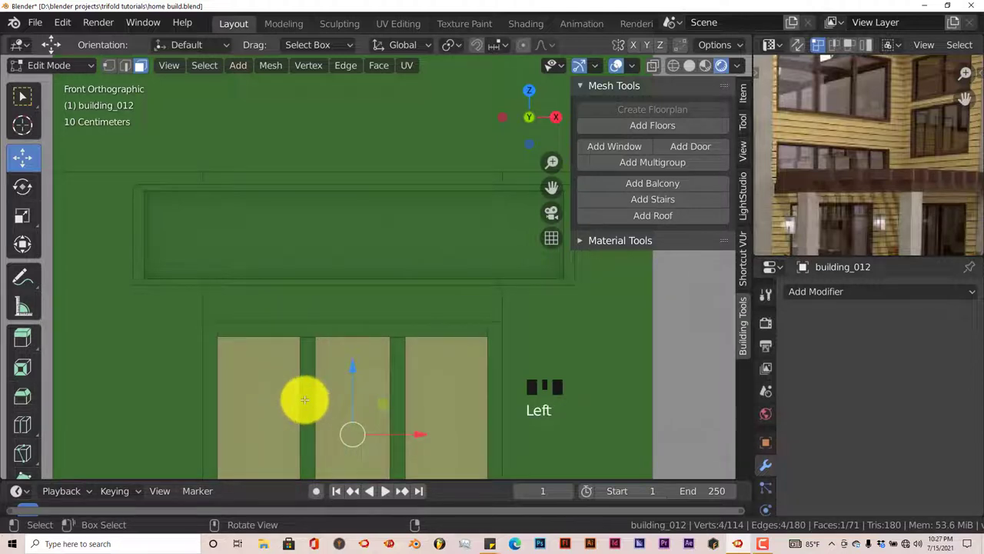
click(304, 399)
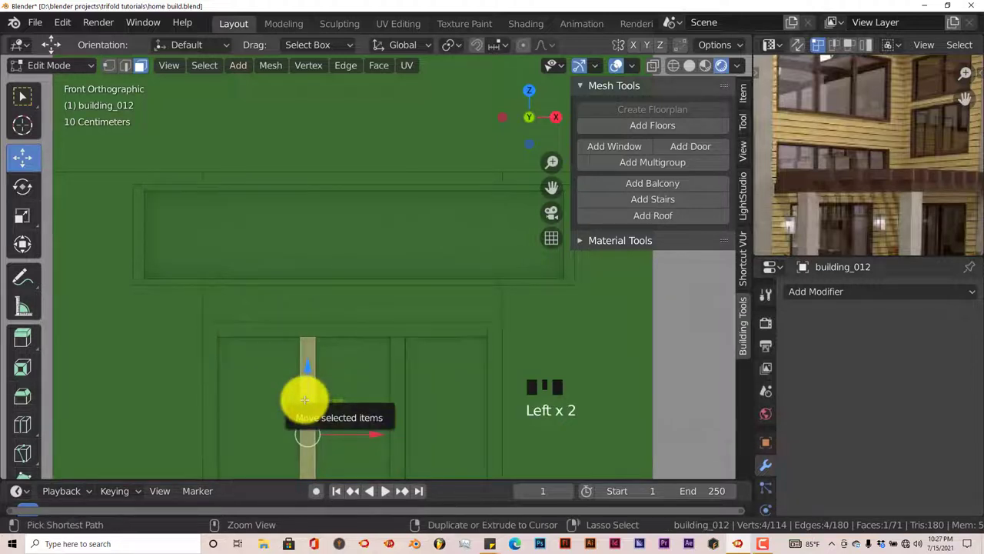
key(ctrl+l)
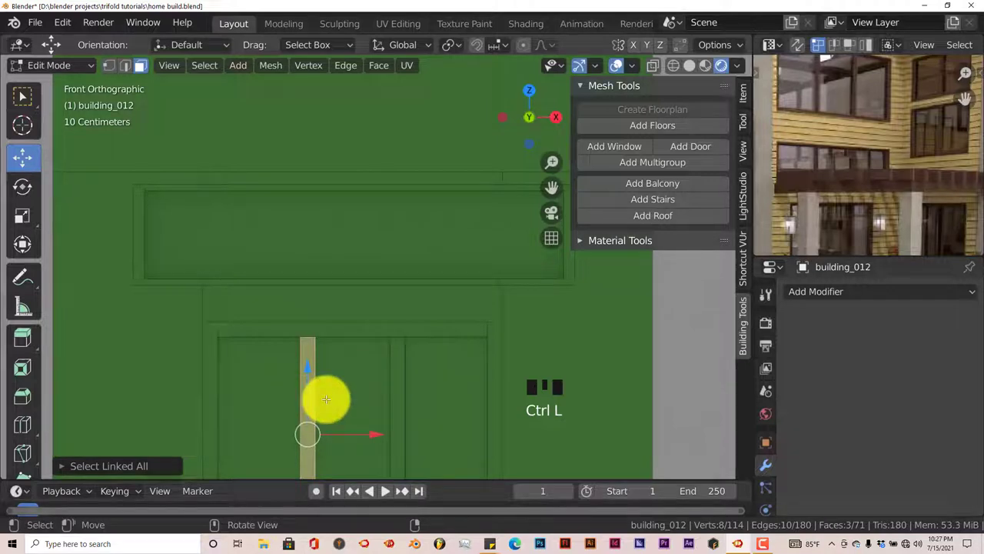
key(shift+d)
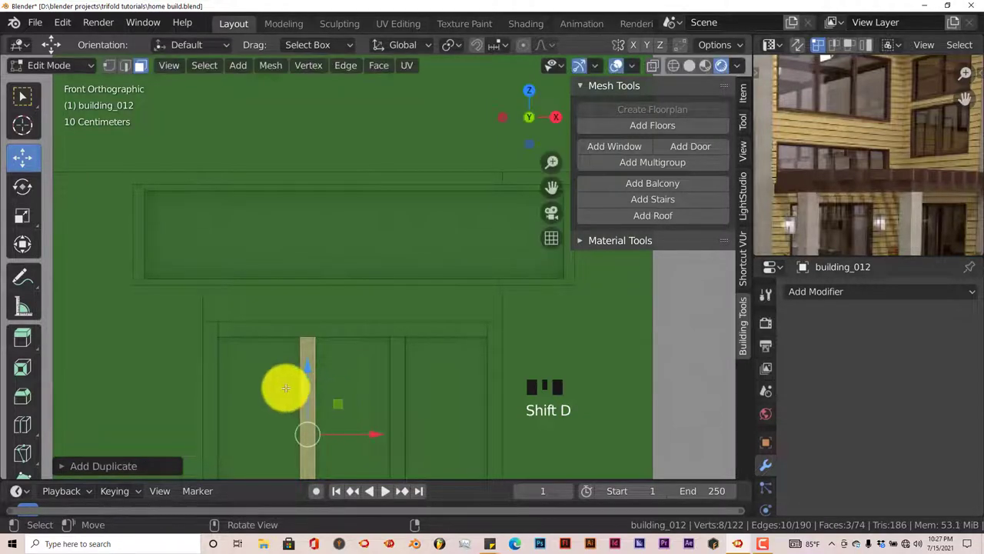
drag(304, 369, 196, 180)
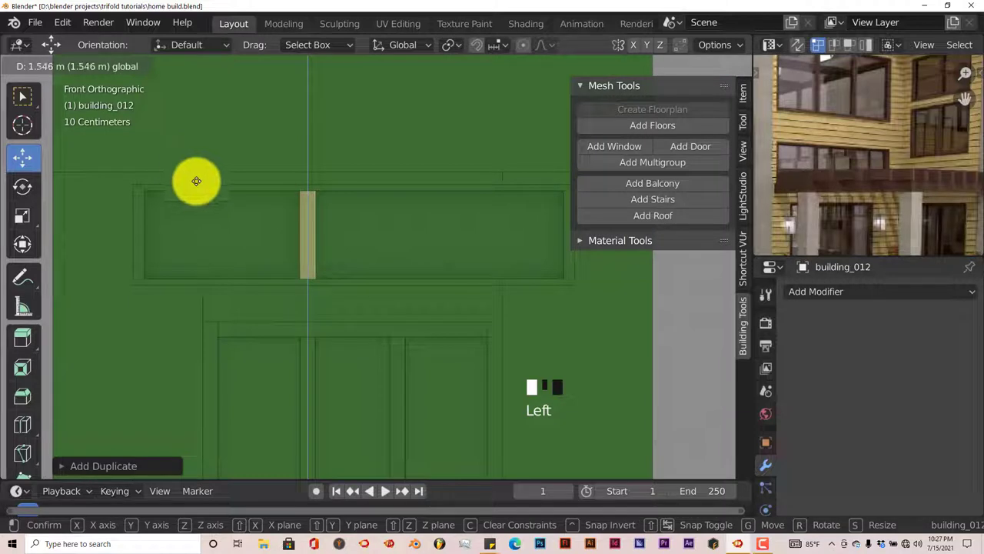
click(199, 185)
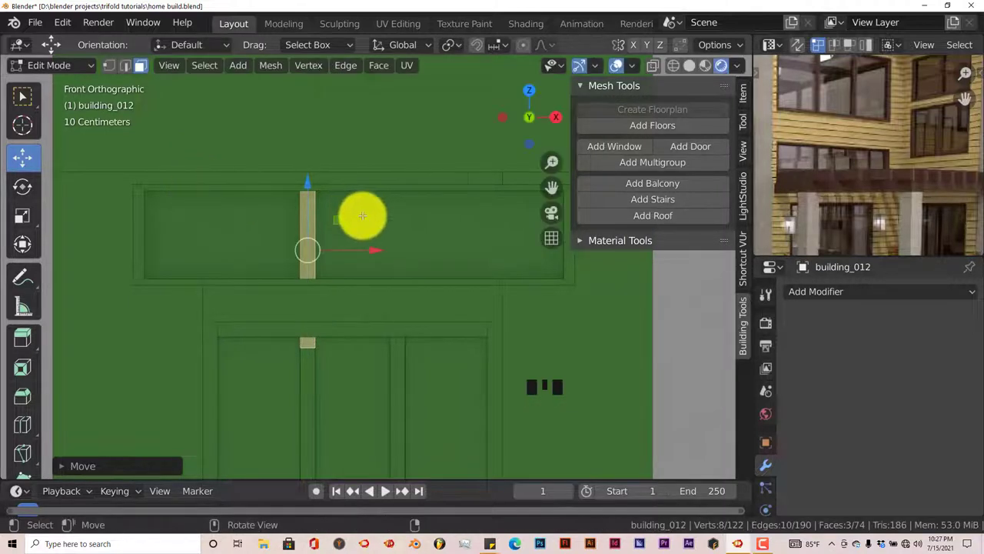
Scale the duplicated divider uniformly to about 0.57 and move it slightly up along Z to fit the window frame.
key(s)
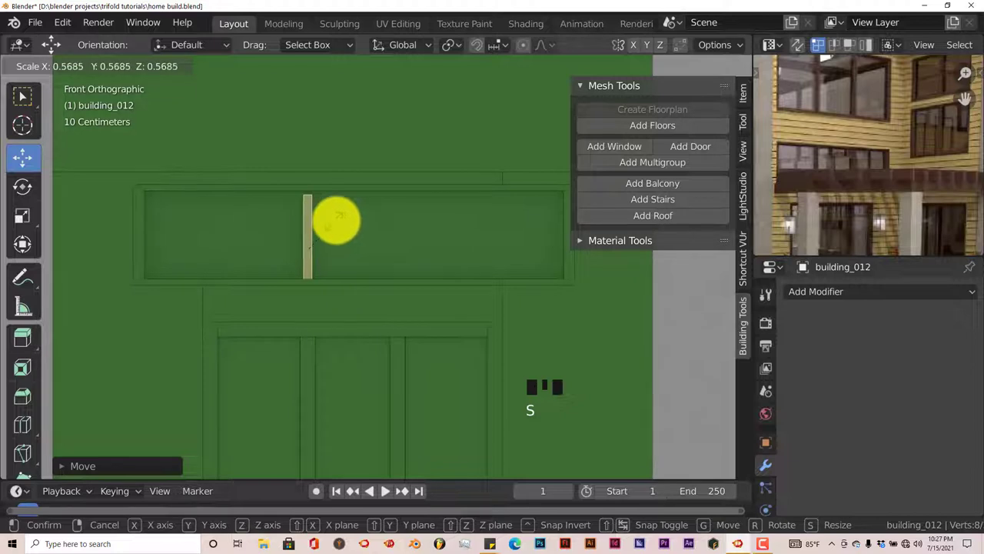
click(334, 218)
mouse_move(306, 192)
mouse_down()
mouse_move(303, 167)
mouse_move(305, 178)
mouse_up()
scroll(327, 190, down, 2)
middle_drag(336, 218, 351, 226)
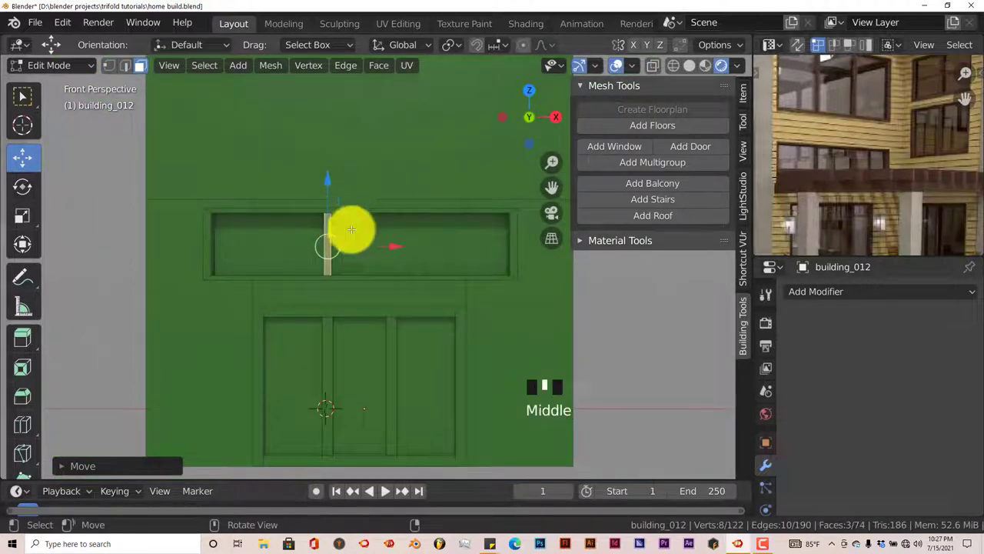
In front view, move the window divider about 0.19 m along negative X inside the frame.
key(KP_1)
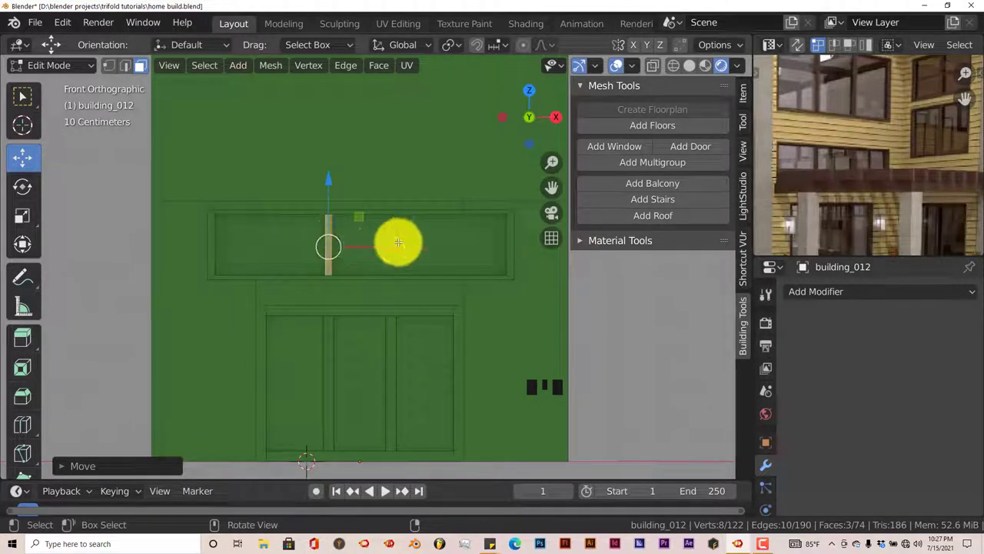
drag(396, 245, 378, 250)
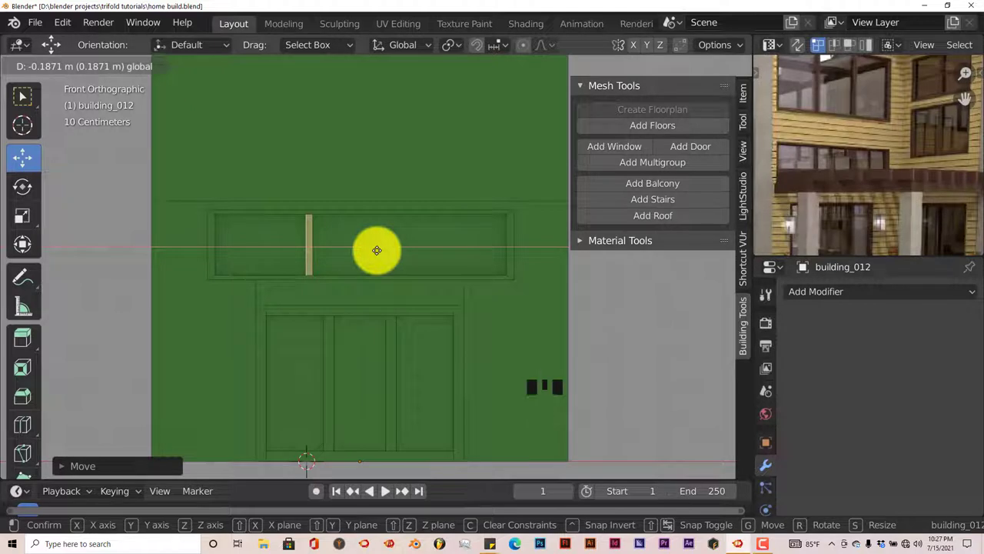
Position the vertical divider in the wide window above the door and place a duplicate about 0.95 m along X as a second divider.
drag(377, 250, 479, 236)
key(shift+d)
click(382, 248)
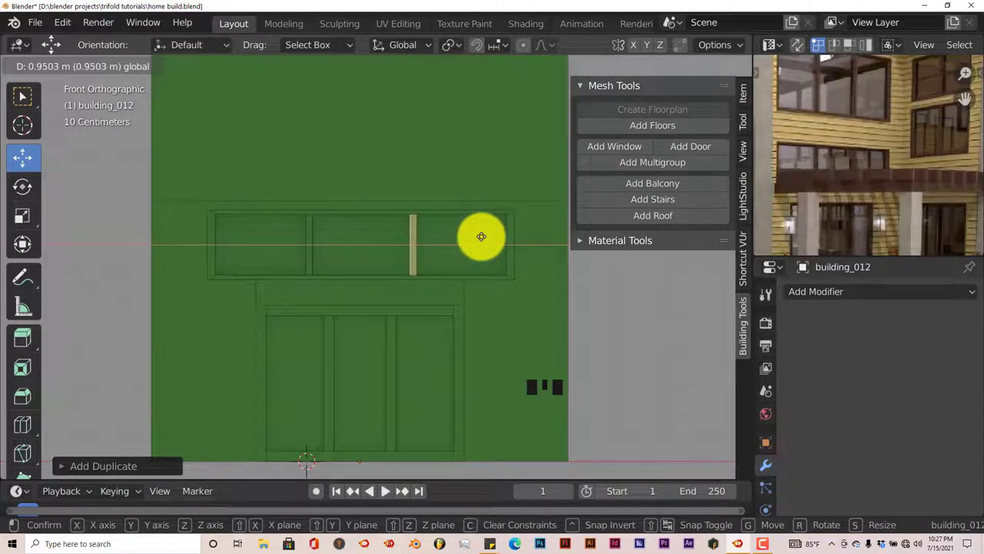
drag(481, 236, 481, 236)
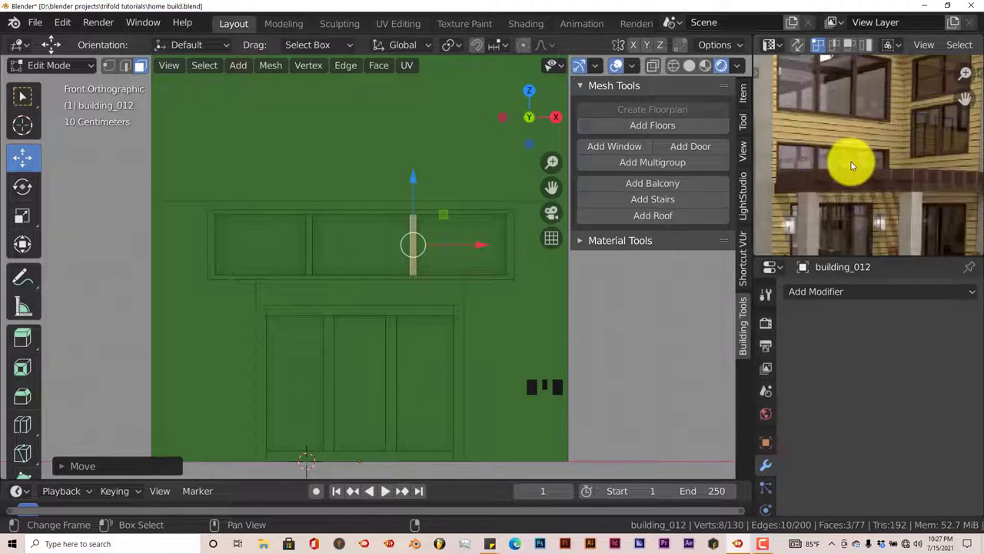
Examine the divided window and the upper floors of the wall against the upper windows in the reference image.
scroll(347, 279, down, 2)
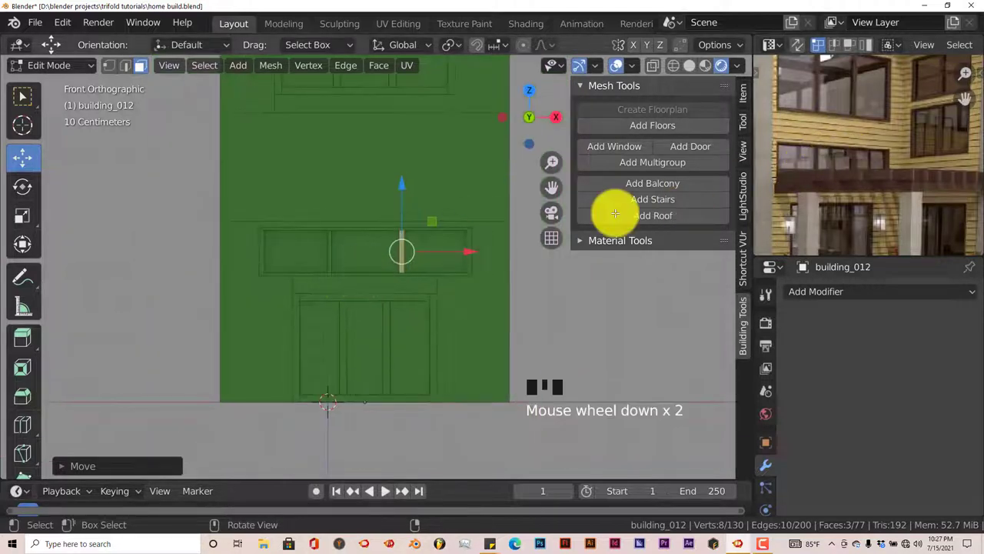
middle_drag(334, 284, 308, 260)
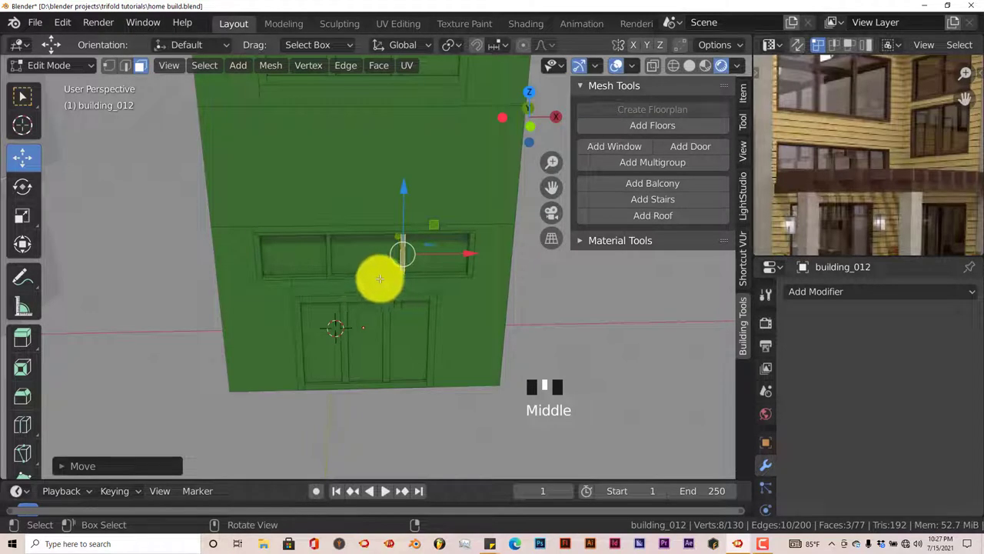
shift+middle_drag(398, 315, 422, 324)
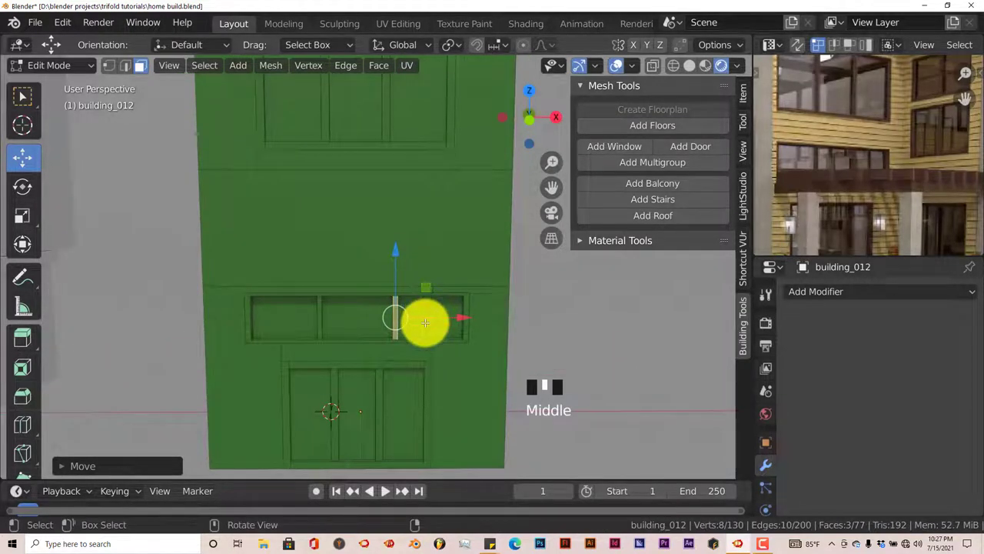
key(KP_1)
middle_drag(883, 154, 846, 102)
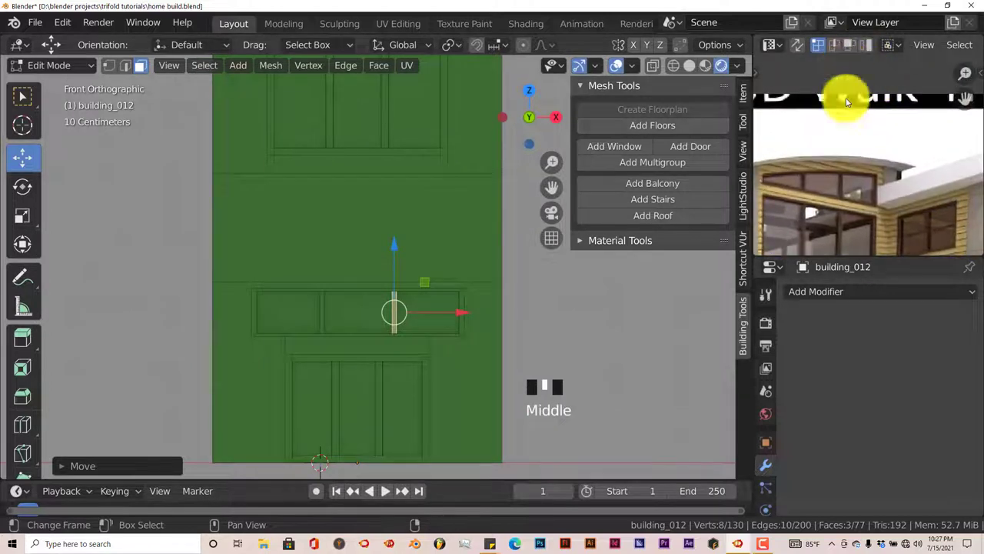
scroll(391, 233, down, 2)
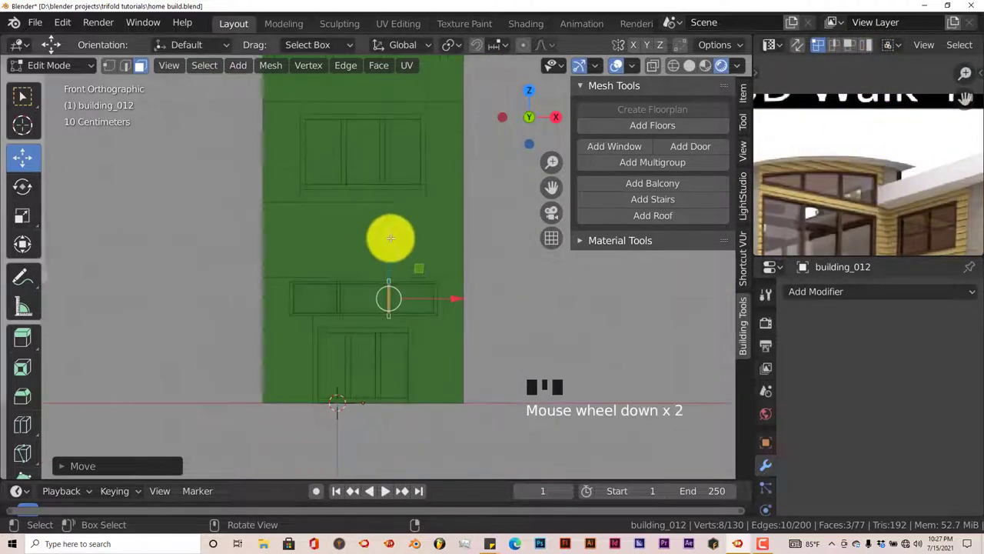
shift+middle_drag(386, 222, 399, 384)
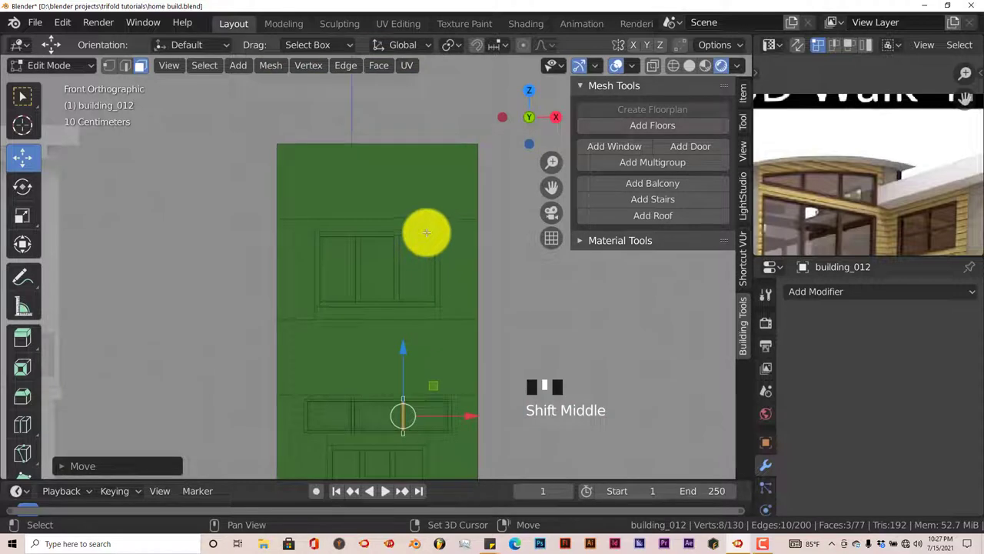
shift+middle_drag(423, 229, 435, 275)
Leave mesh editing of the wall, add a new mesh plane, and move it along X to clear space beside the wall.
key(Tab)
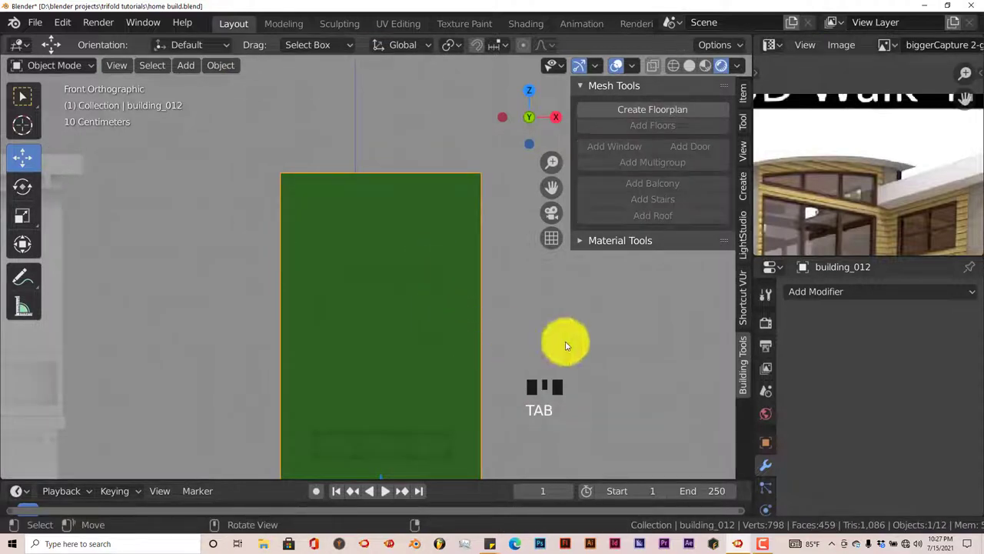
scroll(492, 382, down, 1)
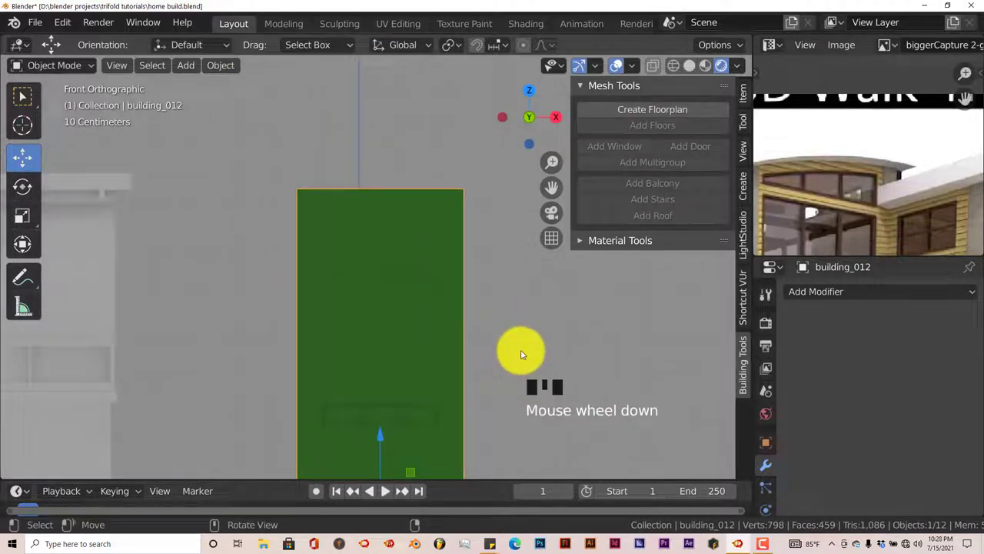
key(shift+a)
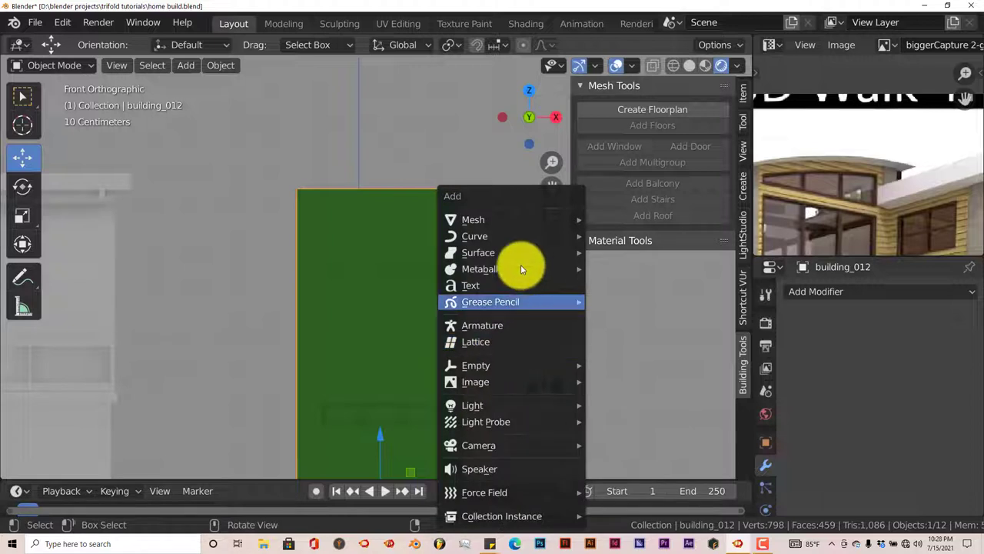
mouse_move(515, 220)
click(624, 215)
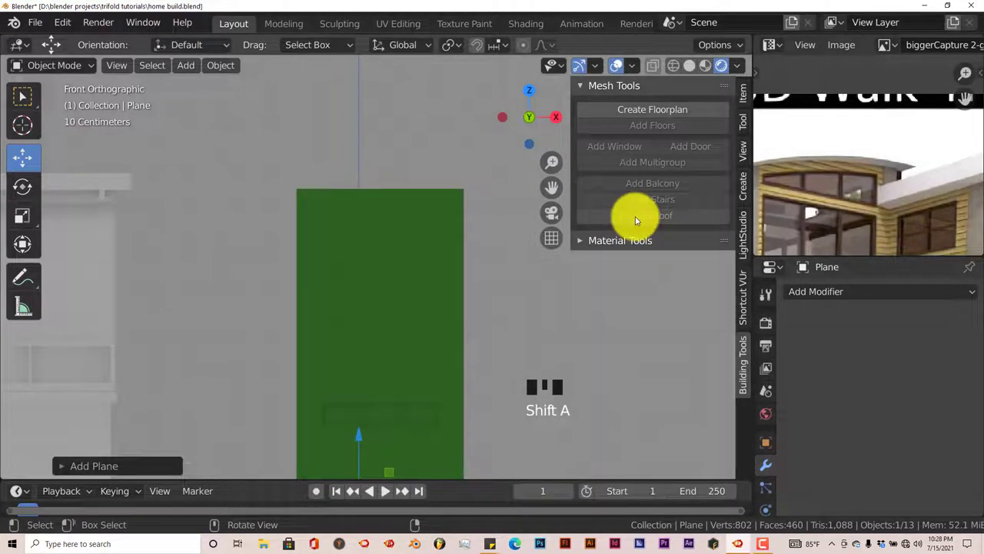
scroll(533, 391, down, 3)
drag(438, 403, 580, 384)
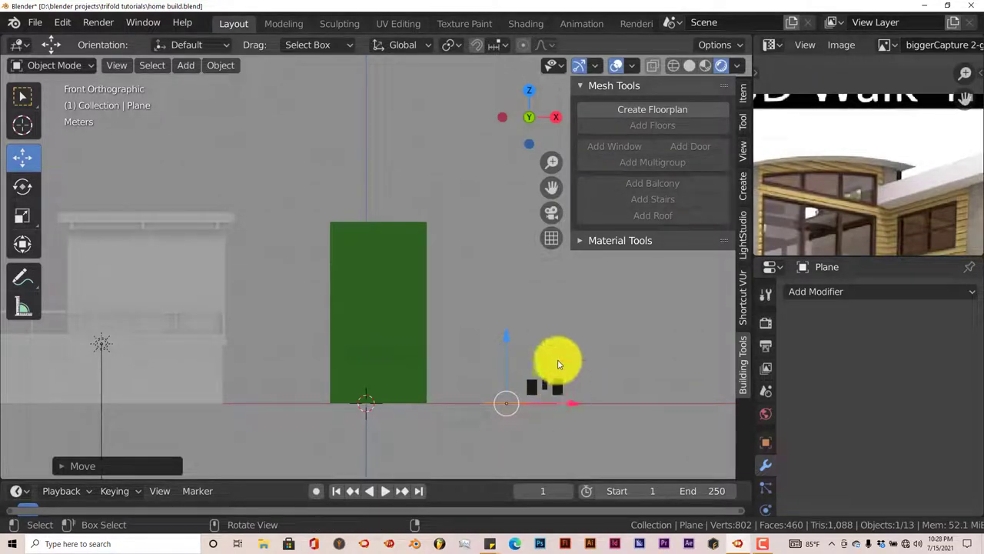
Rotate the plane 90 degrees about the X axis and save the file.
key(r)
text(x)
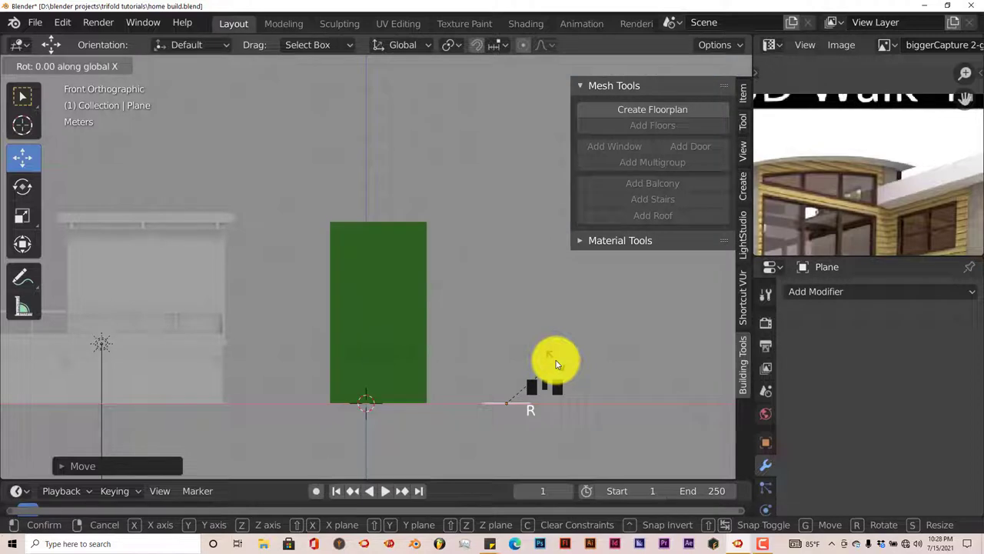
text(90)
key(Return)
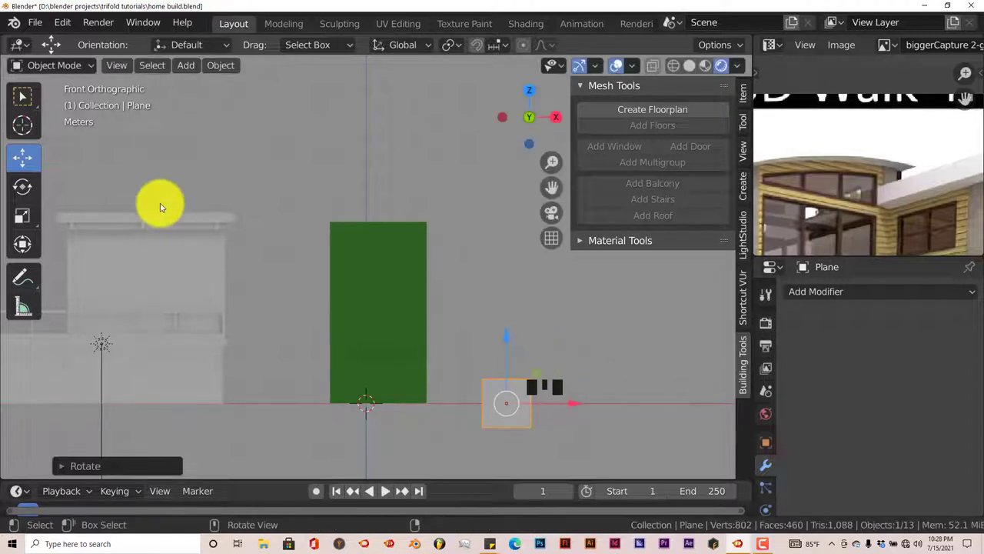
click(36, 24)
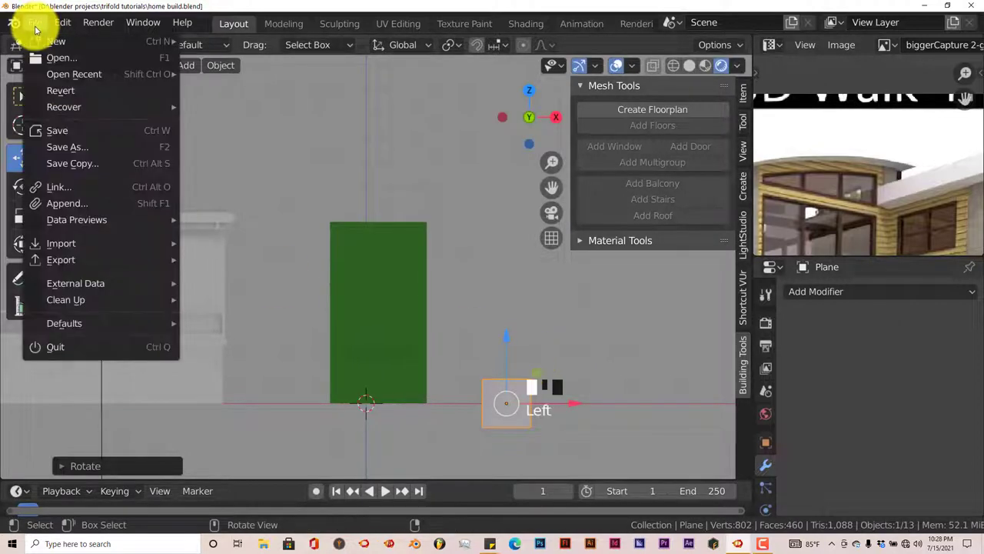
click(63, 130)
Raise the plane along Z above the ground line beside the wall and frame the slanted top window in the reference image.
drag(504, 332, 527, 346)
scroll(521, 334, up, 2)
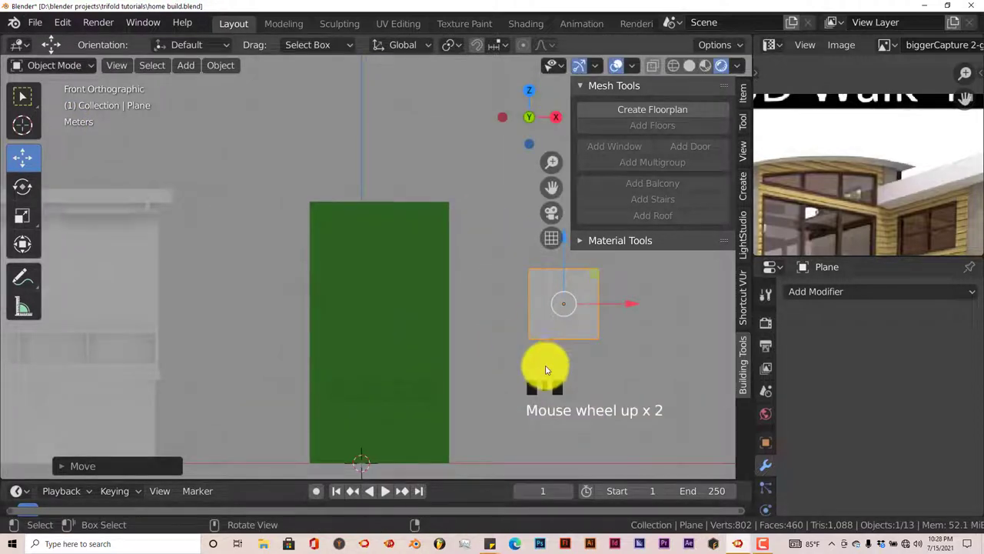
drag(548, 190, 439, 219)
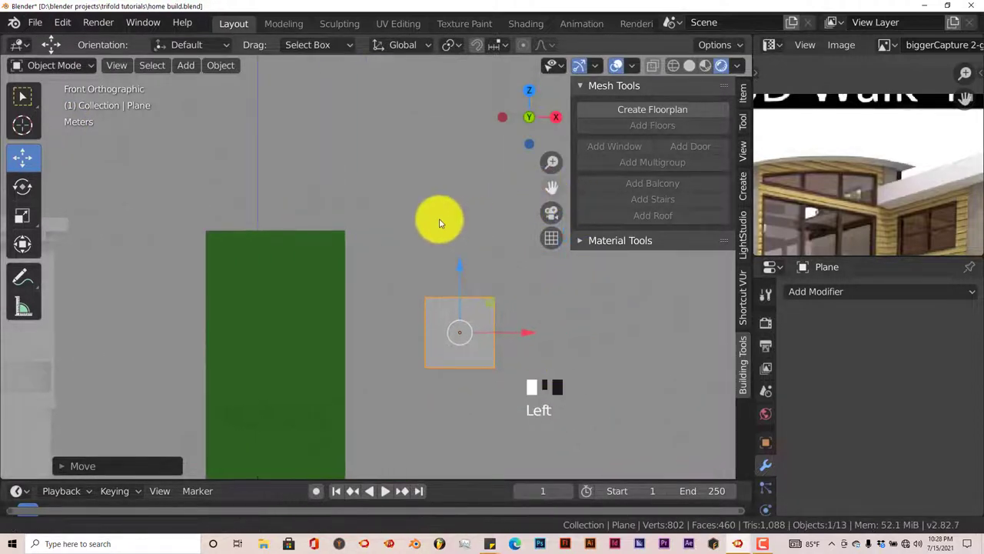
scroll(484, 303, up, 1)
scroll(492, 305, up, 1)
scroll(512, 318, down, 1)
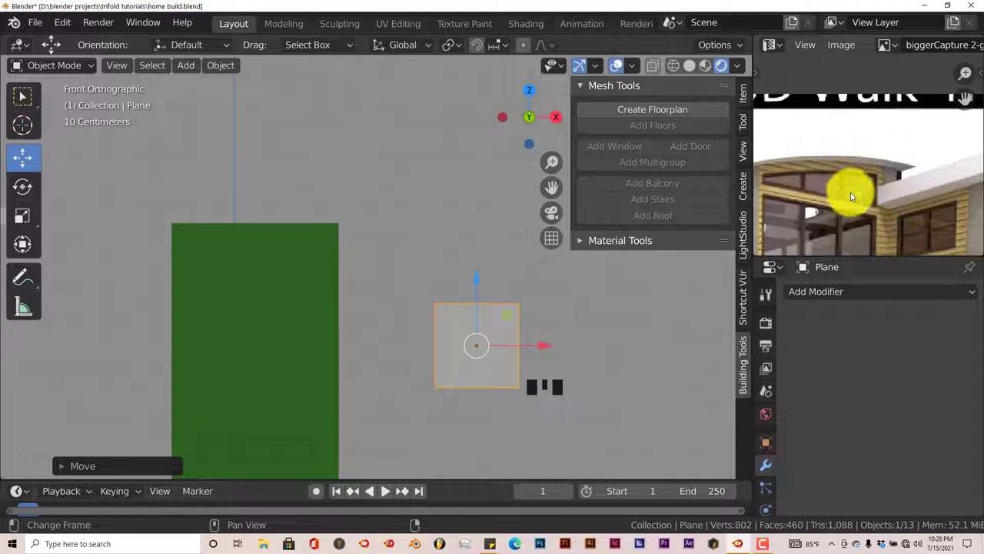
scroll(515, 361, up, 1)
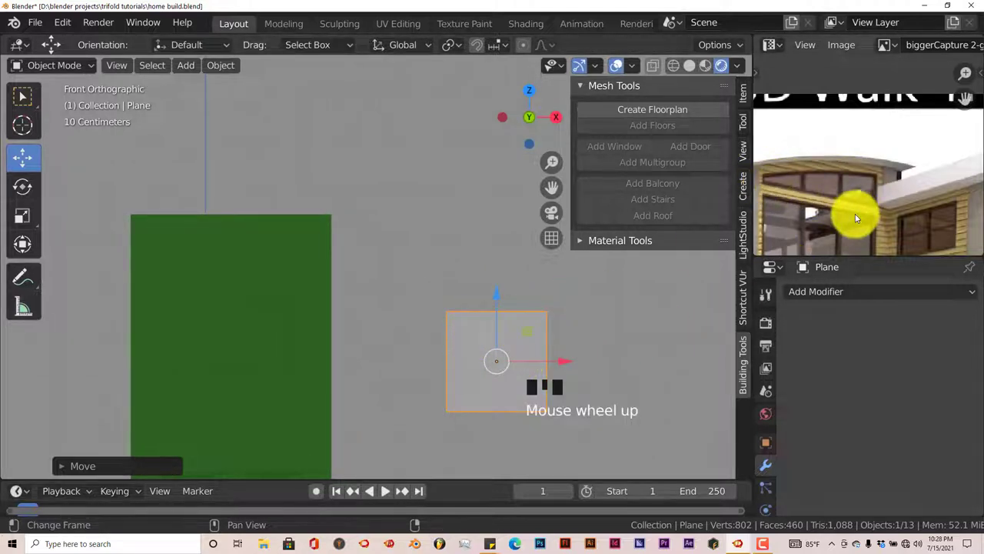
middle_drag(855, 218, 889, 206)
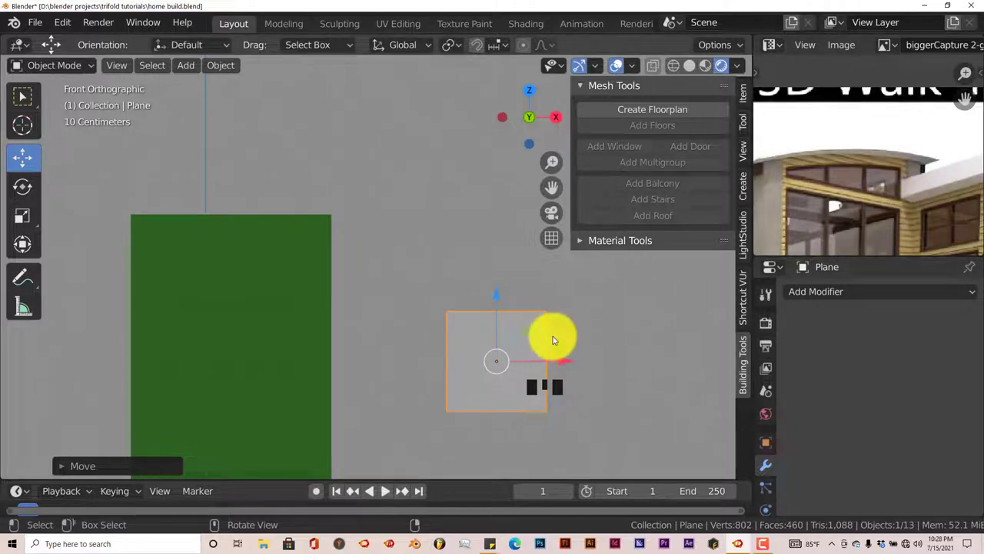
Edit the plane's vertices and lower its upper-left corner along Z to give it a sloped top edge.
key(Tab)
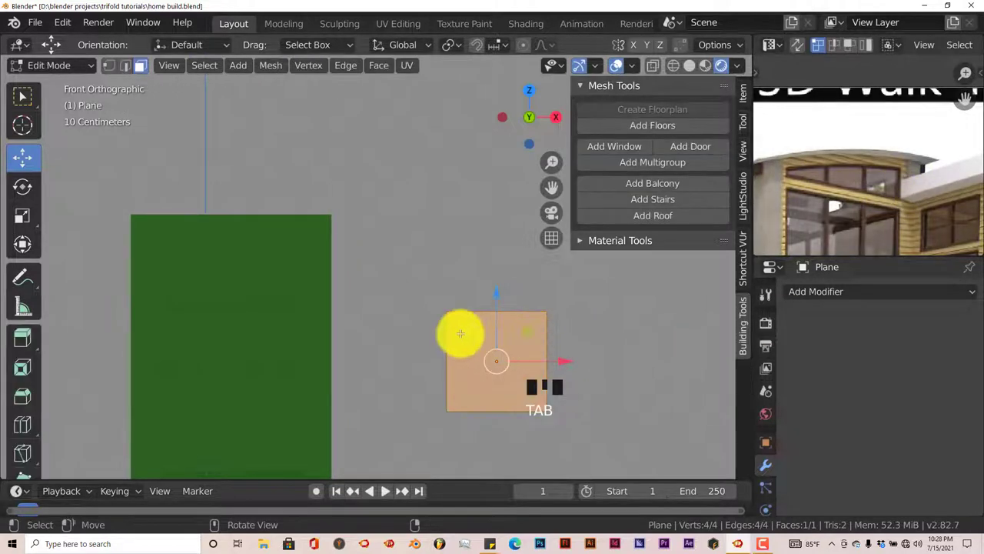
click(108, 66)
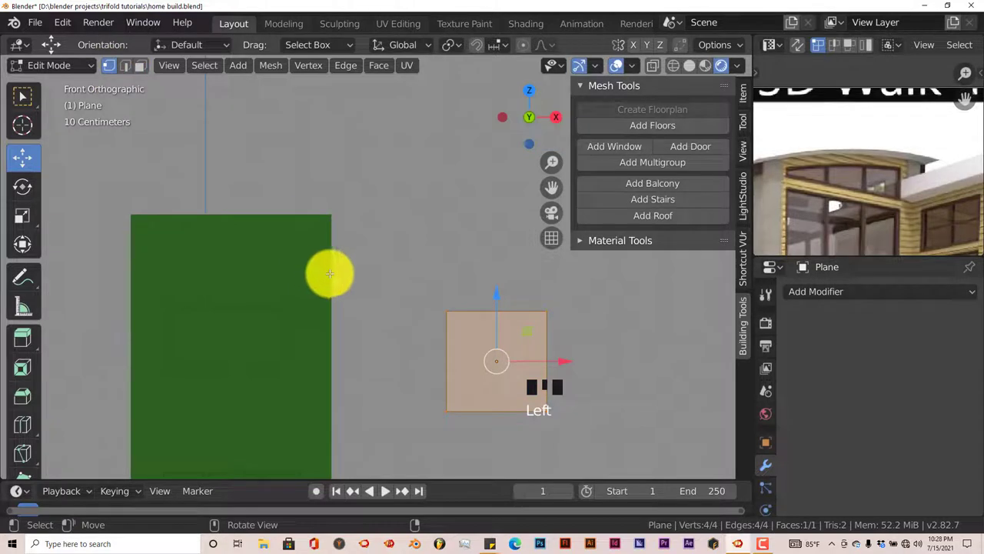
key(alt+a)
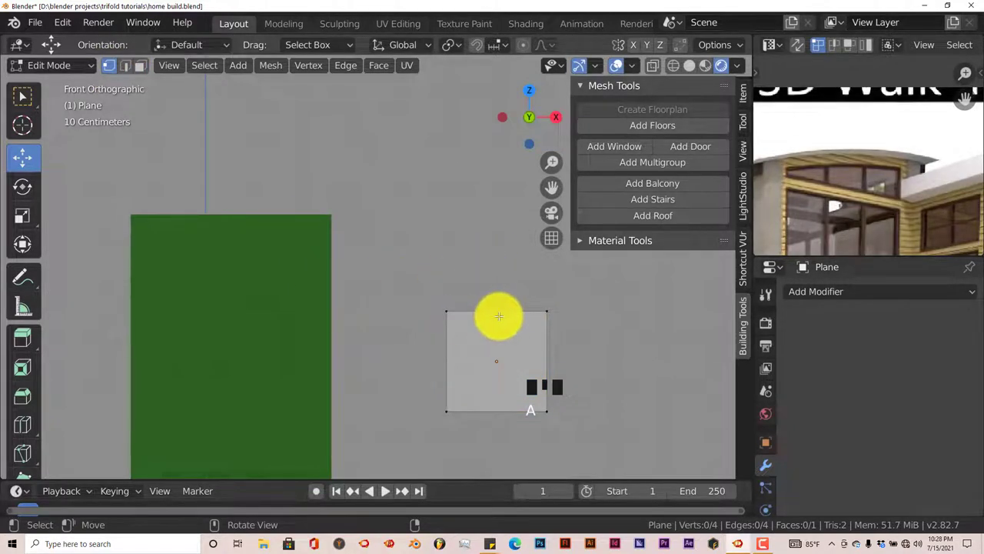
key(c)
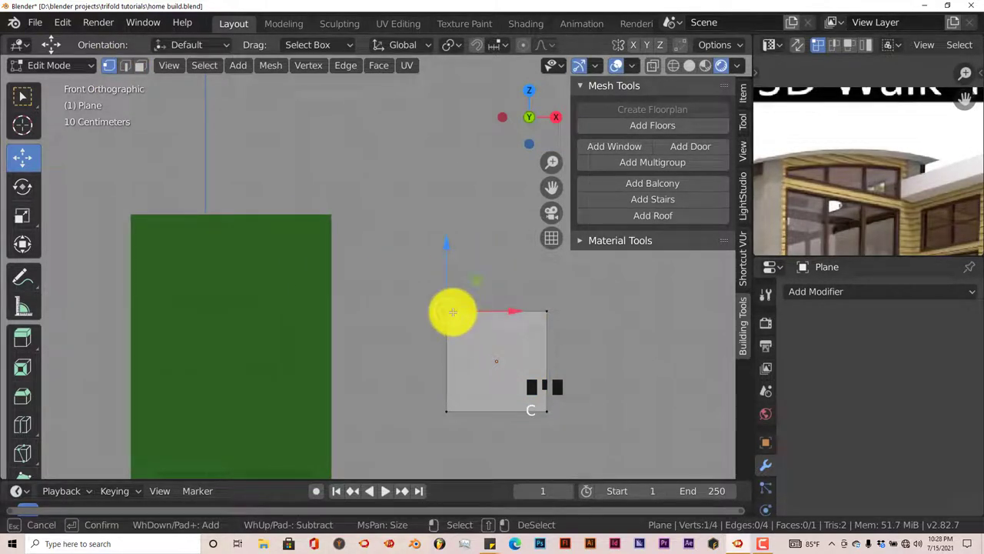
right_click(453, 312)
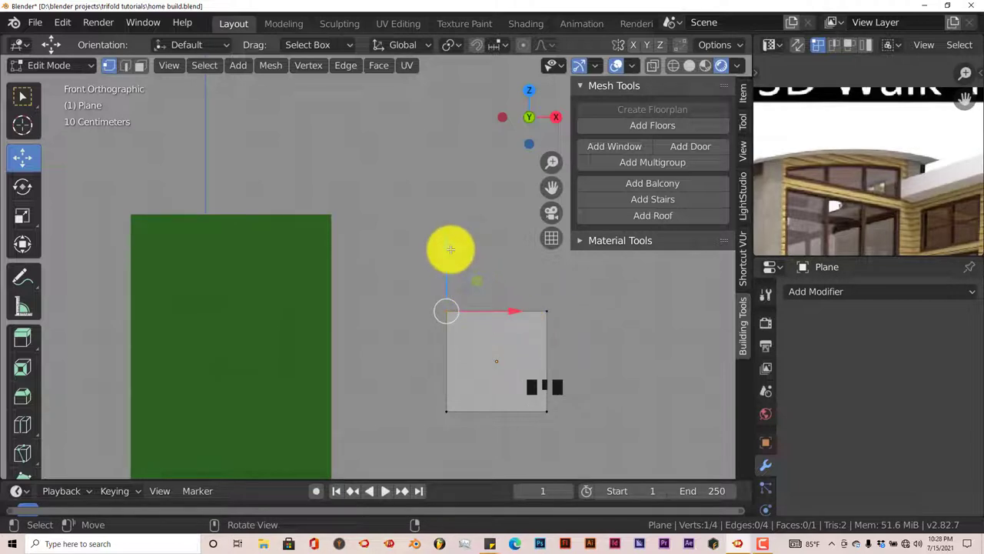
drag(449, 245, 454, 320)
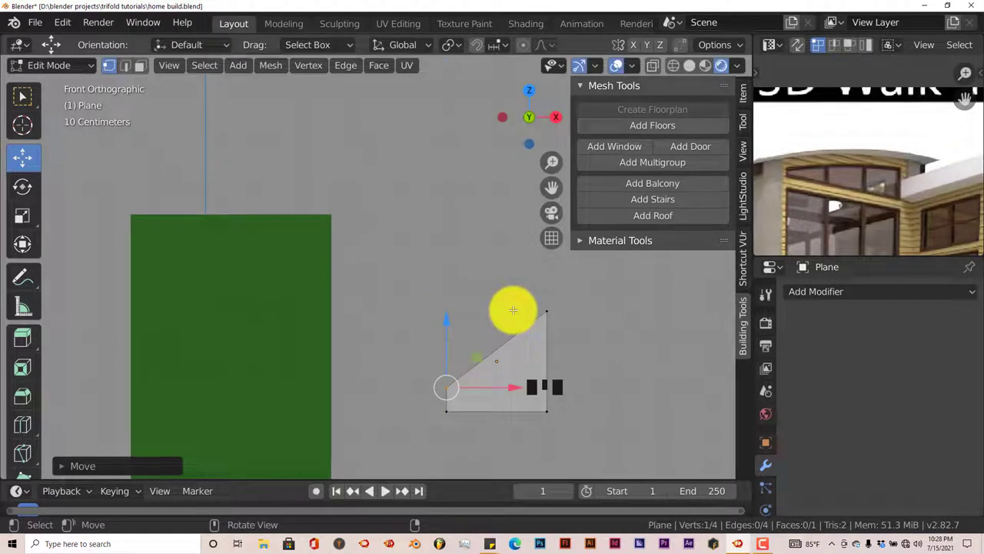
Lower the plane's upper-right corner along Z to make the top slope gentler, and return to object mode.
key(alt+a)
key(c)
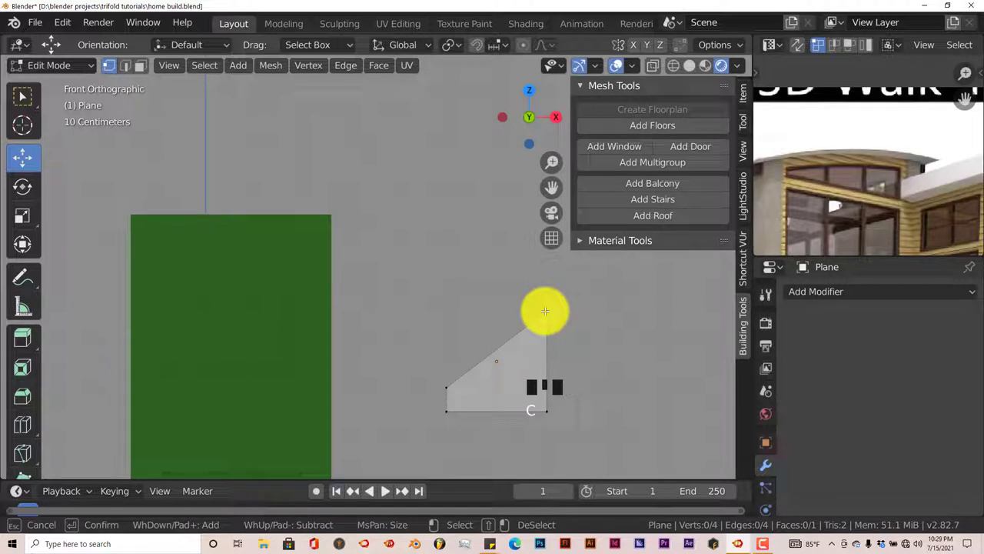
right_click(566, 285)
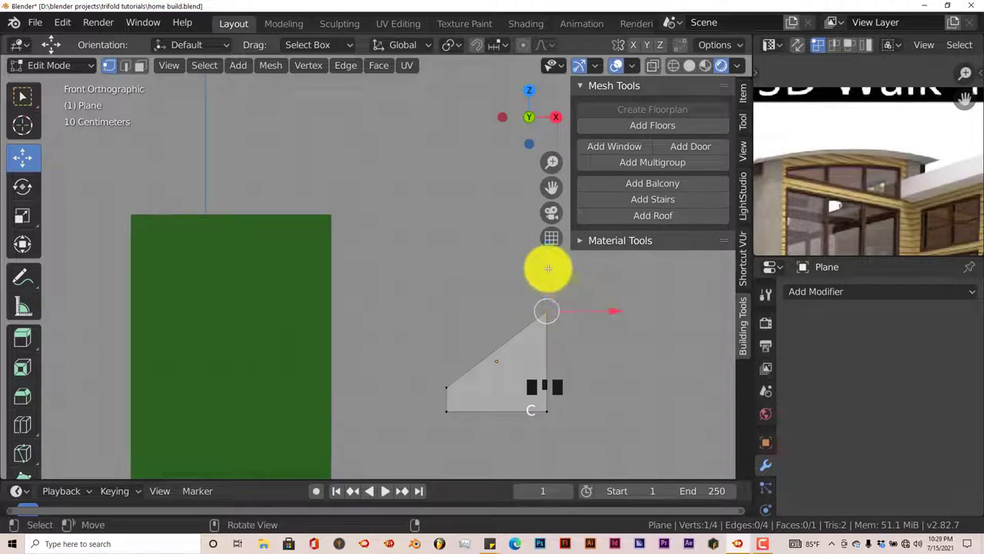
drag(547, 268, 546, 302)
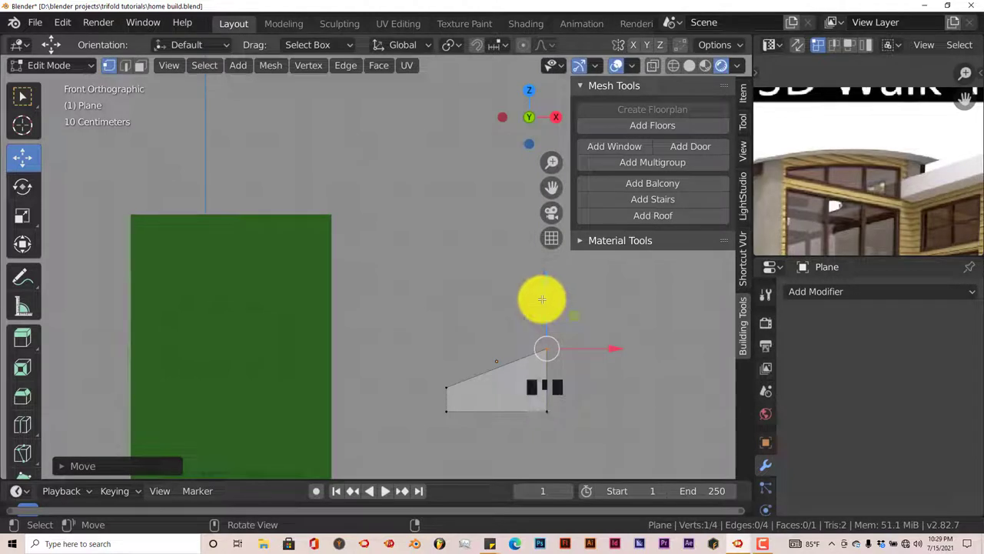
key(Tab)
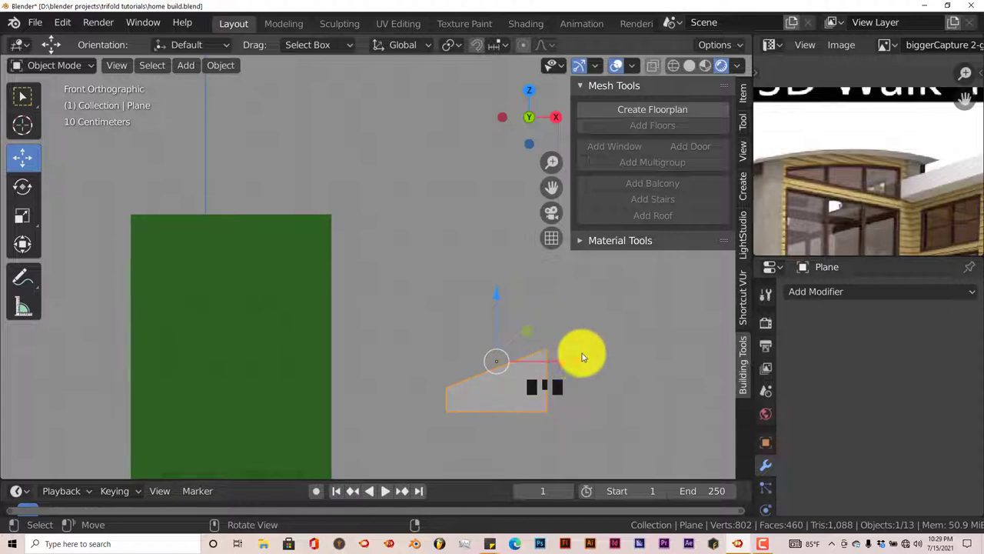
Move the sloped plane along X onto the green wall and along Z to just below the wall's top edge.
drag(564, 362, 290, 360)
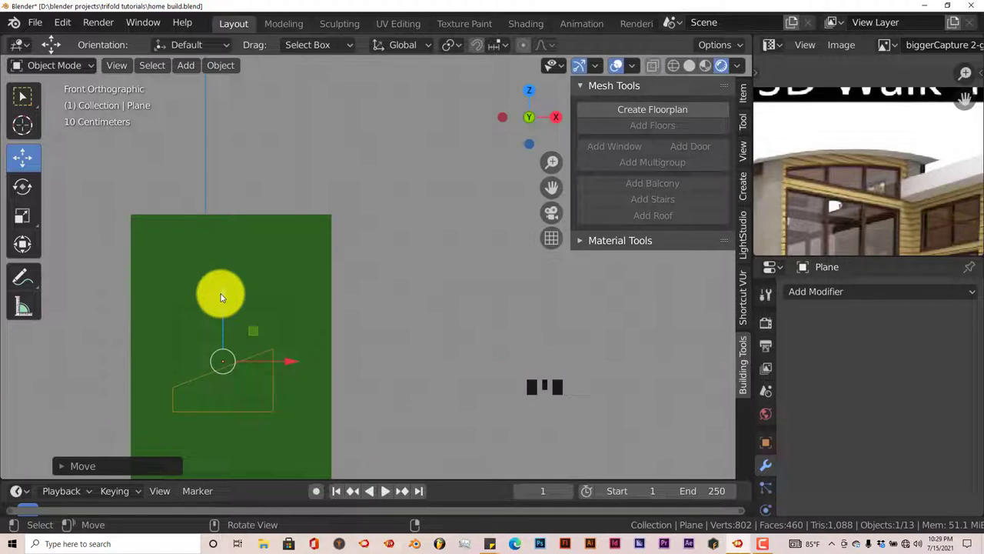
drag(220, 292, 213, 167)
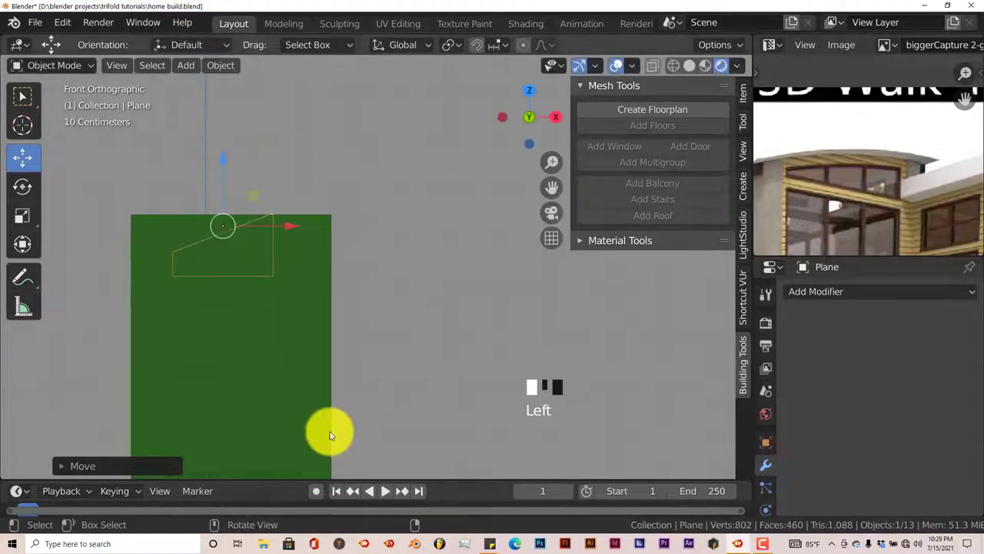
scroll(807, 231, down, 3)
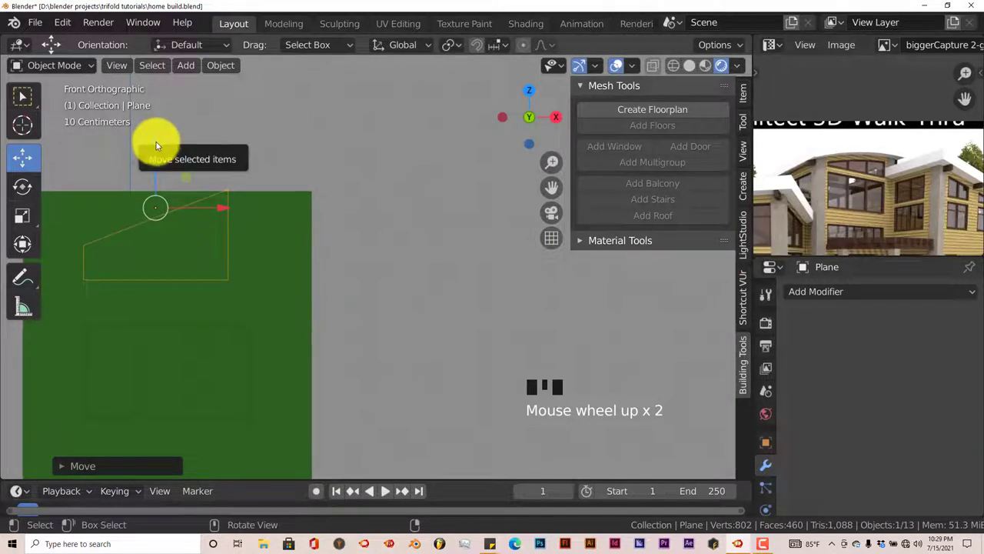
drag(154, 149, 154, 167)
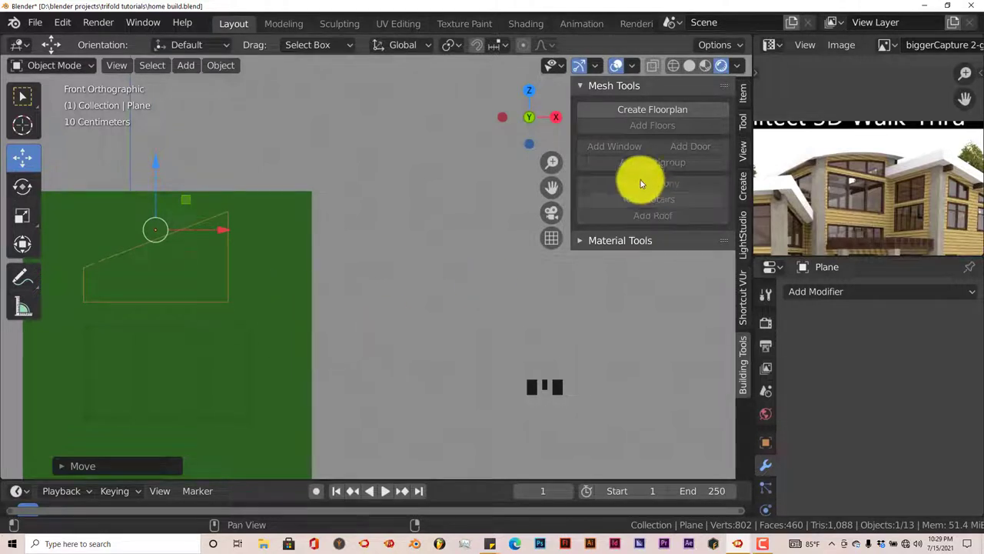
Nudge the sloped plane slightly along X and lower it along Z on the green wall.
drag(549, 187, 657, 195)
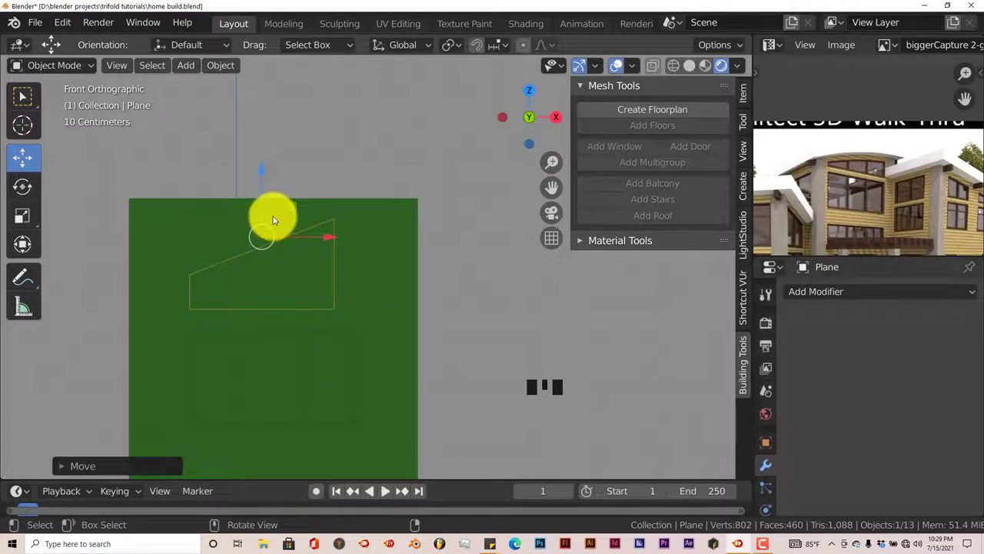
drag(322, 237, 326, 239)
drag(266, 176, 262, 188)
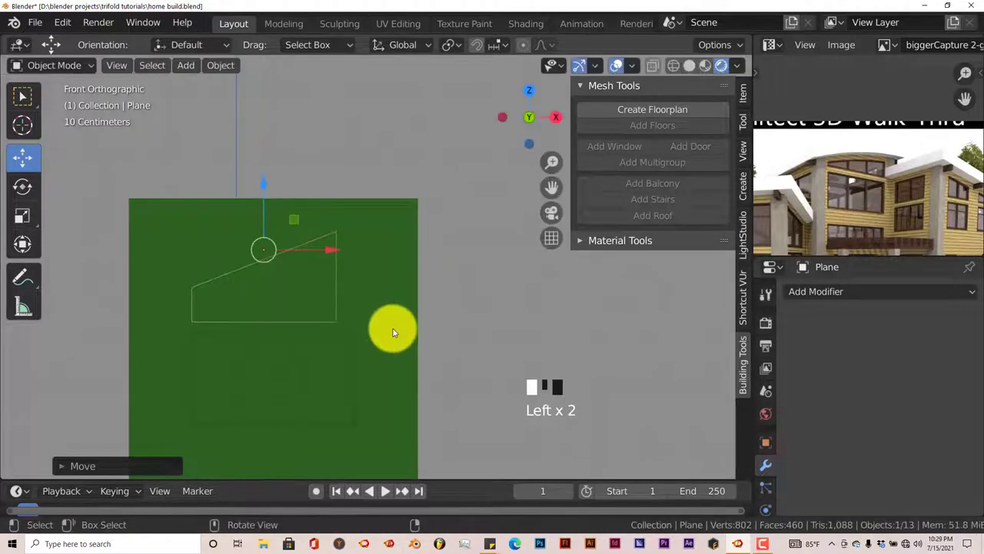
Move the sloped plane along Y until it sits in front of the green wall, and return to the front view.
middle_drag(393, 329, 446, 213)
drag(420, 218, 325, 241)
key(KP_1)
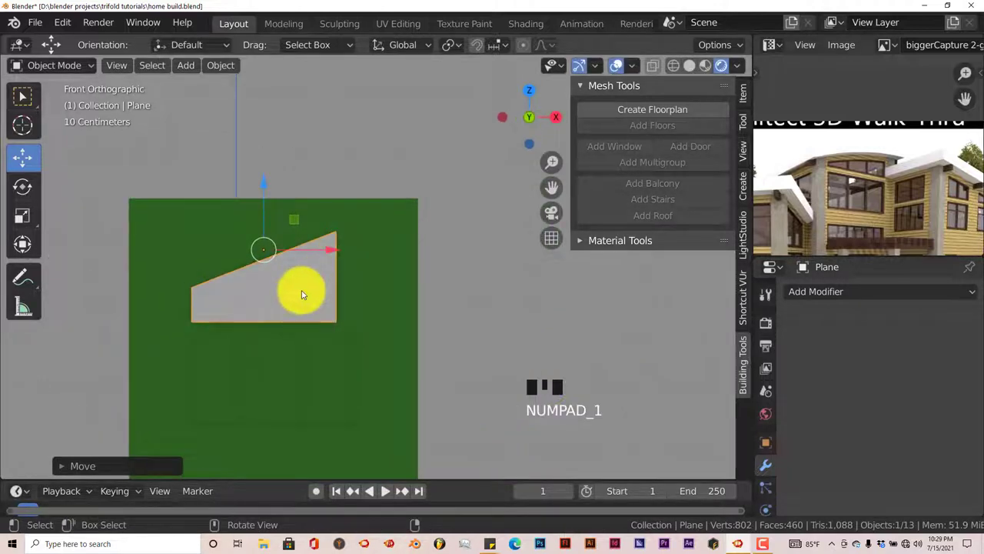
scroll(361, 304, up, 2)
scroll(342, 315, down, 1)
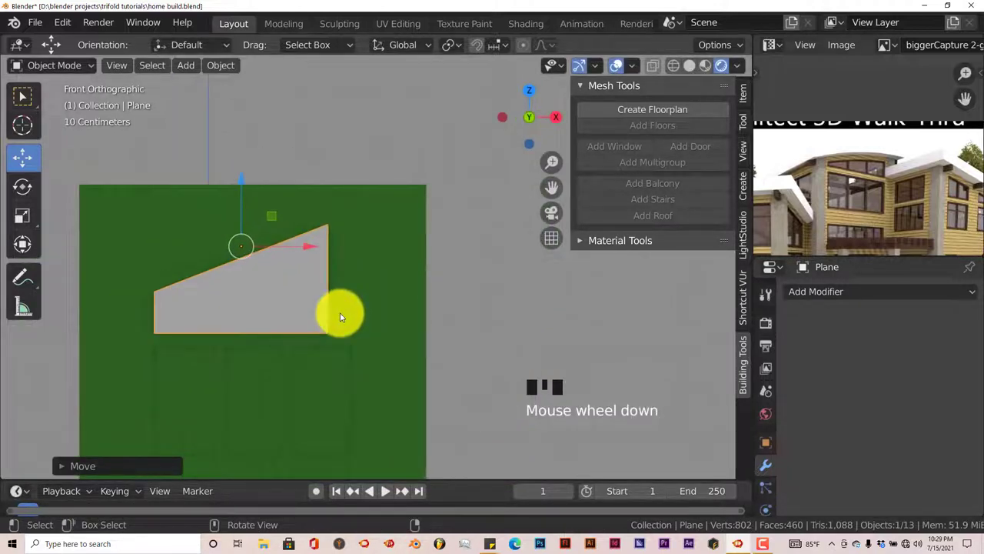
Move the plane's right edge along X to line up with the window below, and scale the plane down along Z in object mode.
key(Tab)
click(125, 67)
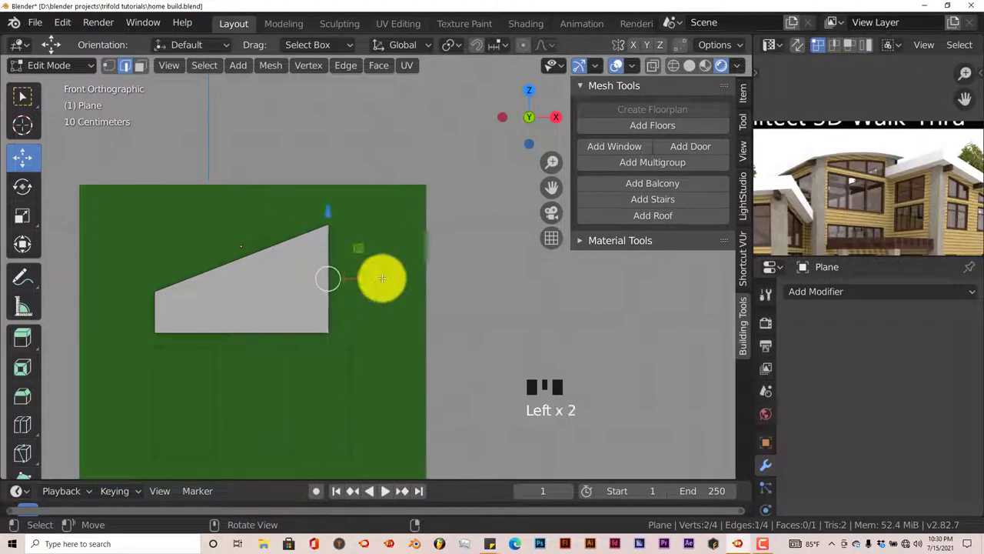
drag(384, 277, 413, 279)
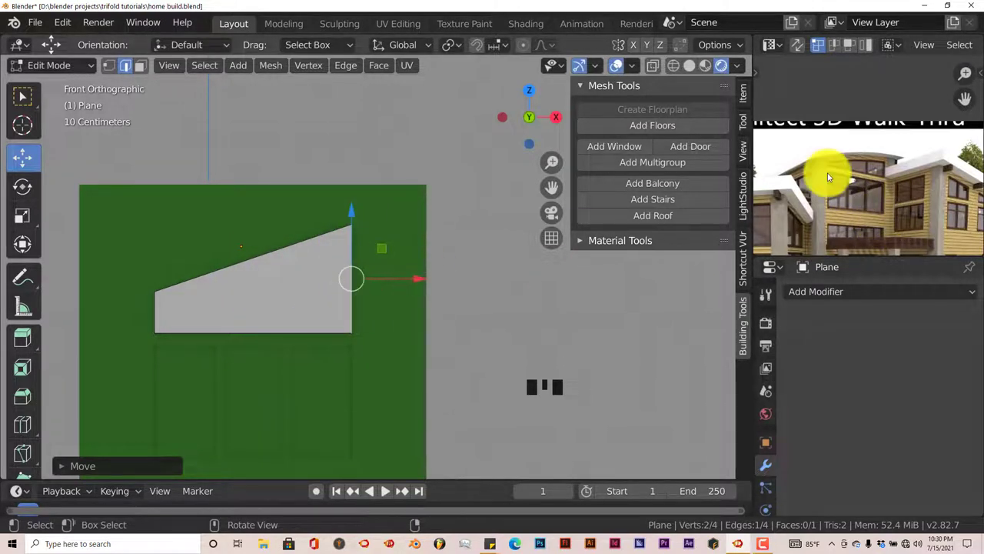
scroll(843, 164, up, 2)
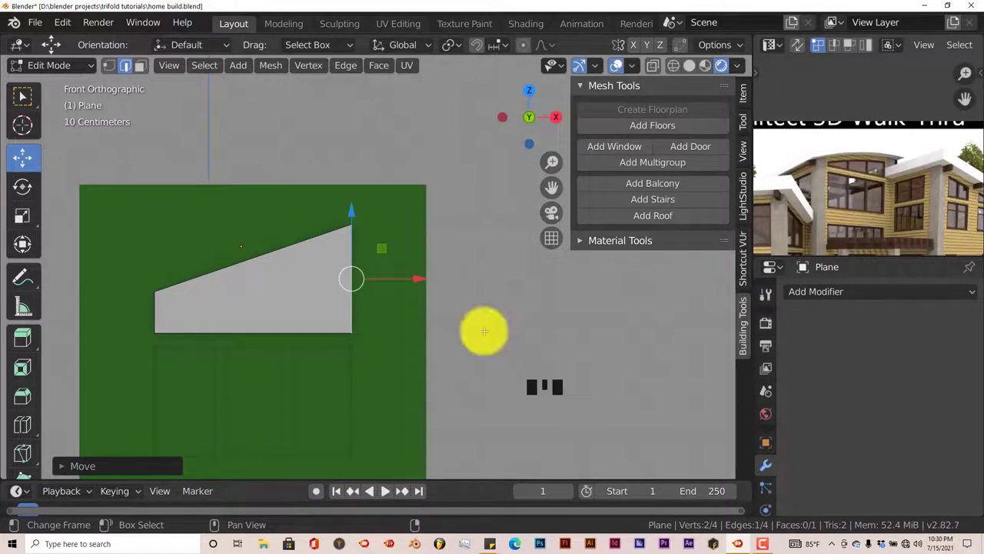
key(Tab)
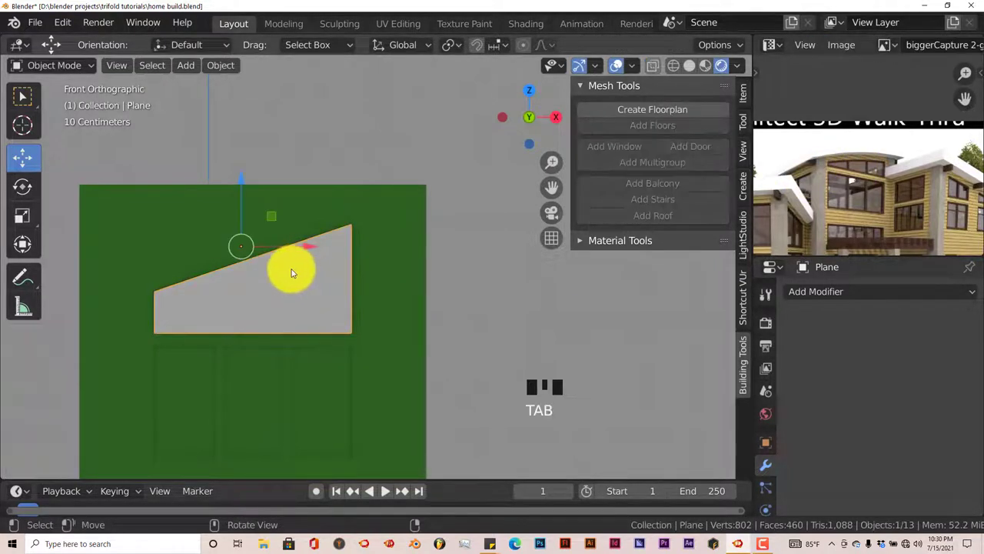
key(s)
key(z)
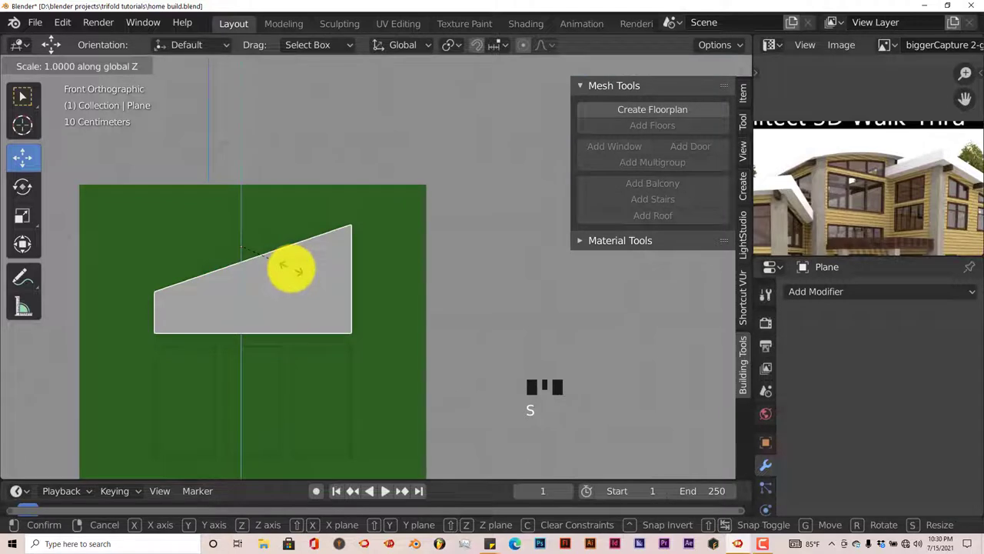
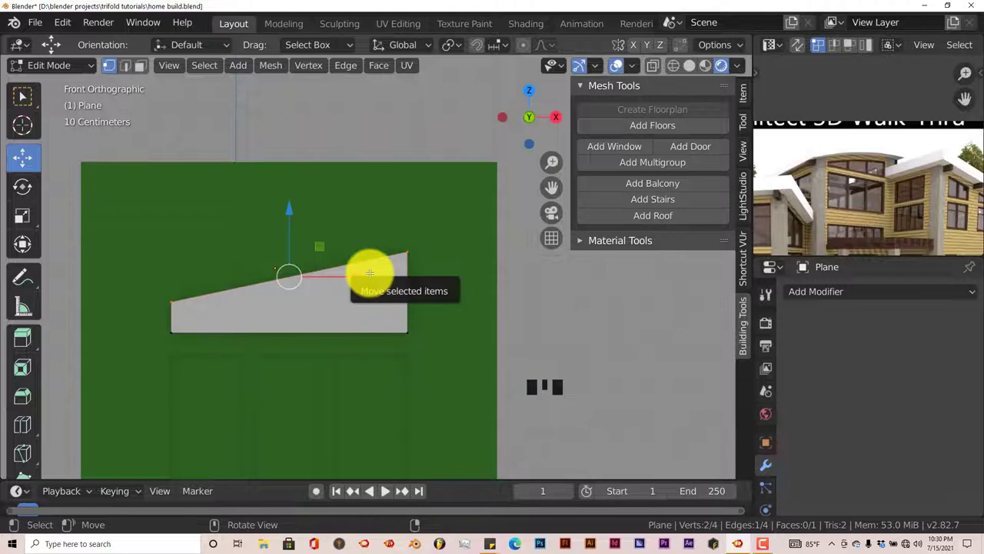
Subdivide the plane's sloped top edge with 10 cuts.
key(w)
click(339, 132)
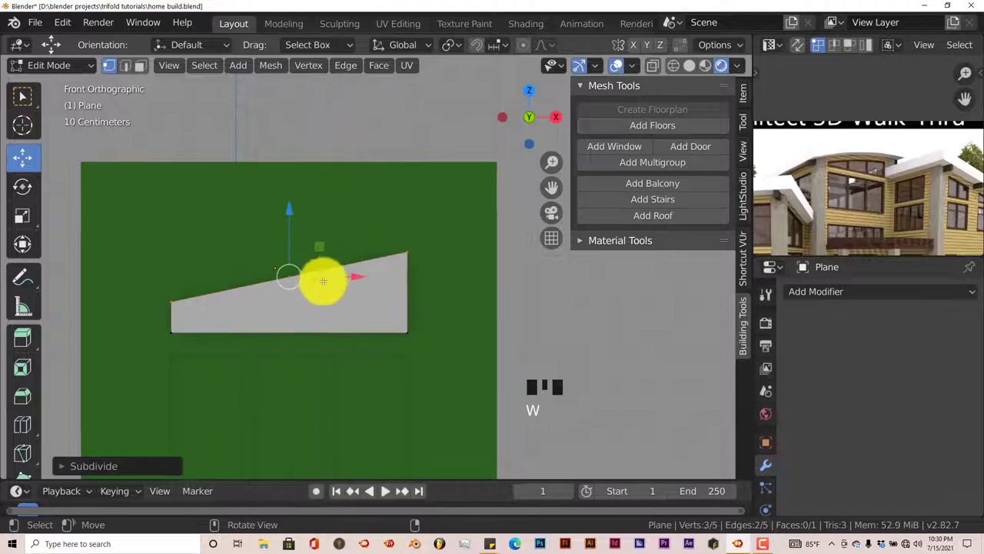
click(54, 465)
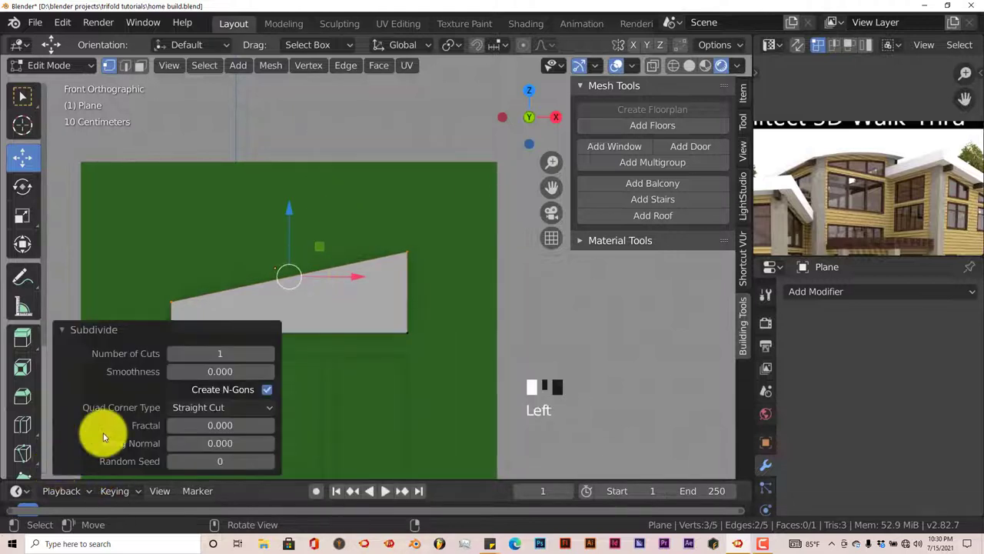
click(206, 355)
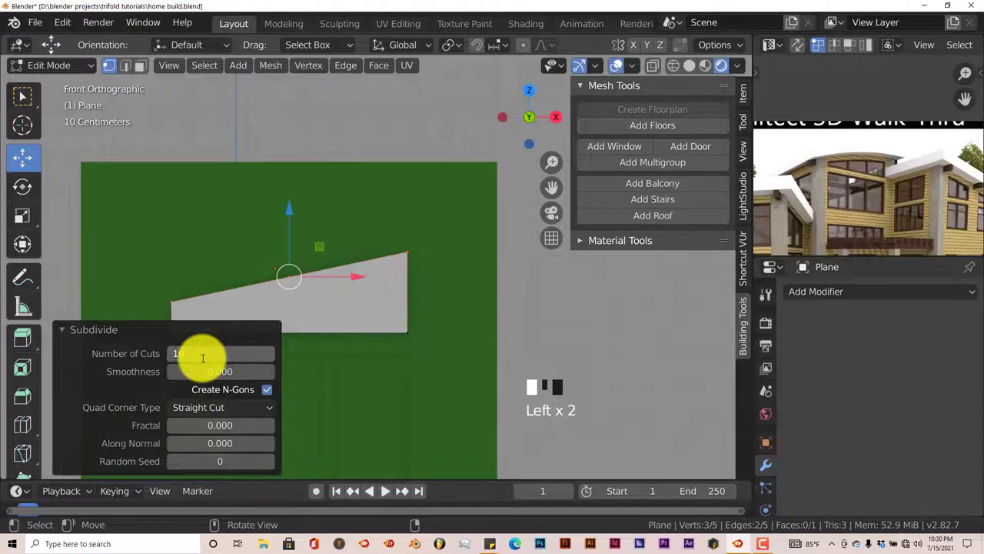
text(0)
key(Return)
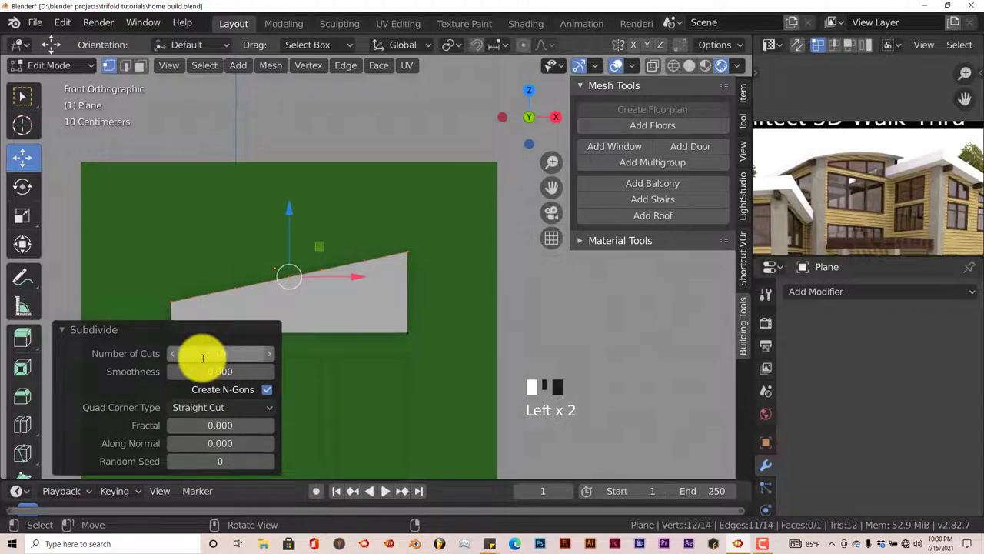
click(62, 329)
Frame the curved top window in the reference image and circle-select only the middle vertex of the plane's sloped top edge.
scroll(276, 347, up, 2)
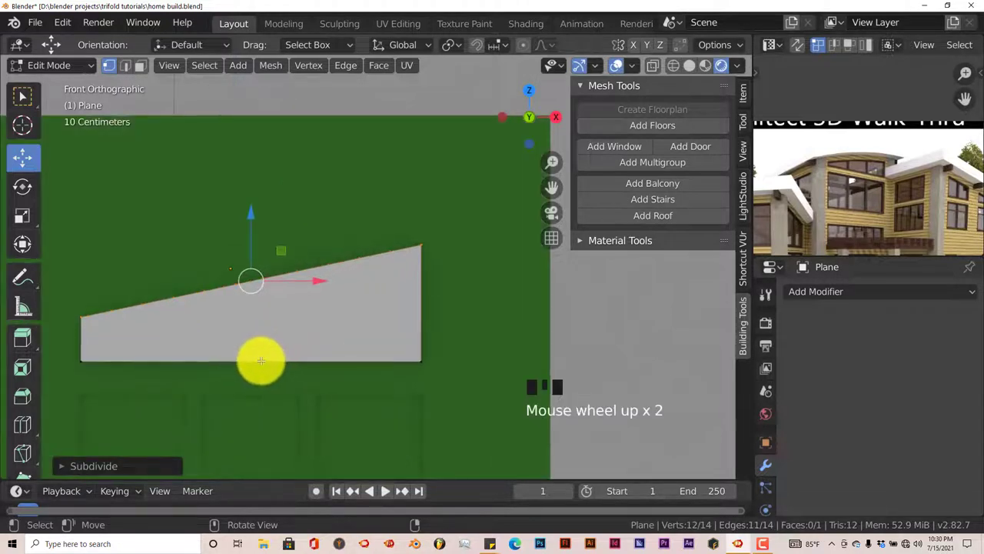
drag(551, 187, 621, 176)
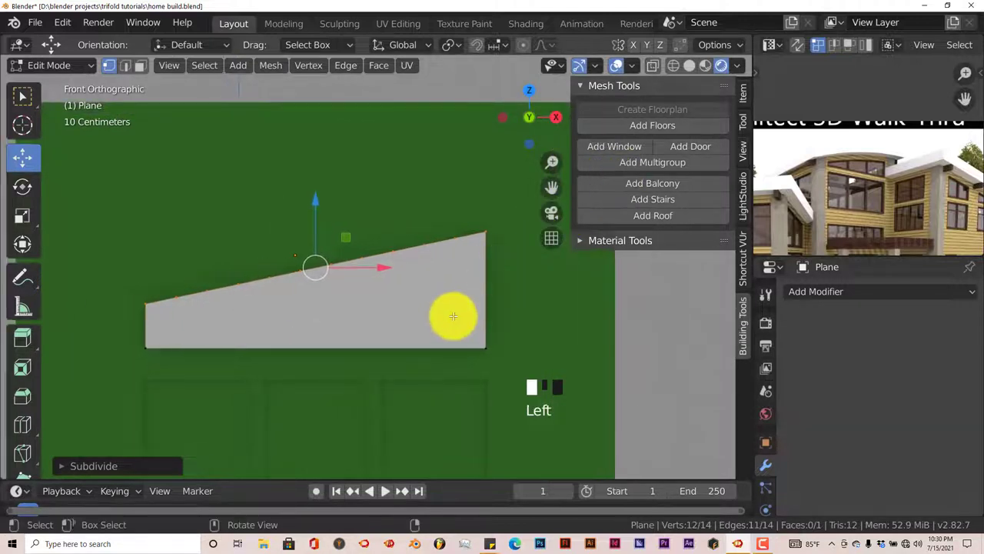
scroll(453, 317, up, 1)
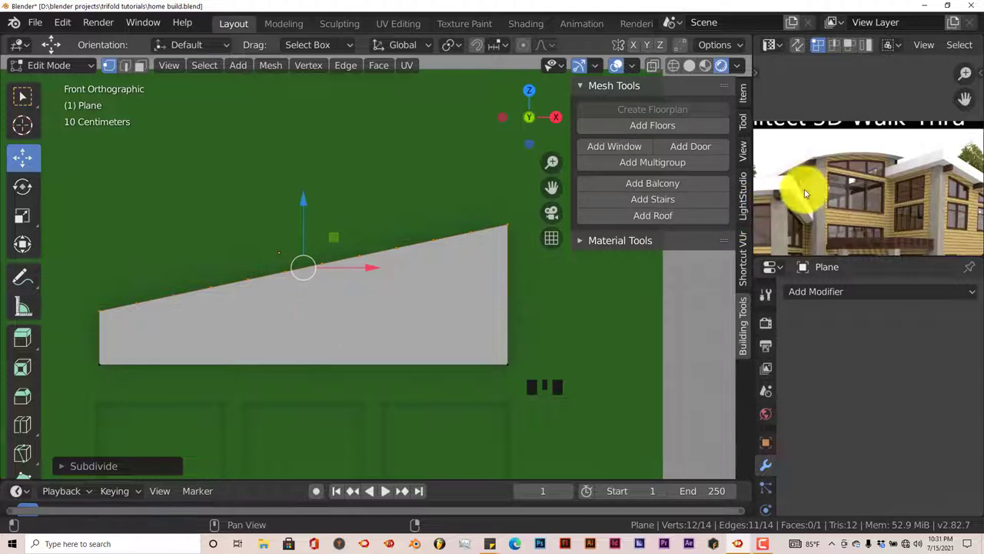
scroll(862, 182, up, 4)
mouse_move(867, 182)
middle_down()
mouse_move(867, 193)
mouse_move(784, 182)
mouse_move(870, 177)
middle_up()
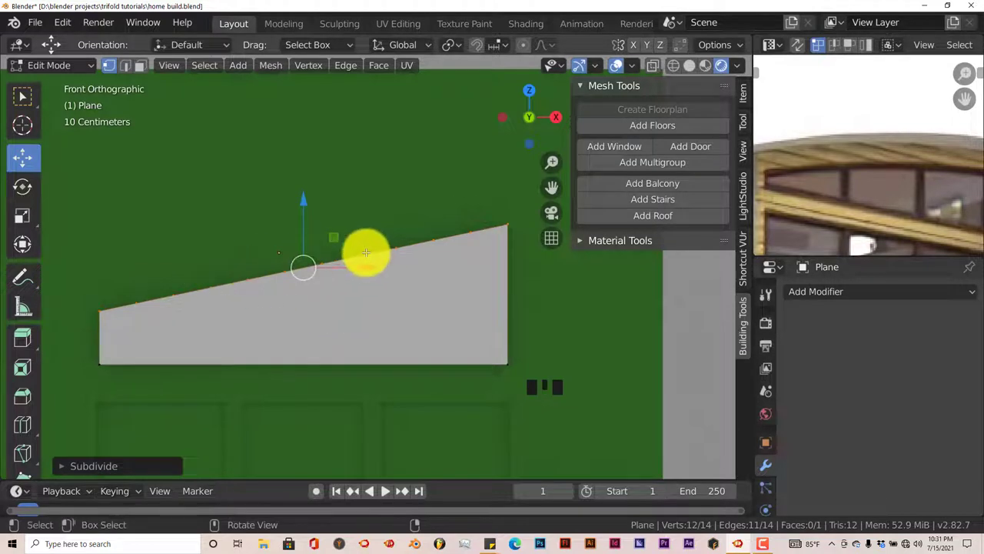
key(a)
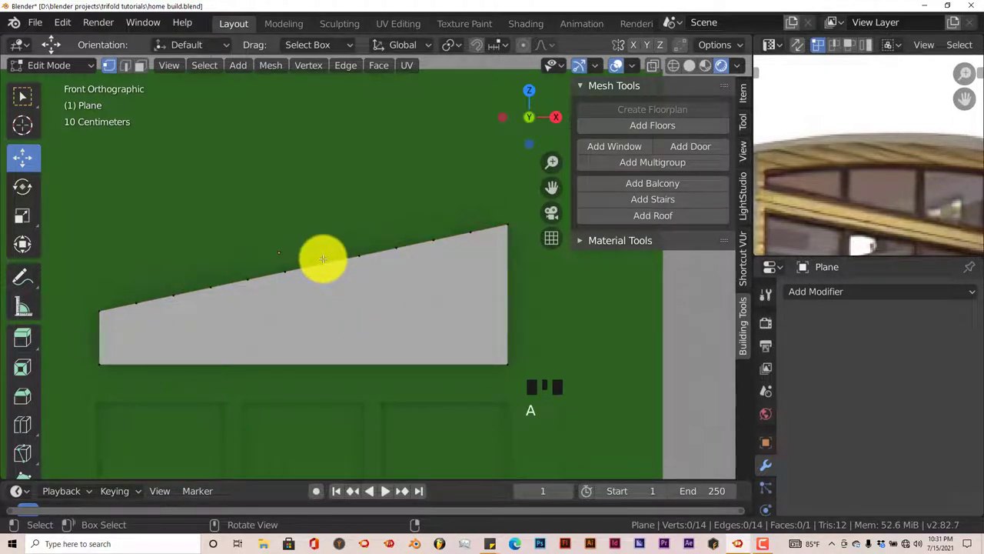
key(c)
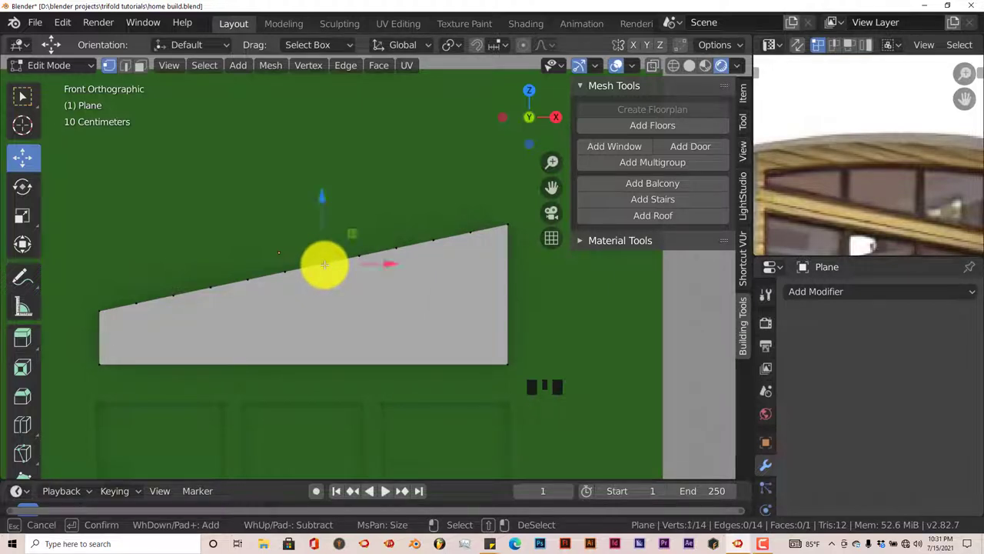
mouse_move(318, 265)
mouse_down()
mouse_move(334, 305)
mouse_move(326, 266)
mouse_move(321, 295)
mouse_move(347, 304)
mouse_move(400, 262)
mouse_move(364, 315)
mouse_up()
right_click(363, 315)
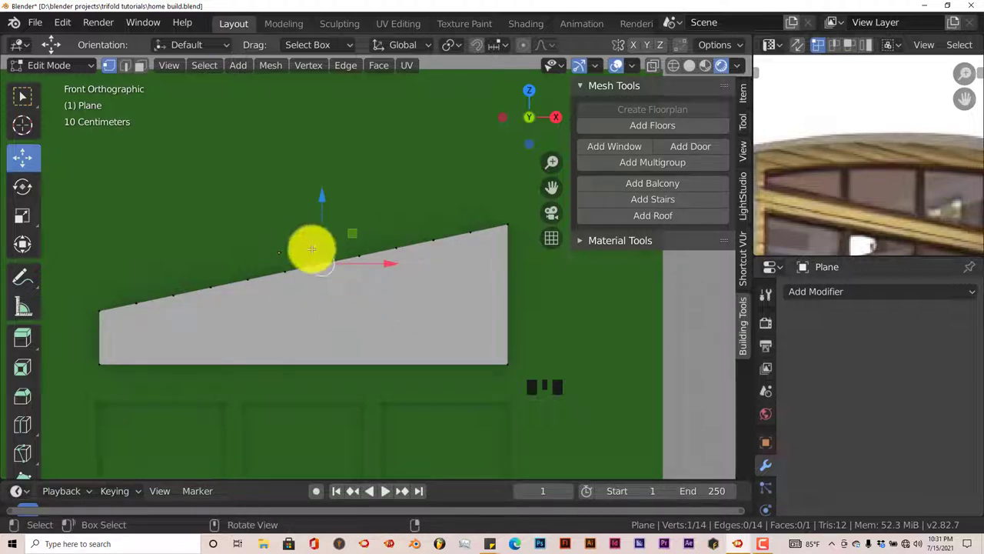
Enable proportional editing and raise the middle vertex about 0.23 m along Z with a proportional size of 1.61 to curve the top edge.
click(523, 46)
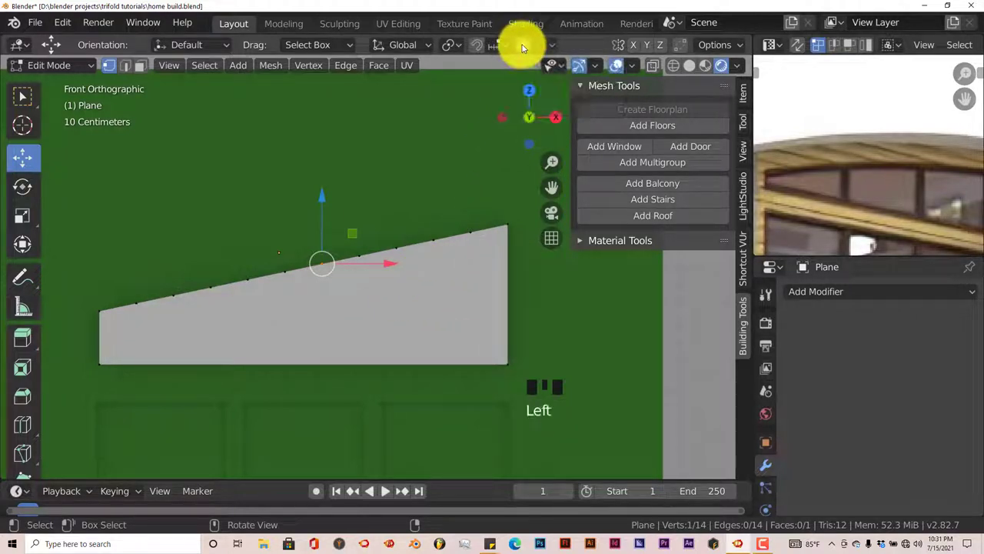
drag(324, 200, 329, 177)
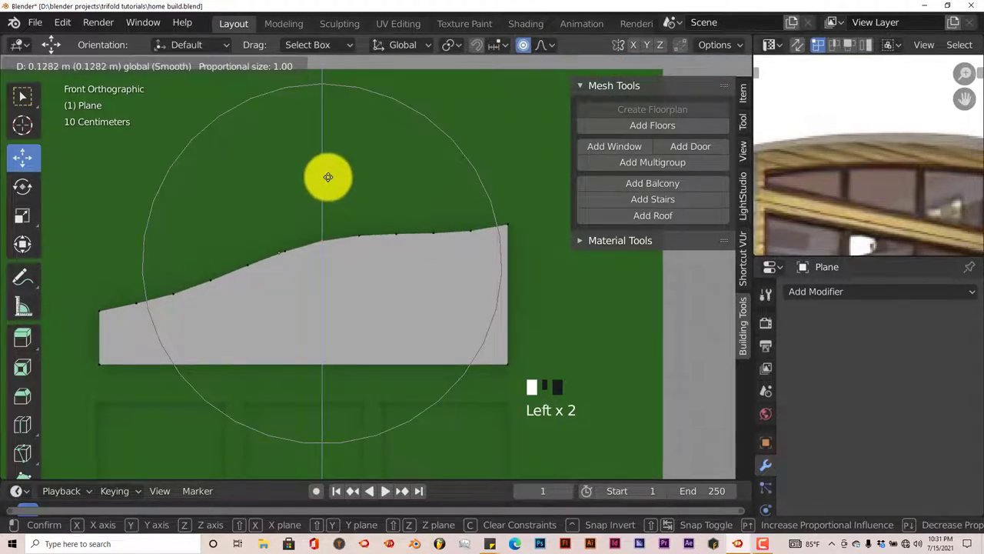
scroll(329, 177, up, 1)
scroll(328, 177, up, 1)
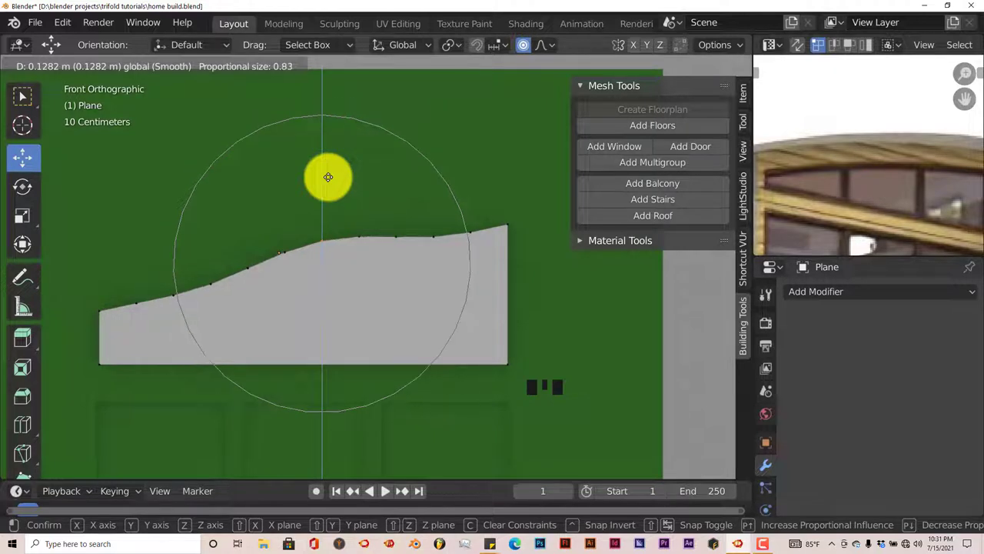
scroll(328, 177, down, 3)
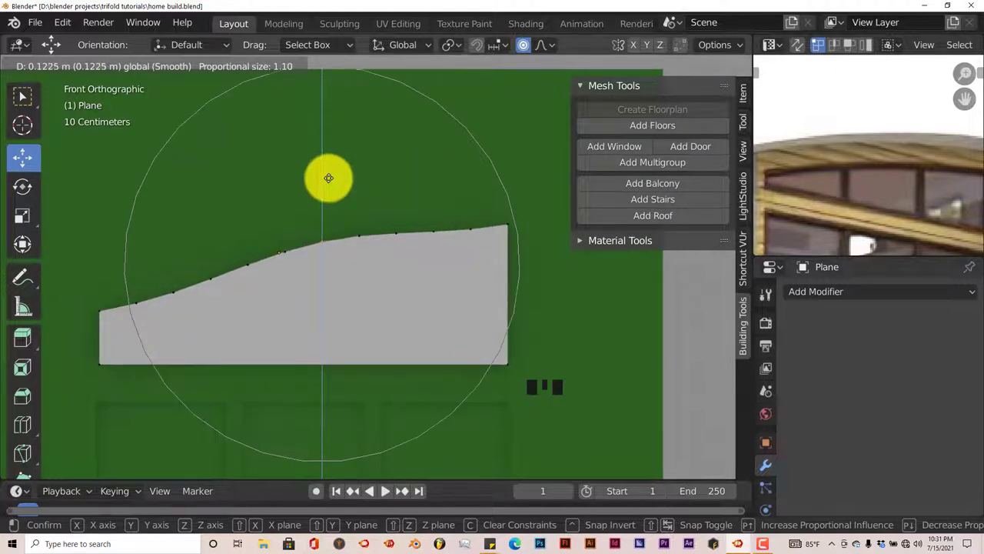
scroll(328, 178, up, 2)
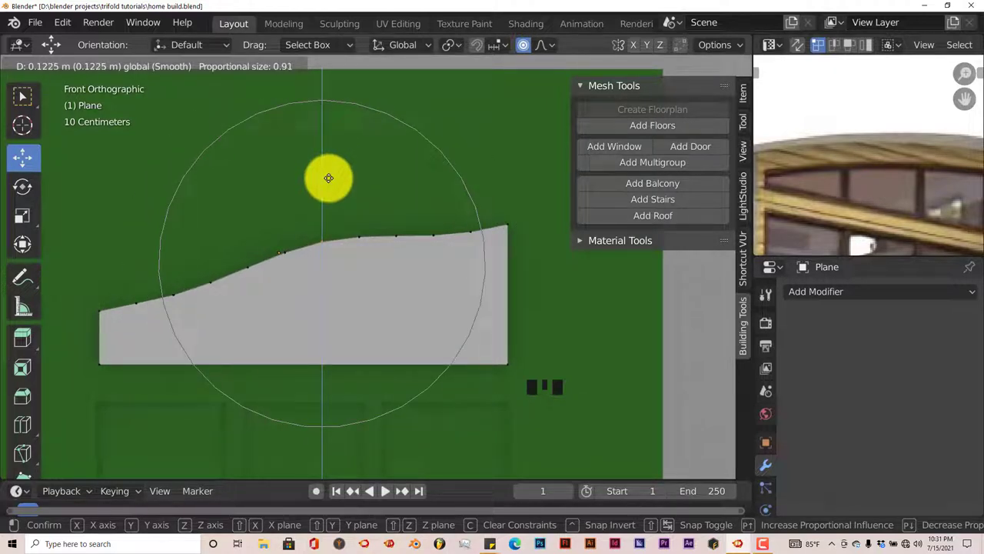
scroll(329, 178, down, 2)
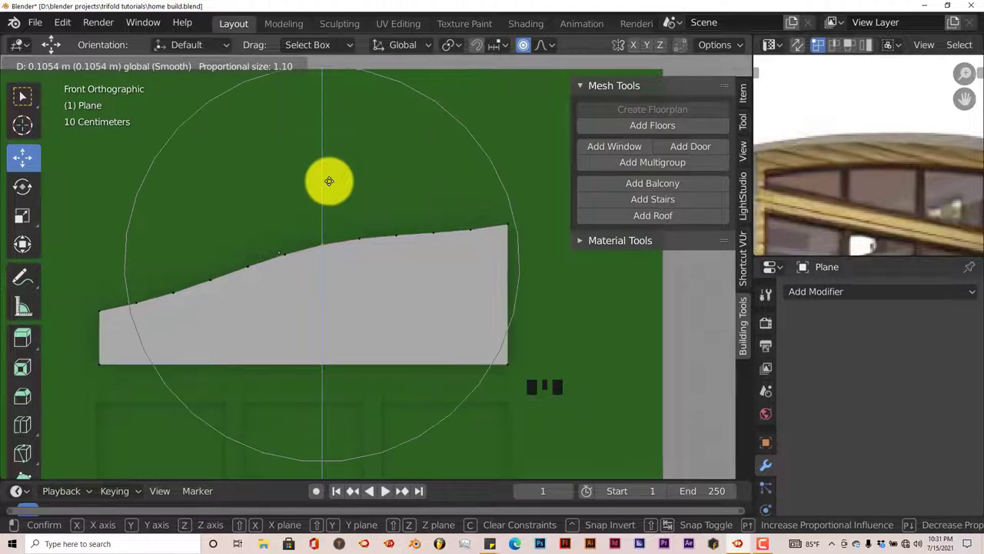
scroll(328, 180, down, 1)
scroll(329, 179, up, 2)
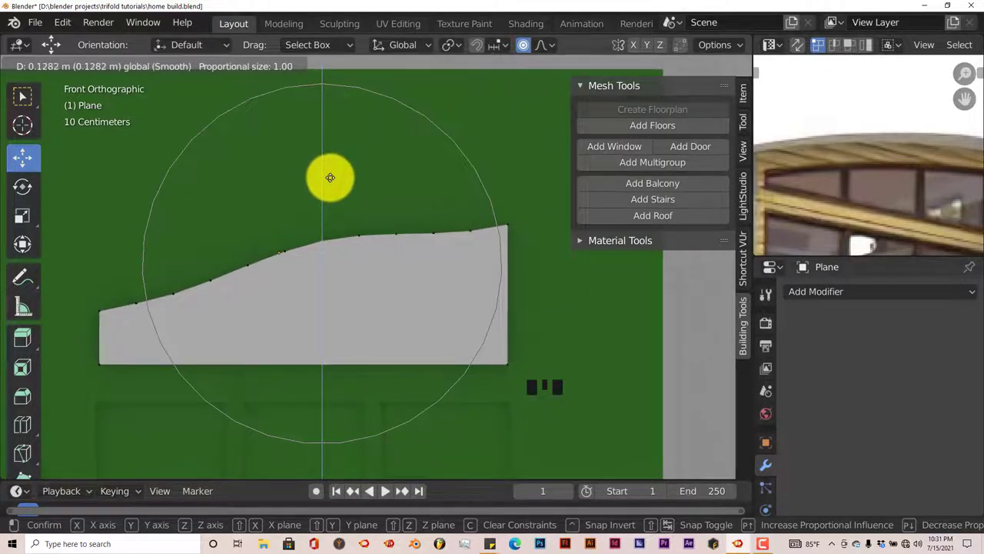
scroll(329, 177, down, 5)
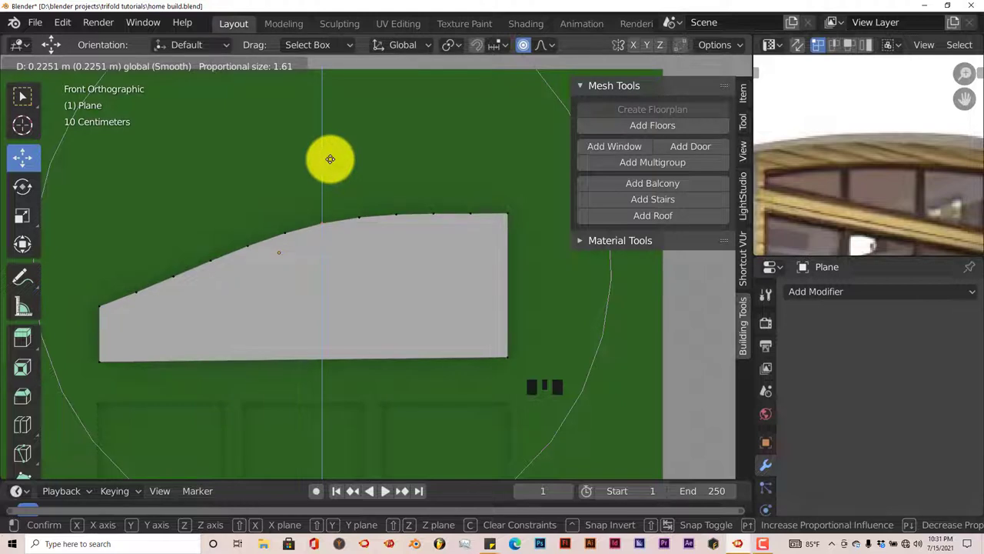
click(330, 159)
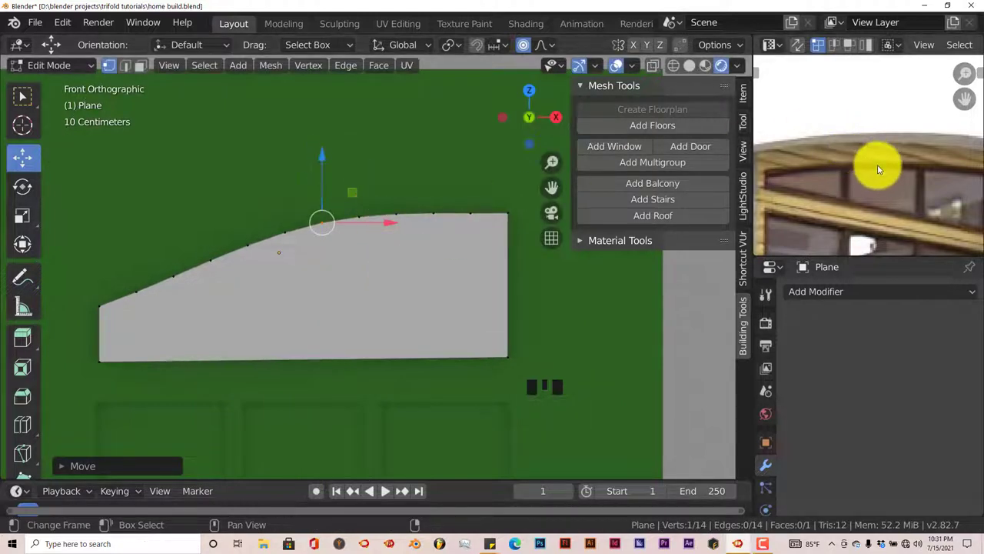
Return to object mode and view the curved plane on the wall from an angle, with the reference window framed for comparison.
scroll(879, 169, down, 2)
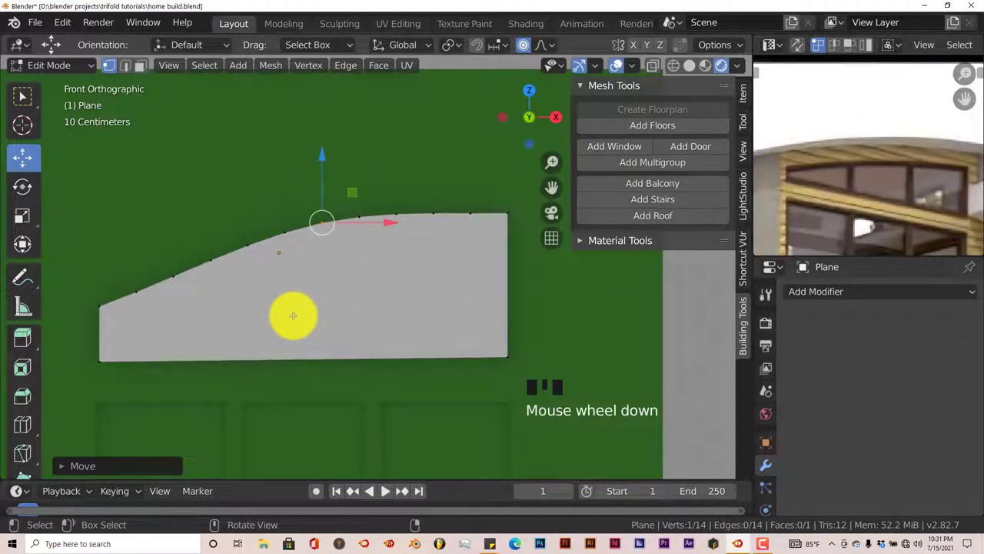
key(Tab)
scroll(293, 323, down, 2)
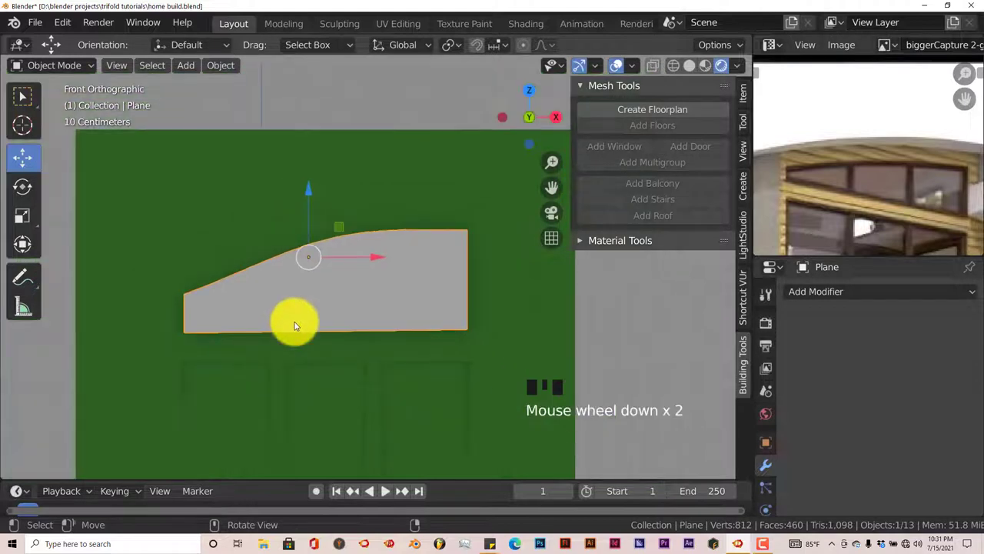
scroll(844, 206, down, 1)
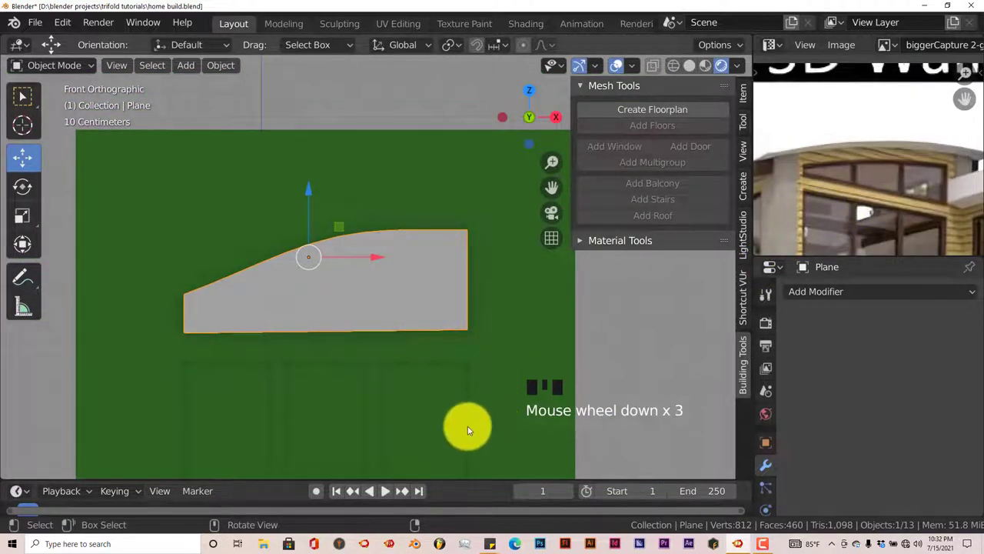
scroll(466, 435, down, 1)
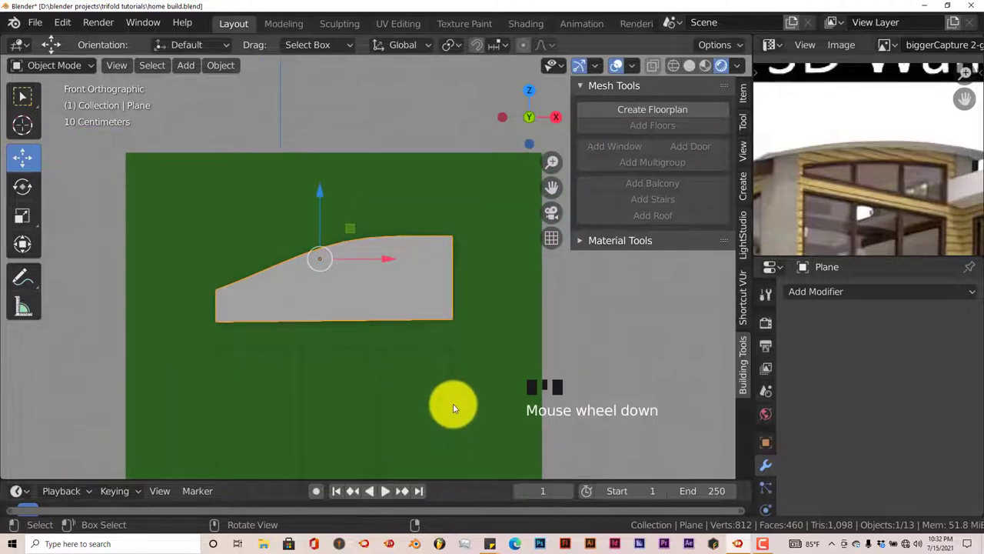
scroll(452, 403, up, 1)
middle_drag(514, 341, 446, 398)
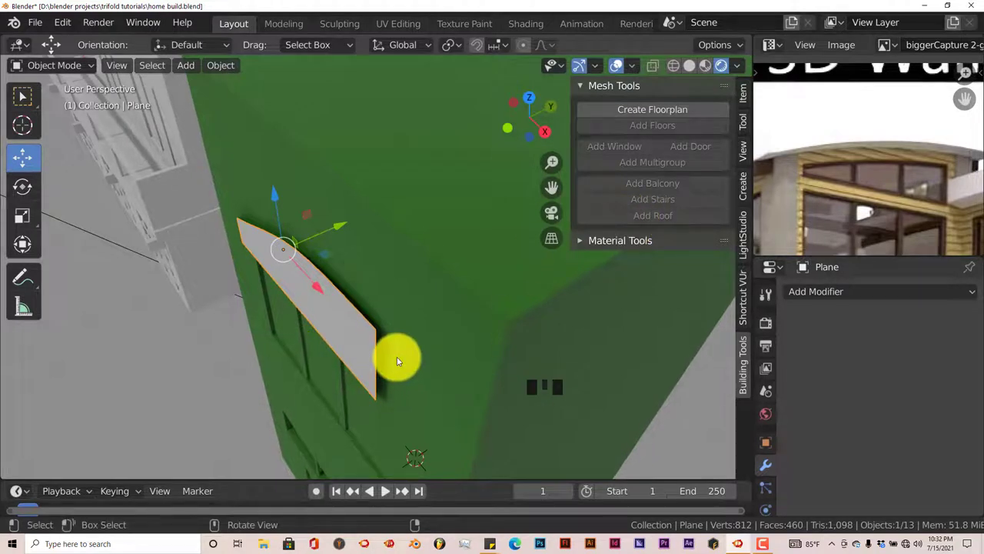
Select the entire curved plane in edit mode and extrude it in place.
mouse_move(396, 355)
middle_down()
mouse_move(398, 339)
mouse_move(399, 348)
middle_up()
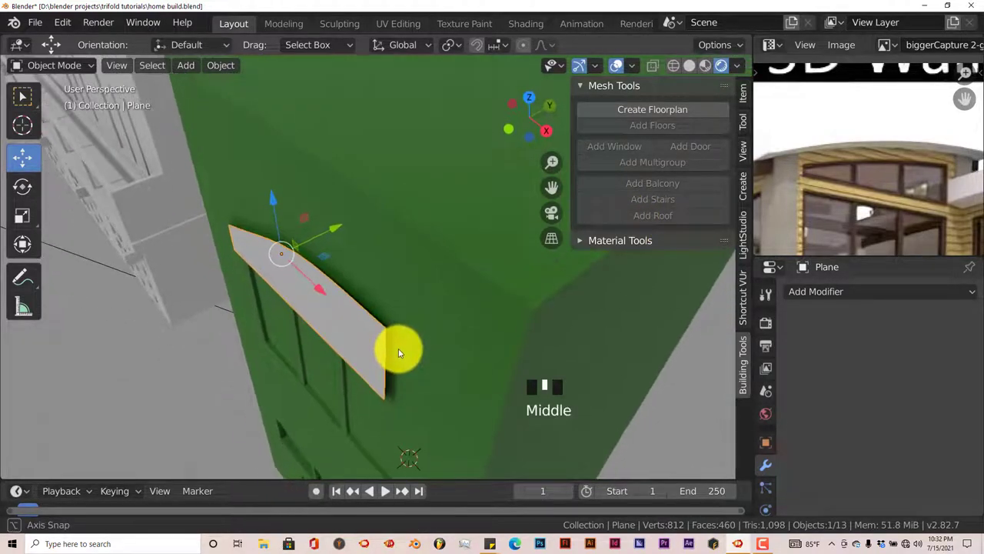
key(Tab)
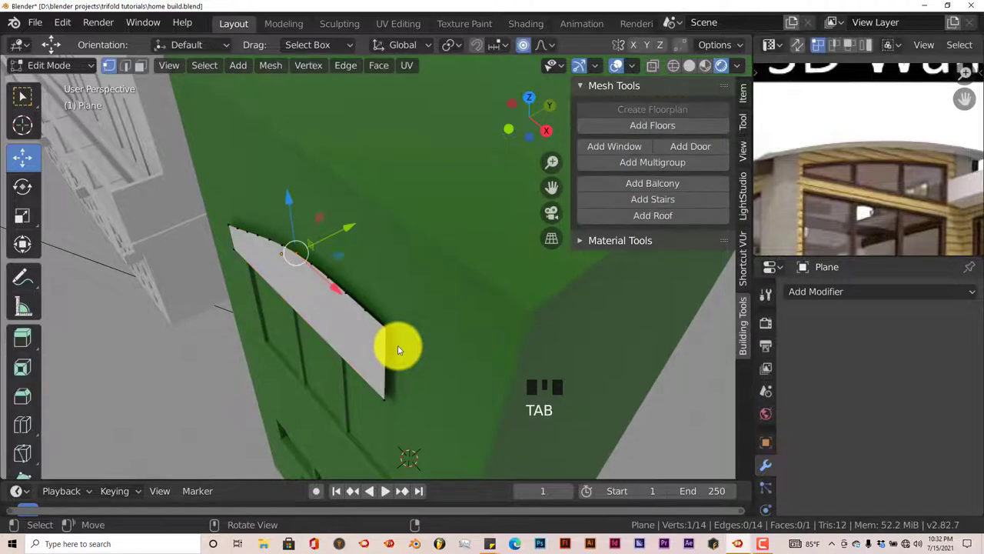
key(a)
key(a)
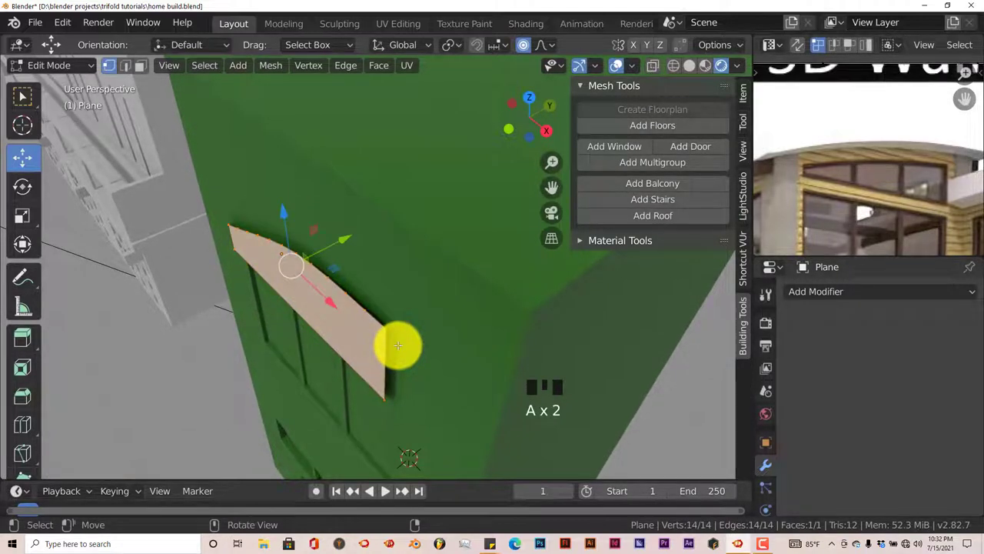
key(e)
click(398, 345)
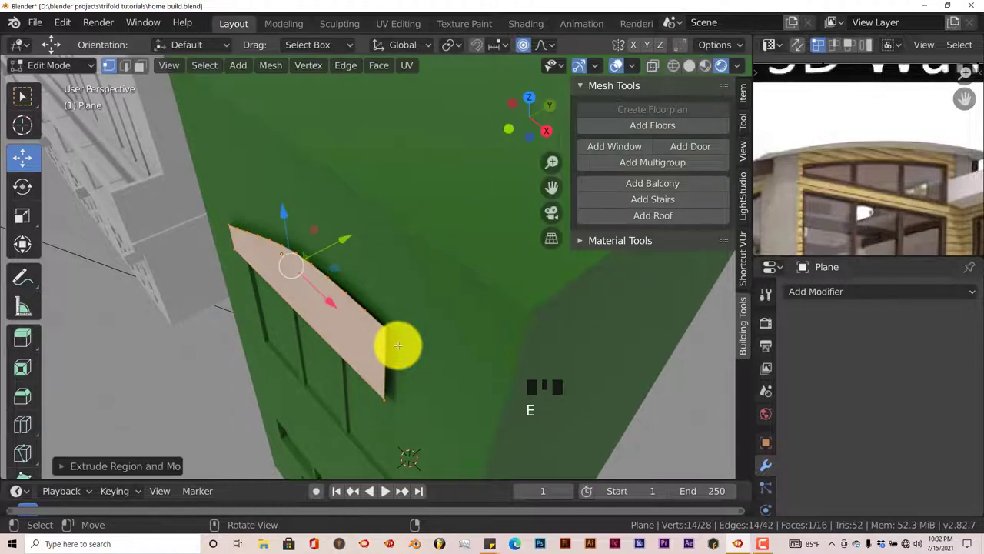
Turn off proportional editing and move the extruded face along Y into the wall to give the curved shape depth.
drag(343, 240, 359, 229)
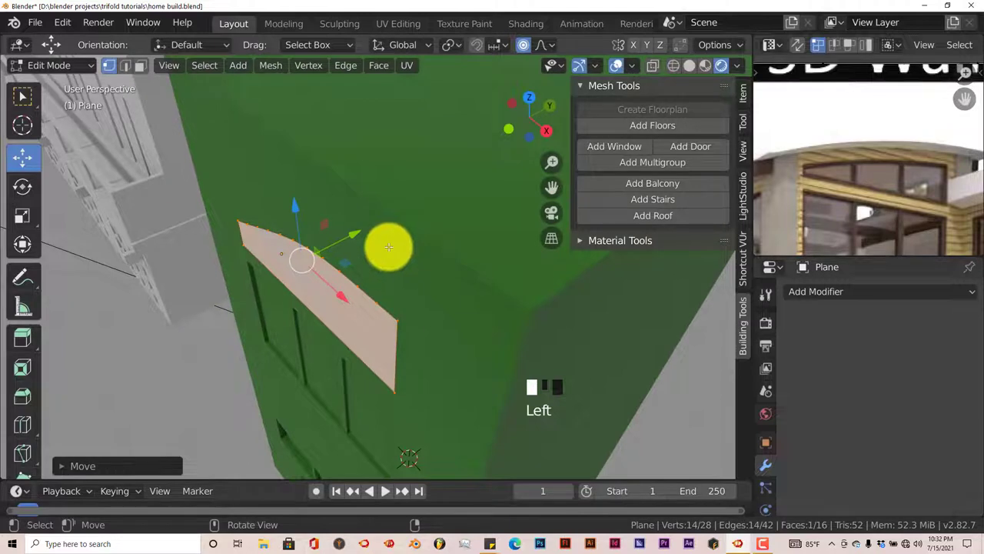
key(ctrl+z)
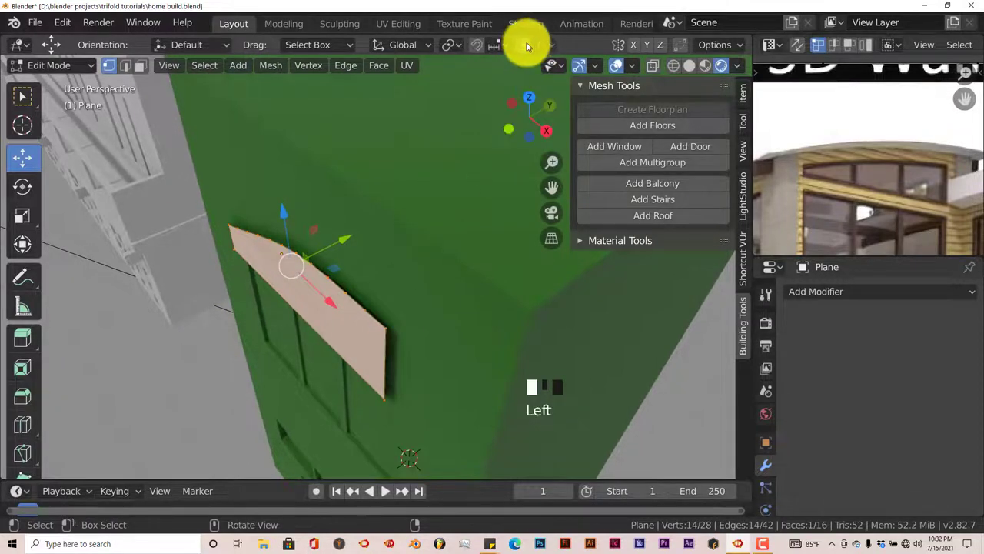
drag(351, 230, 403, 219)
Return to object mode and move the curved solid outward along Y so that it sits partly in front of the wall.
key(Tab)
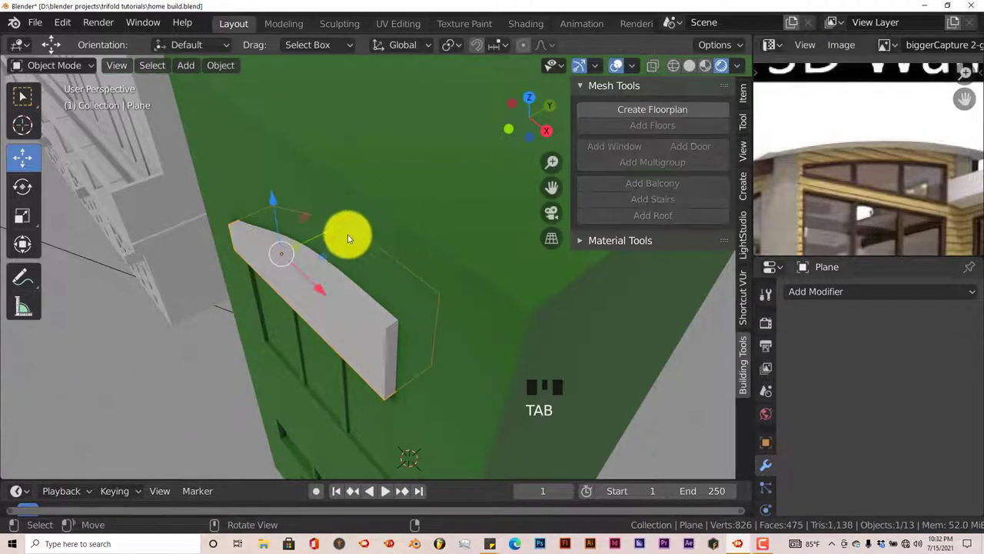
drag(336, 232, 303, 254)
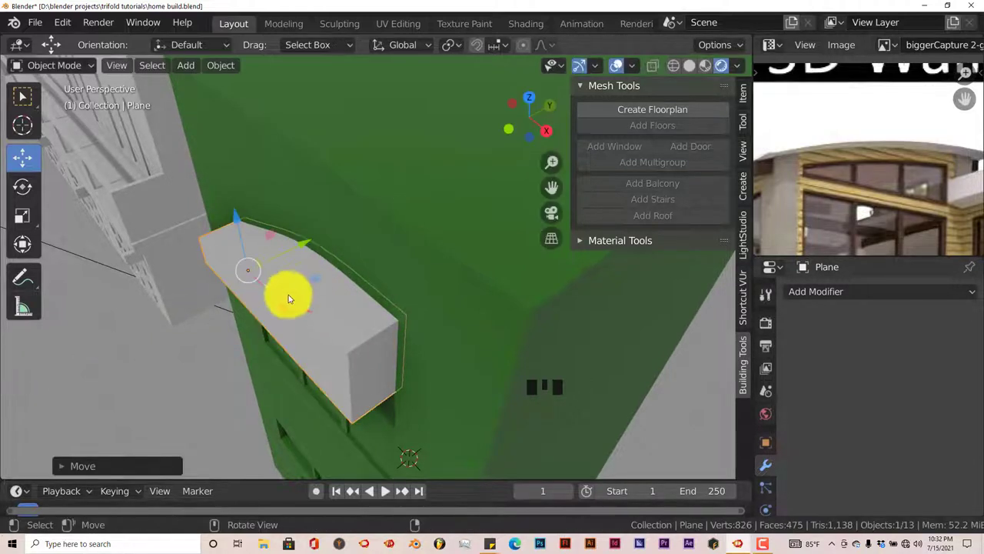
drag(306, 246, 308, 242)
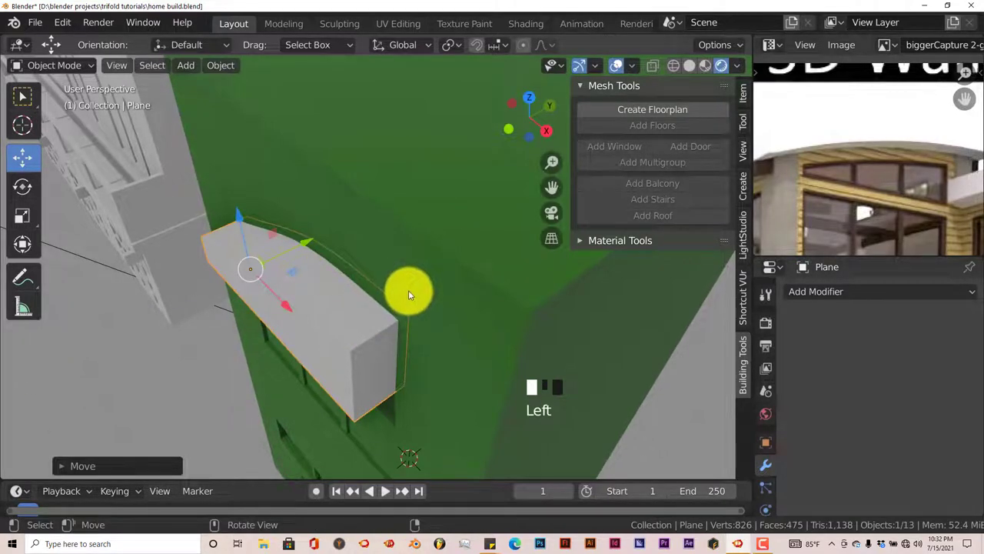
Add a Boolean modifier to the green wall with operation Difference and the curved solid as its object, and apply it.
key(KP_1)
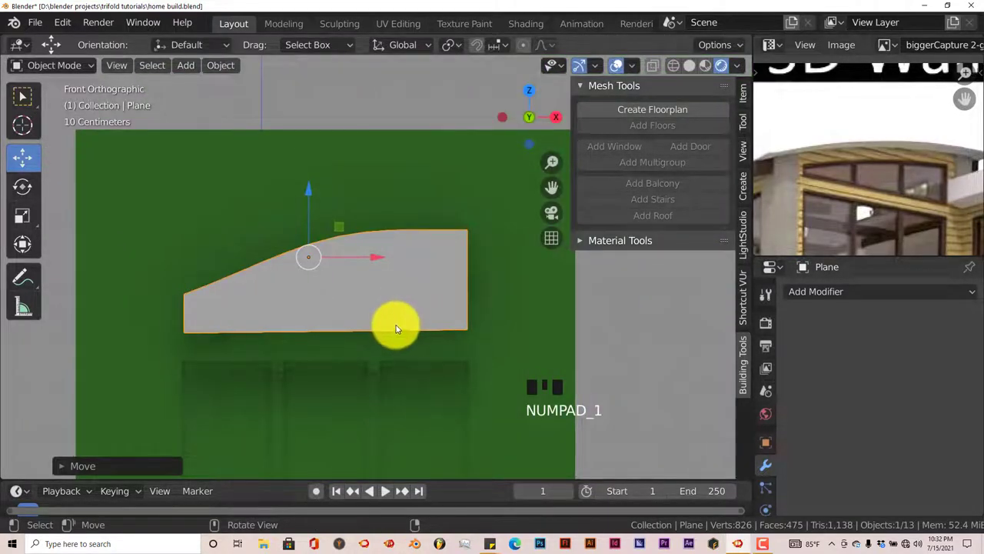
click(416, 188)
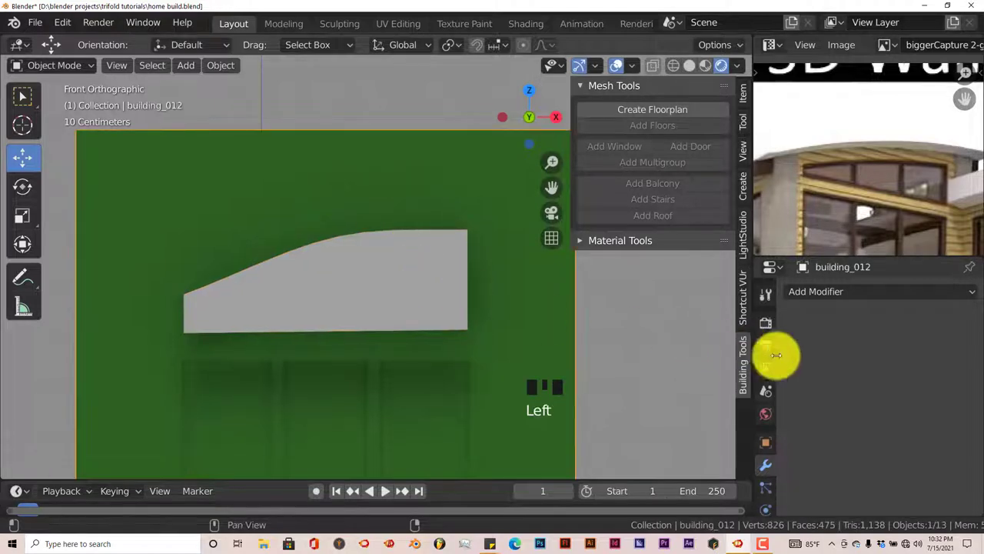
click(818, 292)
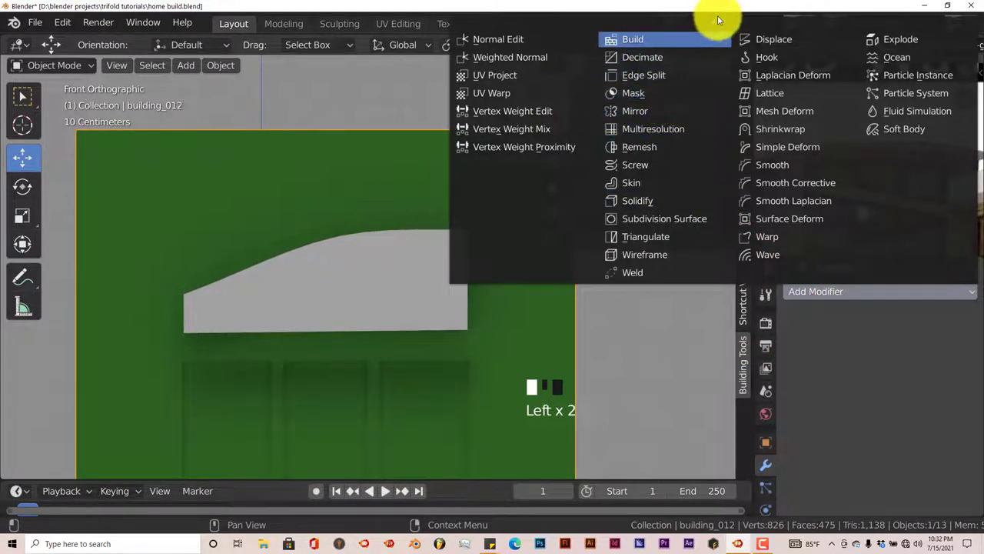
mouse_move(717, 20)
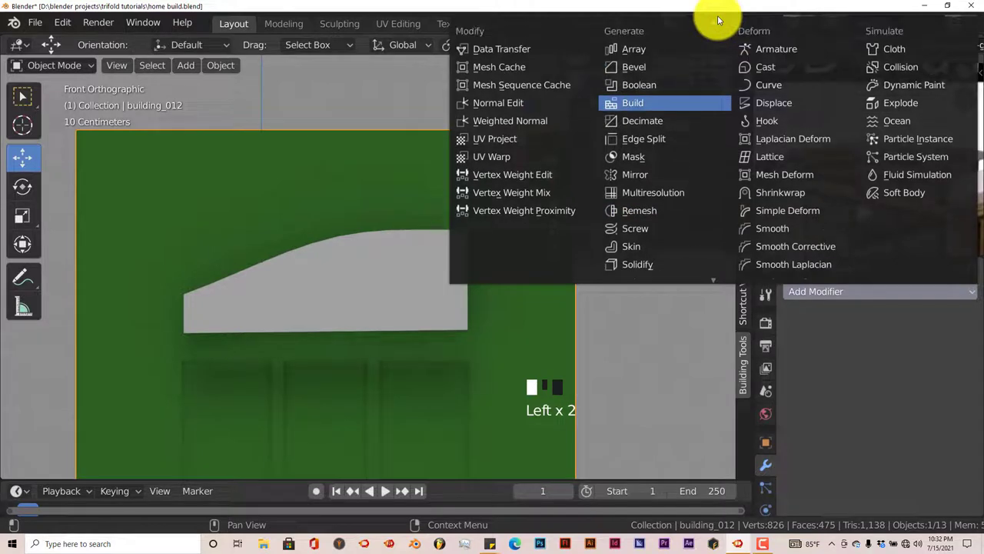
click(638, 85)
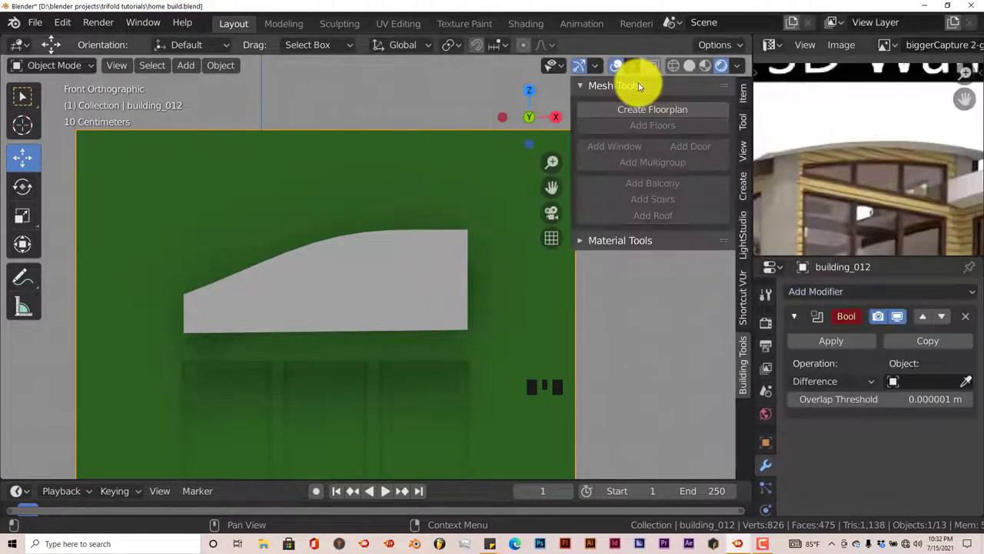
click(967, 382)
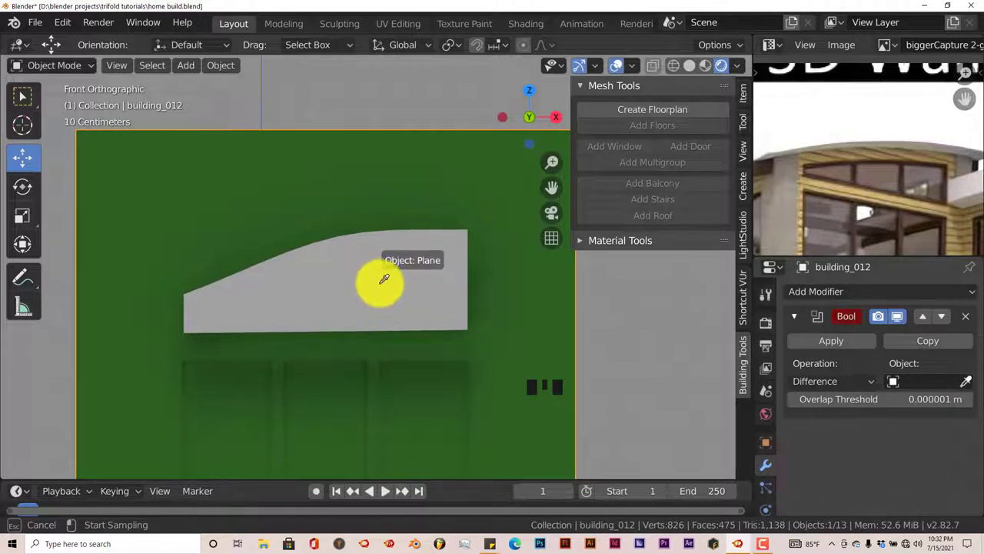
click(383, 276)
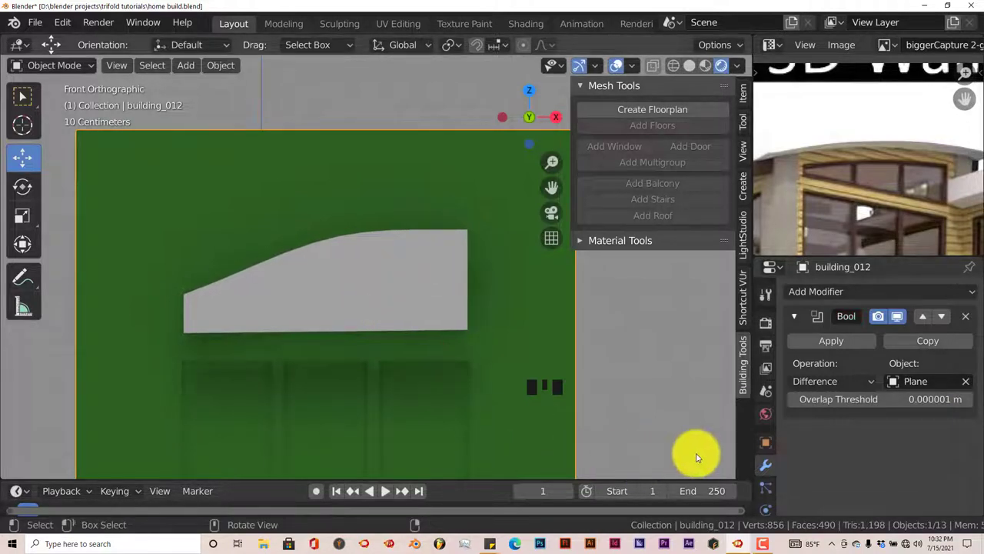
click(821, 344)
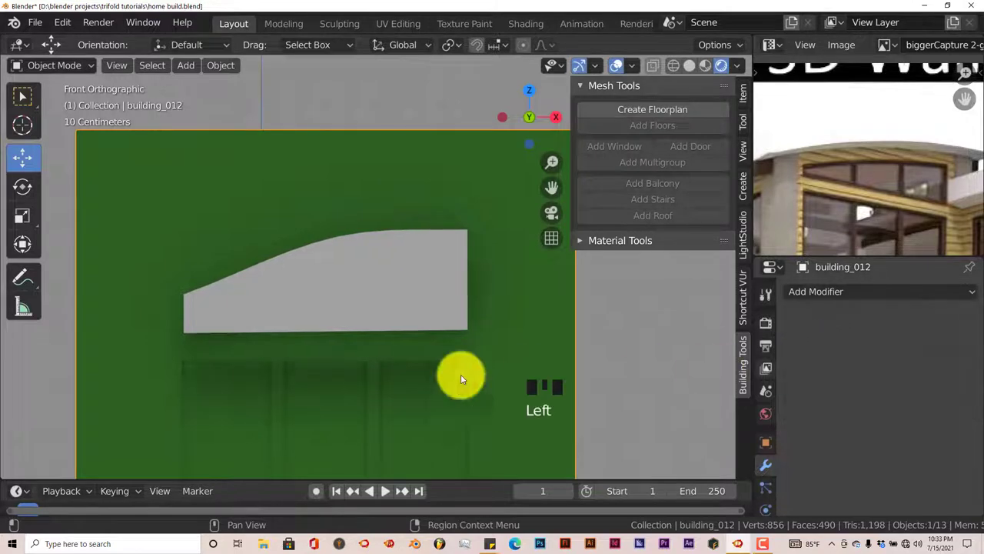
Move the curved cutter out of the wall along Y and aside along X to clear the new recess.
middle_drag(461, 378, 341, 362)
click(339, 362)
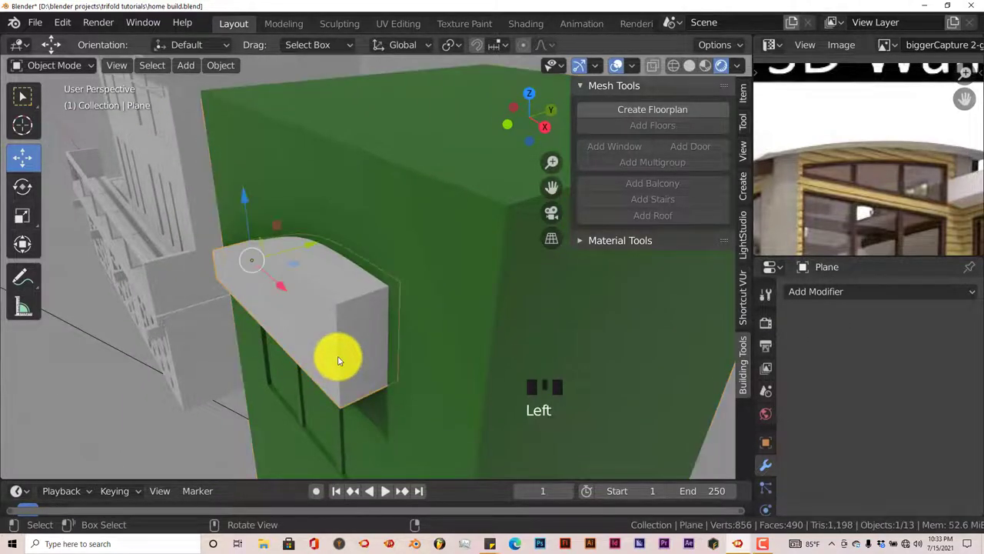
drag(305, 244, 230, 268)
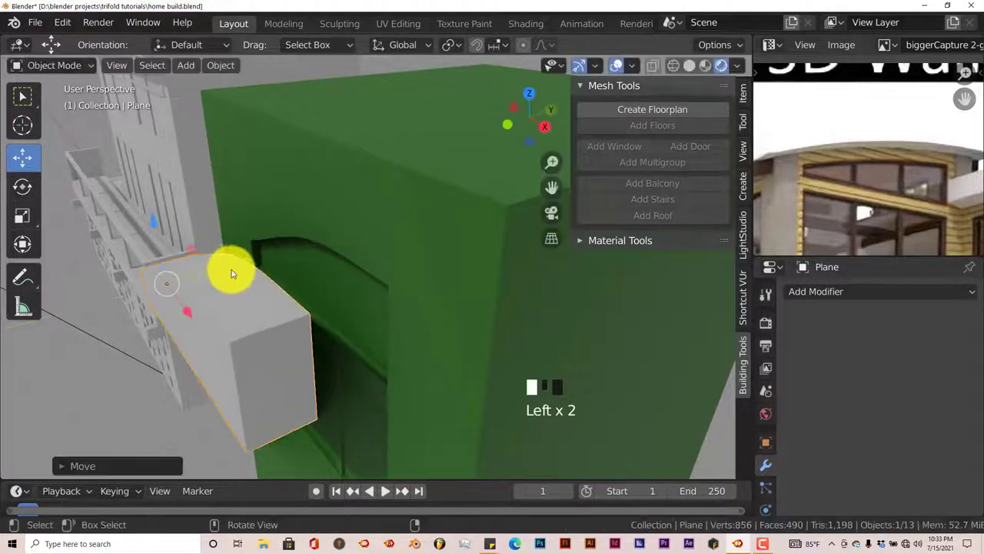
middle_drag(362, 325, 390, 304)
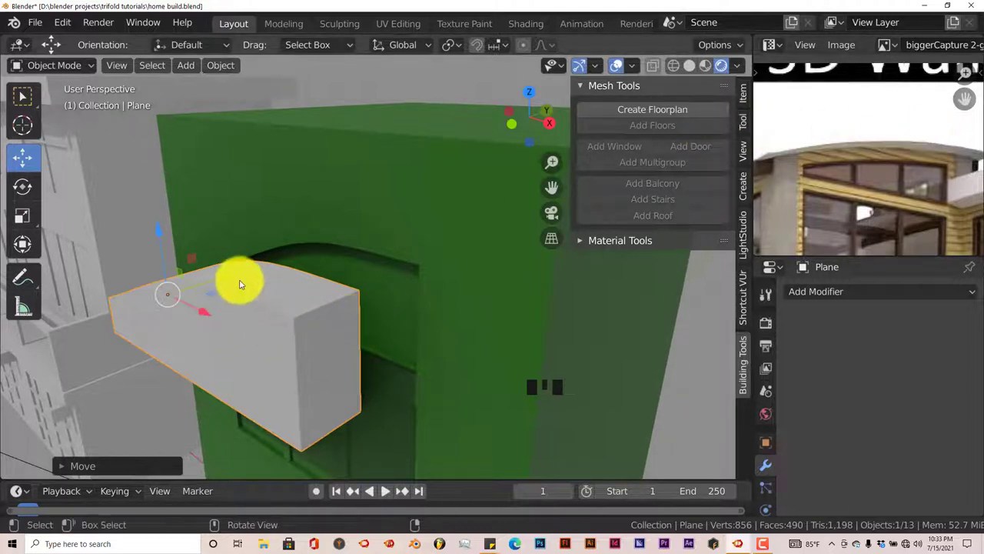
drag(220, 279, 220, 275)
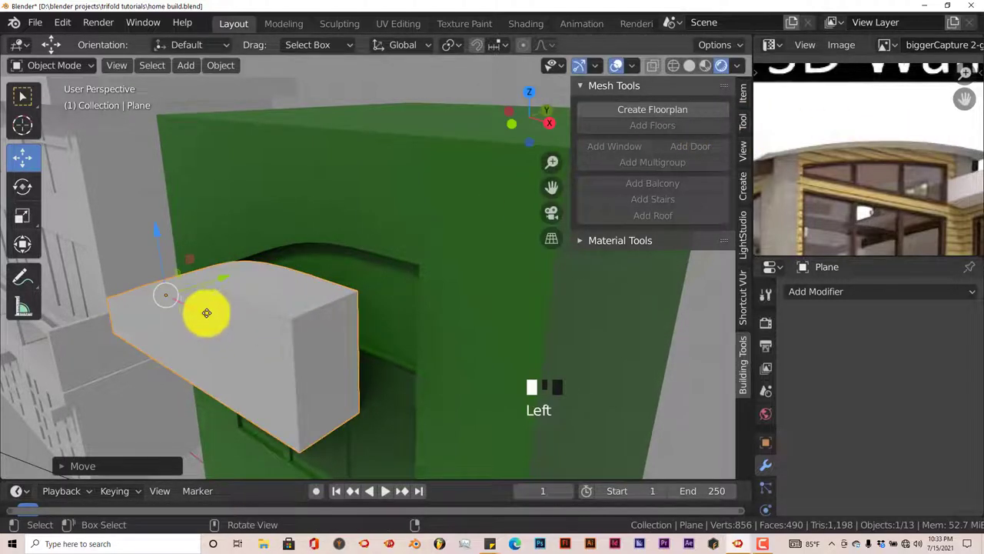
drag(206, 313, 569, 422)
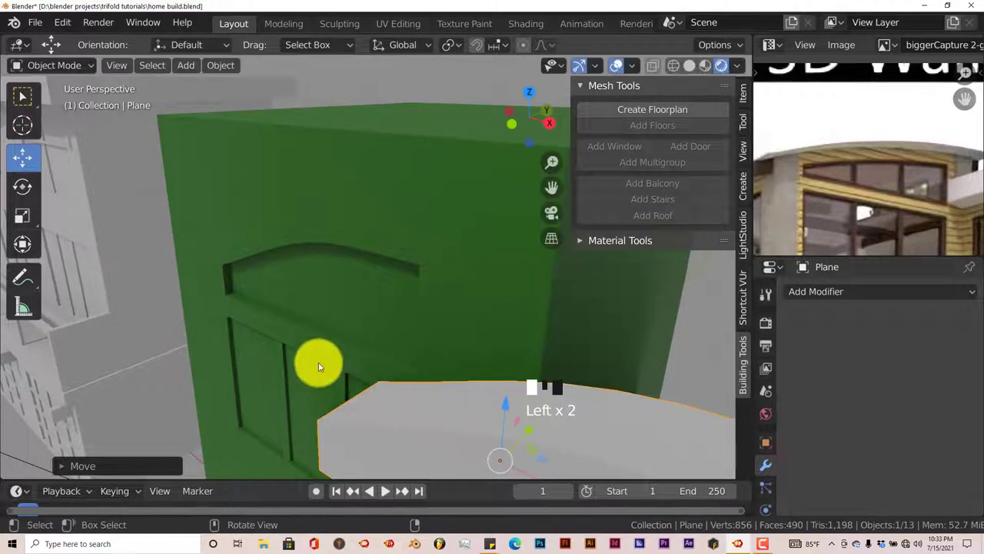
Select the green wall in front view and enter edit mode with face selection.
key(KP_1)
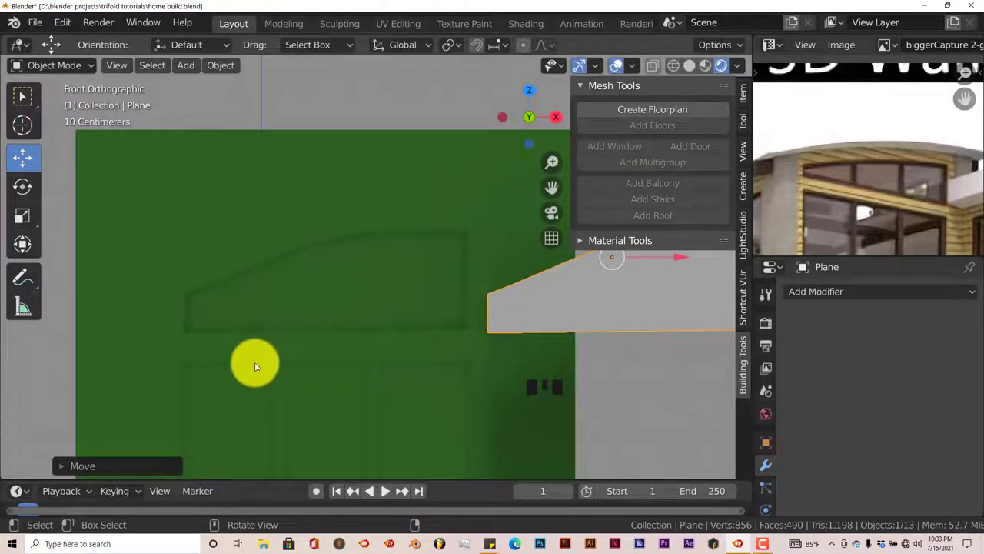
scroll(283, 368, down, 1)
click(236, 260)
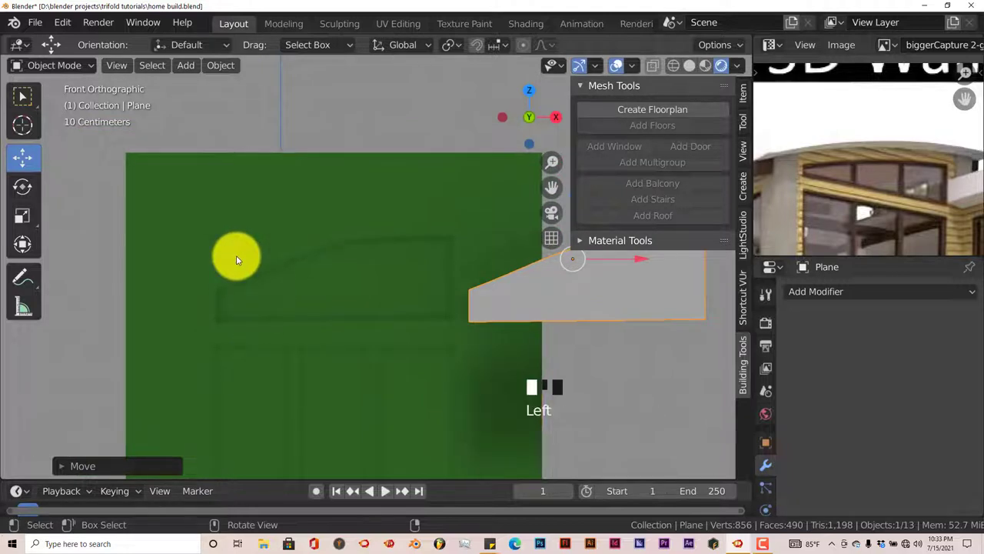
key(Tab)
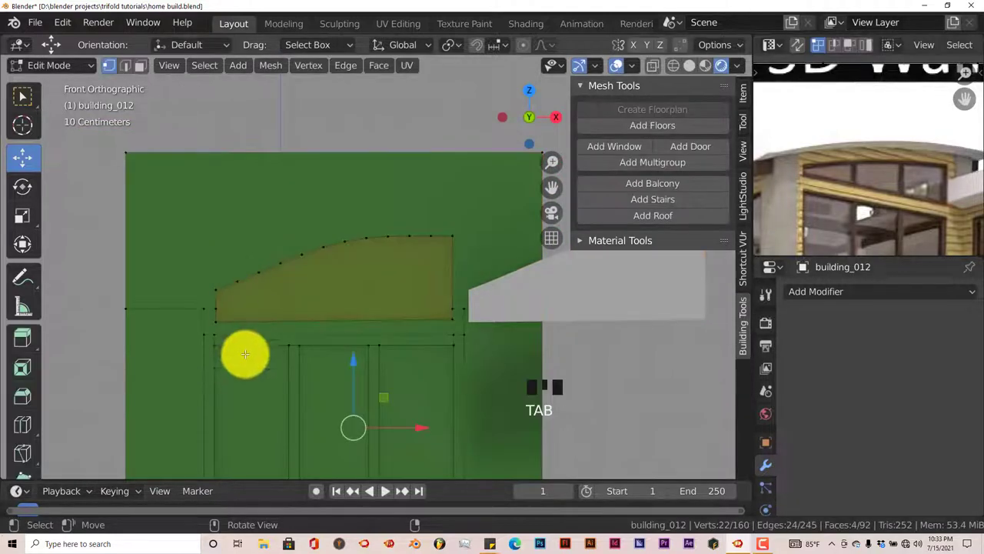
click(139, 66)
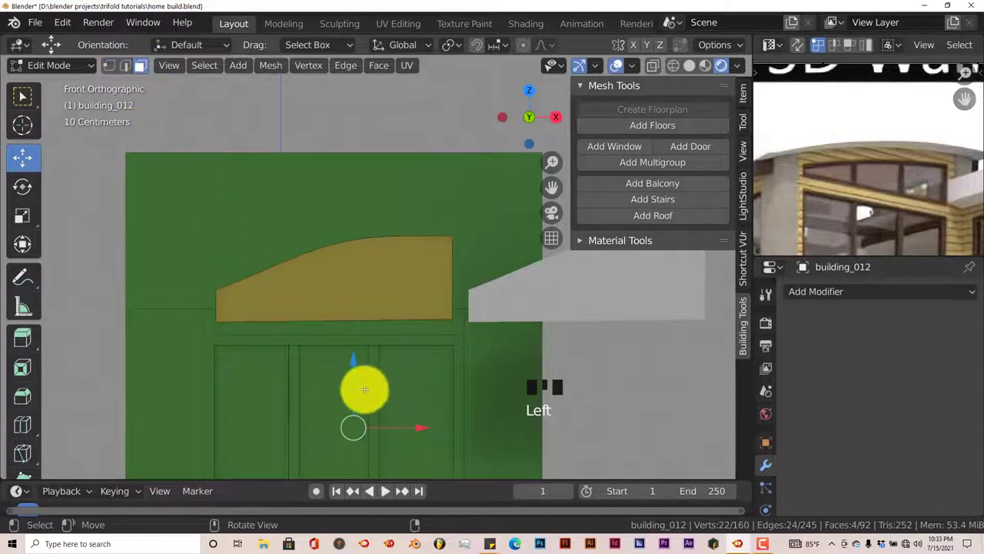
Duplicate the complete left mullion of the lower window and move the copy straight up along Z into the curved recess.
shift+middle_drag(374, 356, 374, 283)
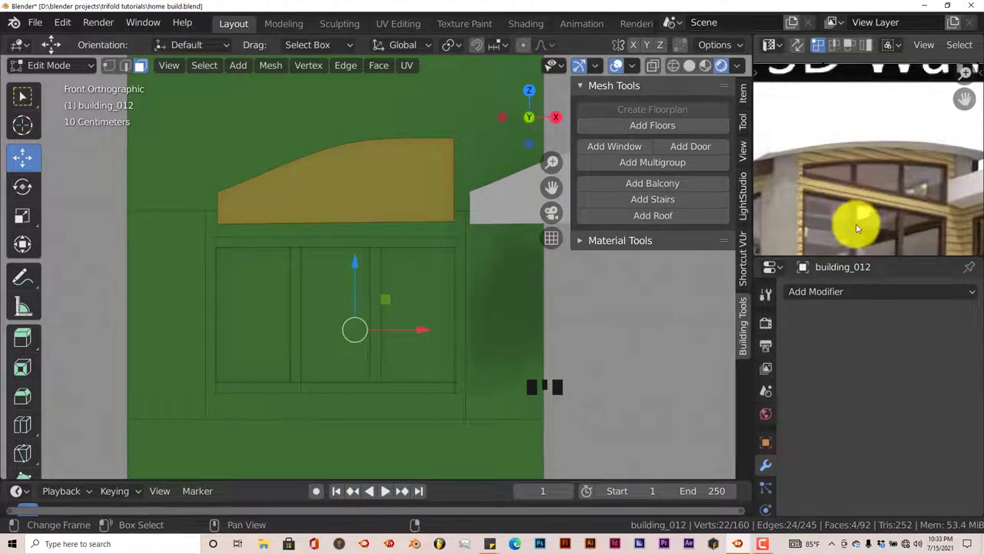
click(296, 327)
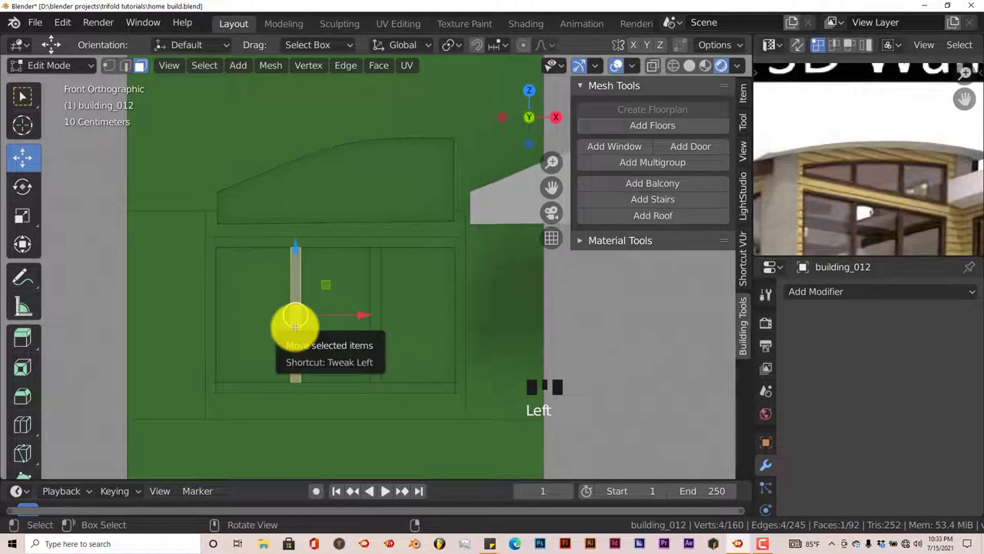
key(ctrl+l)
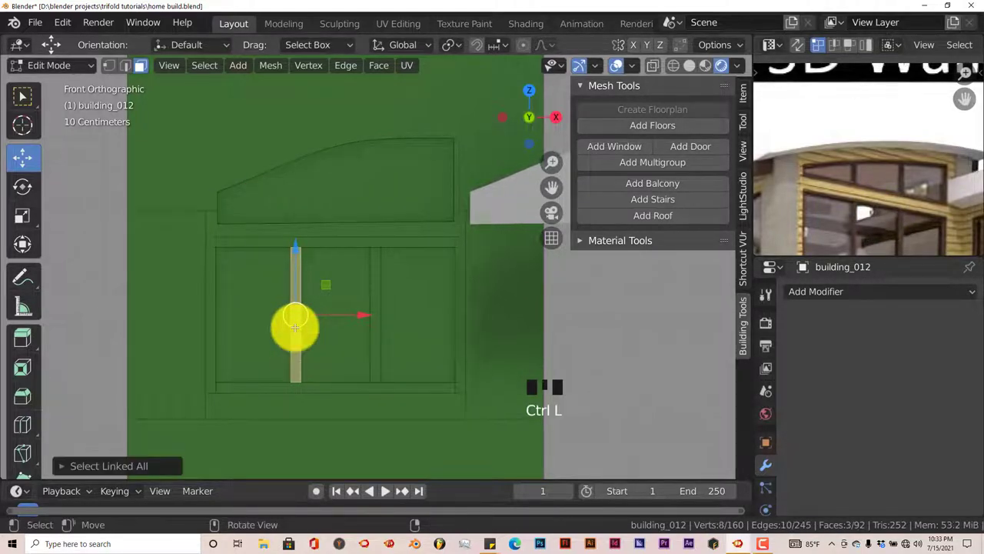
key(shift+d)
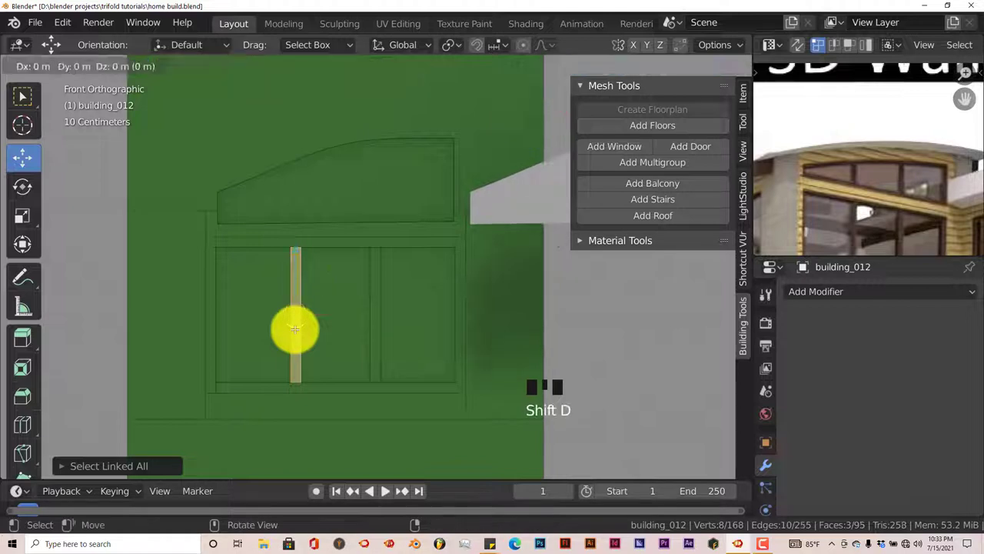
drag(293, 252, 291, 129)
click(290, 129)
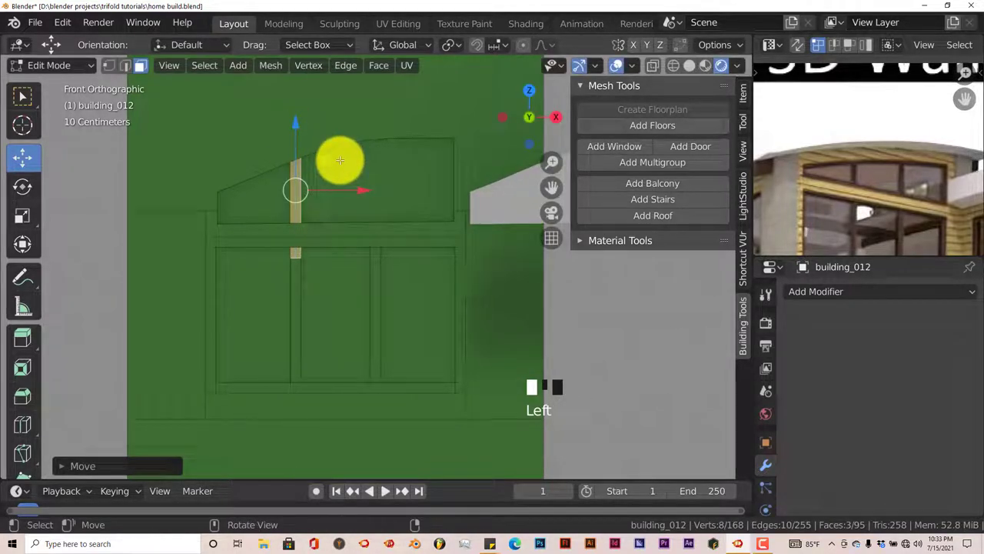
Shorten the copied mullion along Z and shift it vertically to fit the height of the curved window.
key(s)
key(z)
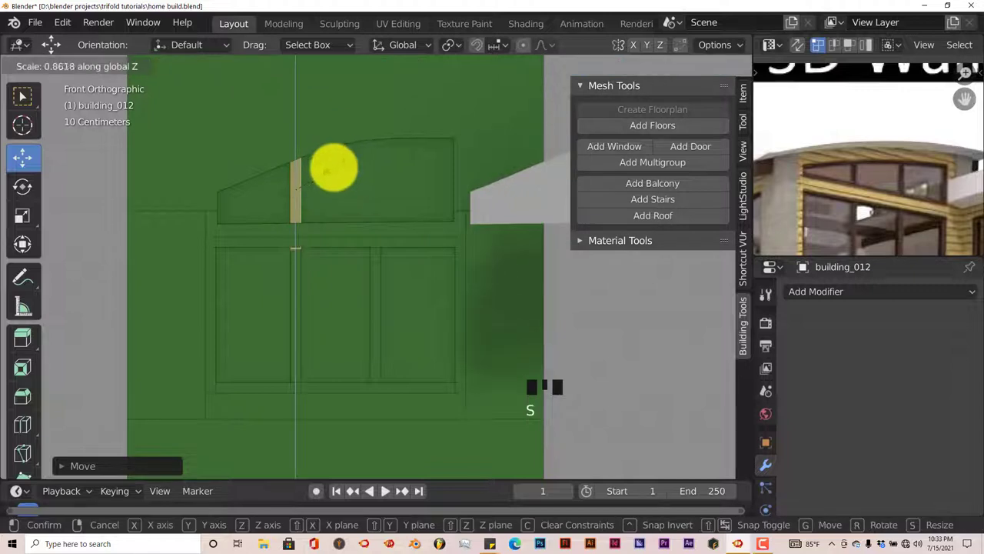
click(300, 135)
mouse_move(300, 135)
mouse_down()
mouse_move(292, 152)
mouse_move(292, 132)
mouse_up()
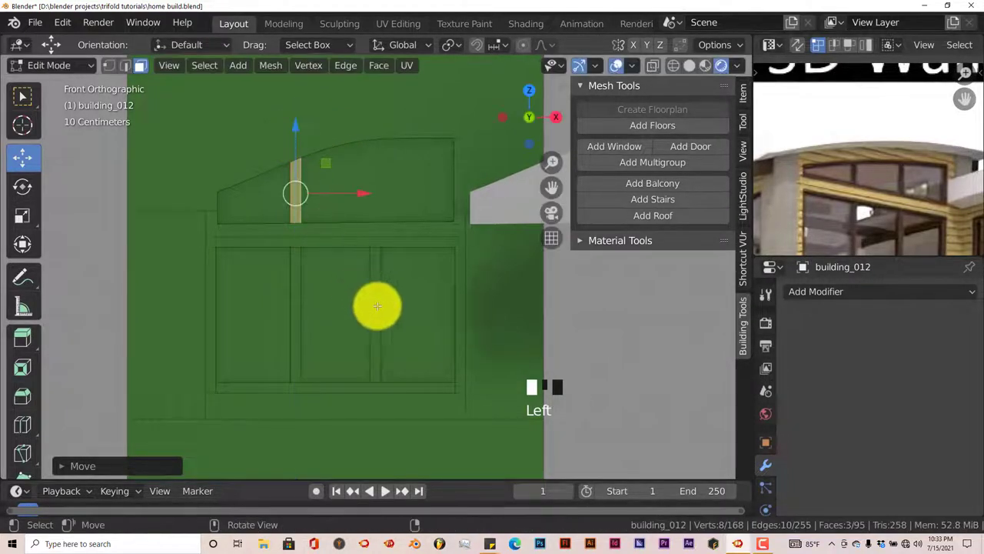
Duplicate the complete right mullion of the lower window and raise the copy straight up along Z into the curved recess.
click(377, 307)
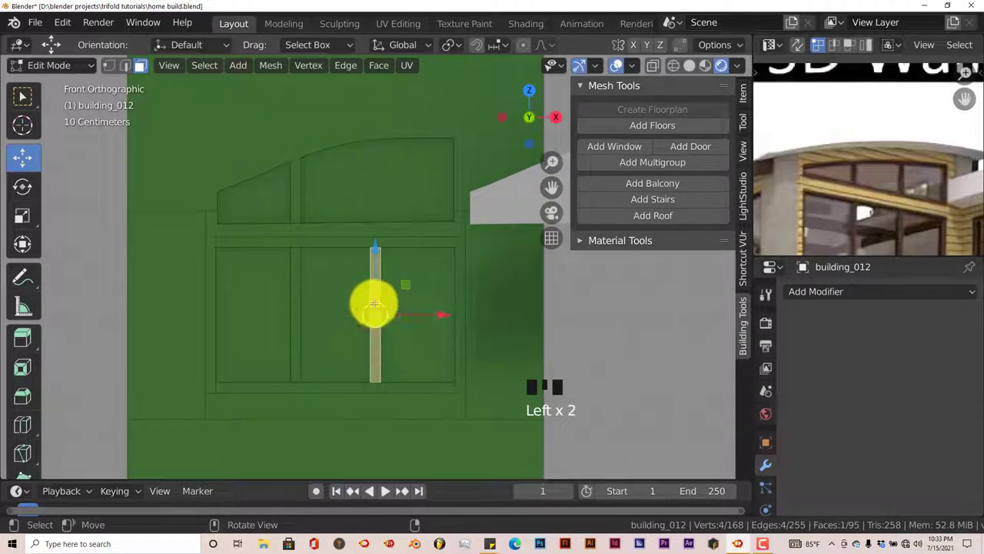
key(ctrl+l)
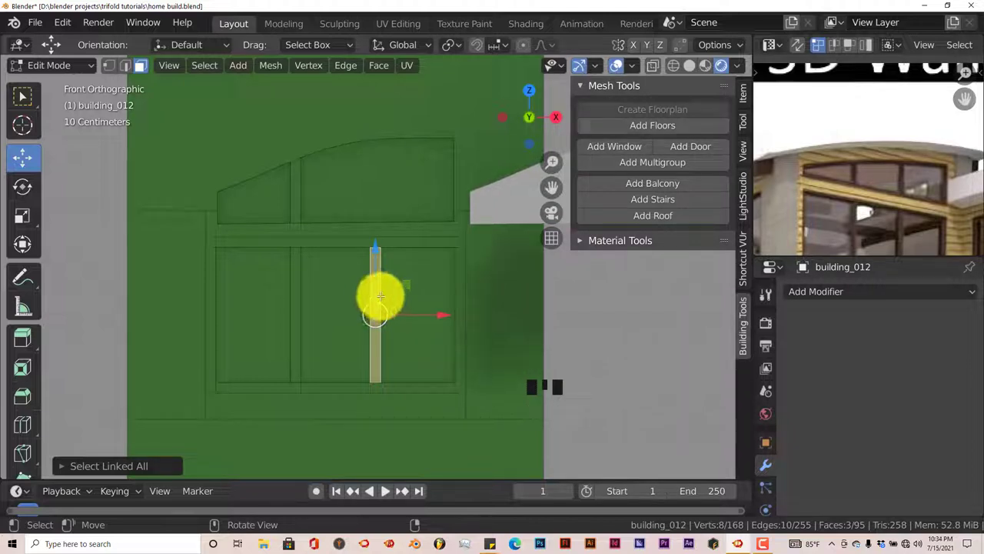
key(shift+d)
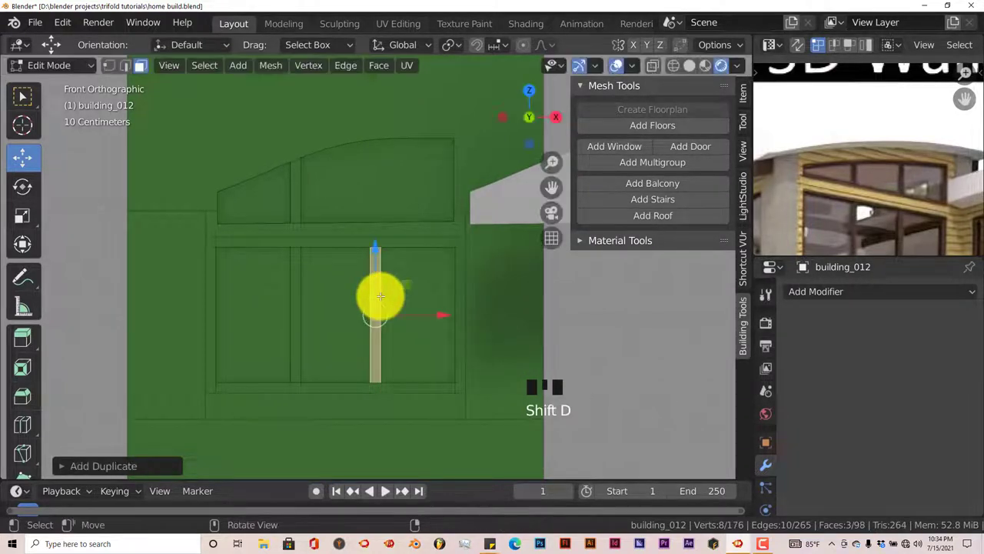
click(371, 206)
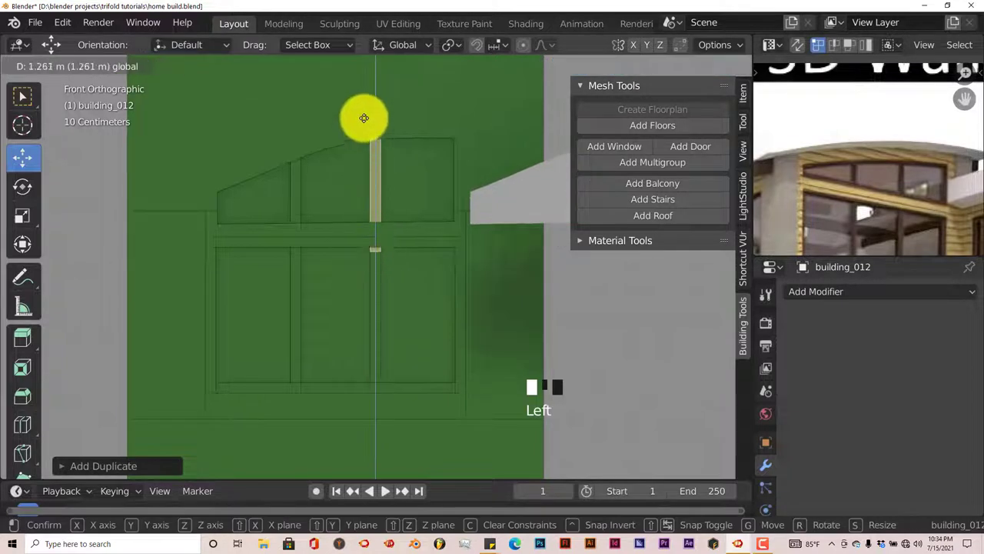
click(394, 155)
Shorten the copied right mullion along Z to fit the curved window's height and return to object mode.
key(s)
key(z)
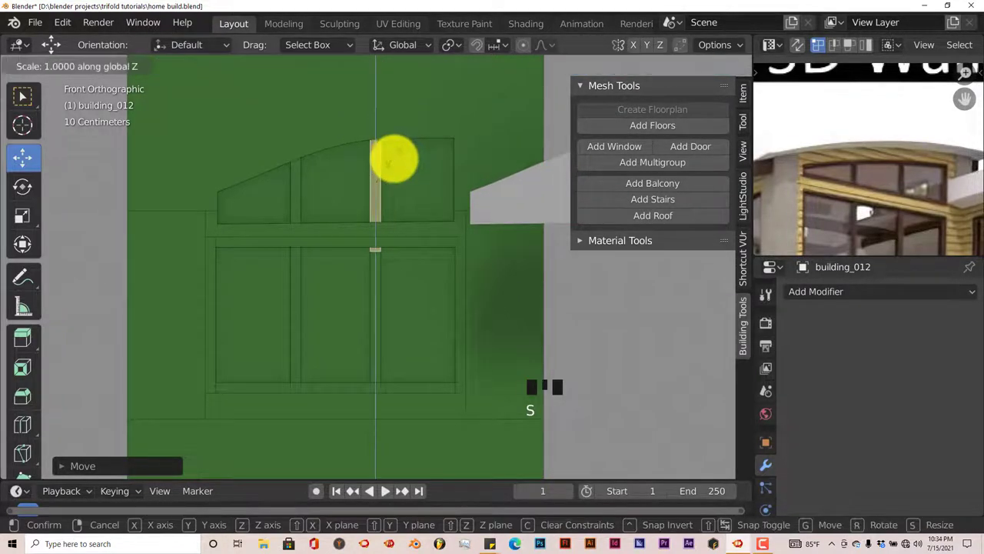
click(394, 162)
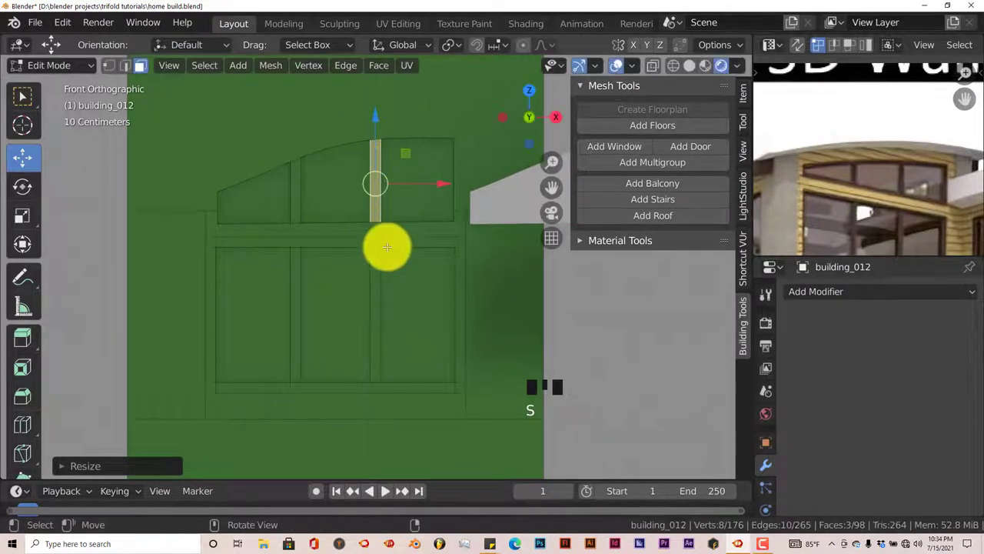
key(Tab)
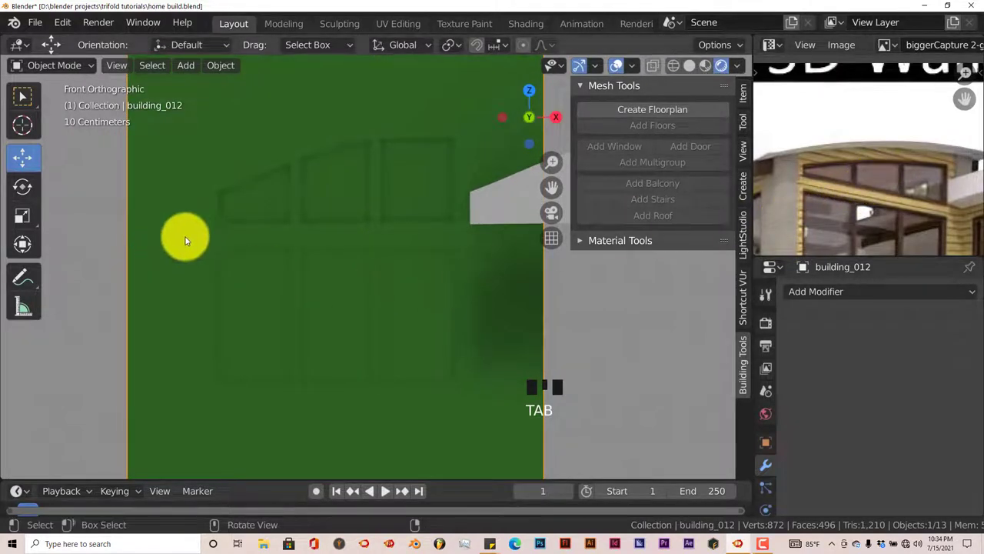
Save the Blender project under its existing file name.
scroll(342, 217, down, 2)
middle_drag(340, 220, 330, 263)
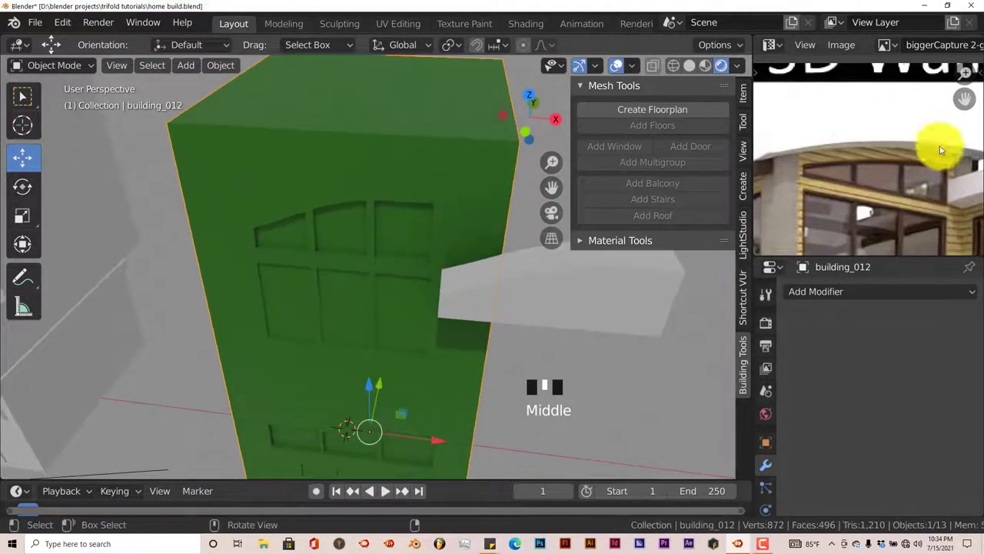
click(32, 22)
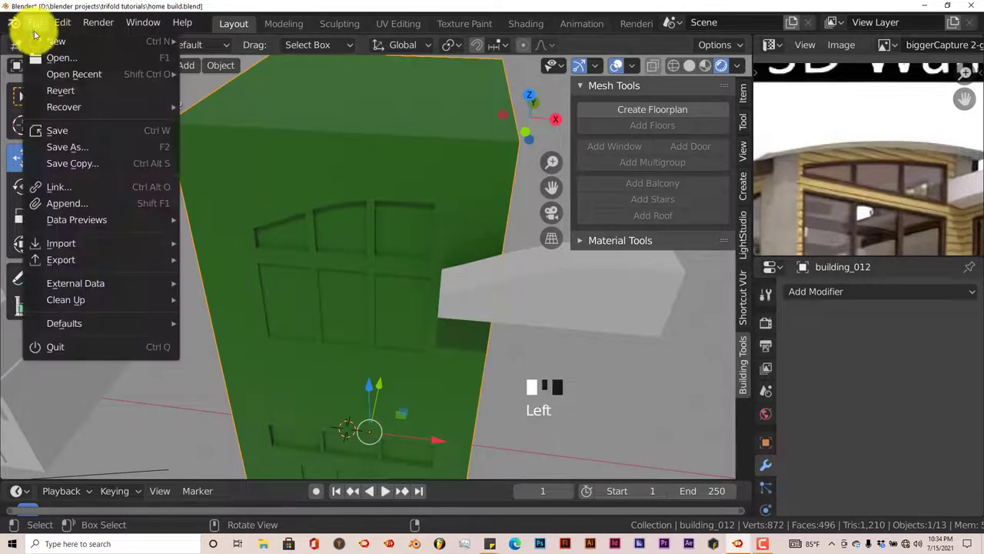
click(63, 130)
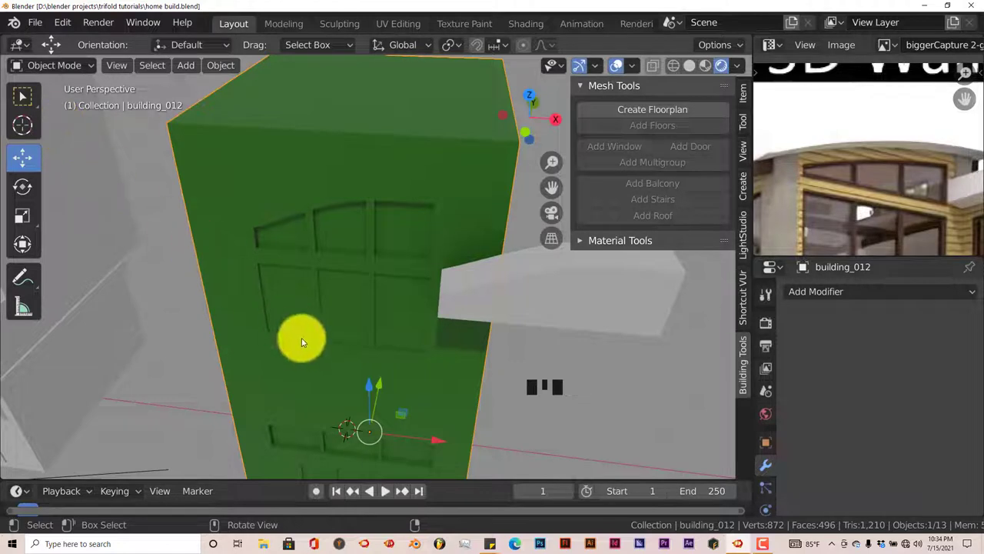
Enter edit mode on the curved cutter beside the wall and circle-select all faces along its curved top.
middle_drag(303, 345, 343, 335)
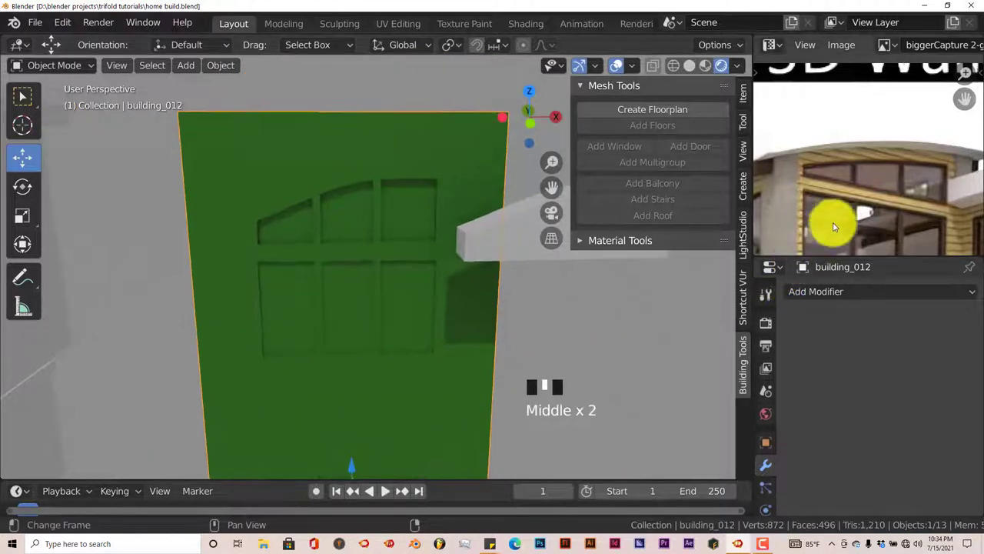
middle_drag(420, 297, 391, 300)
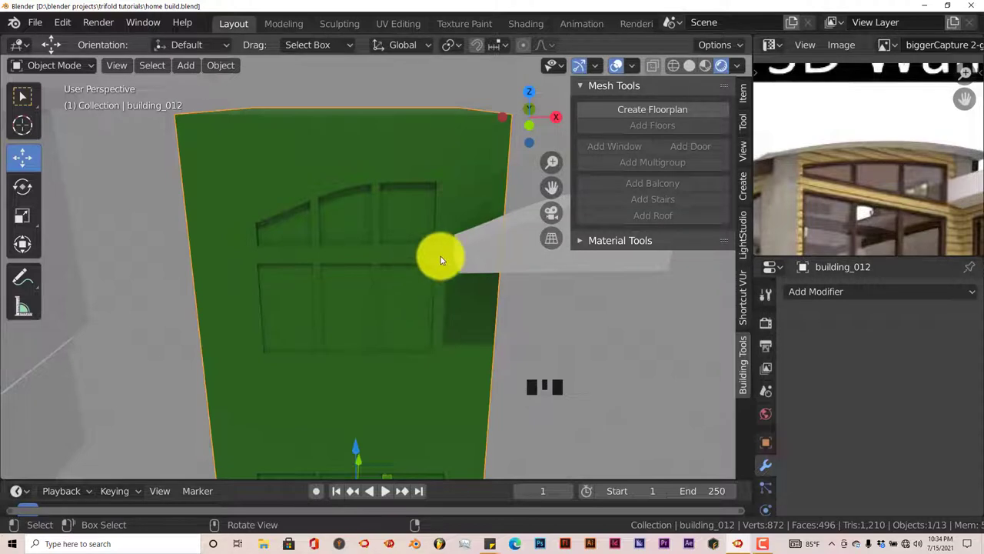
scroll(441, 260, down, 2)
click(504, 261)
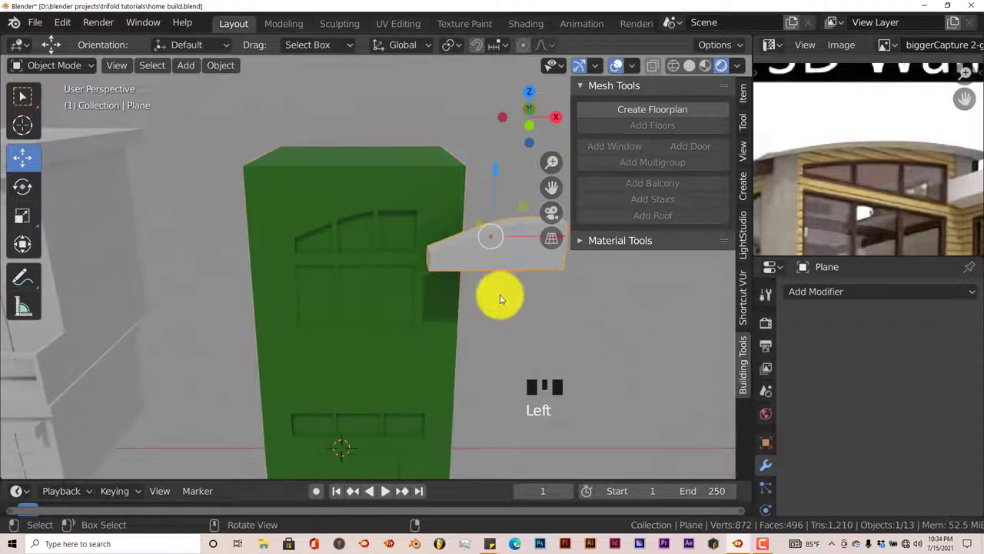
middle_drag(468, 333, 468, 341)
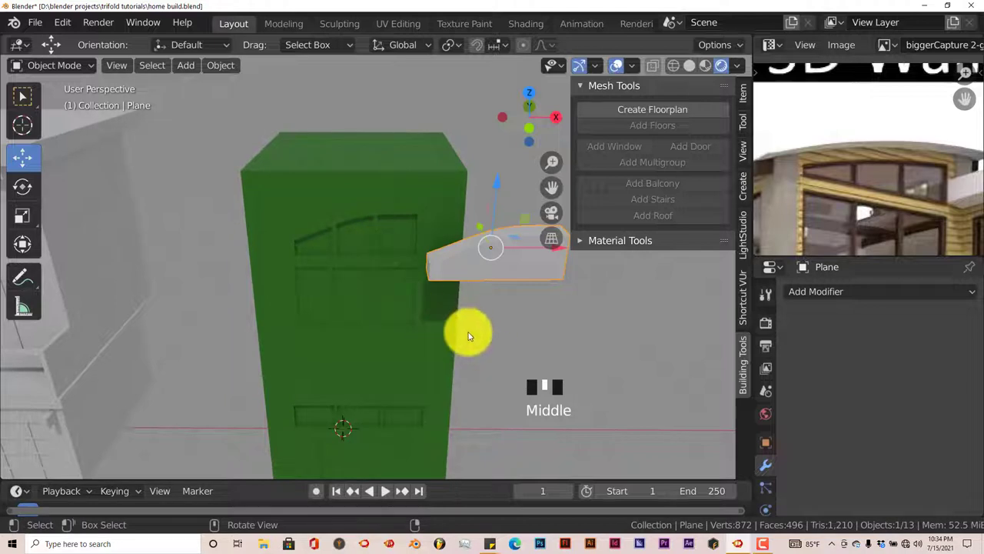
key(Tab)
middle_drag(488, 330, 479, 347)
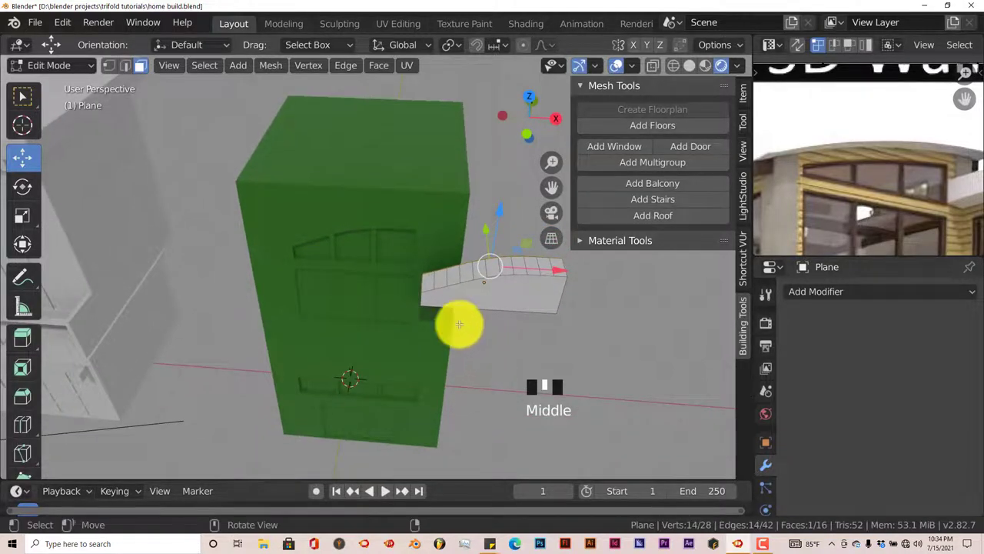
scroll(456, 320, up, 1)
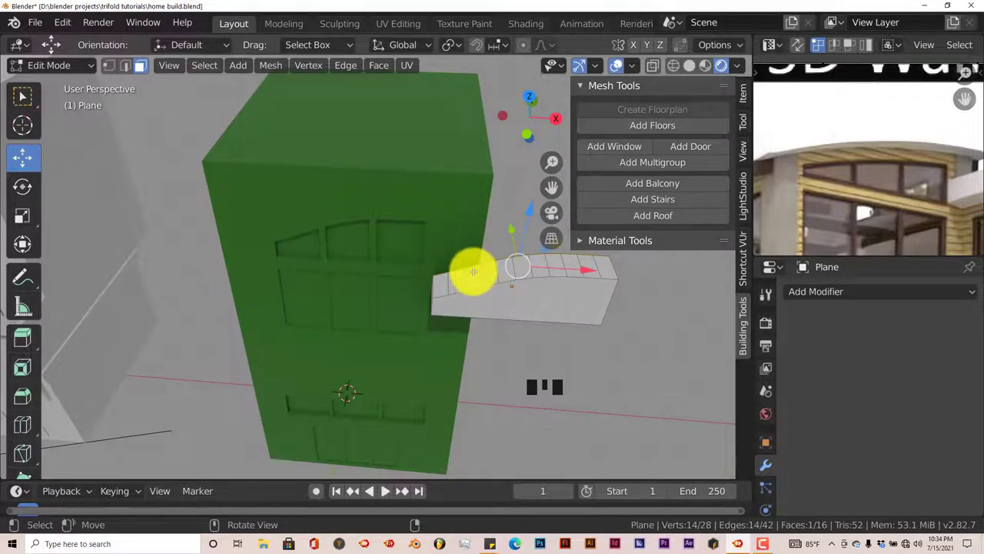
middle_drag(457, 290, 636, 297)
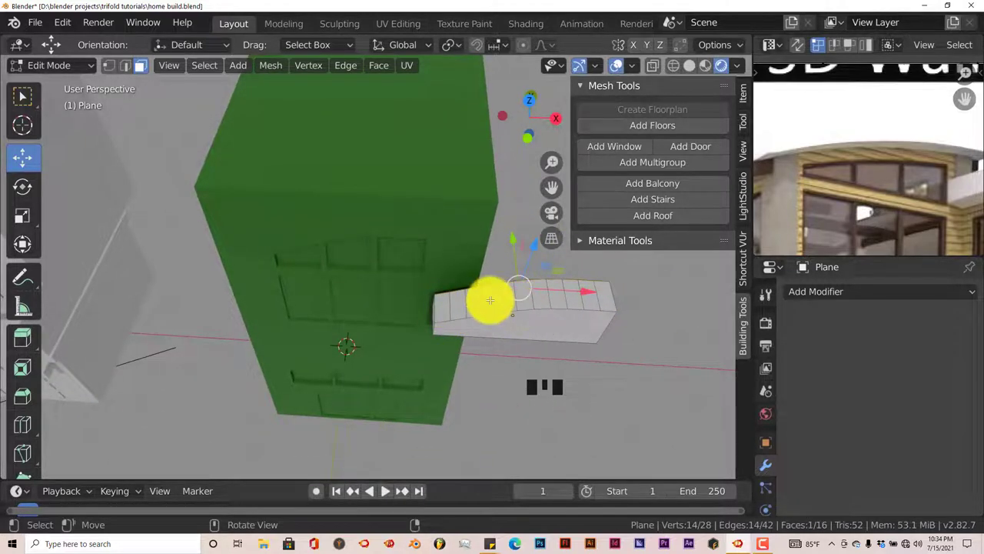
key(c)
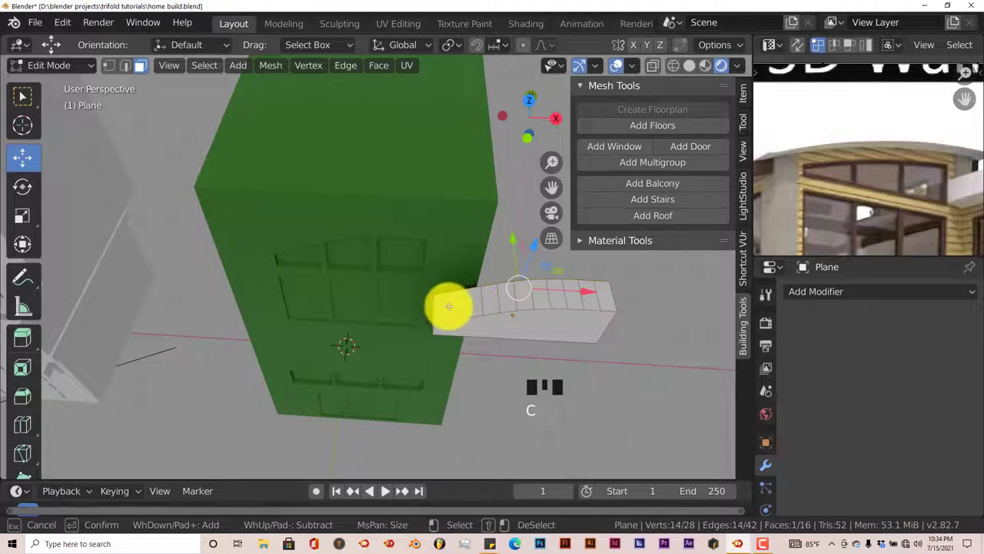
mouse_move(448, 307)
mouse_down()
mouse_move(538, 285)
mouse_move(588, 289)
mouse_up()
key(Escape)
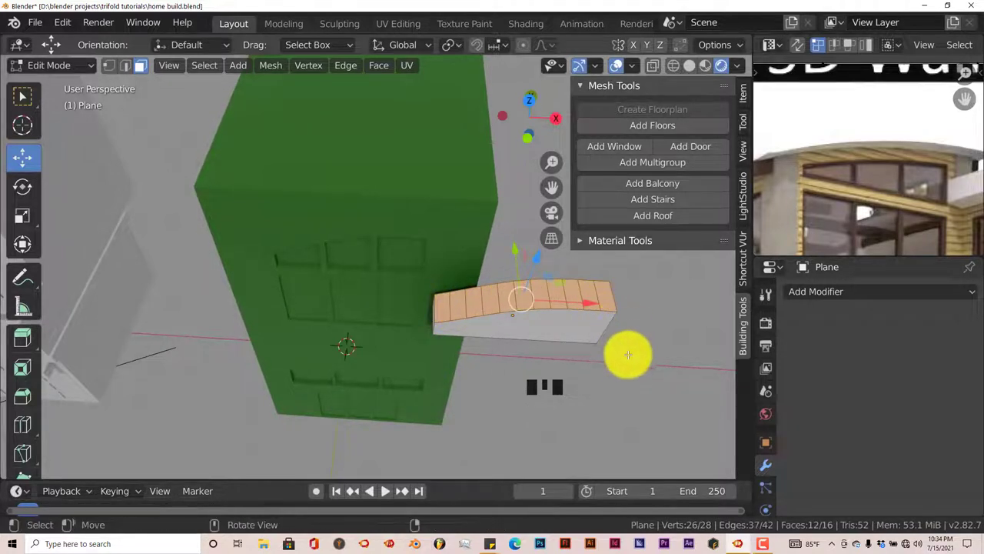
Deselect the cutter's large back face so only the curved top faces stay selected.
middle_drag(627, 362, 477, 332)
key(c)
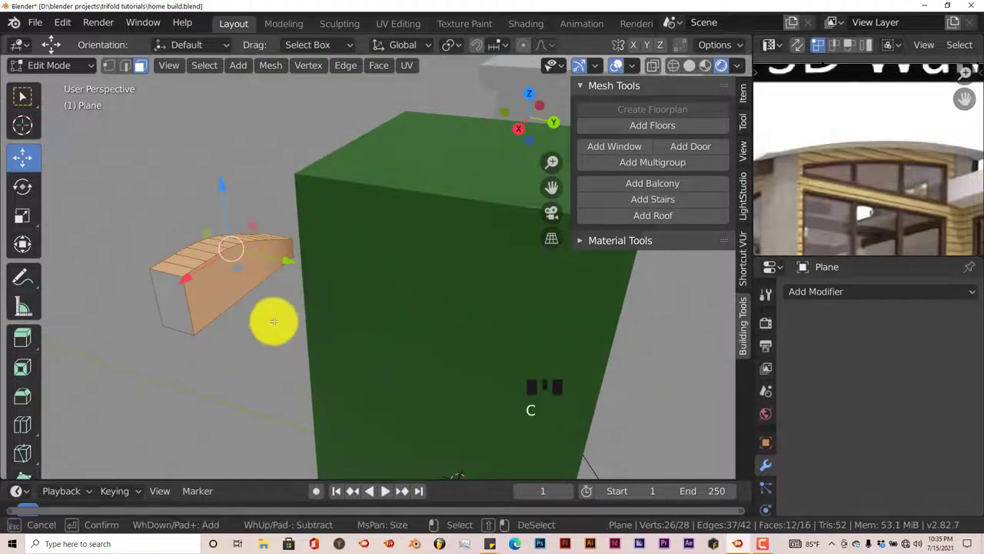
shift+click(238, 279)
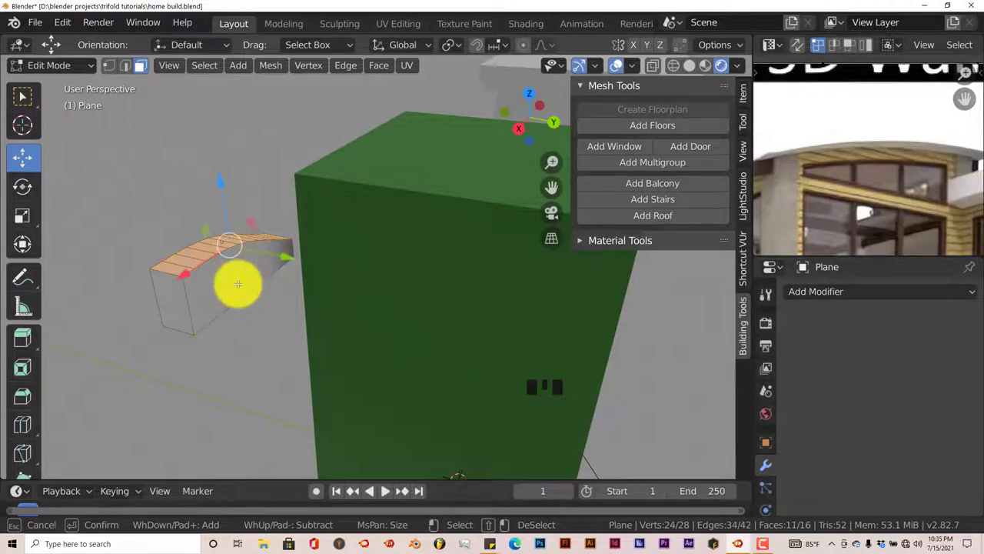
key(Escape)
Duplicate the cutter's curved top faces in place and raise the copy along Z above the original.
middle_drag(250, 332, 496, 340)
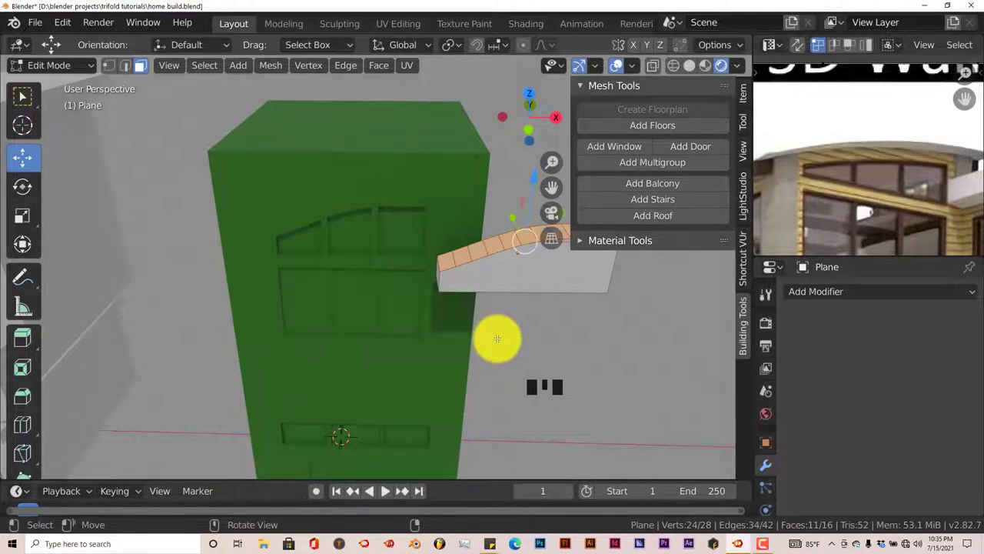
key(shift+d)
right_click(500, 333)
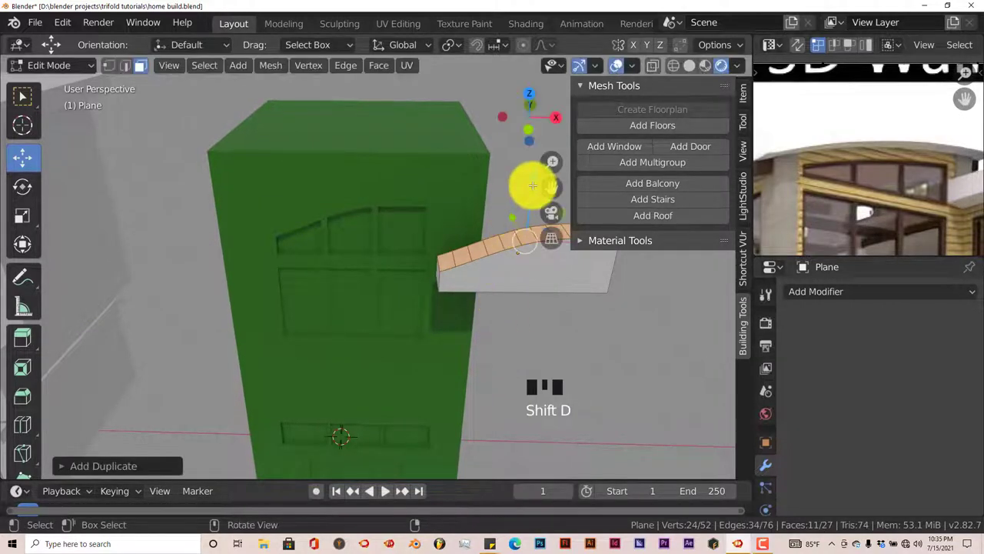
drag(533, 186, 513, 258)
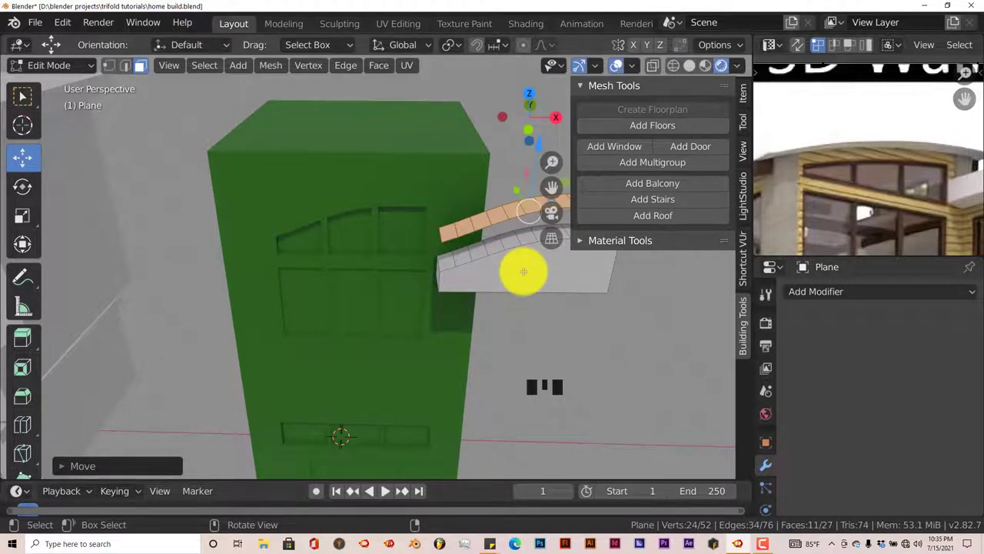
Separate the raised curved strip into its own object, delete the original cutter, and select the strip.
key(p)
click(523, 271)
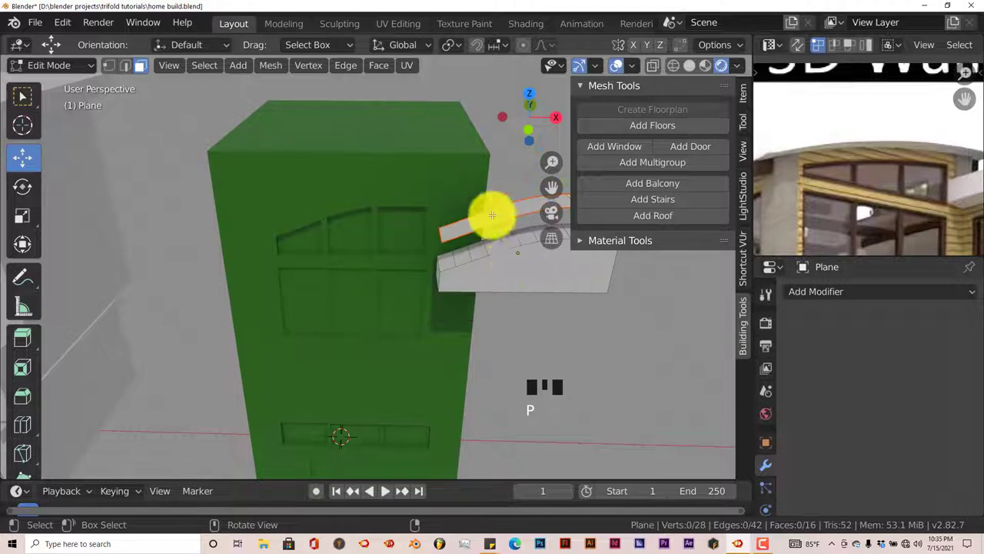
key(Tab)
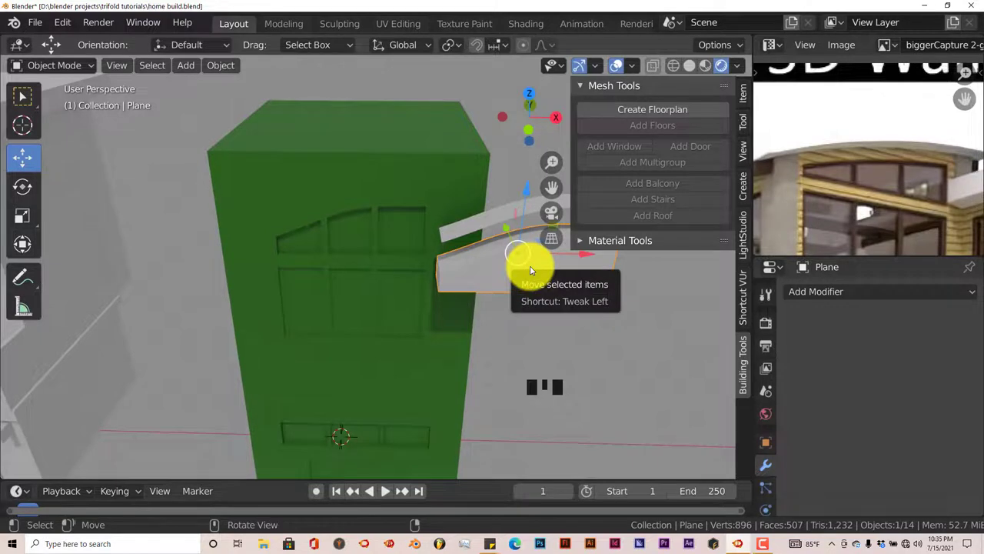
key(Delete)
click(507, 215)
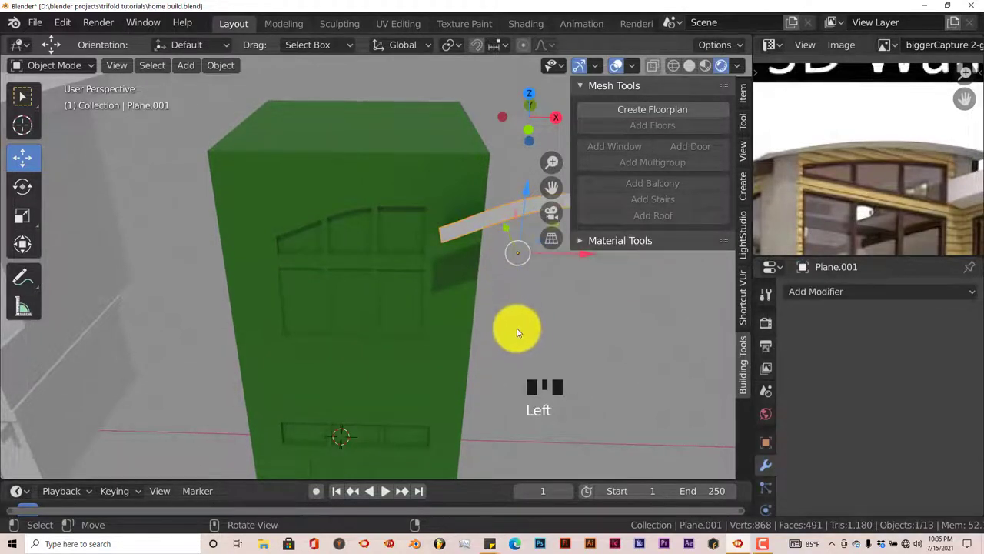
Raise the curved strip along Z above the top window and shift it along X to sit in front of the building.
shift+middle_drag(514, 329, 479, 345)
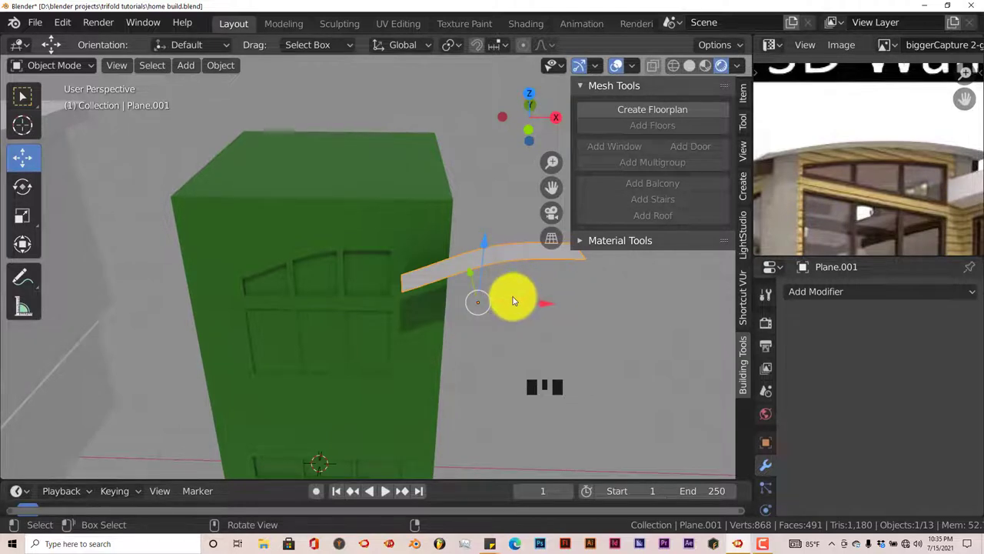
key(KP_1)
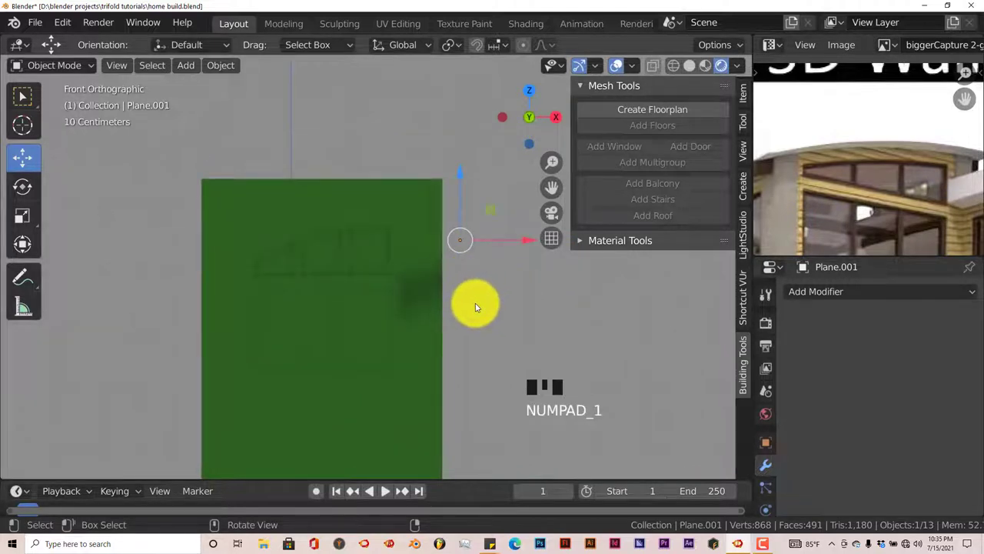
shift+middle_drag(475, 306, 457, 339)
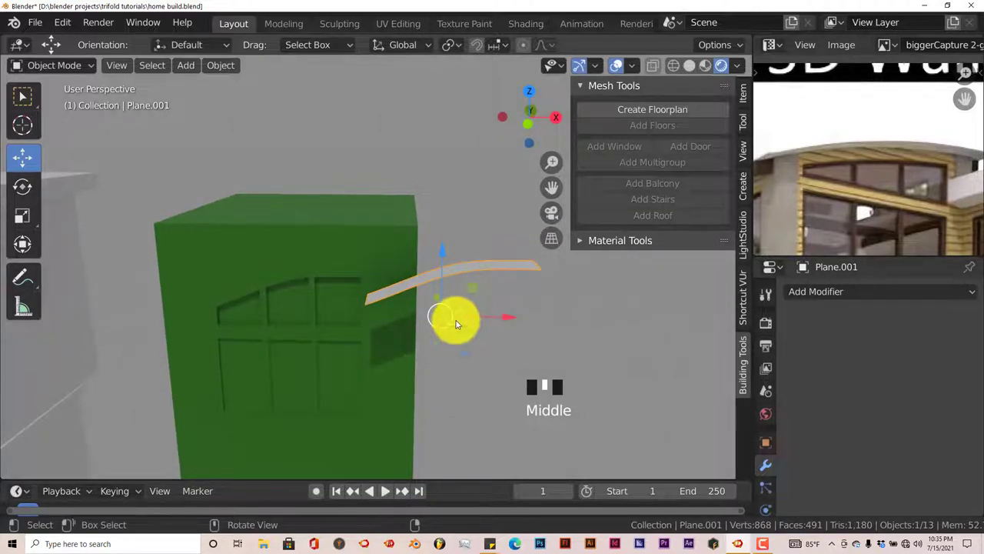
drag(441, 254, 440, 180)
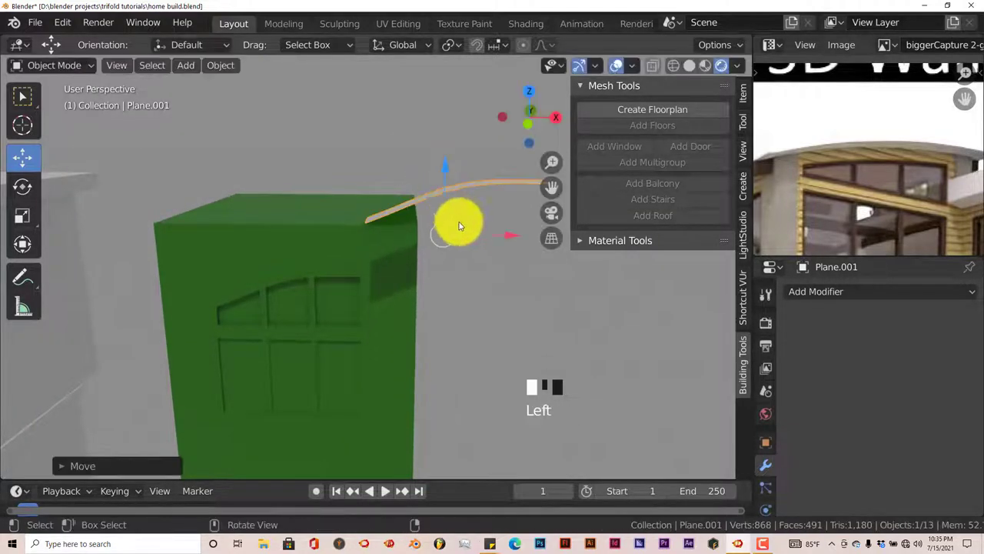
drag(507, 235, 337, 240)
In top view, scale the curved strip along X until it is slightly wider than the green building.
middle_drag(334, 254, 340, 330)
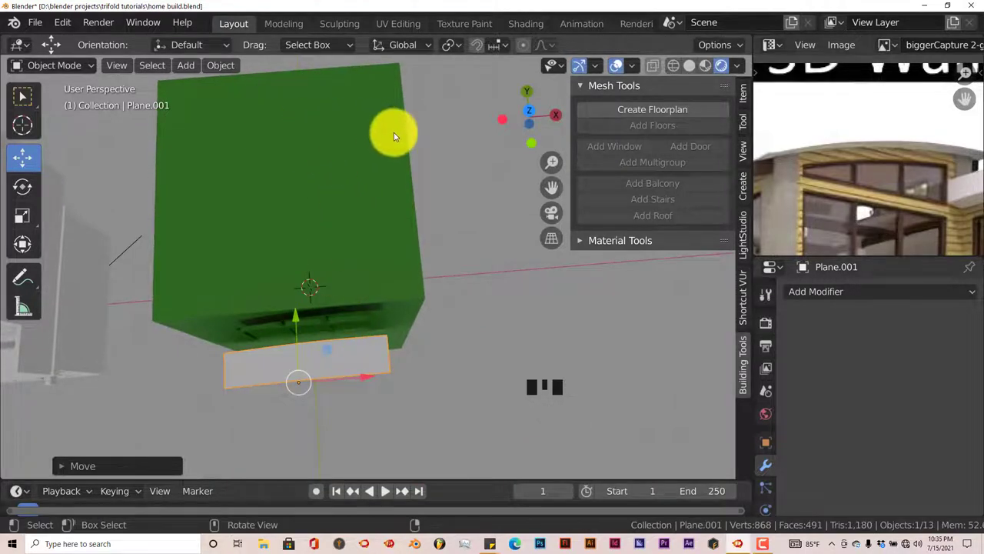
key(KP_7)
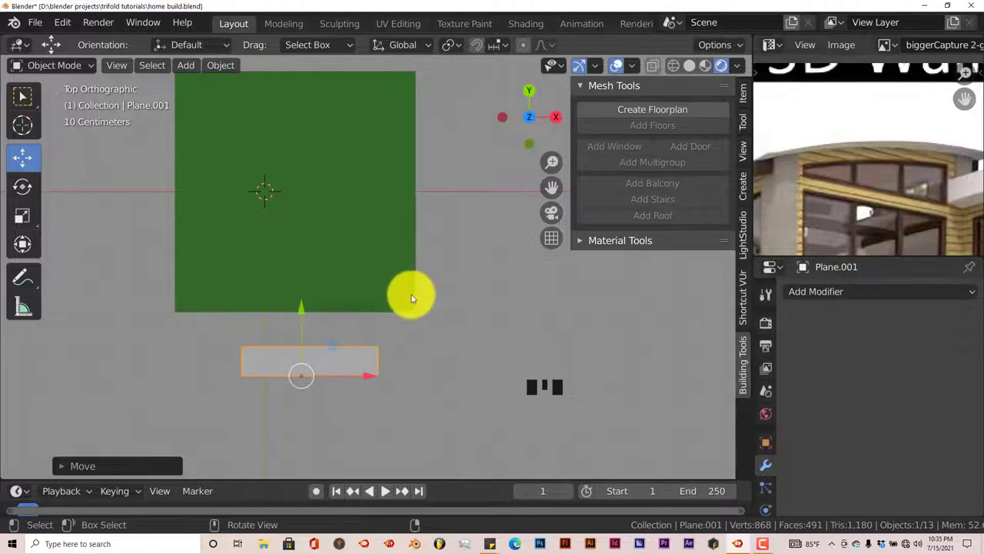
key(s)
key(x)
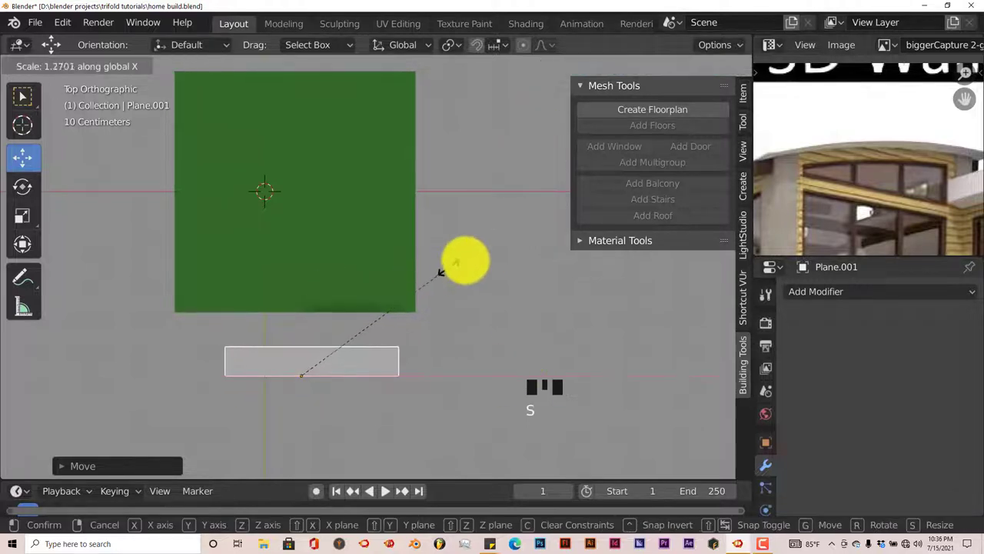
click(532, 240)
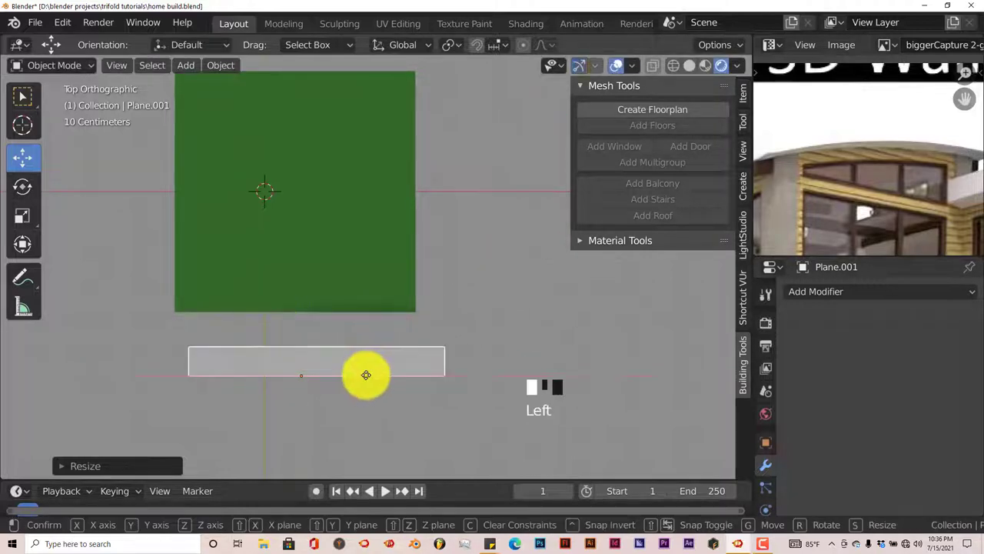
Shift the curved strip along X until it overhangs both sides of the green building evenly.
drag(364, 374, 343, 375)
middle_drag(346, 399, 325, 290)
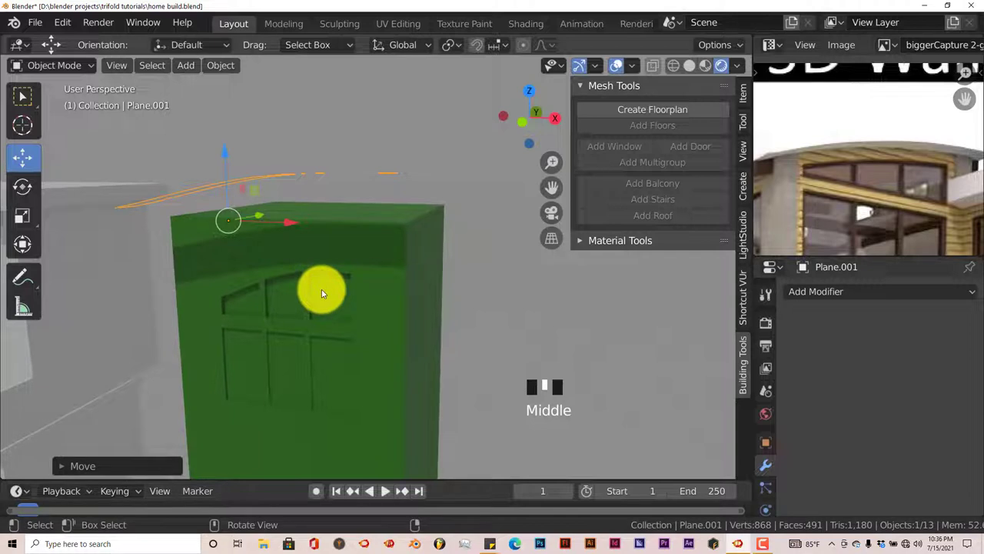
key(KP_7)
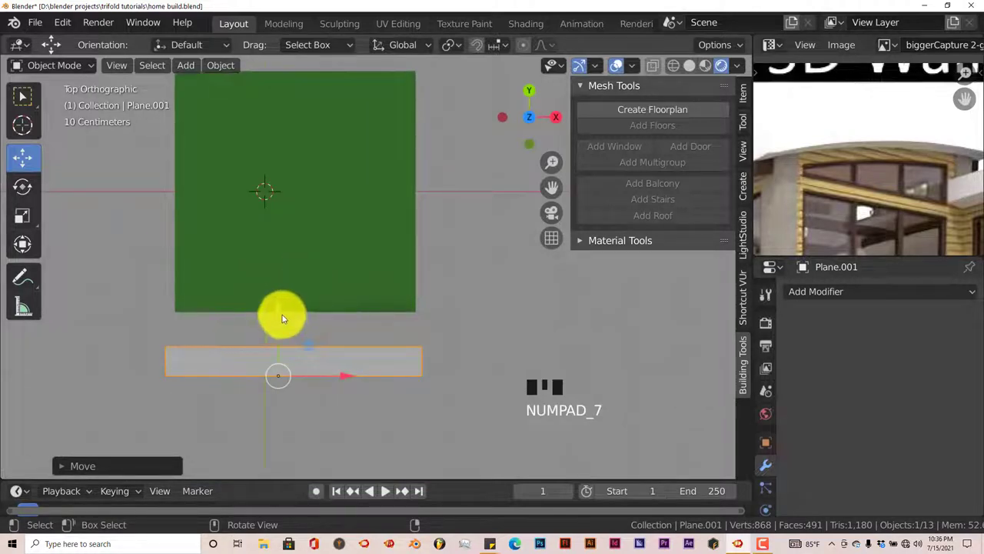
scroll(283, 318, down, 1)
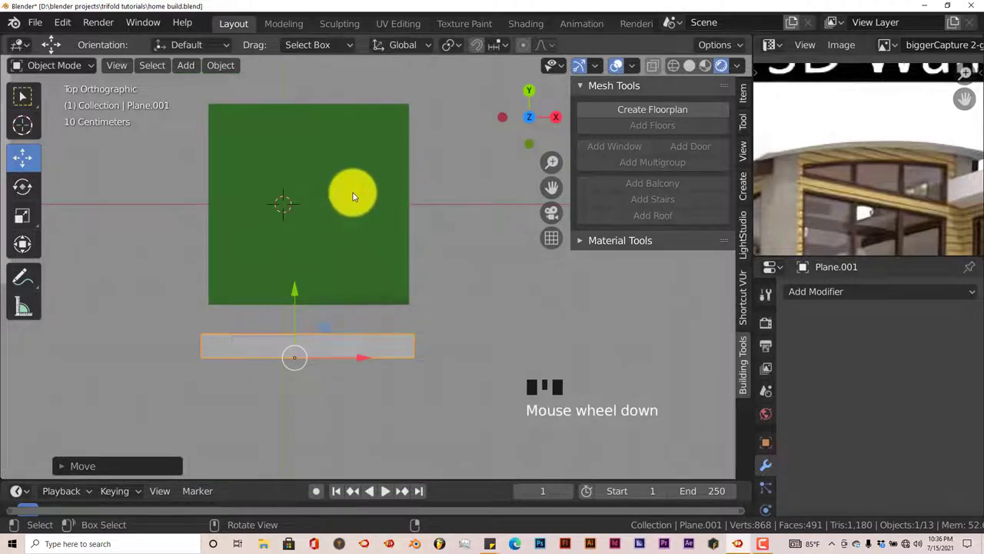
Scale the curved strip about 11 times along Y so it covers the building's full depth with a slight overhang at the back.
key(s)
key(y)
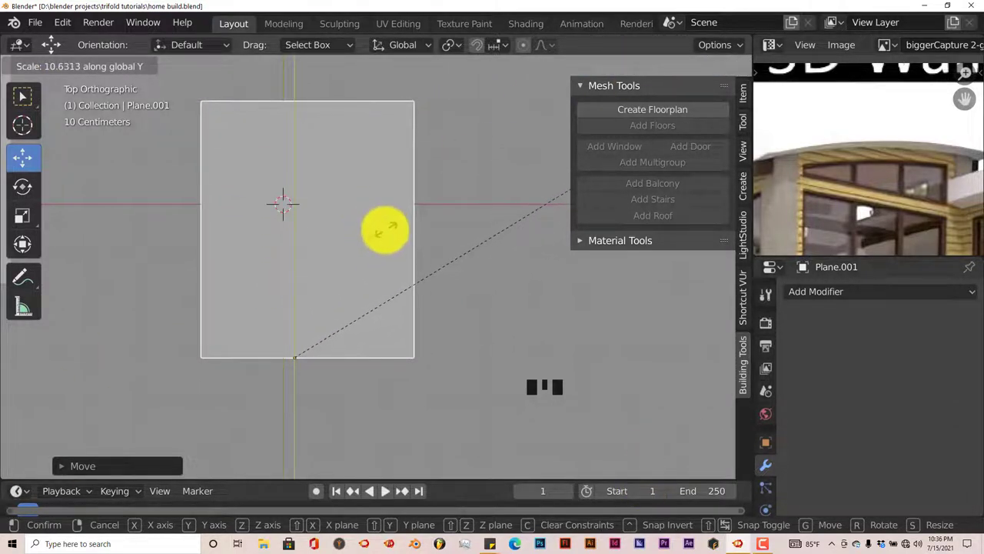
click(388, 189)
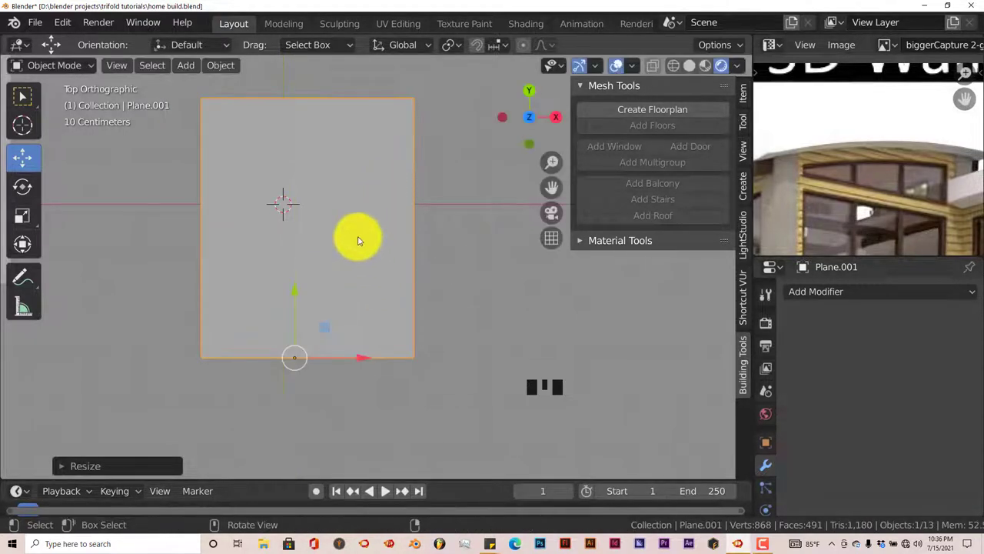
middle_drag(358, 238, 333, 224)
middle_drag(300, 306, 333, 297)
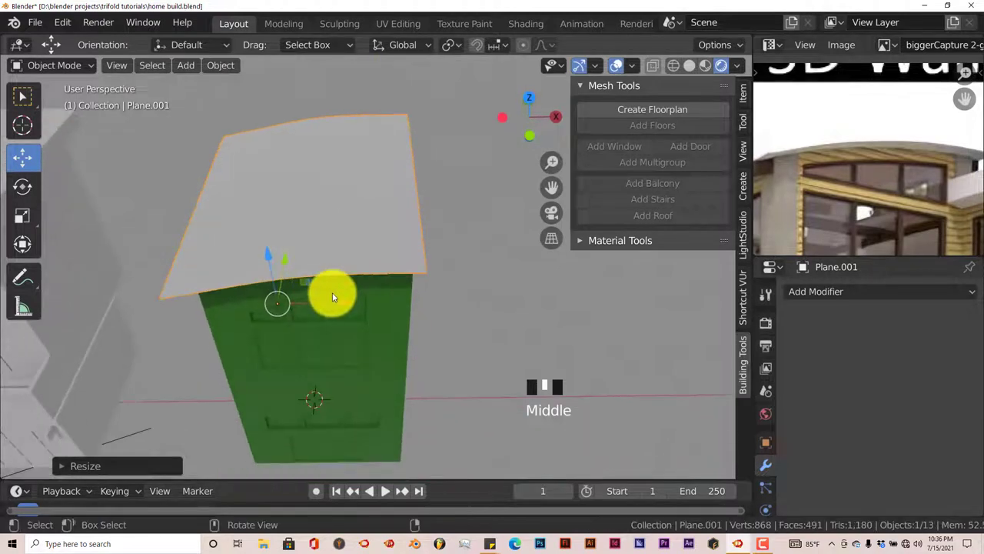
Select all faces of the curved roof sheet and extrude them in place without any offset.
key(Tab)
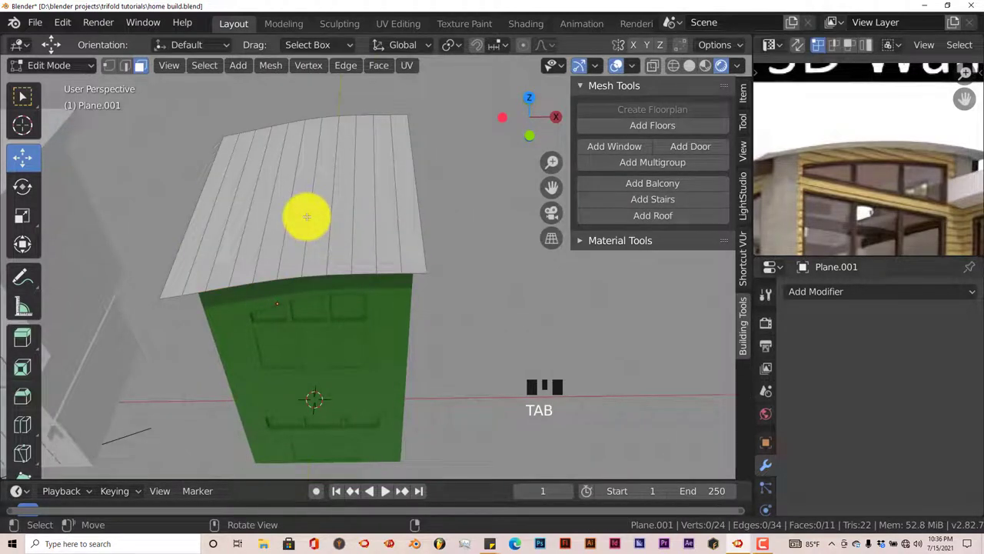
key(a)
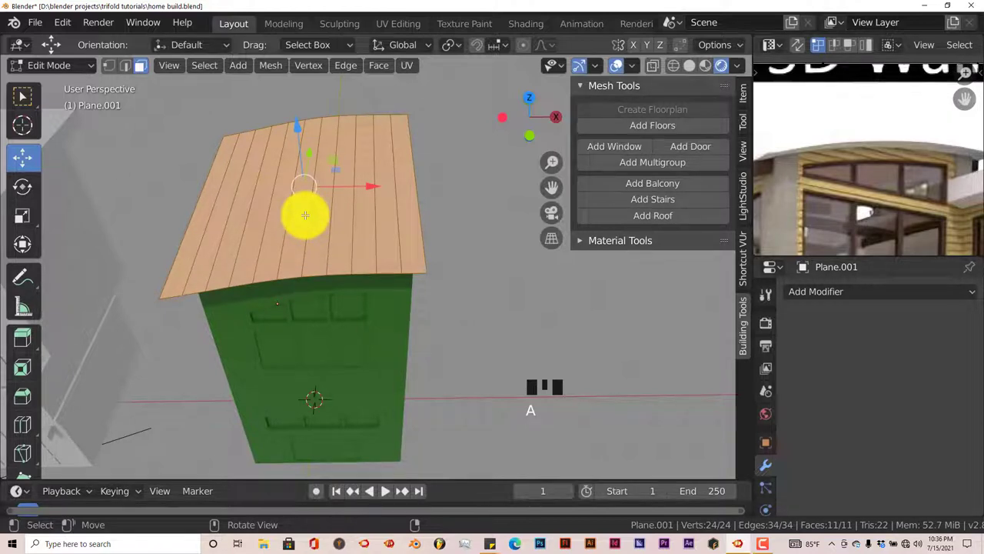
key(KP_1)
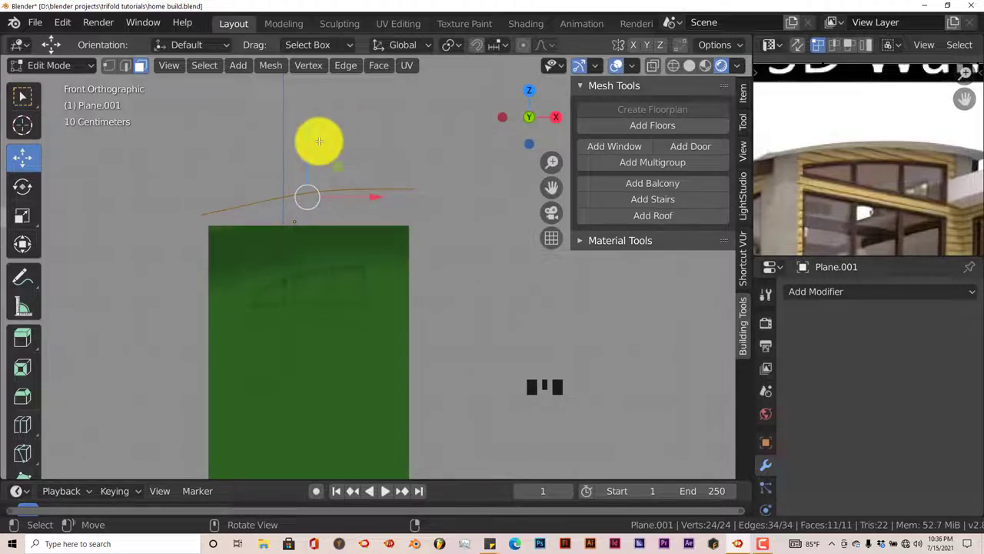
key(e)
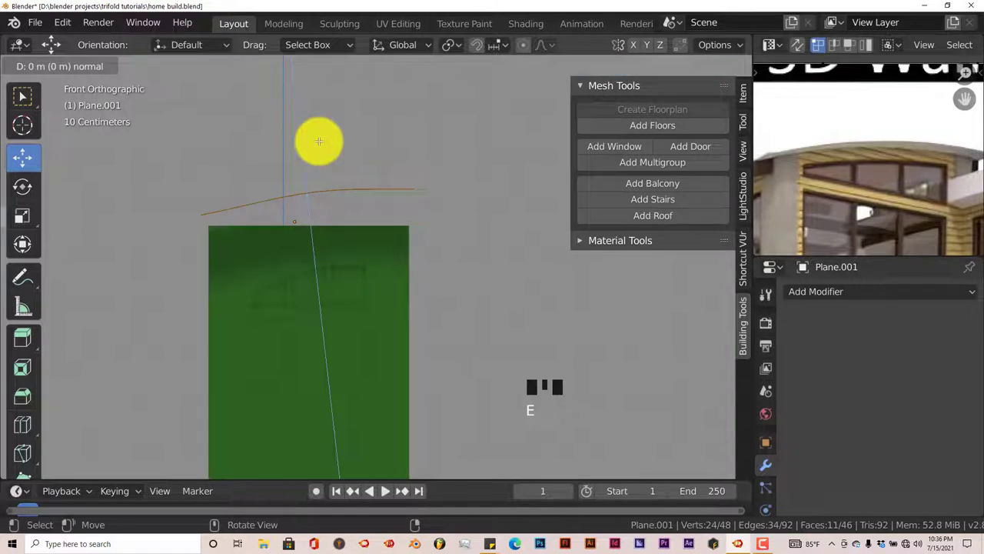
click(319, 140)
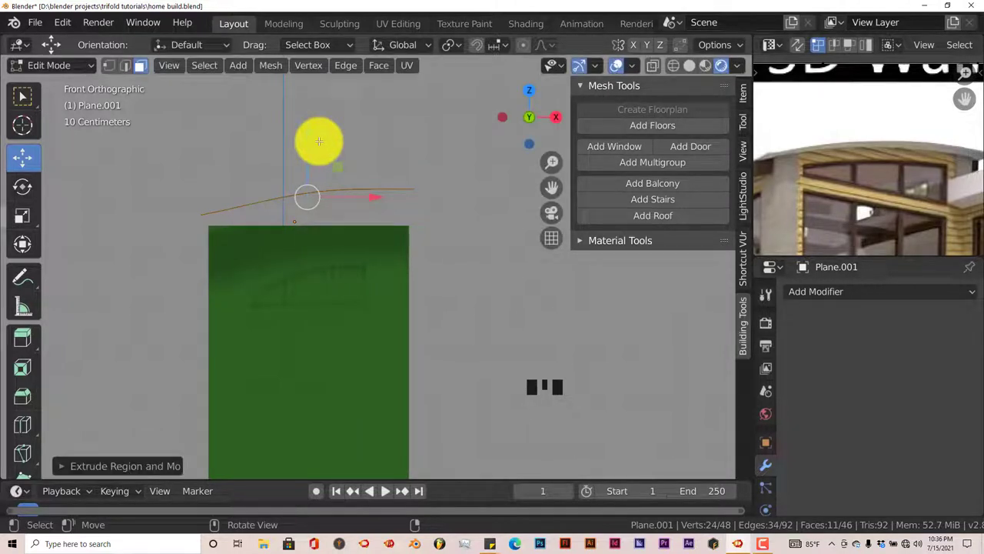
key(s)
key(z)
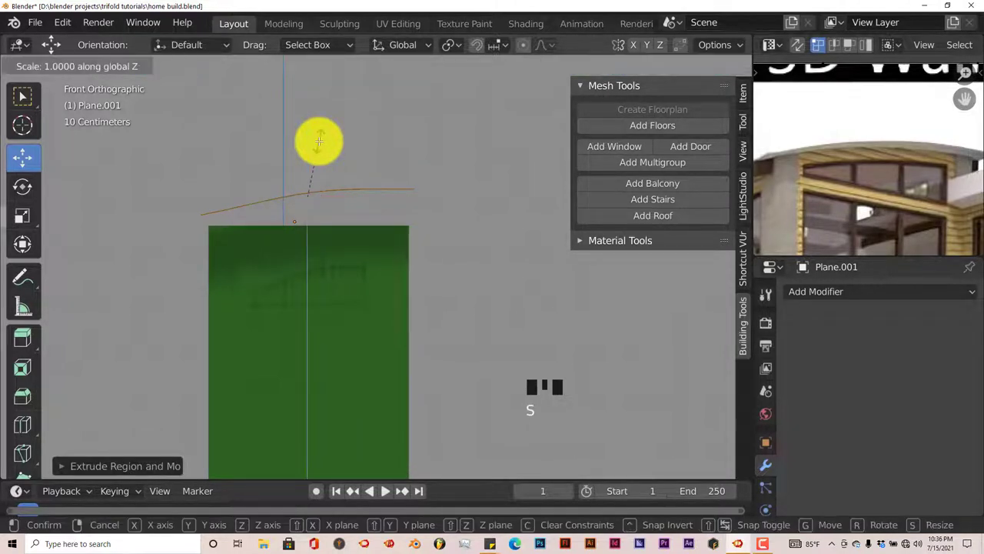
click(327, 93)
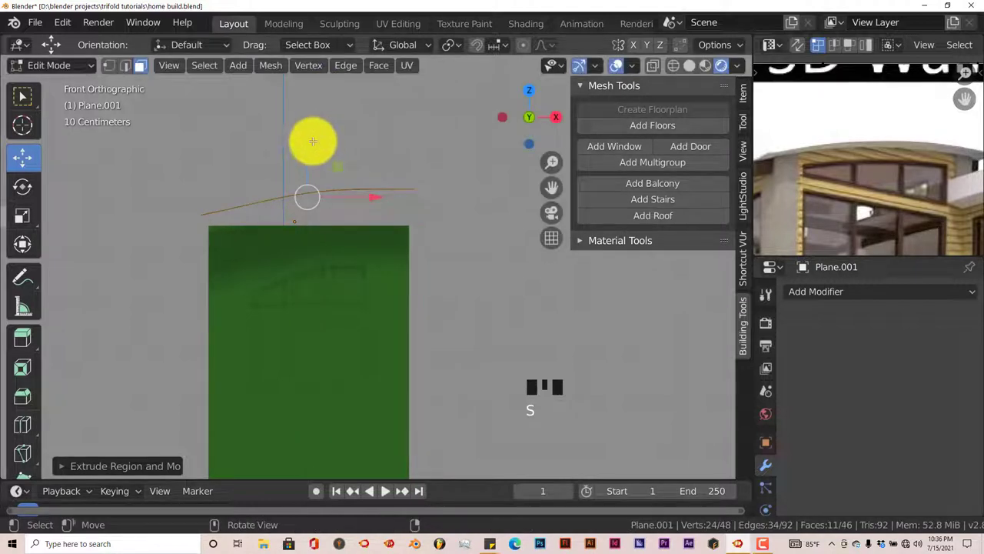
Raise the extruded roof faces about 0.46 m along Z to give the roof thickness.
drag(314, 131, 308, 110)
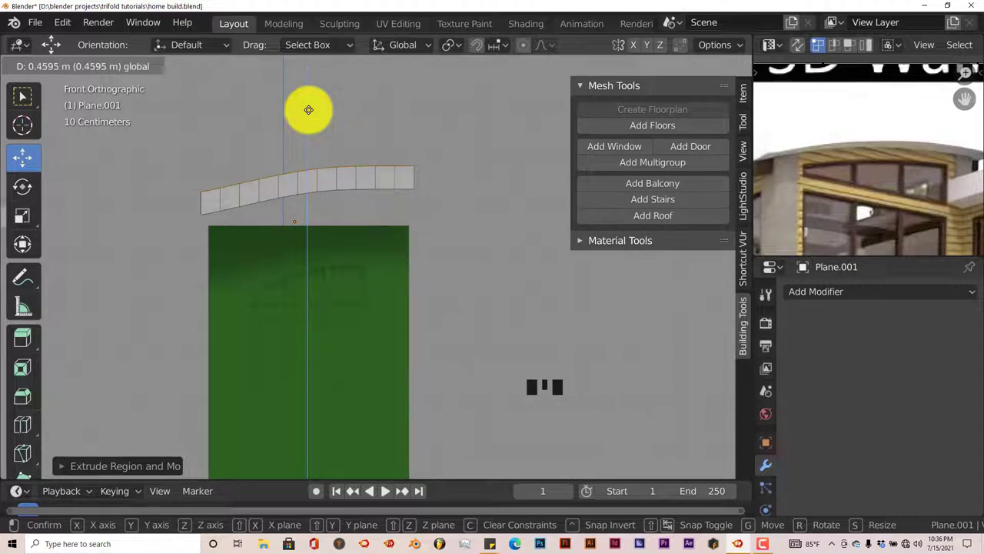
drag(309, 110, 308, 114)
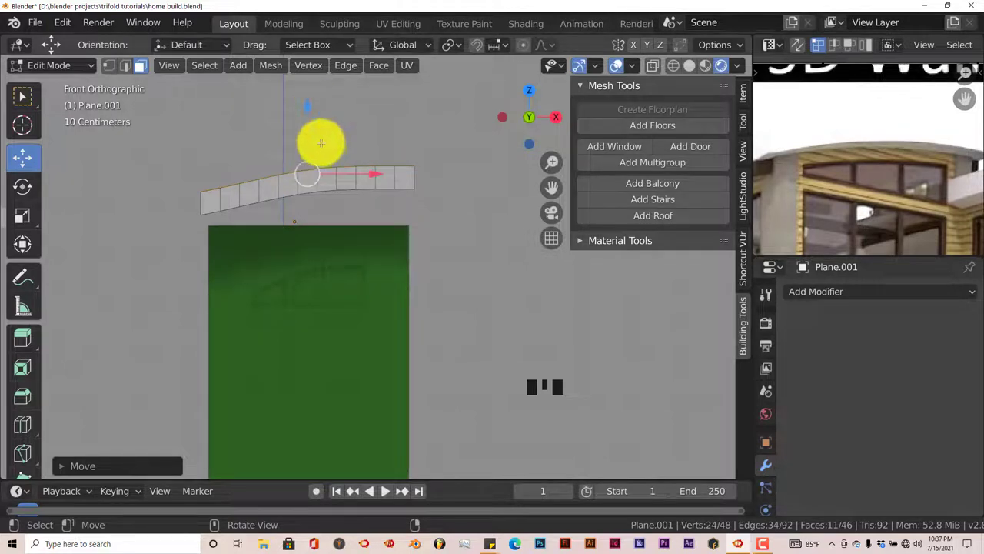
mouse_move(334, 166)
middle_down()
mouse_move(333, 189)
mouse_move(381, 188)
mouse_move(351, 187)
mouse_move(351, 165)
middle_up()
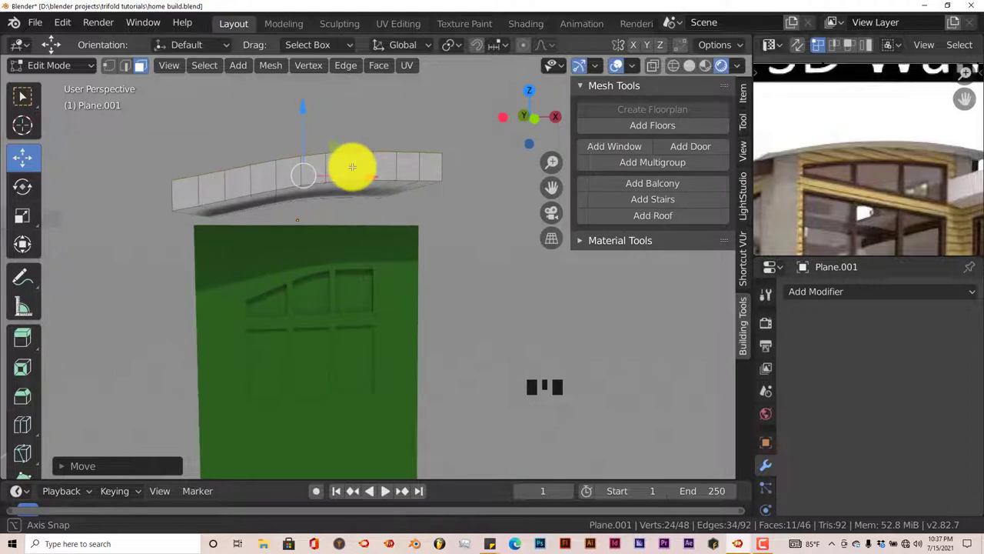
Lower the whole roof object about 0.83 m along Z so it rests on the building like in the reference image.
scroll(934, 178, down, 2)
middle_drag(934, 178, 933, 206)
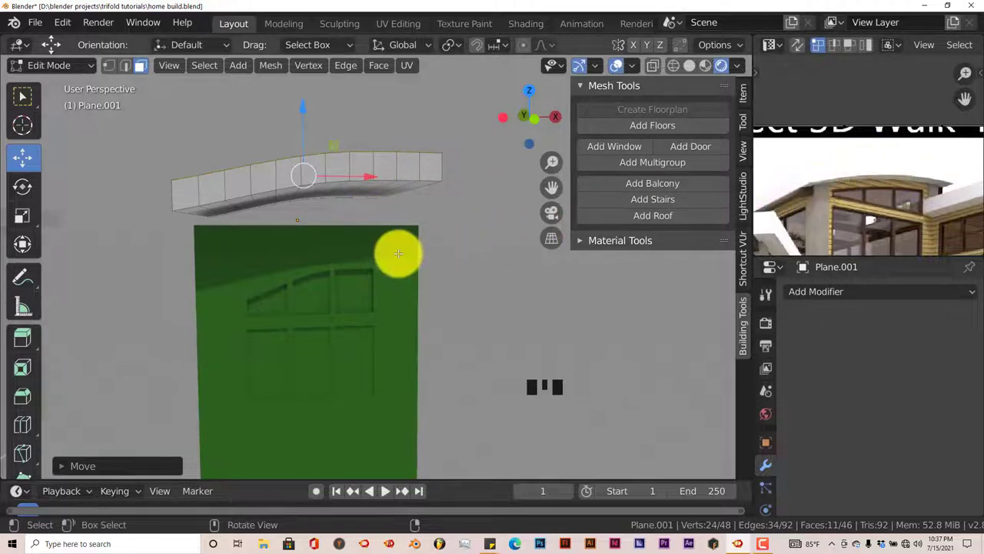
drag(303, 105, 302, 199)
key(Tab)
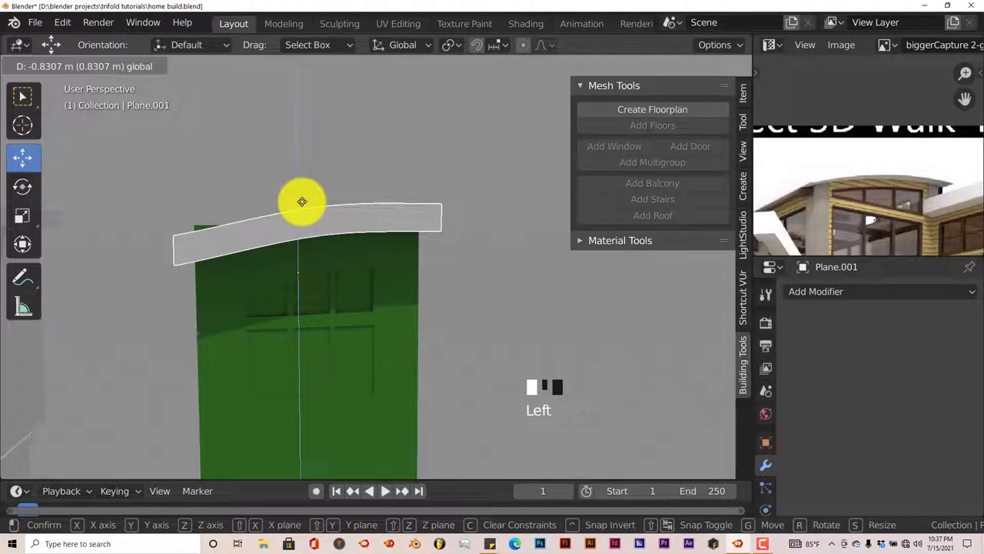
click(300, 204)
Shift the roof along Y toward the back of the building to reduce its front overhang.
mouse_move(300, 204)
middle_down()
mouse_move(295, 241)
mouse_move(299, 197)
mouse_move(303, 216)
middle_up()
middle_drag(364, 285, 279, 226)
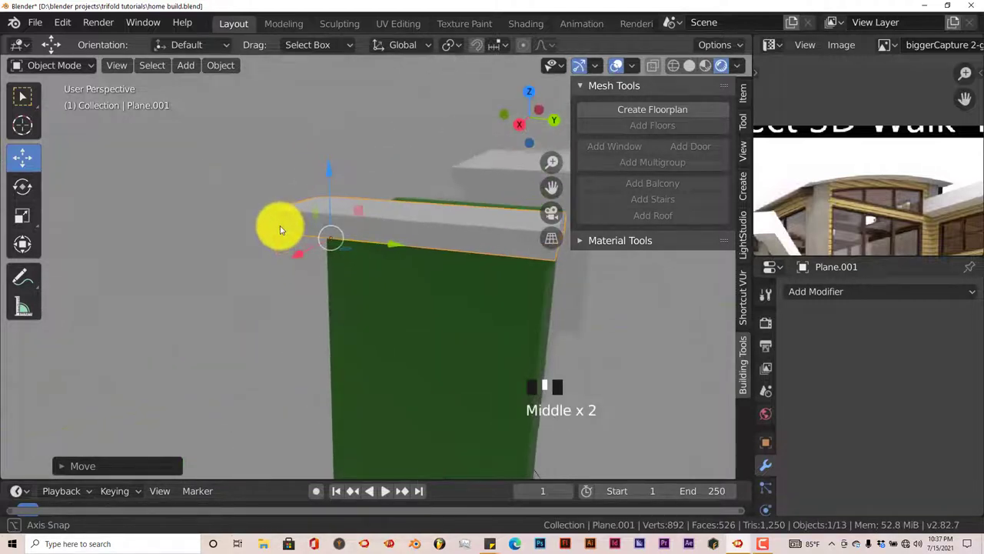
middle_drag(326, 265, 336, 263)
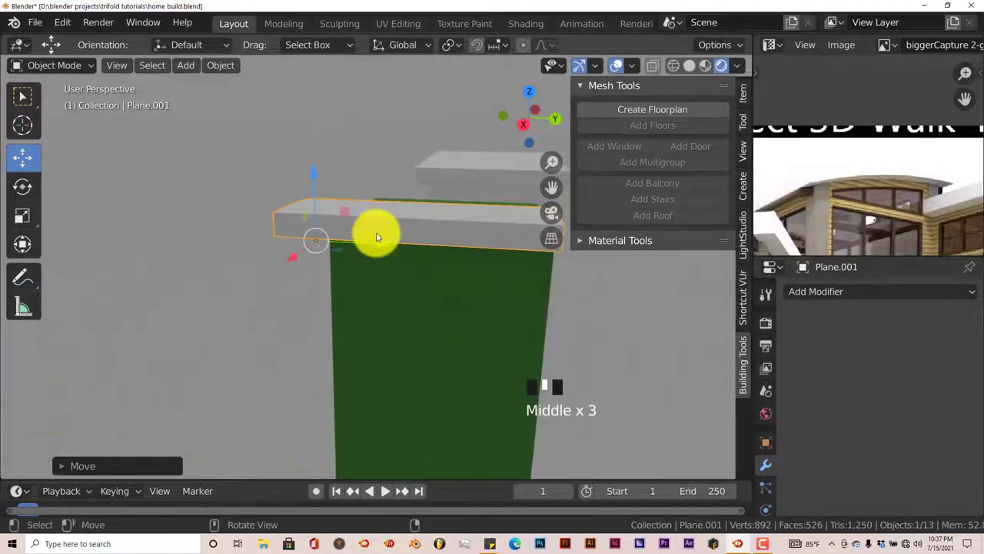
drag(378, 235, 380, 268)
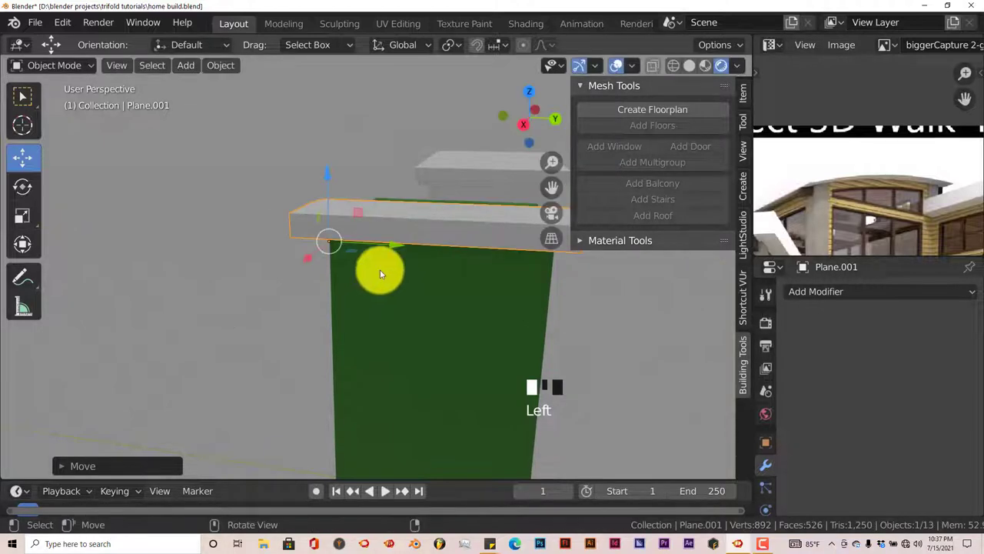
Lower the building's top side edge that pokes through the roof until it sits beneath the roof surface.
middle_drag(380, 268, 211, 270)
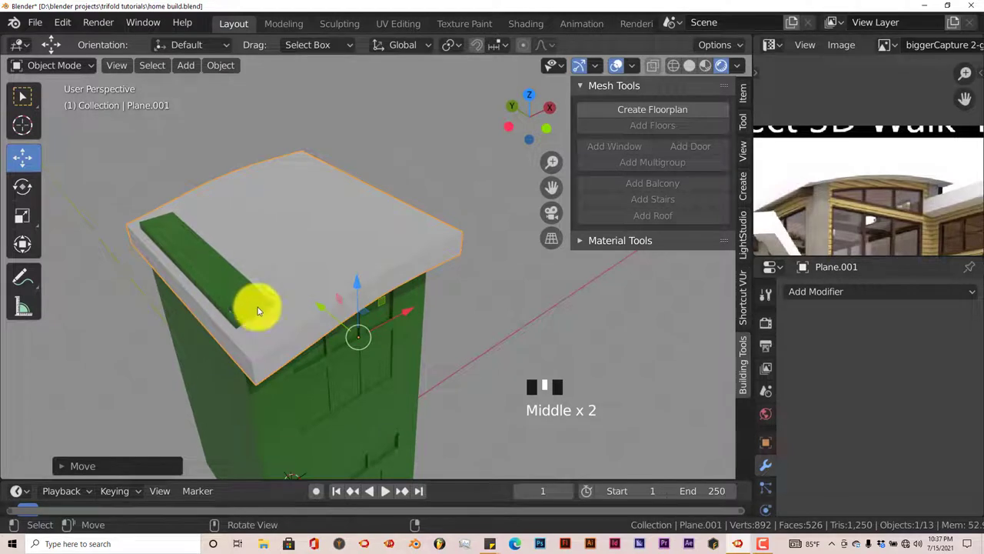
click(235, 419)
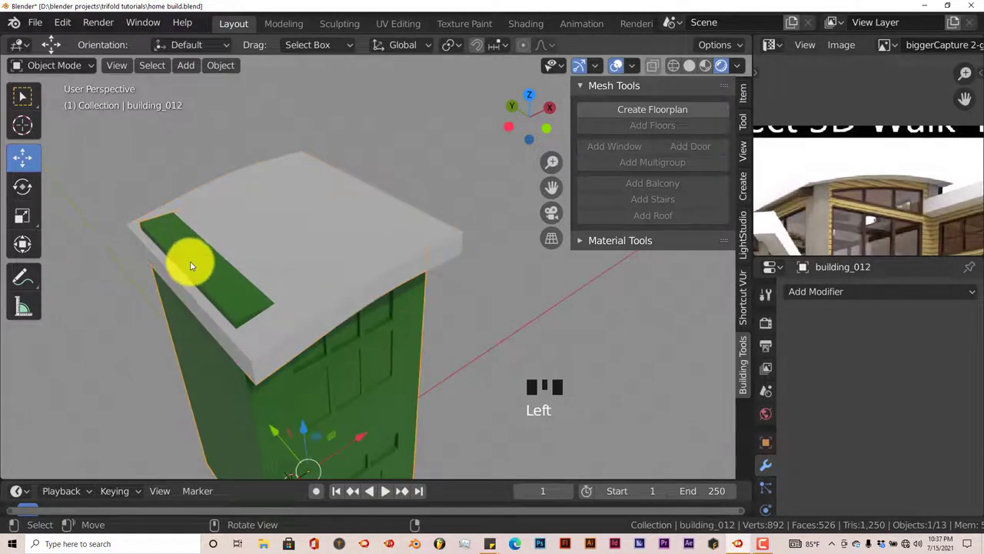
key(Tab)
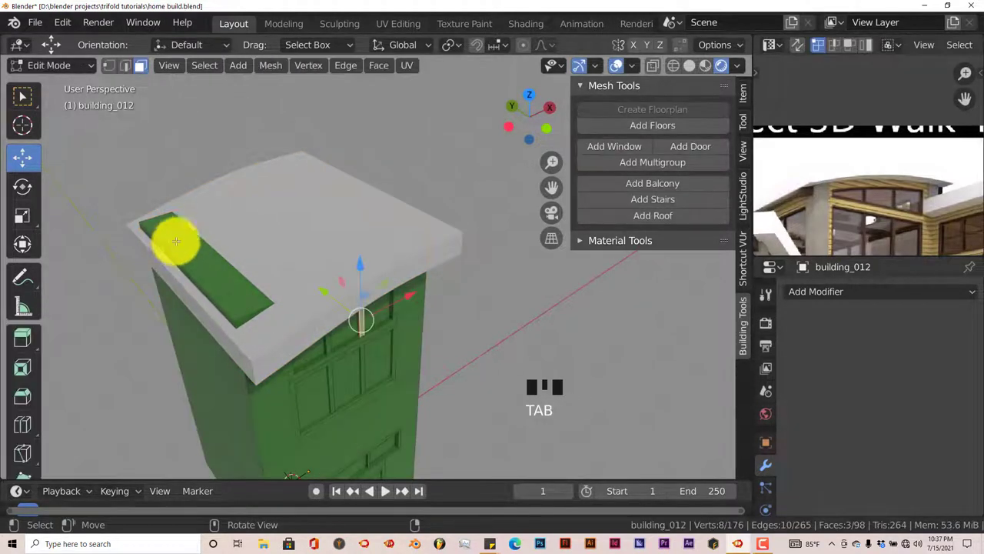
click(125, 66)
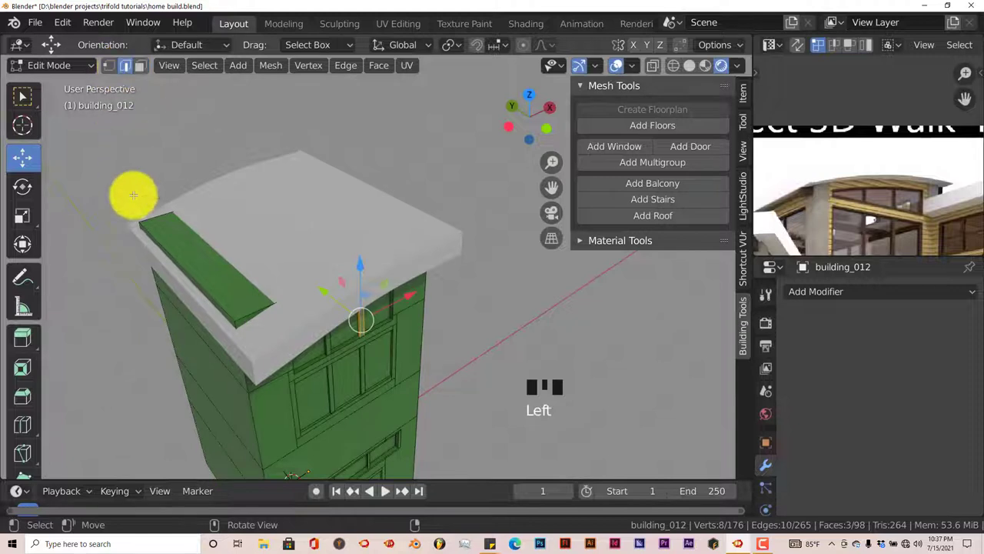
click(160, 244)
drag(158, 198, 163, 214)
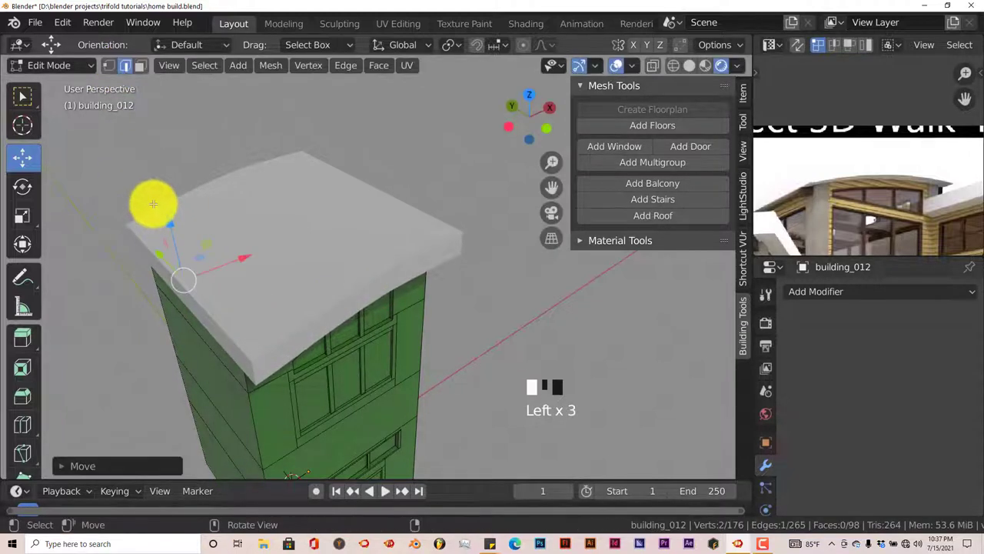
key(Tab)
Check the roof from the front and save the project file.
middle_drag(253, 301, 217, 259)
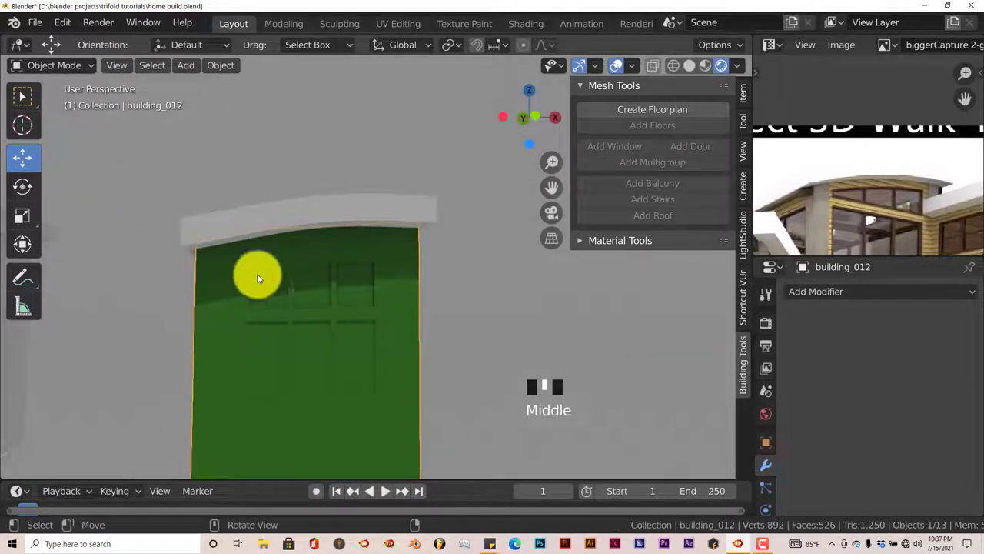
click(32, 23)
click(55, 128)
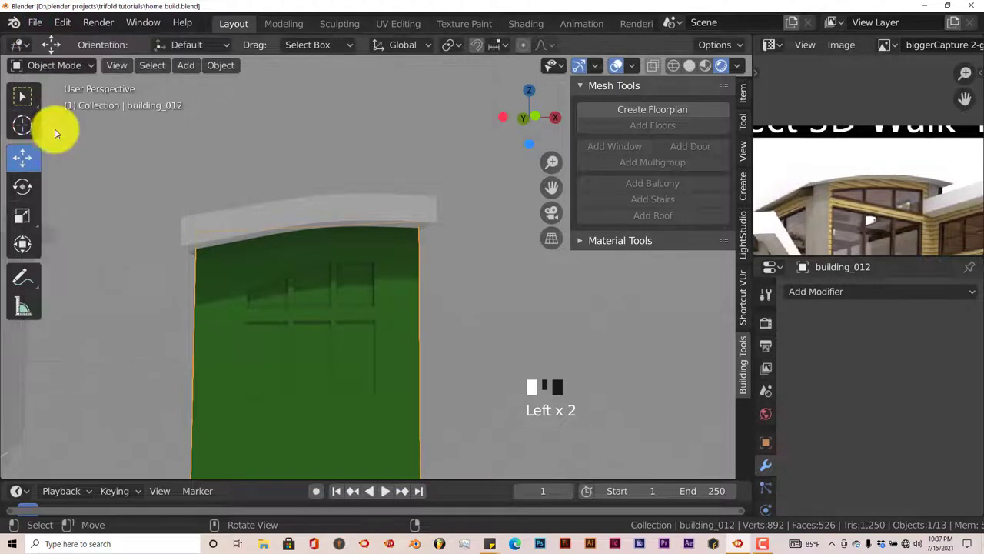
Remove the green material slot Material.001 from the building, leaving the building without an assigned material.
scroll(270, 362, down, 1)
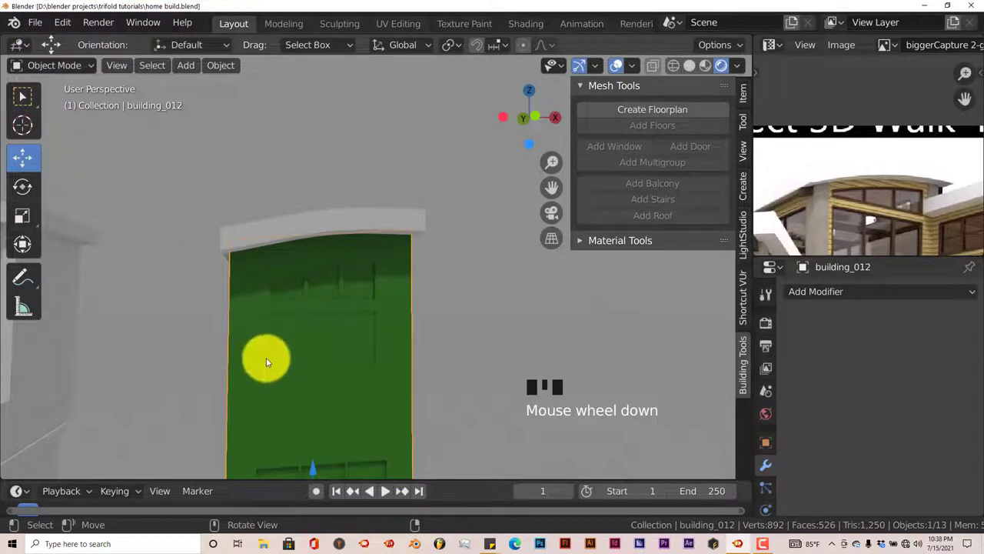
key(KP_1)
scroll(281, 394, down, 2)
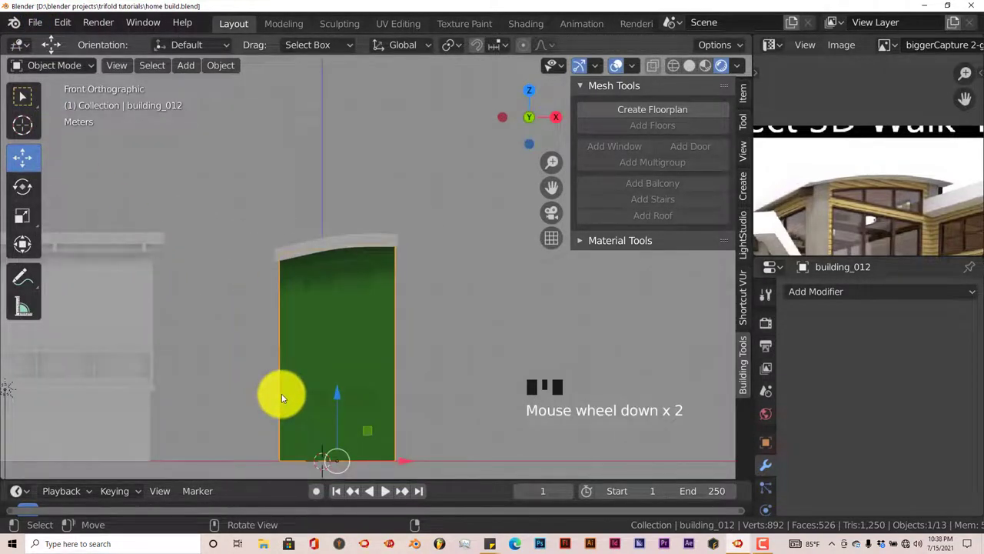
shift+middle_drag(281, 394, 282, 340)
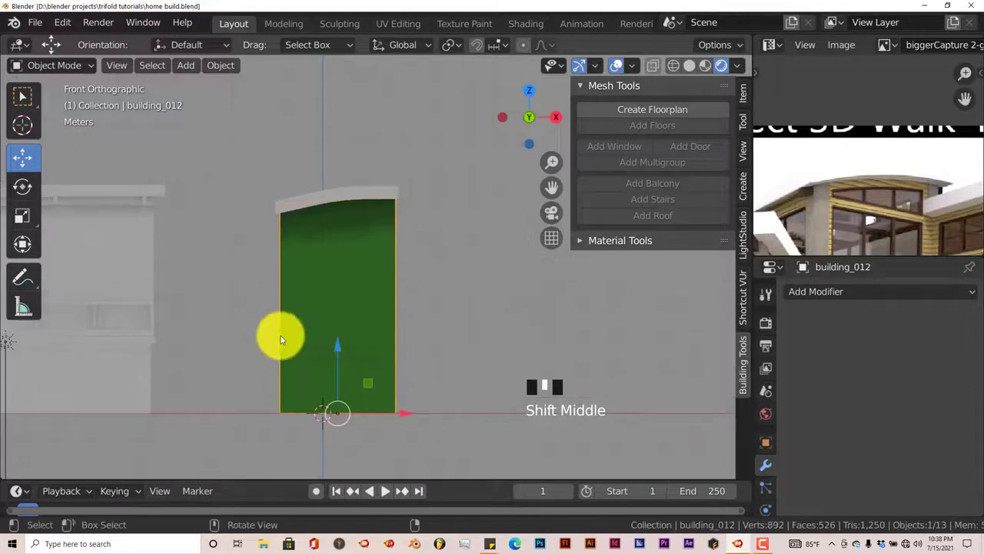
scroll(340, 287, up, 1)
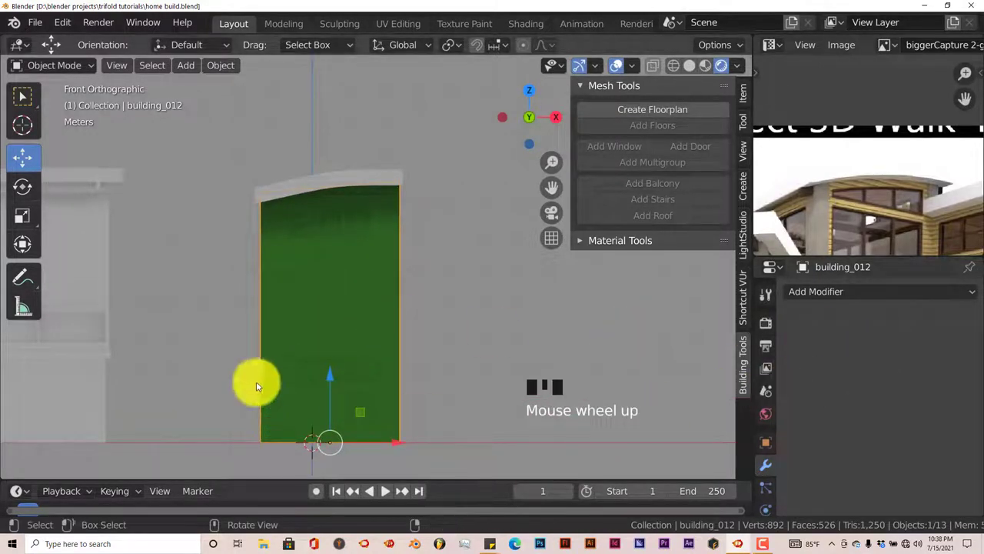
scroll(315, 322, down, 1)
scroll(176, 318, down, 2)
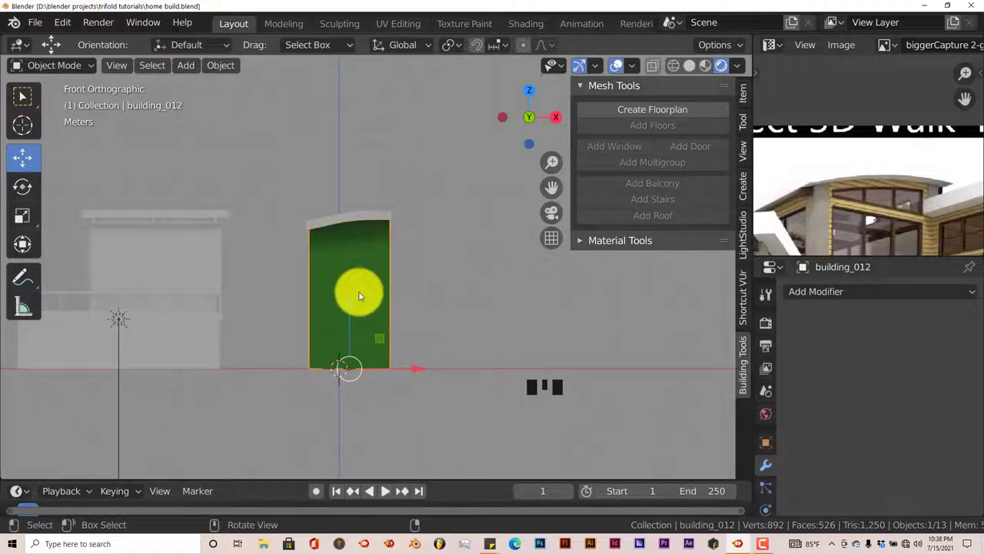
scroll(762, 436, down, 2)
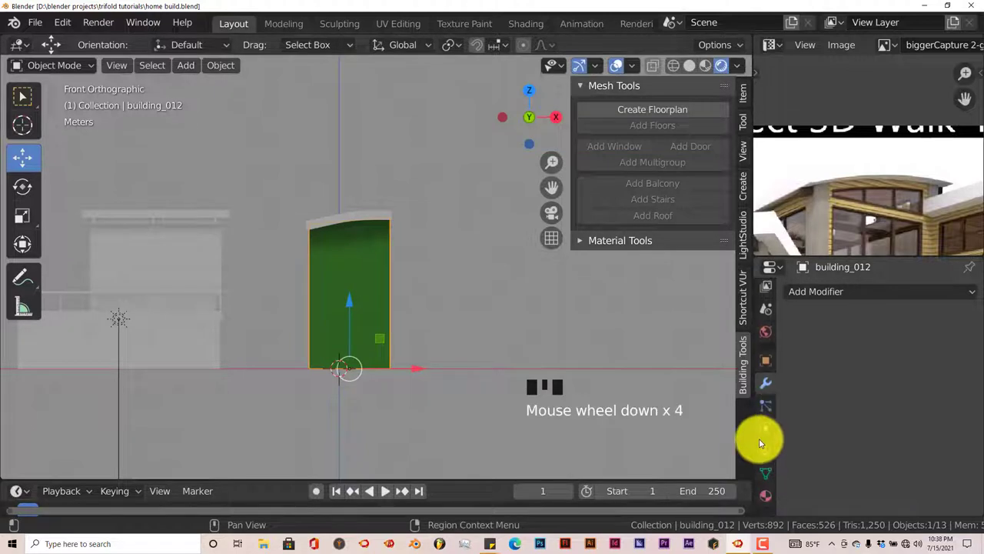
click(762, 478)
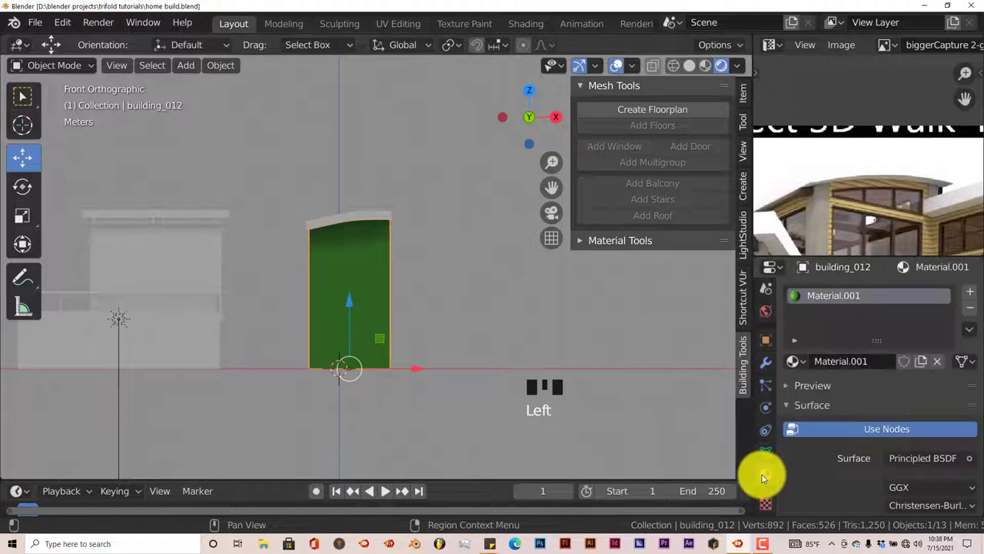
click(969, 308)
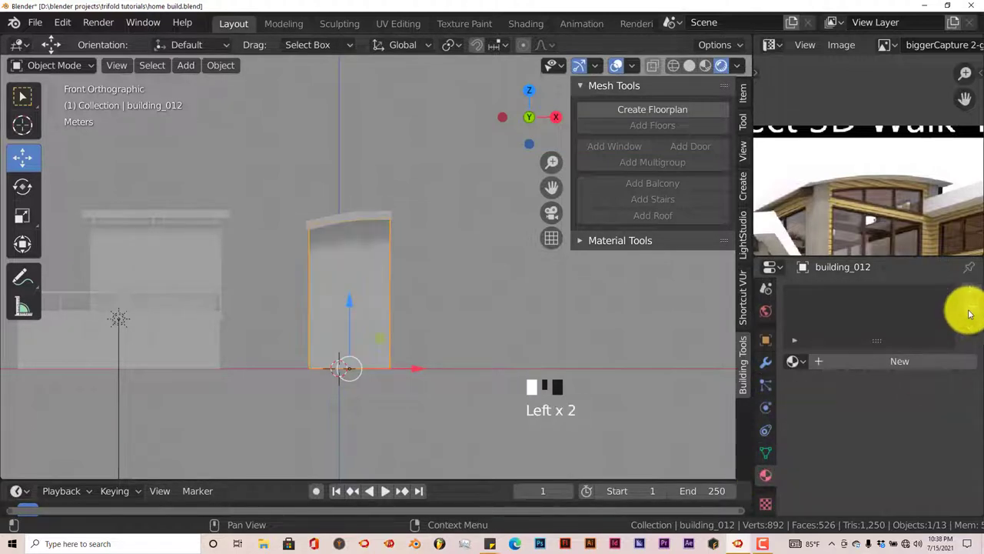
Examine the curved-roof section and neighbouring wings in the reference image and compare them with the model's building.
mouse_move(364, 429)
middle_down()
mouse_move(362, 411)
mouse_move(334, 433)
mouse_move(235, 417)
mouse_move(307, 435)
mouse_move(400, 411)
mouse_move(367, 419)
middle_up()
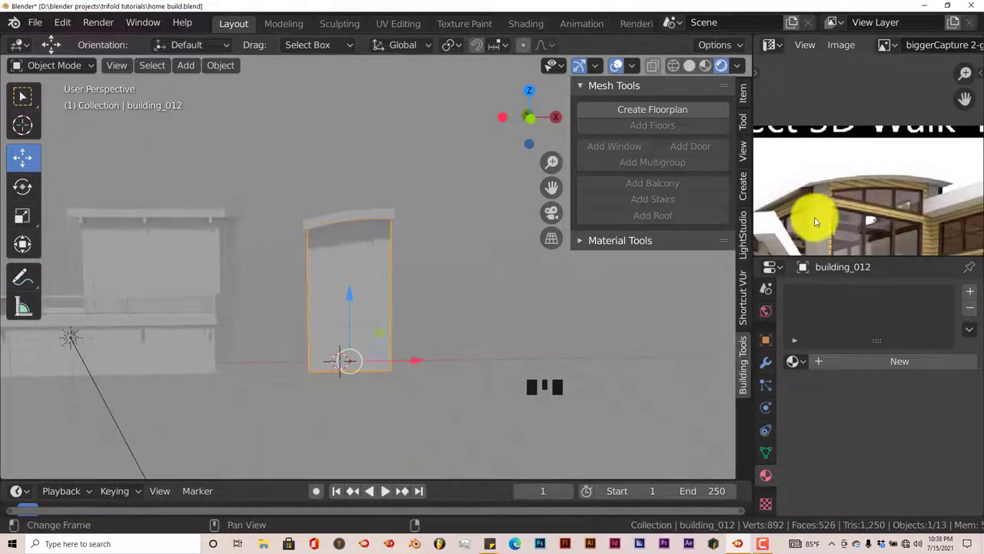
scroll(830, 218, down, 3)
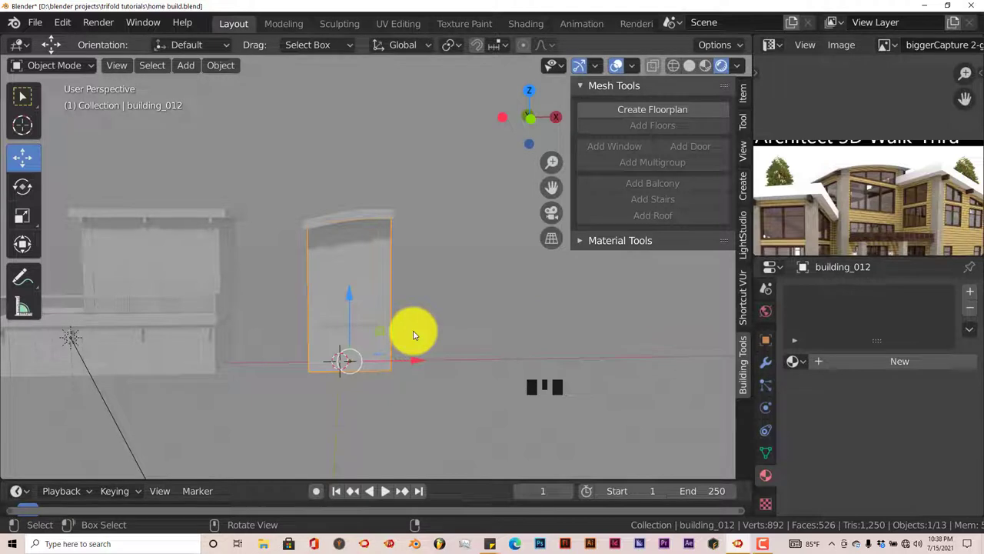
middle_drag(416, 348, 386, 326)
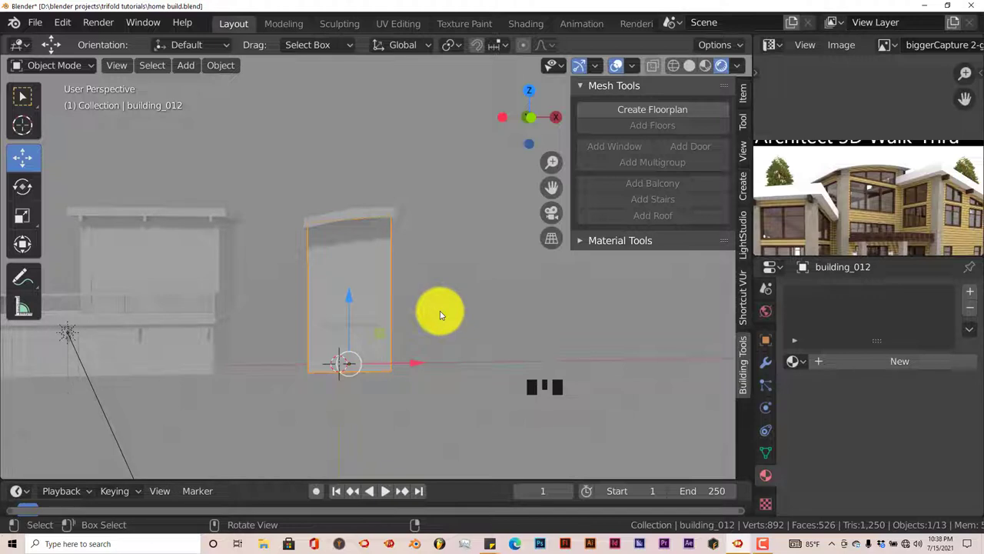
middle_drag(926, 206, 831, 185)
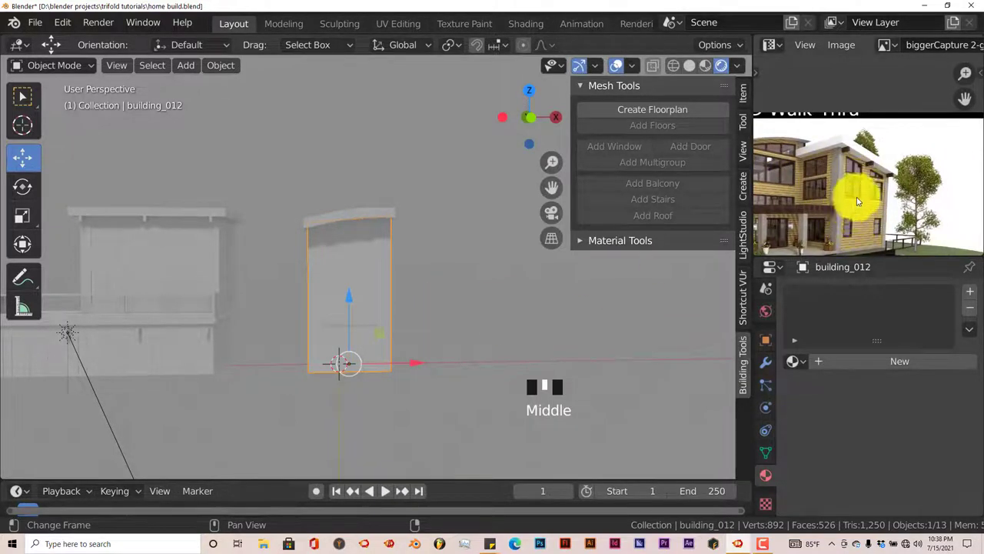
mouse_move(366, 333)
middle_down()
mouse_move(390, 336)
mouse_move(362, 340)
middle_up()
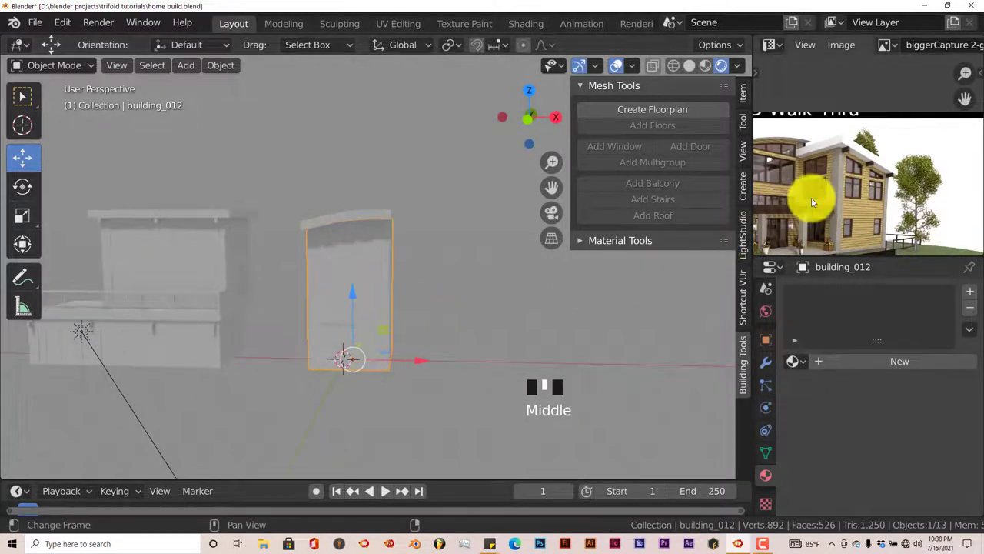
mouse_move(812, 202)
middle_down()
mouse_move(902, 189)
mouse_move(820, 209)
middle_up()
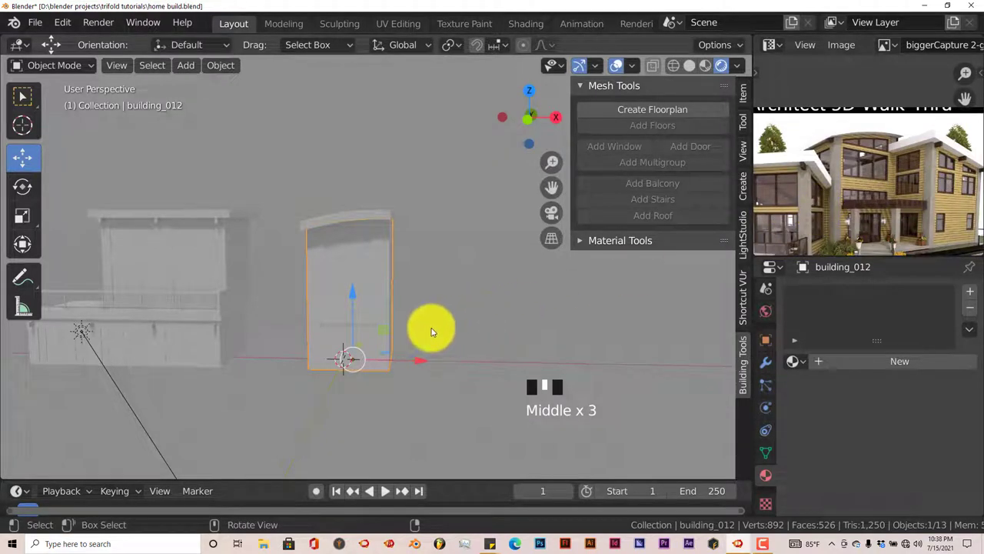
scroll(446, 323, up, 1)
scroll(839, 195, up, 2)
middle_drag(839, 195, 843, 183)
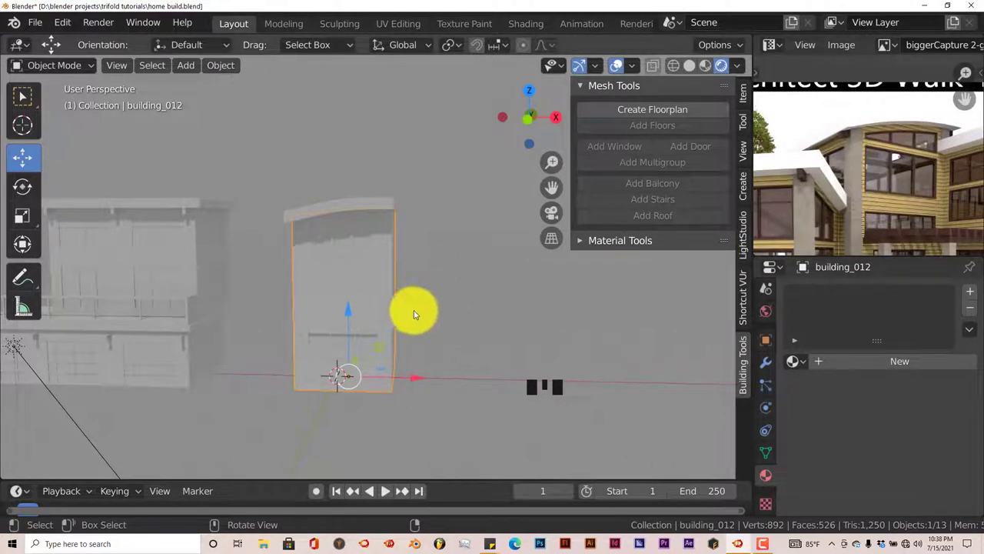
middle_drag(413, 310, 460, 317)
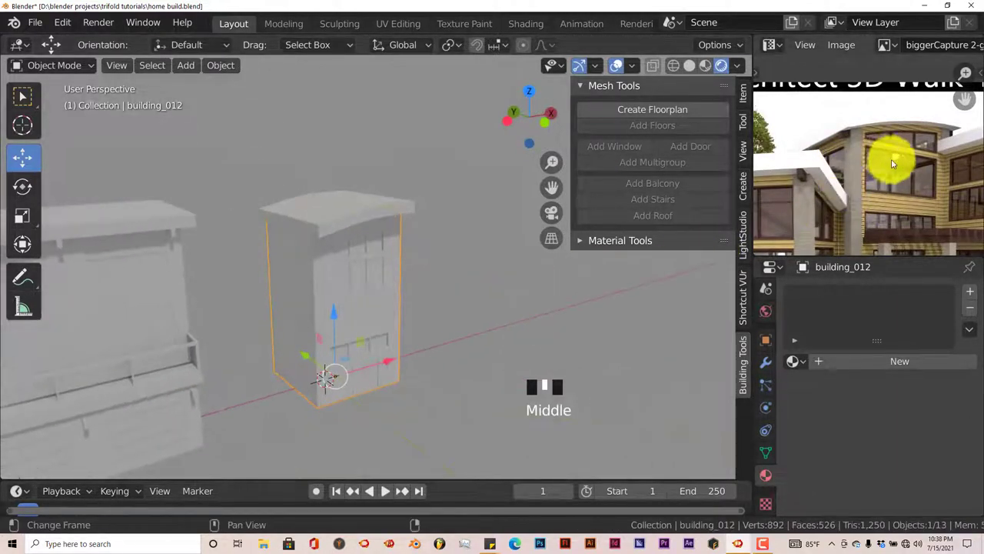
middle_drag(336, 239, 344, 270)
scroll(336, 274, up, 2)
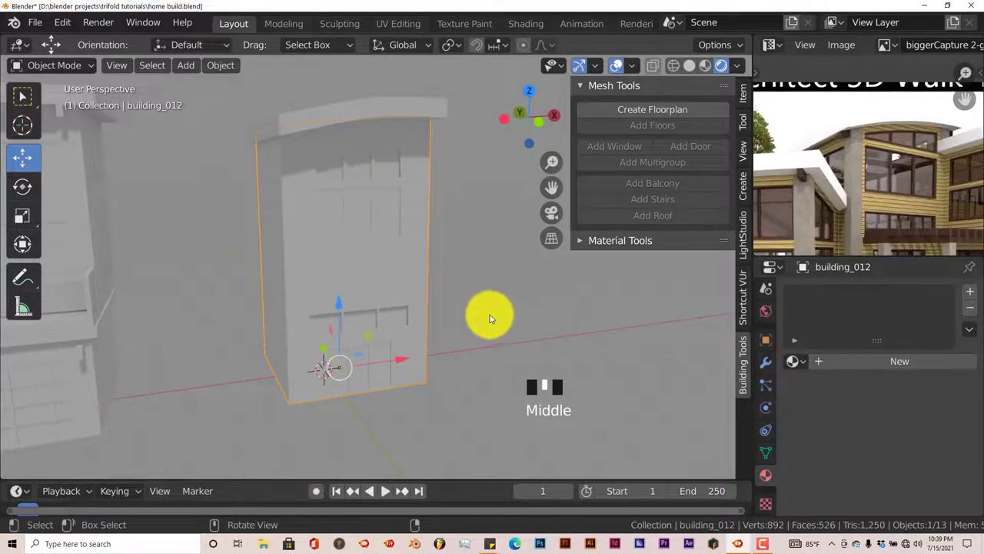
Add a plane, move it along X to beside the building, and rotate it 90° about X to stand upright.
key(shift+a)
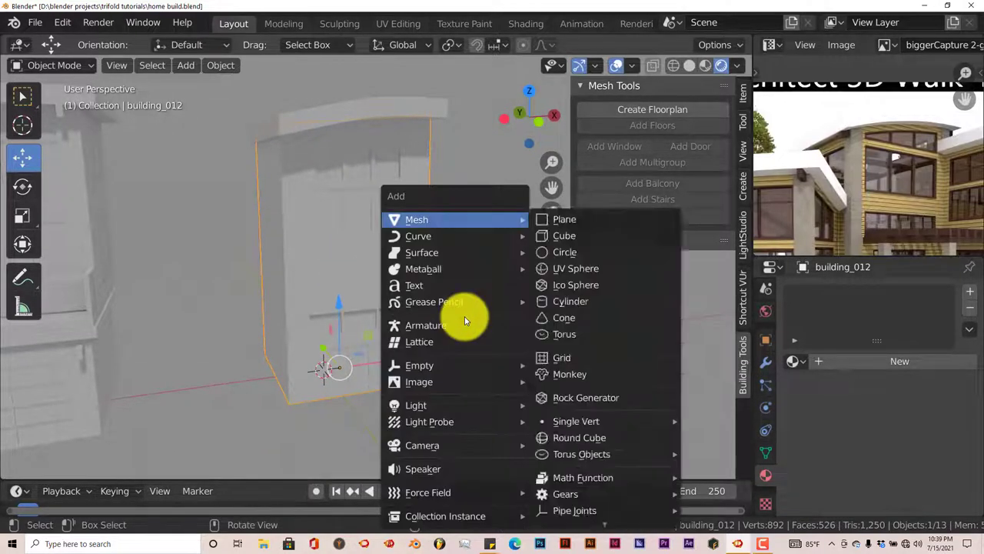
mouse_move(485, 219)
click(545, 224)
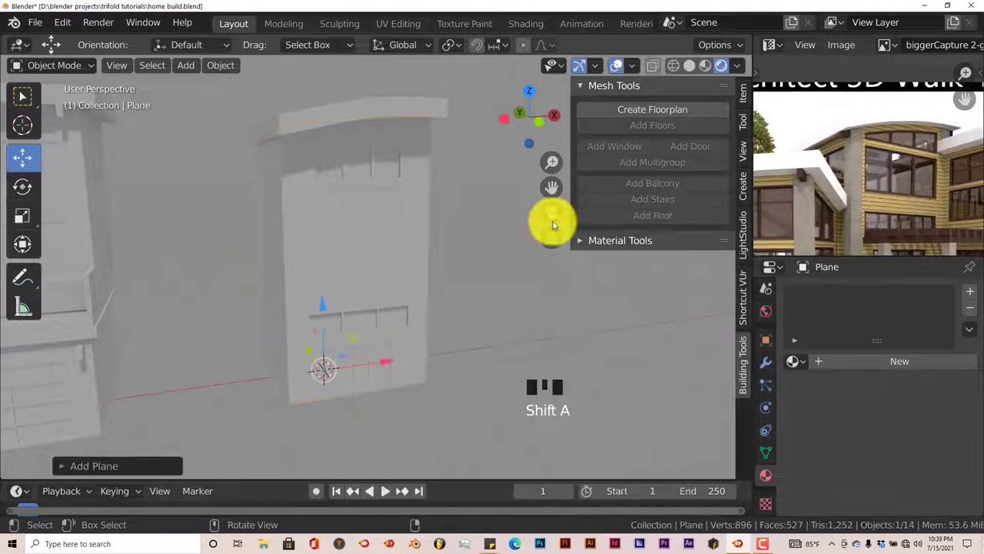
drag(386, 360, 540, 333)
text(r)
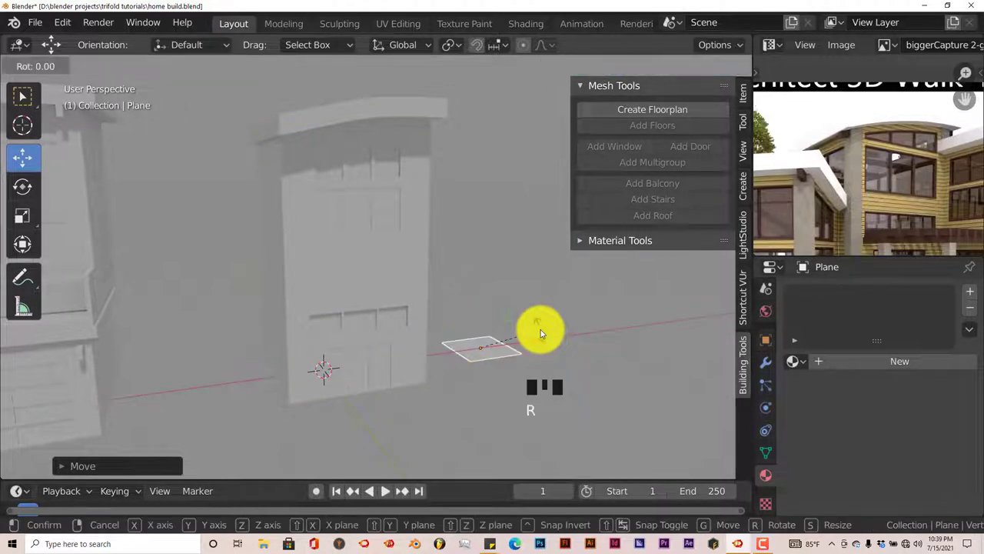
text(x90)
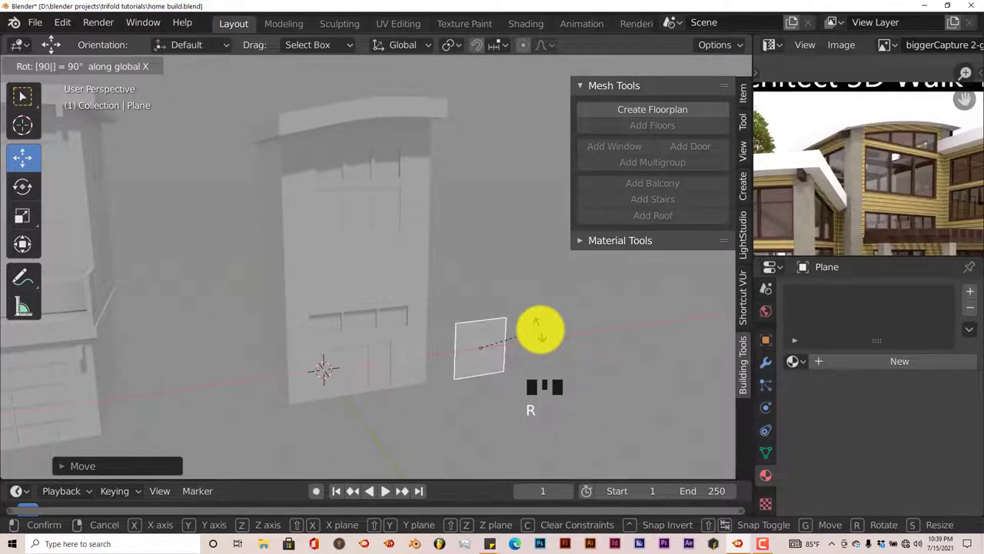
key(Return)
Rotate the upright plane 90° about the Z axis so it is parallel to the building's side wall.
middle_drag(538, 334, 477, 335)
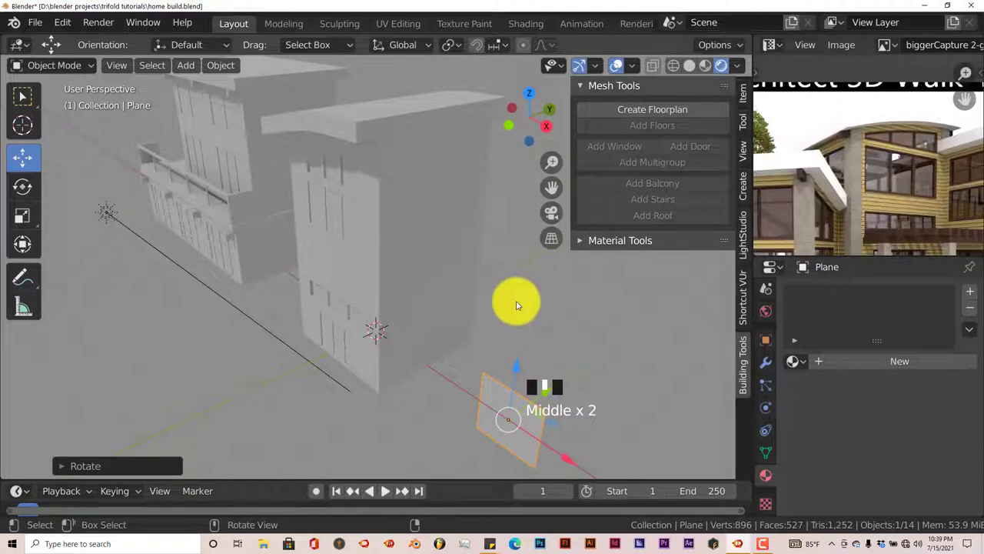
middle_drag(383, 200, 279, 220)
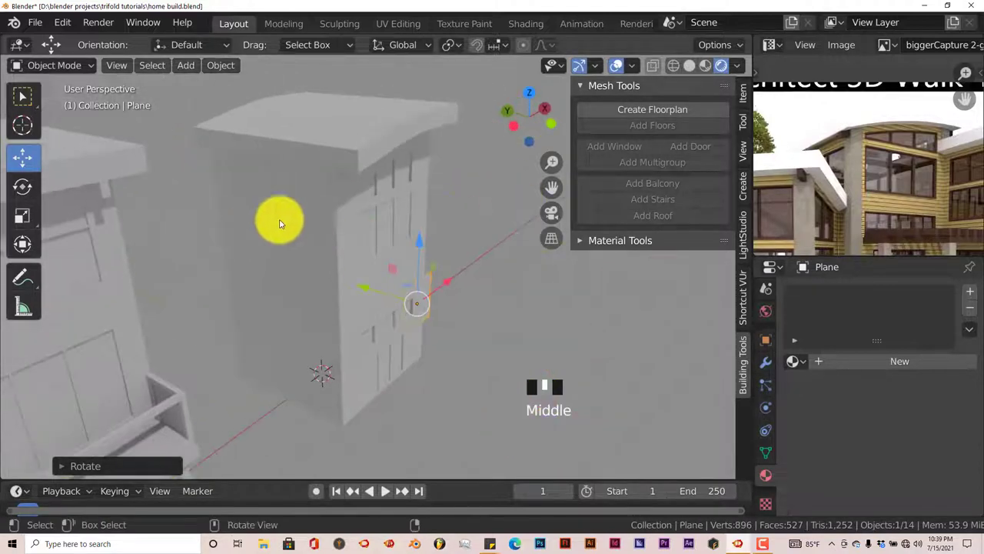
middle_drag(446, 261, 440, 210)
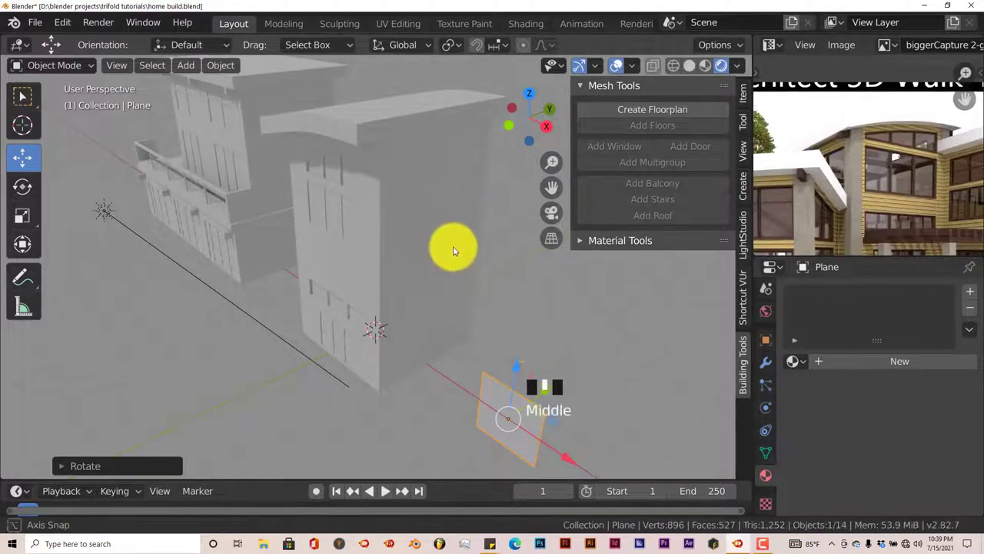
middle_drag(452, 248, 279, 213)
middle_drag(446, 231, 423, 355)
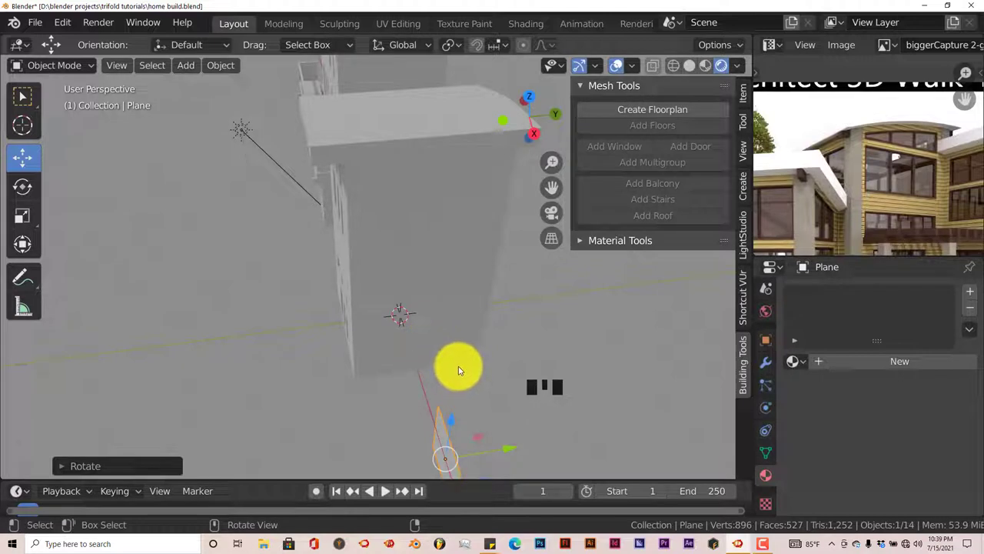
text(rz90)
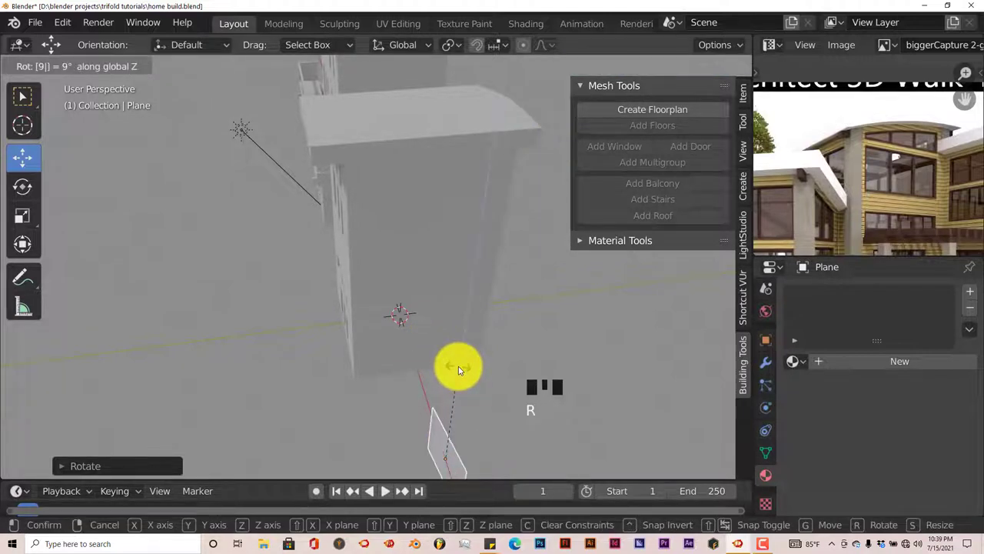
key(Return)
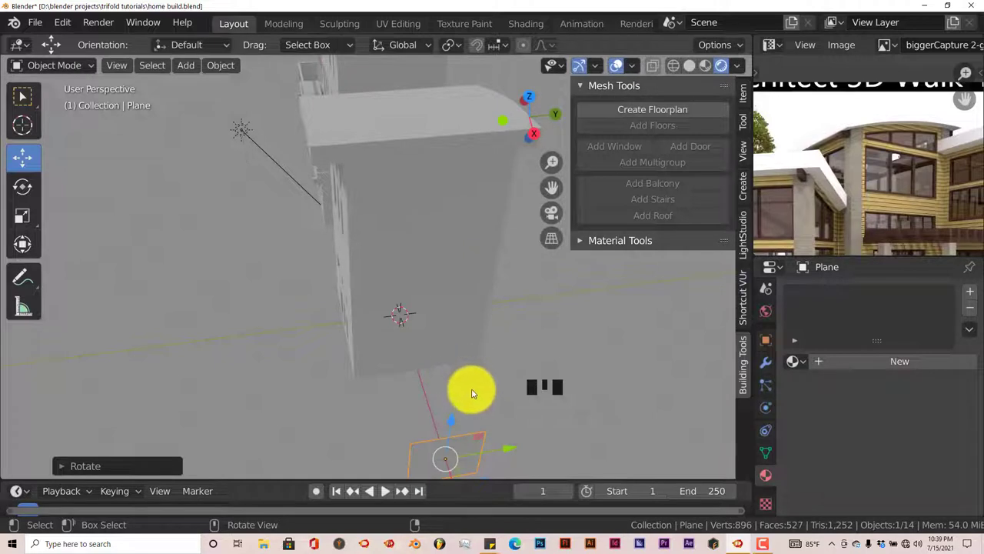
Raise the plane along Z to the upper part of the building, working from the right side view.
key(KP_3)
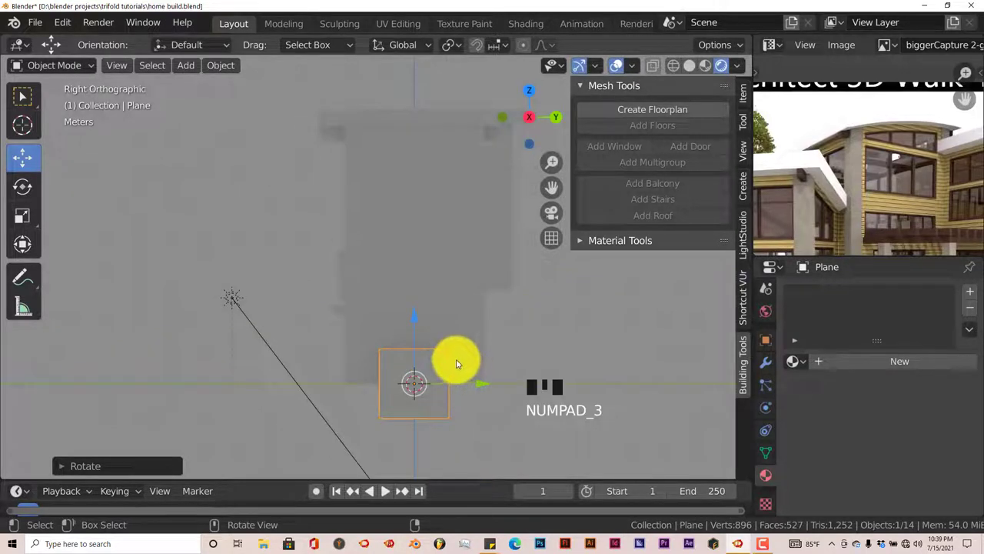
drag(416, 318, 401, 140)
scroll(472, 281, up, 2)
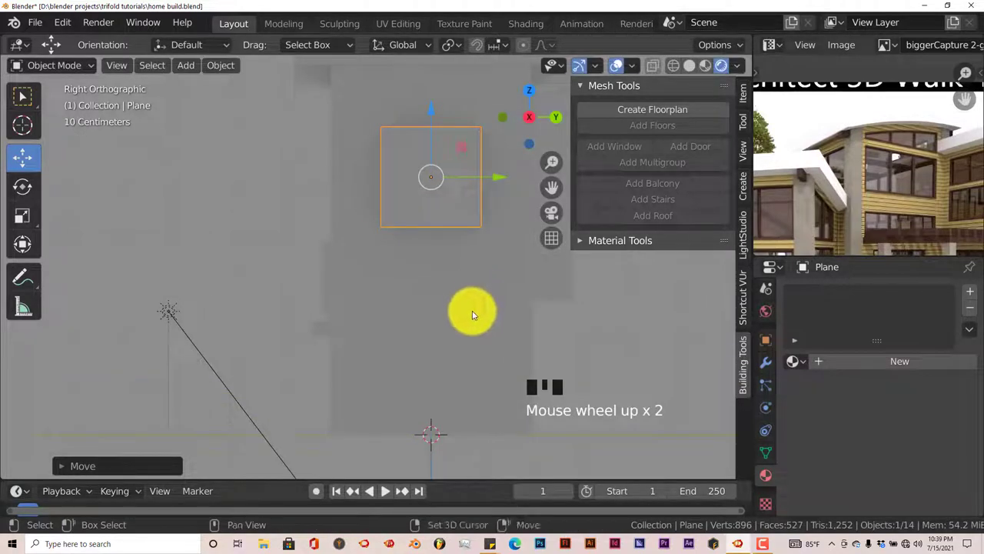
shift+middle_drag(469, 310, 507, 329)
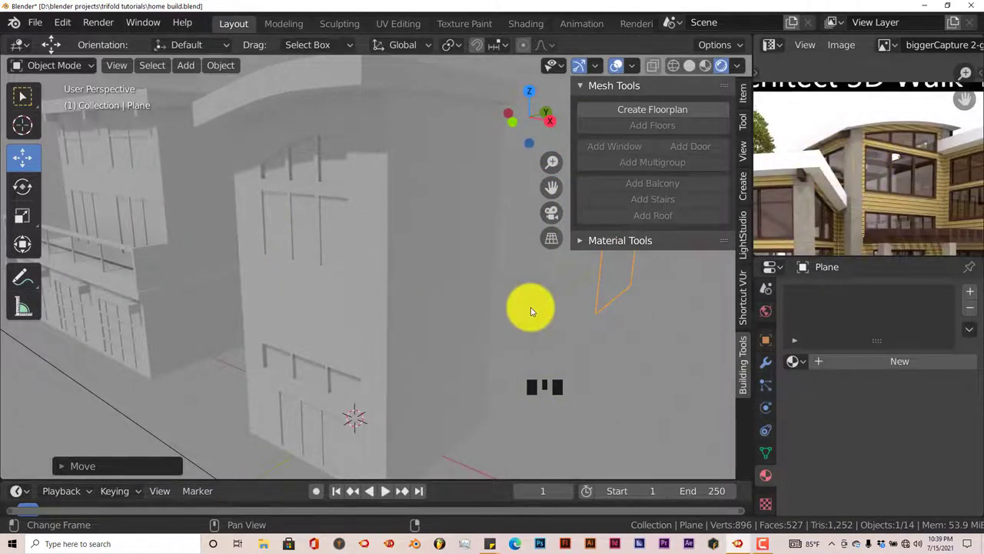
Move the plane along Y to in front of the building and rotate it about Z to face the front.
scroll(484, 307, down, 3)
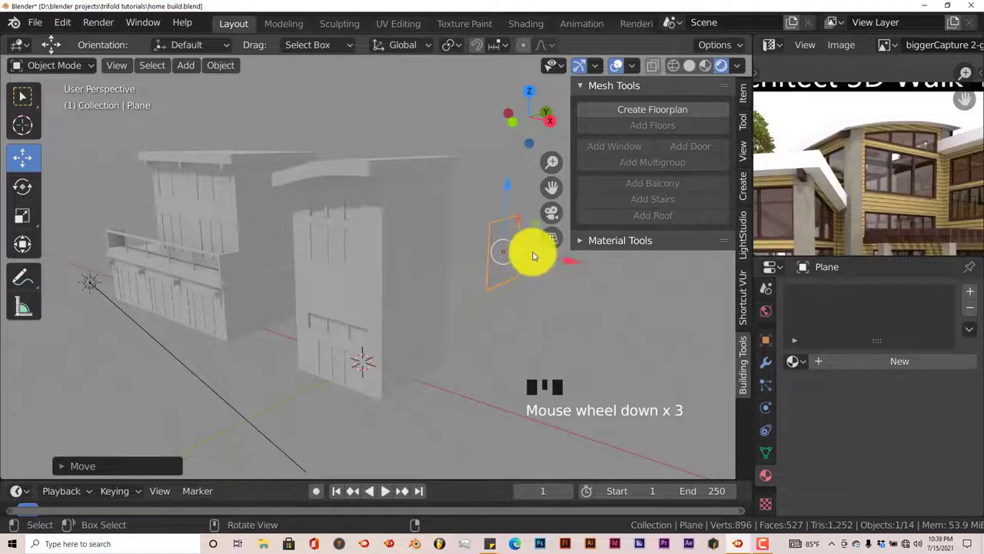
middle_drag(500, 282, 505, 303)
drag(505, 303, 303, 358)
key(r)
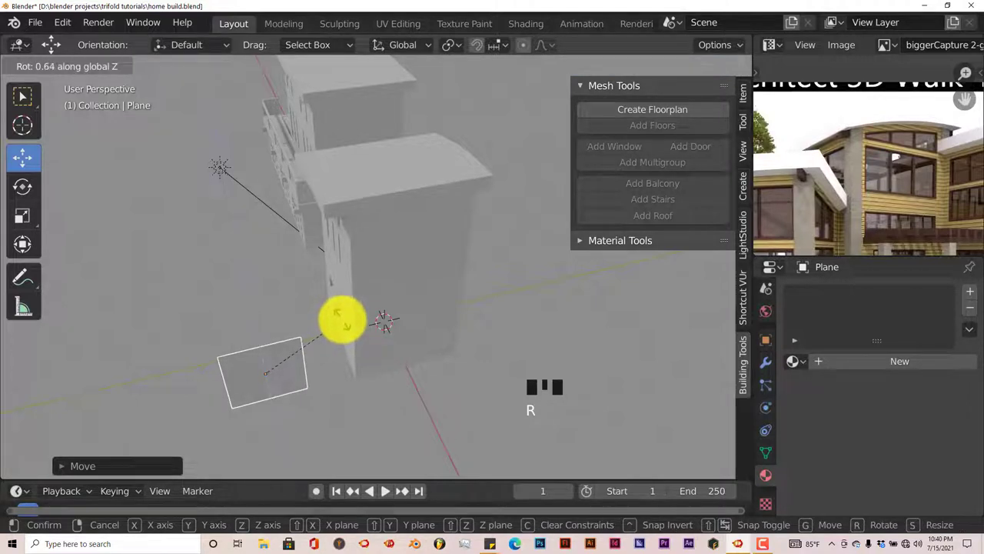
text(0)
click(408, 367)
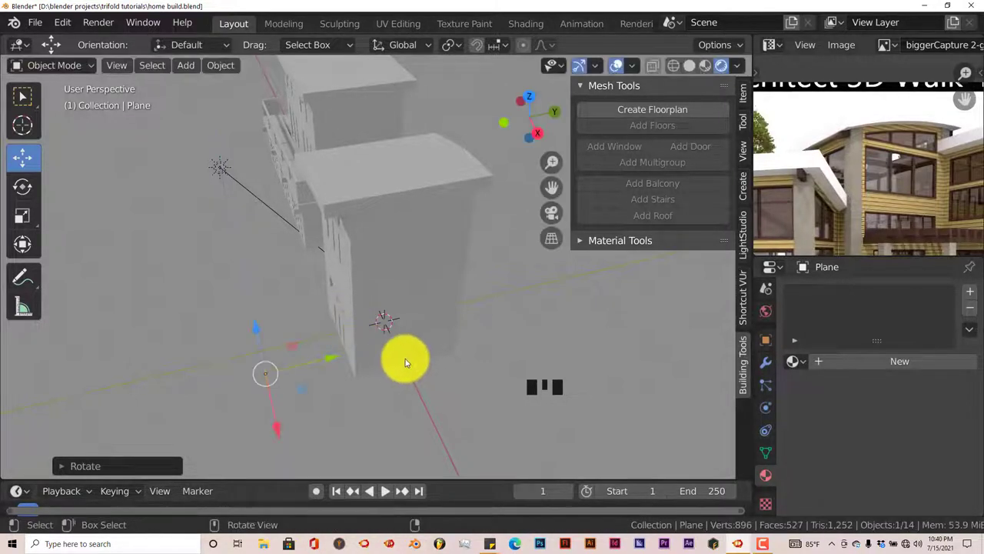
Slide the plane along X from beside the building to directly in front of its facade.
key(KP_1)
scroll(430, 330, down, 2)
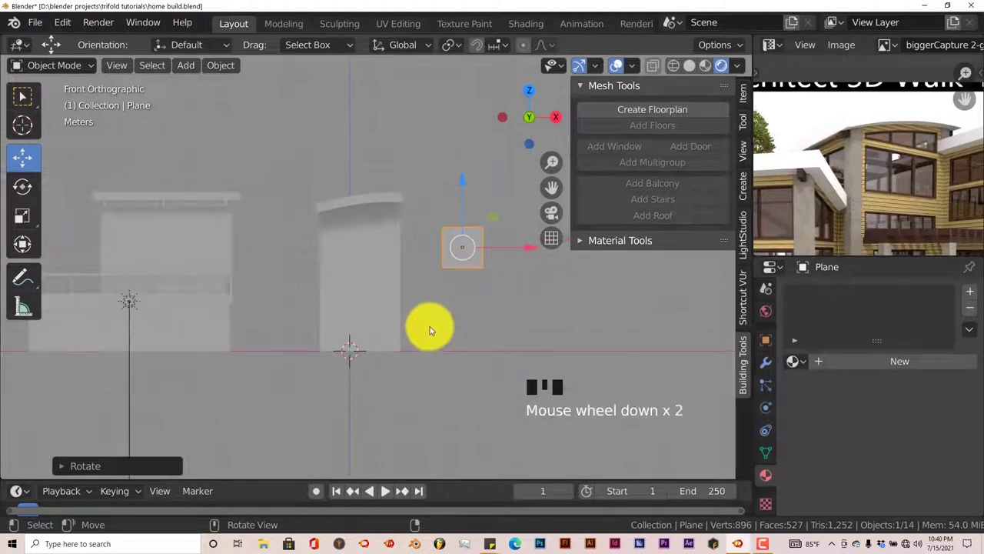
shift+middle_drag(418, 345, 402, 372)
drag(501, 276, 421, 303)
scroll(421, 304, up, 2)
middle_drag(420, 303, 315, 323)
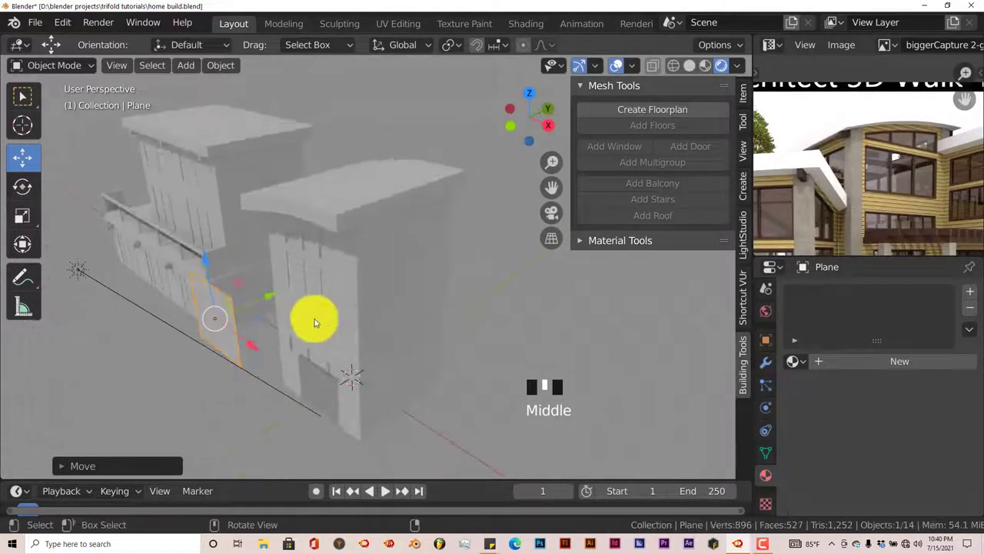
Move the plane along Y close to the curved-roof building's facade and show it from the front in solid X-ray shading.
drag(268, 295, 336, 315)
scroll(336, 314, up, 3)
shift+middle_drag(336, 314, 460, 344)
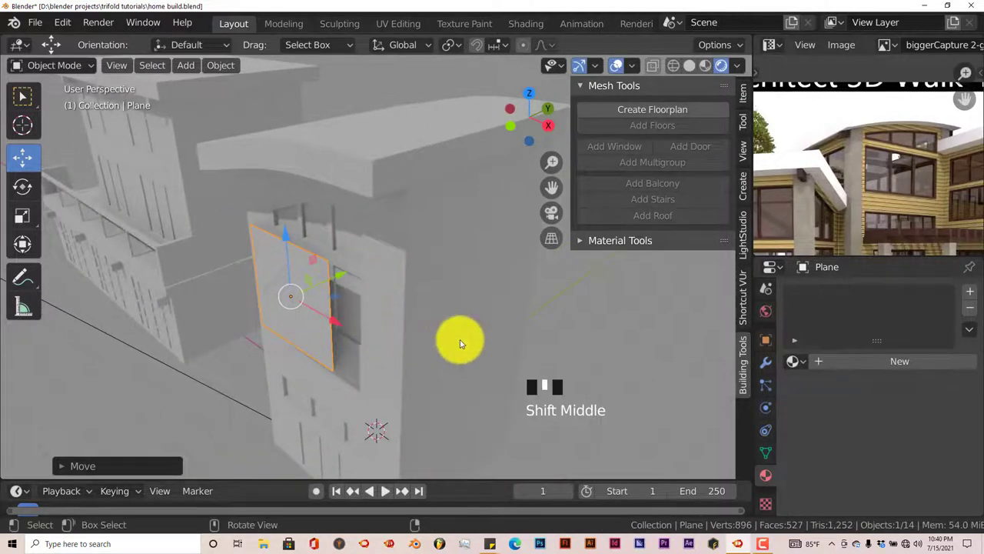
middle_drag(397, 367, 410, 334)
key(z)
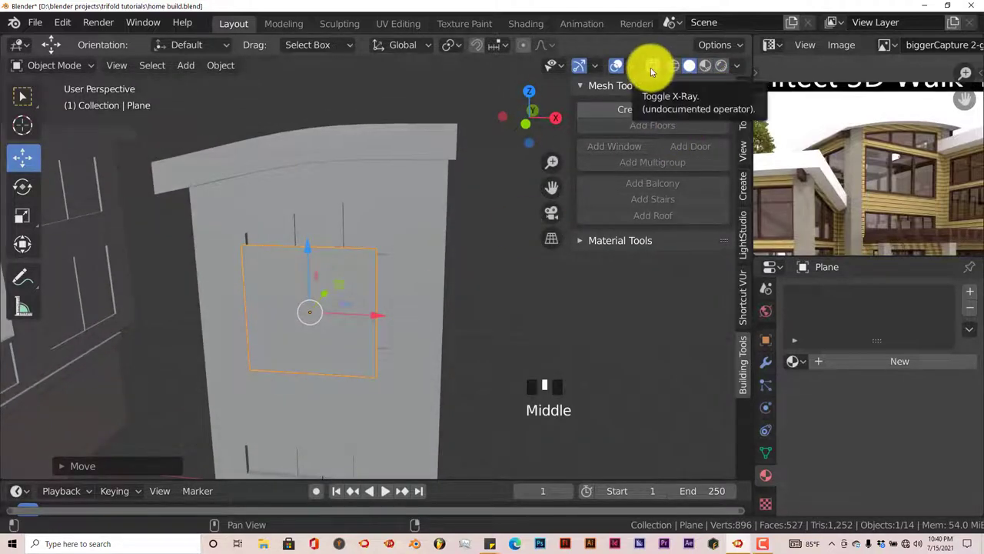
click(651, 68)
middle_drag(362, 318, 441, 330)
key(KP_1)
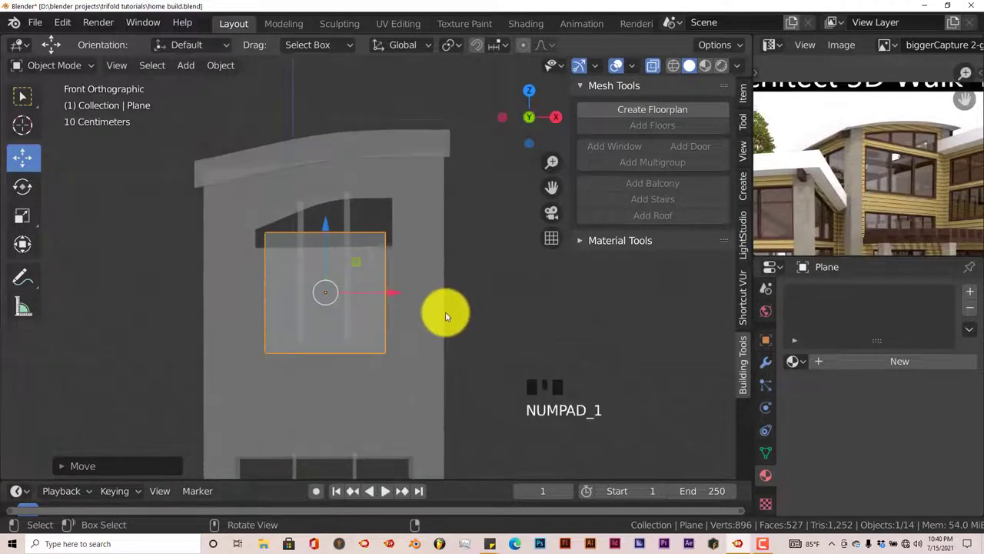
Scale the plane along Z and lower it to fit the height of the large window below the arched one.
scroll(446, 311, up, 4)
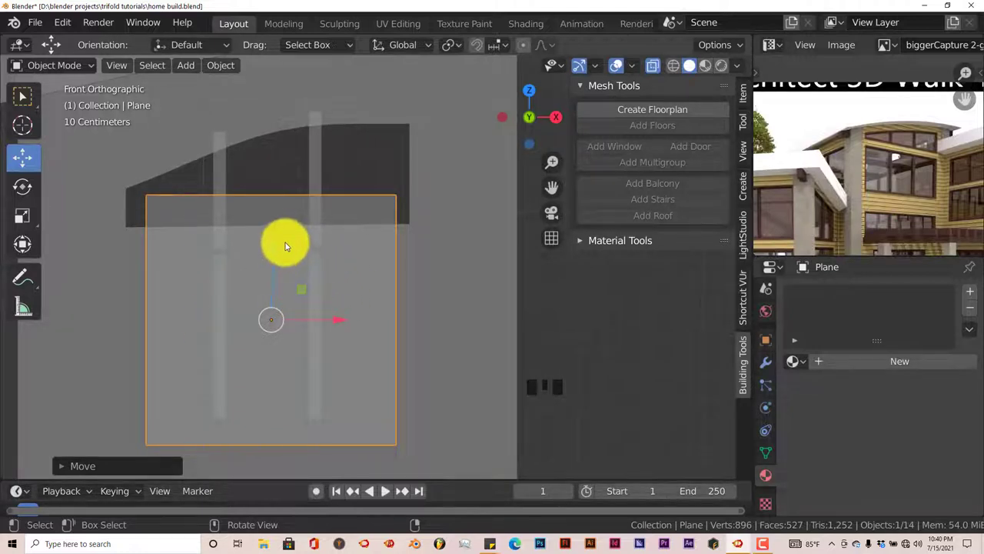
key(s)
key(z)
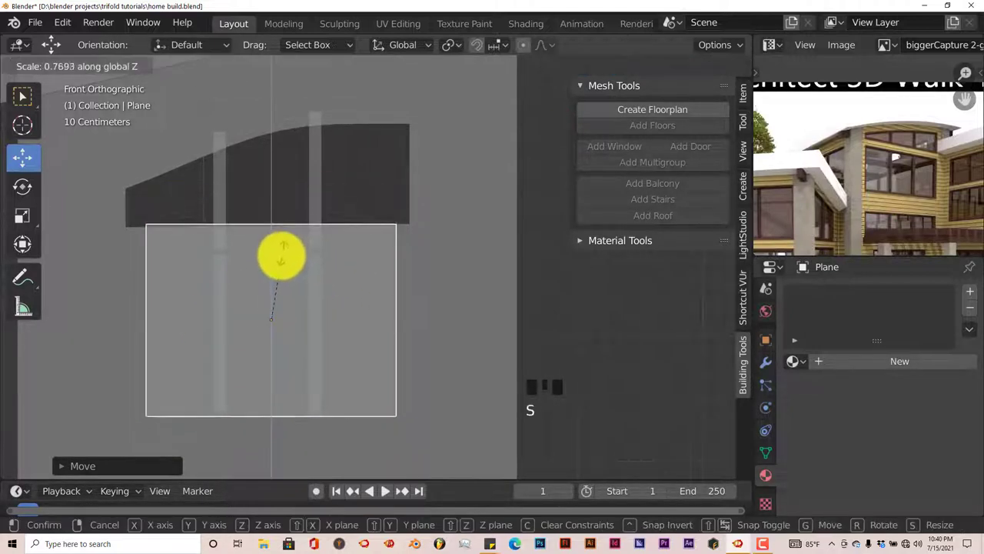
click(273, 263)
drag(270, 261, 270, 276)
key(s)
key(z)
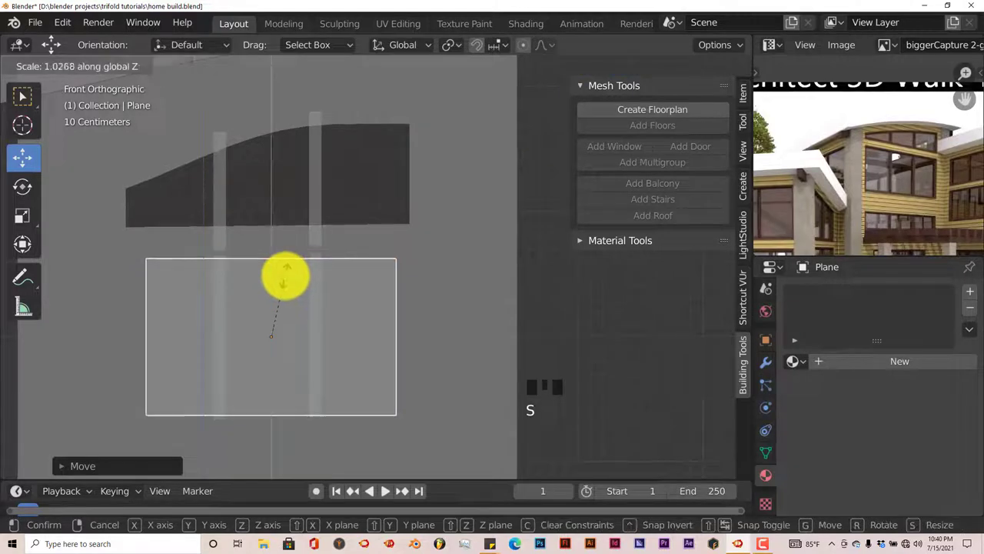
click(342, 321)
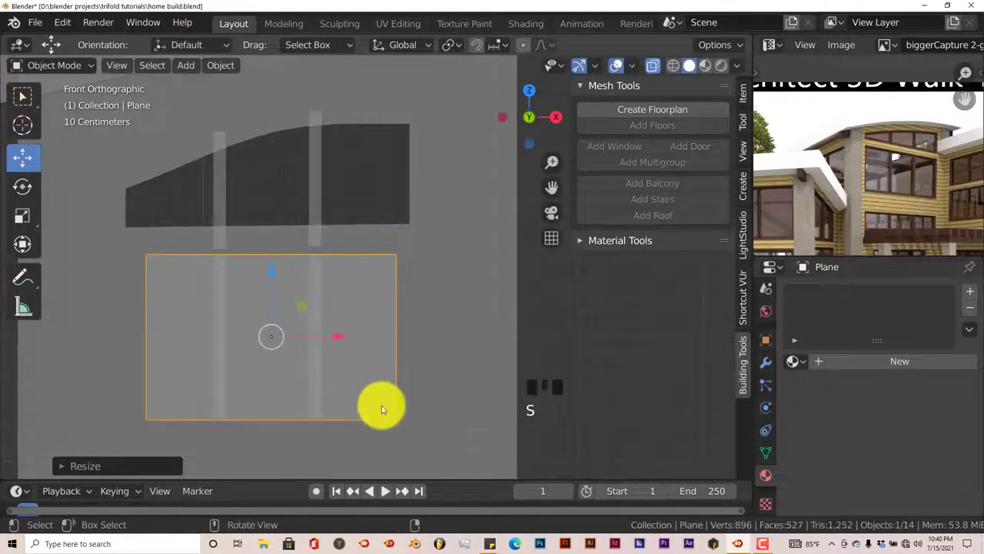
Turn off X-ray and extrude the plane about 0.31 m along Y into a solid block.
mouse_move(381, 409)
middle_down()
mouse_move(356, 417)
mouse_move(330, 398)
mouse_move(320, 408)
mouse_move(376, 402)
mouse_move(368, 405)
middle_up()
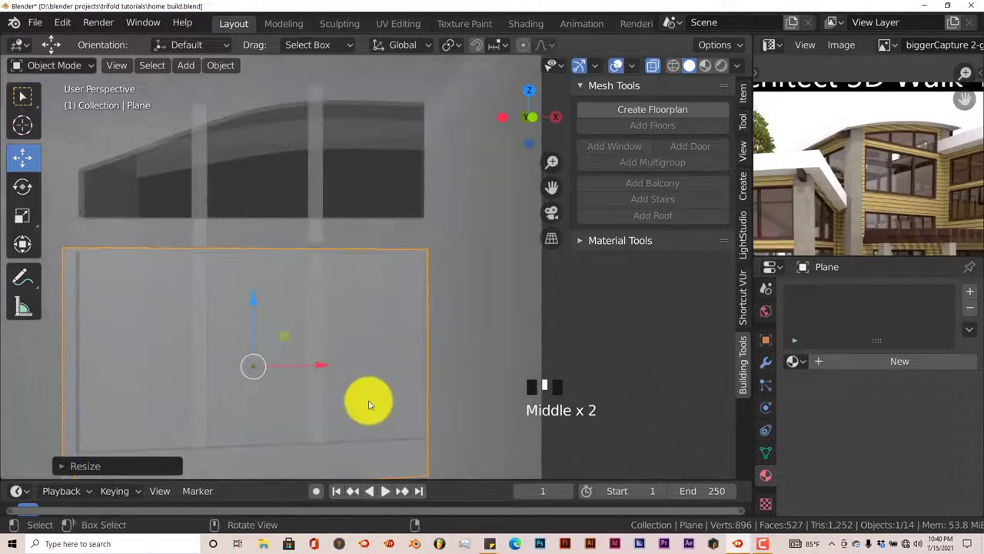
click(649, 66)
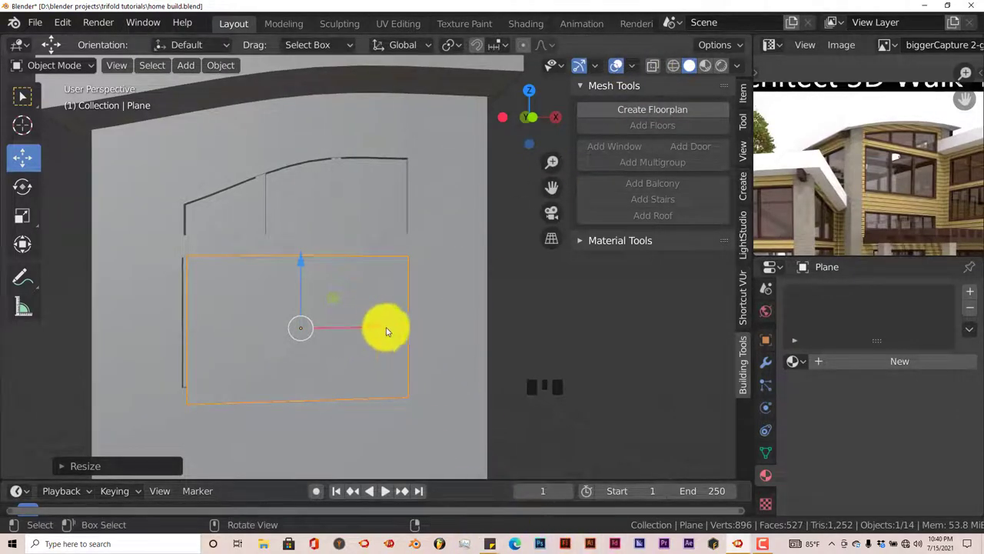
middle_drag(369, 369, 319, 362)
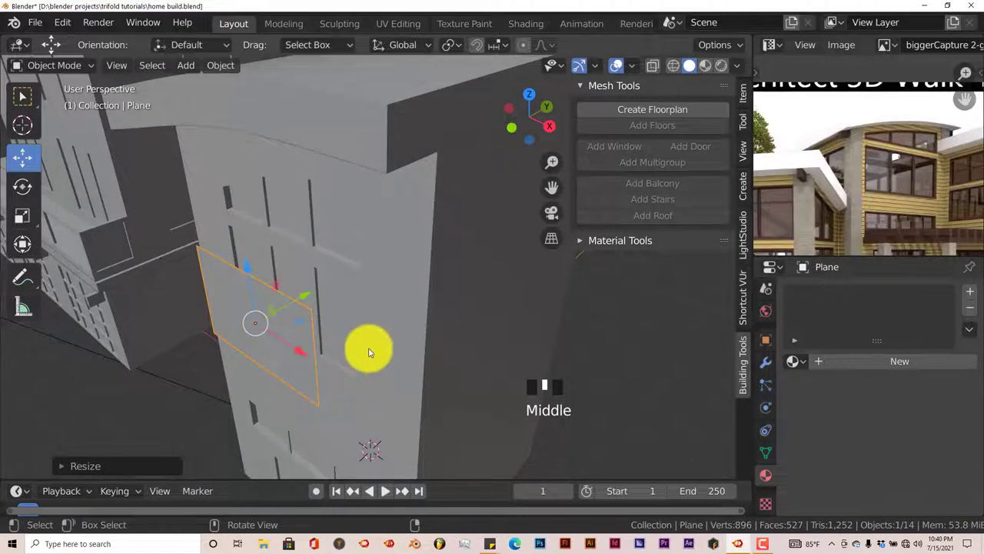
key(Tab)
key(e)
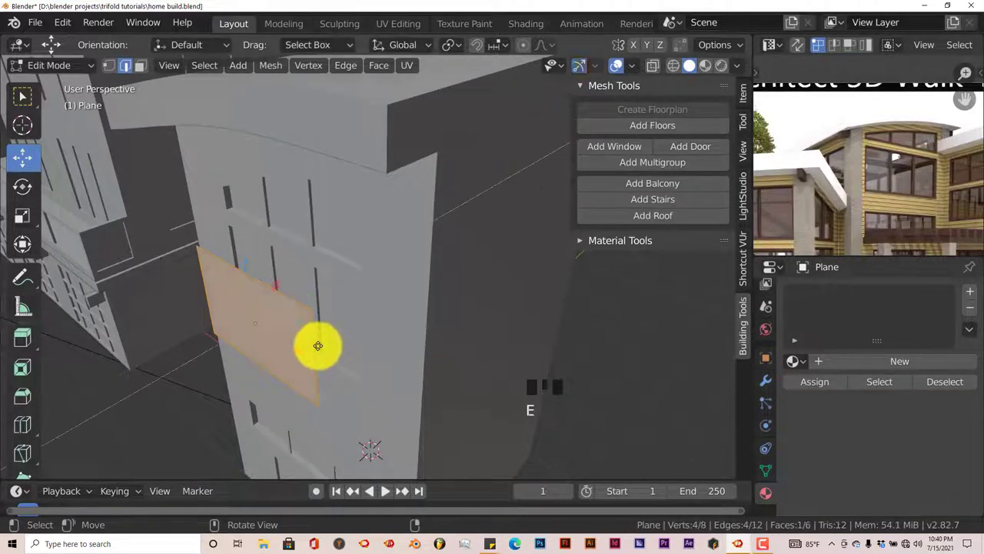
click(318, 345)
drag(302, 298, 322, 288)
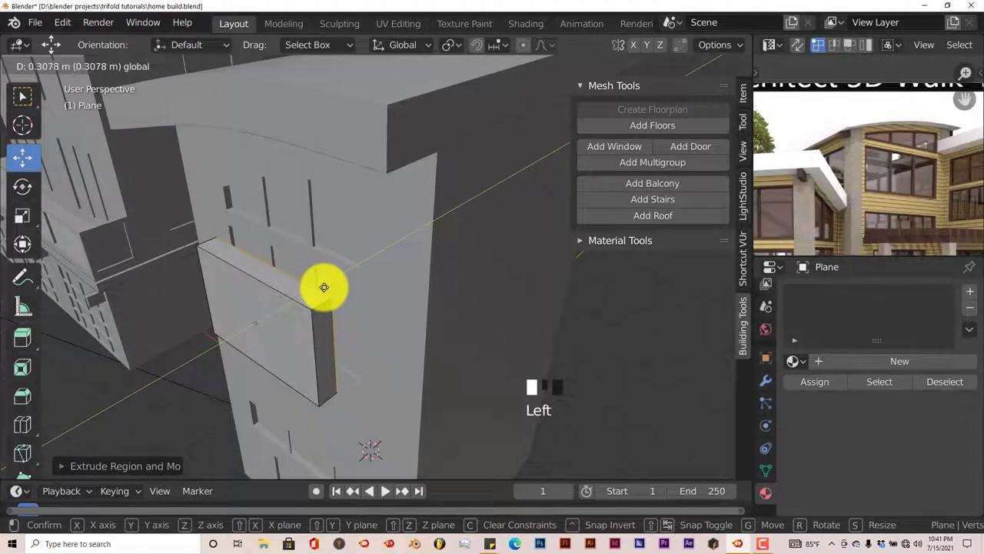
drag(325, 287, 325, 288)
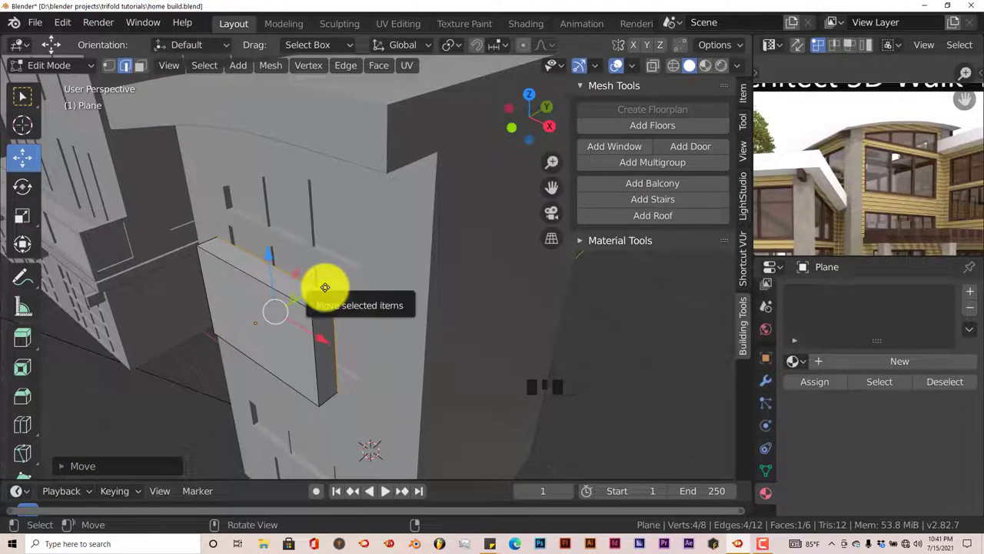
Move the block along X out past the building's side wall and rotate it 90° about the Z axis.
key(Tab)
middle_drag(365, 415, 451, 392)
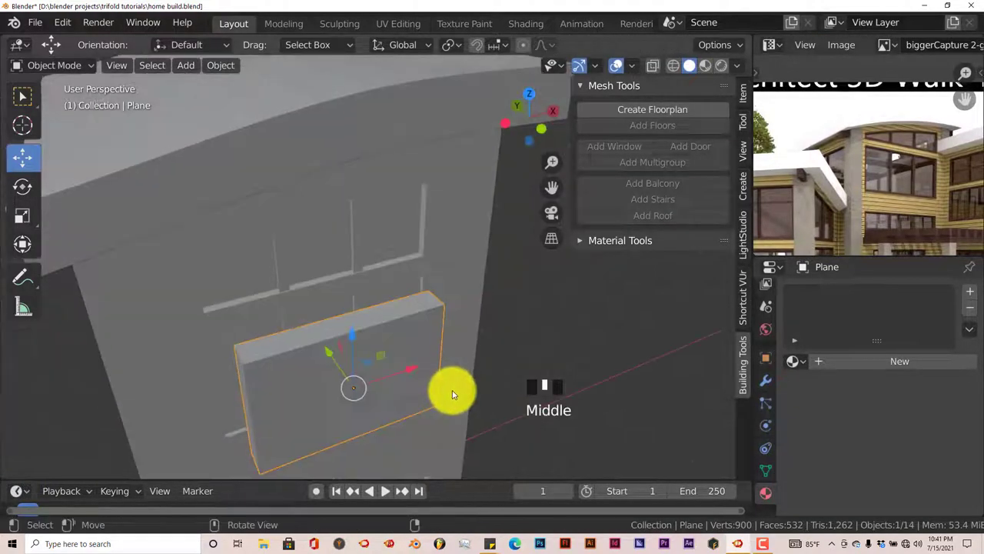
drag(418, 367, 206, 402)
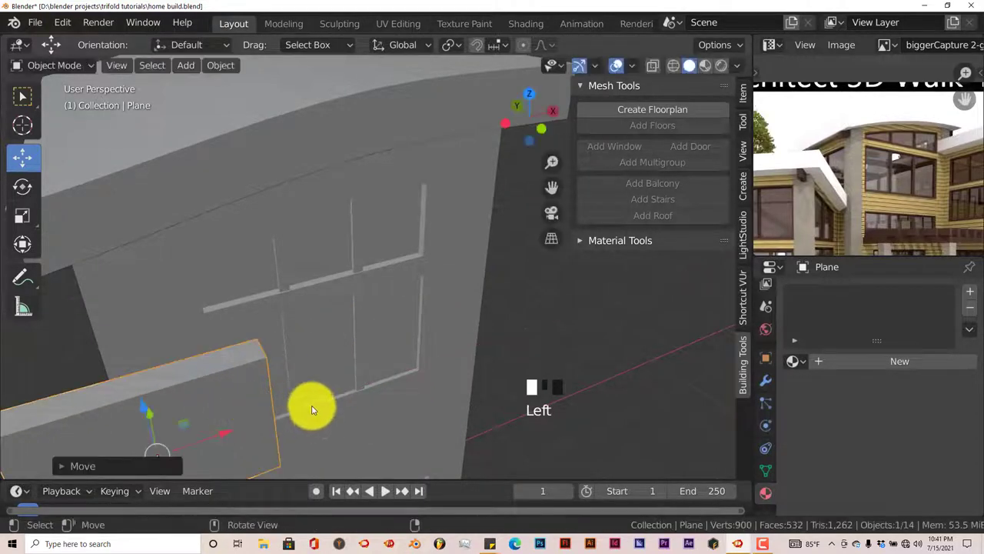
shift+middle_drag(315, 414, 569, 374)
scroll(479, 351, down, 2)
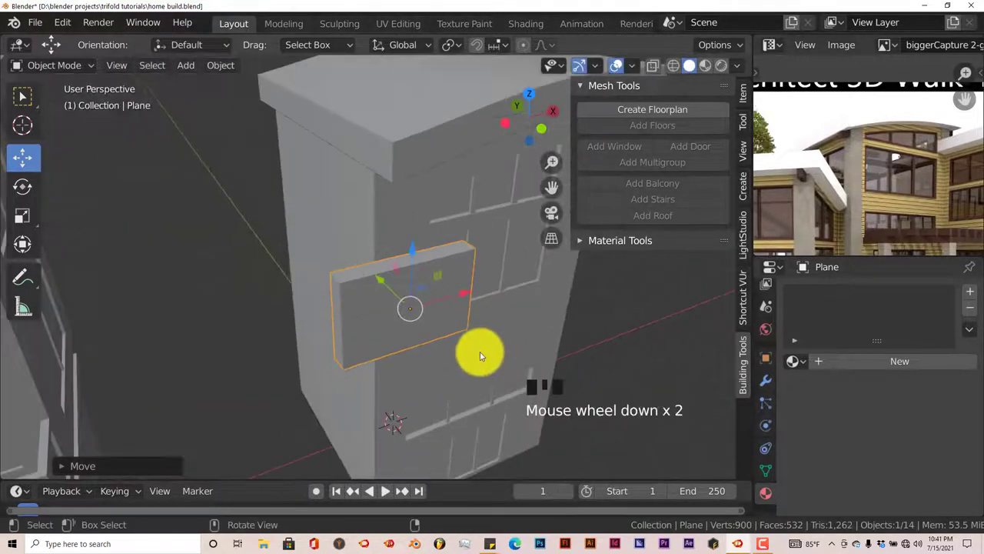
shift+middle_drag(479, 352, 463, 353)
drag(457, 301, 338, 337)
text(r)
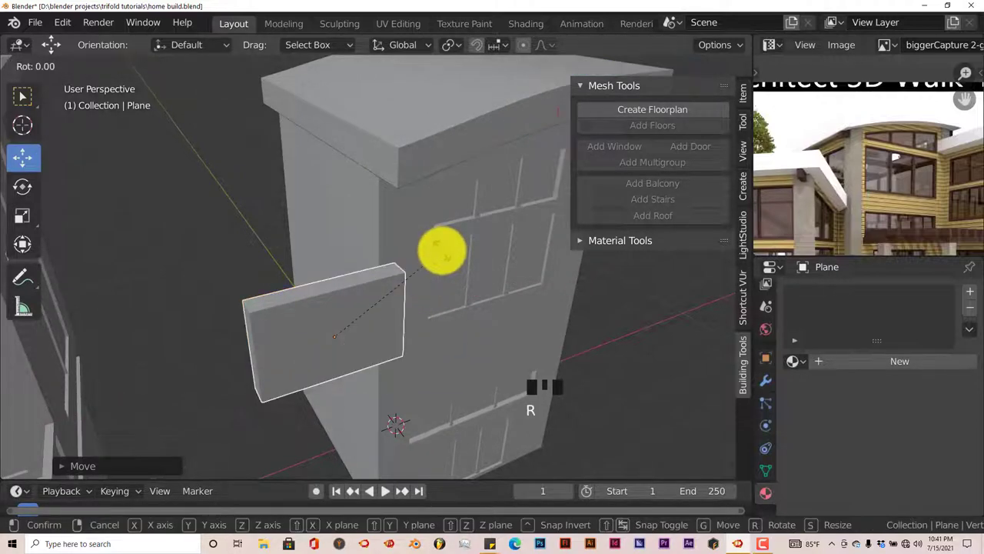
text(z90)
key(Return)
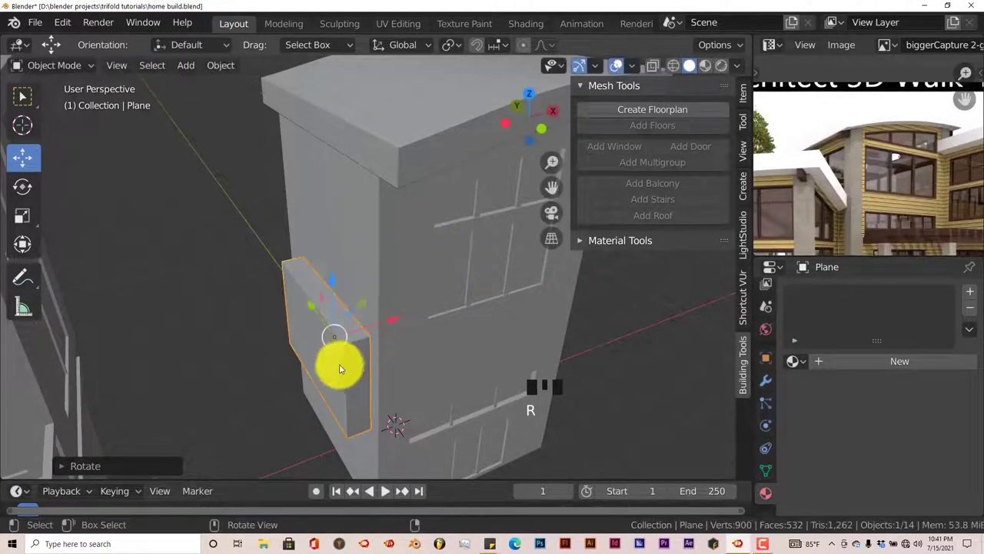
Move the block along Y and X so it sits partly embedded in the upper part of the building's side wall.
middle_drag(339, 369, 417, 397)
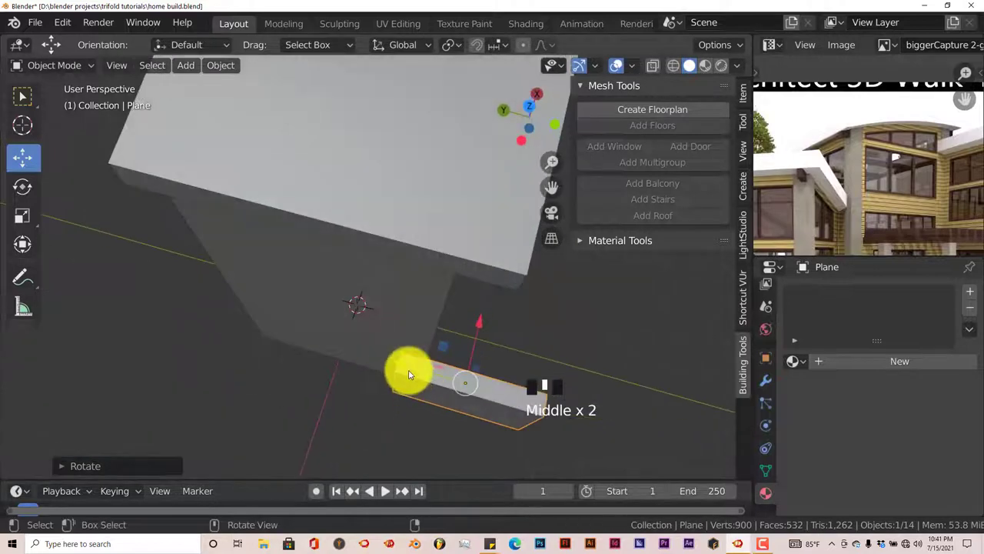
drag(409, 375, 275, 332)
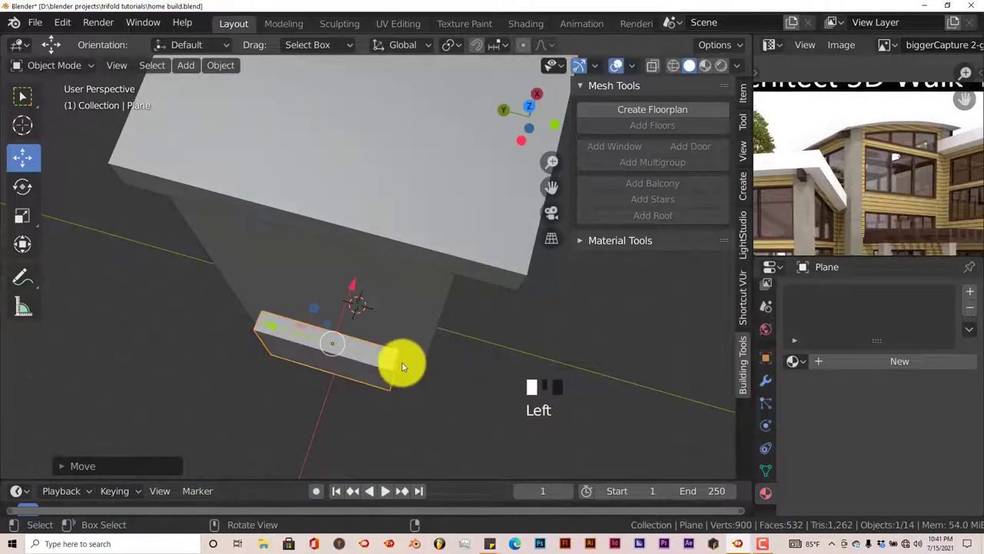
middle_drag(402, 358, 342, 287)
drag(338, 256, 396, 258)
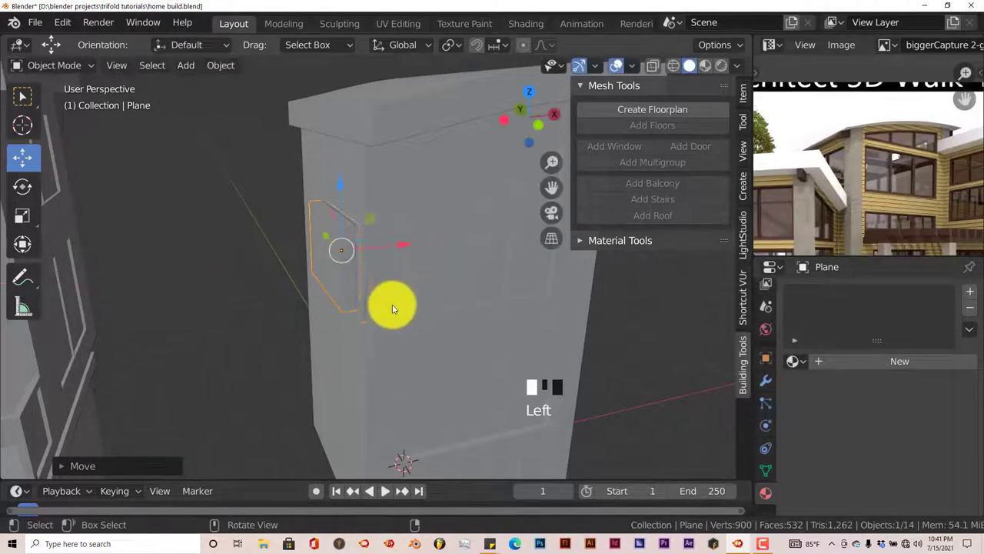
middle_drag(391, 307, 459, 329)
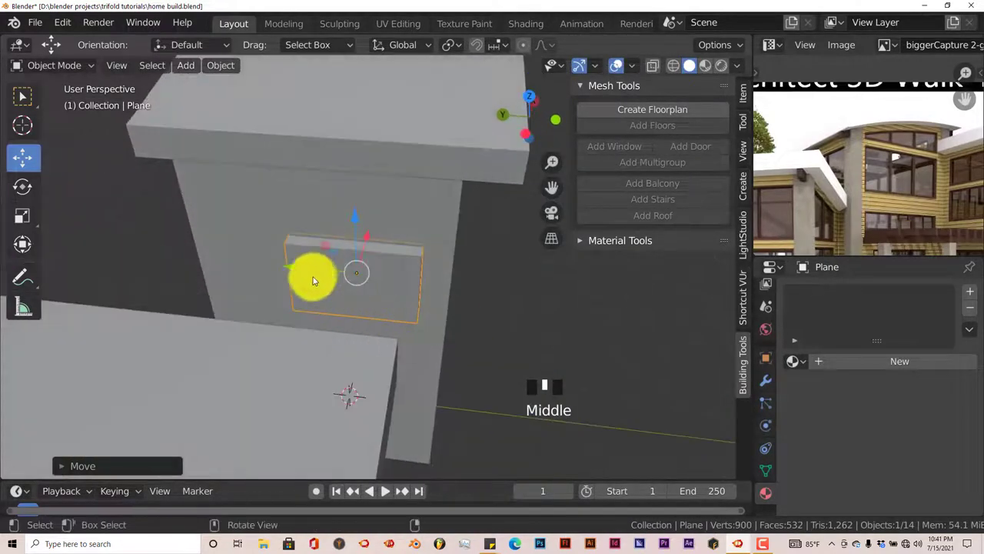
drag(311, 274, 288, 268)
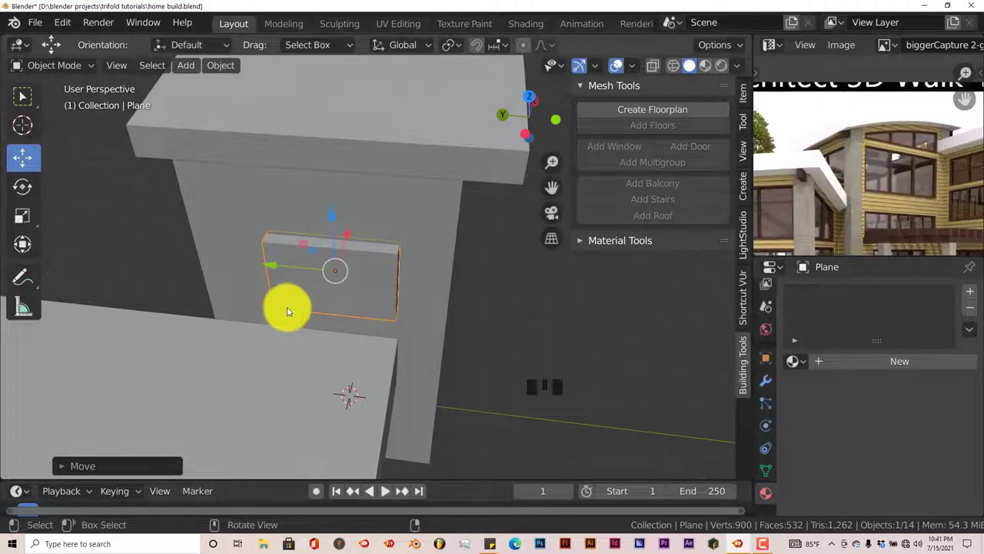
Scale the block along Y by about 1.4 and adjust its position along the side wall.
middle_drag(285, 307, 311, 329)
key(x)
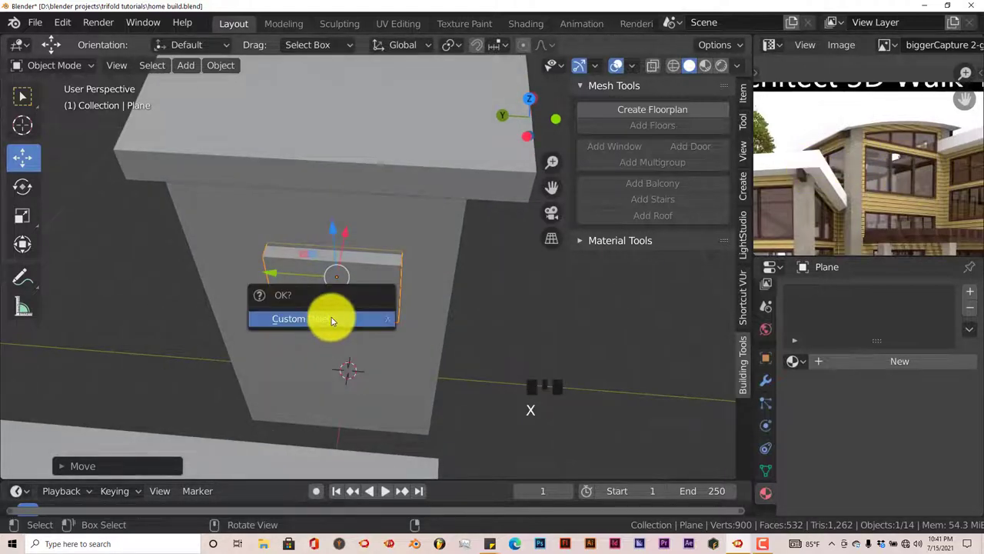
right_click(329, 318)
key(s)
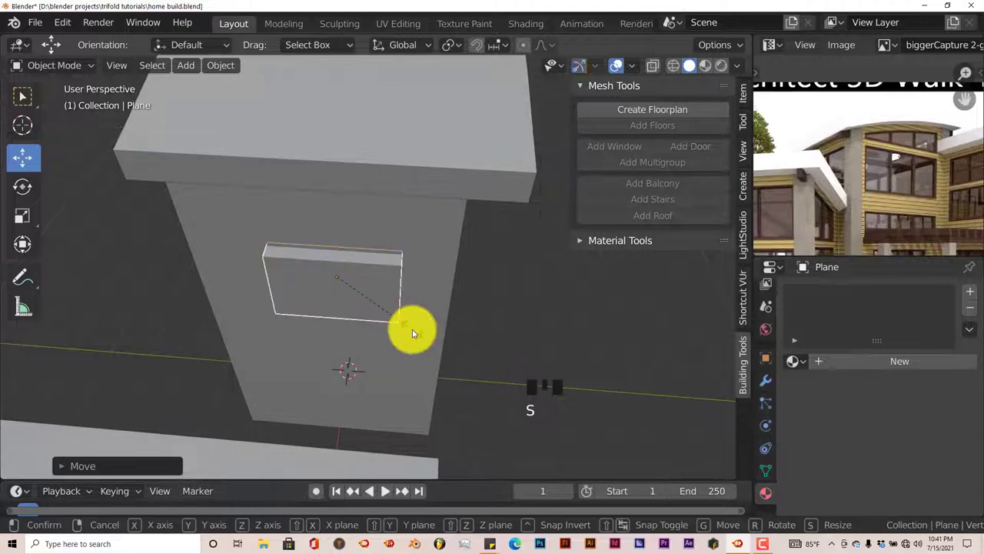
key(y)
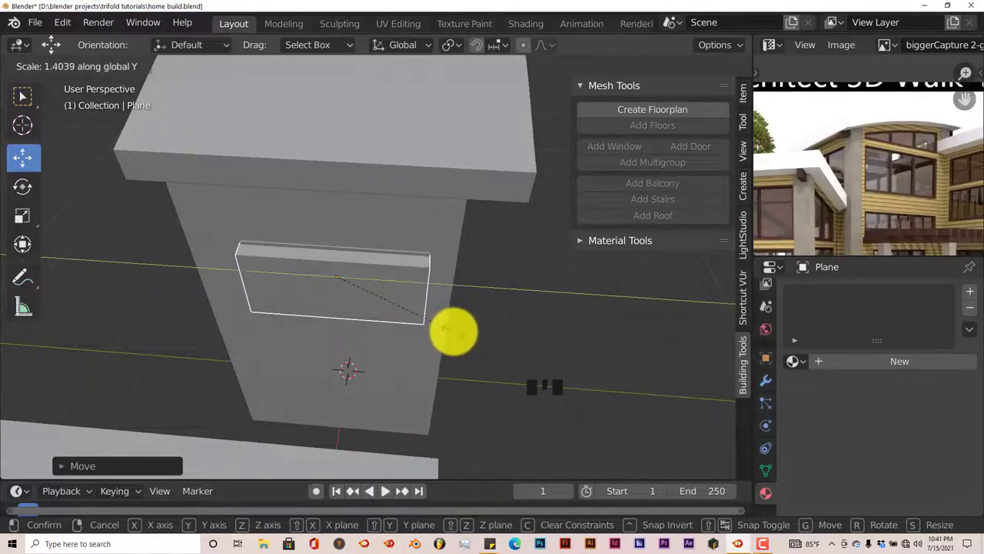
click(453, 332)
drag(272, 272, 273, 284)
Examine the block's size and placement on the side wall against the reference image.
middle_drag(301, 322, 523, 431)
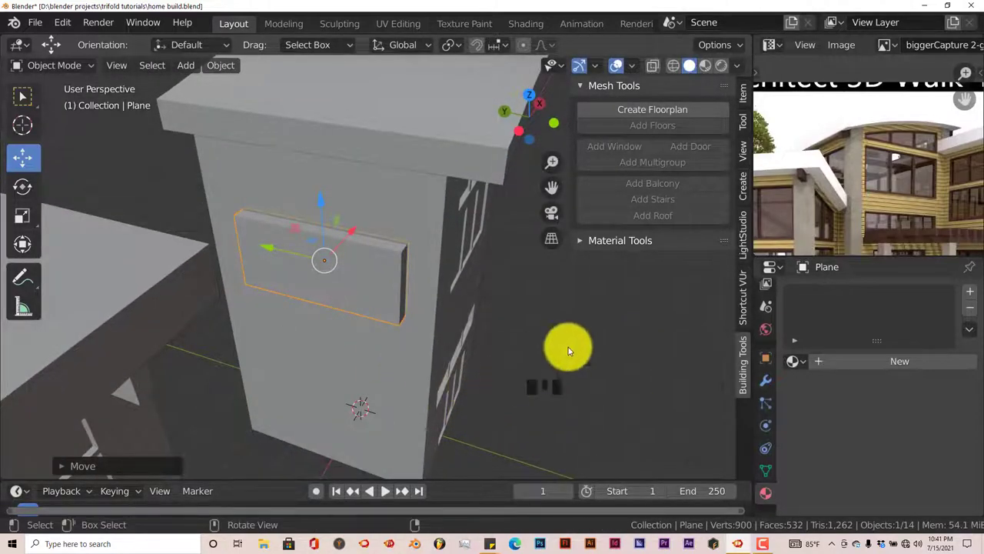
middle_drag(582, 351, 439, 329)
scroll(454, 383, down, 2)
scroll(358, 408, down, 2)
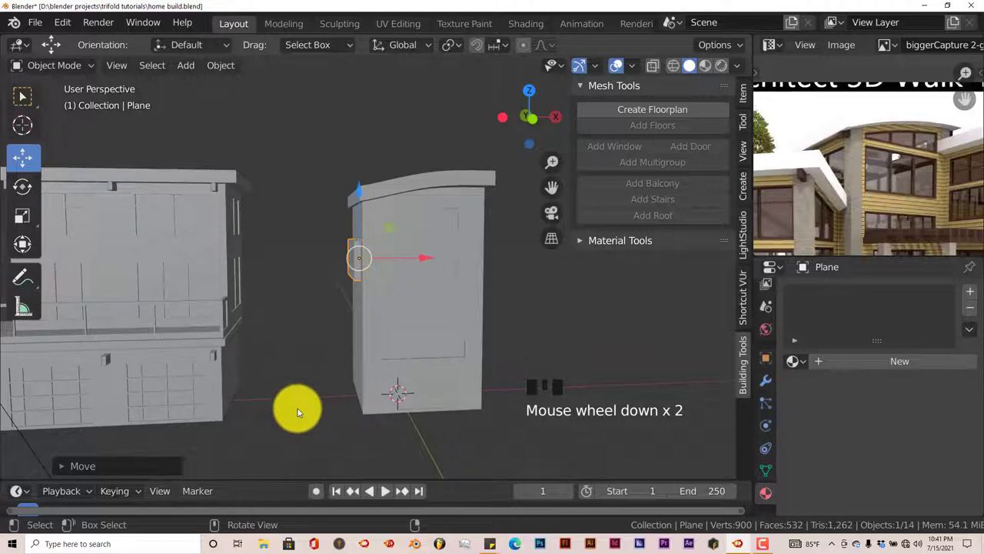
middle_drag(307, 422, 377, 369)
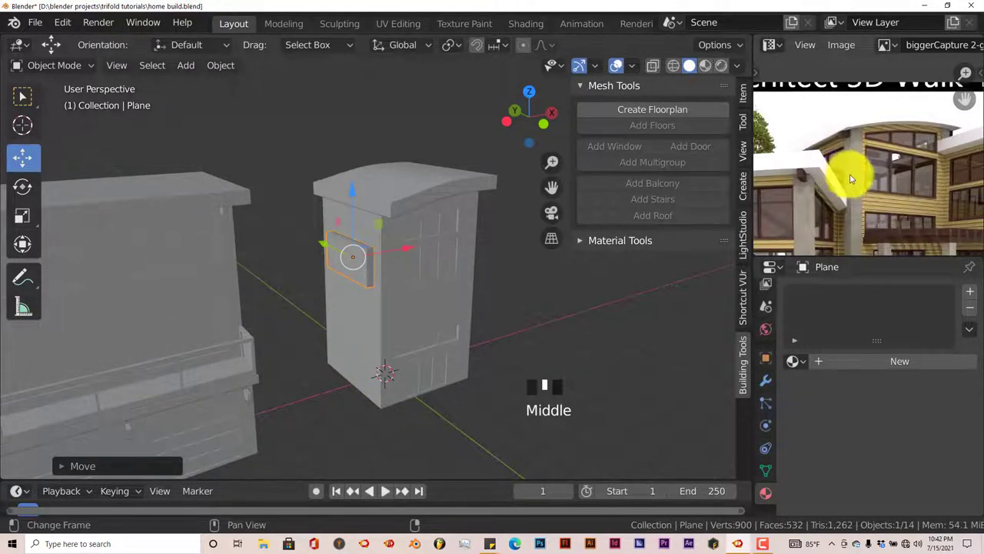
scroll(815, 192, up, 1)
middle_drag(325, 299, 353, 275)
scroll(362, 292, up, 4)
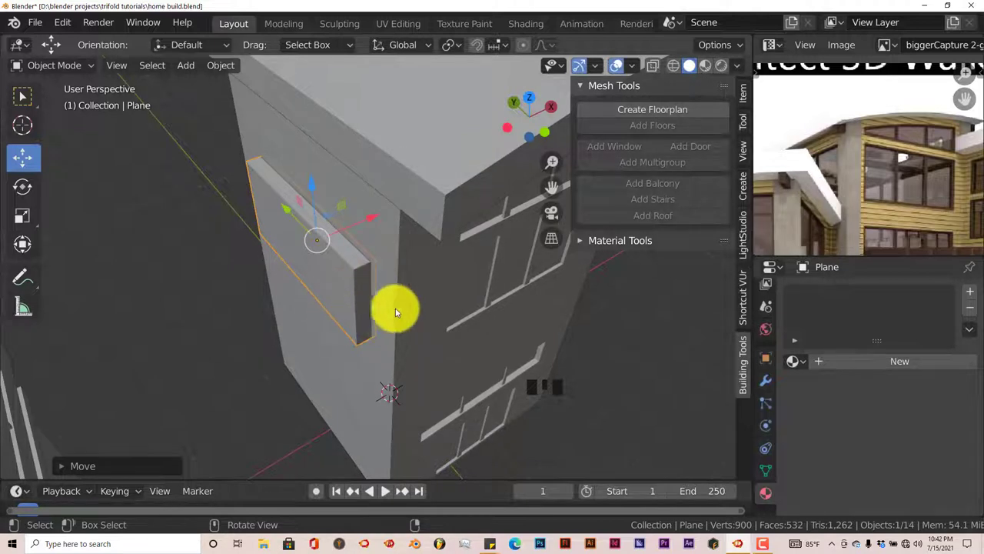
Cut the window opening into building_012's side wall by applying a Boolean modifier set to Difference with Plane as the object.
click(381, 265)
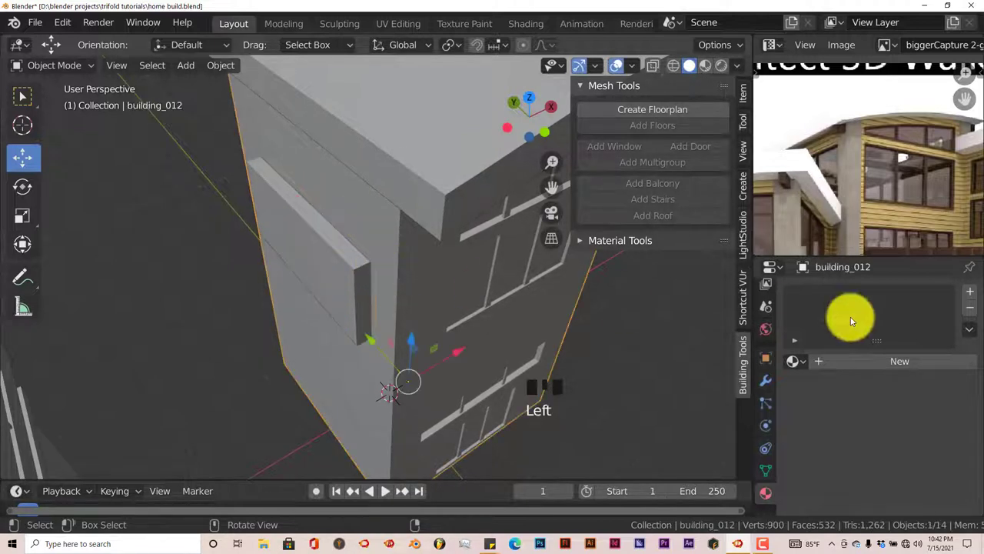
click(860, 361)
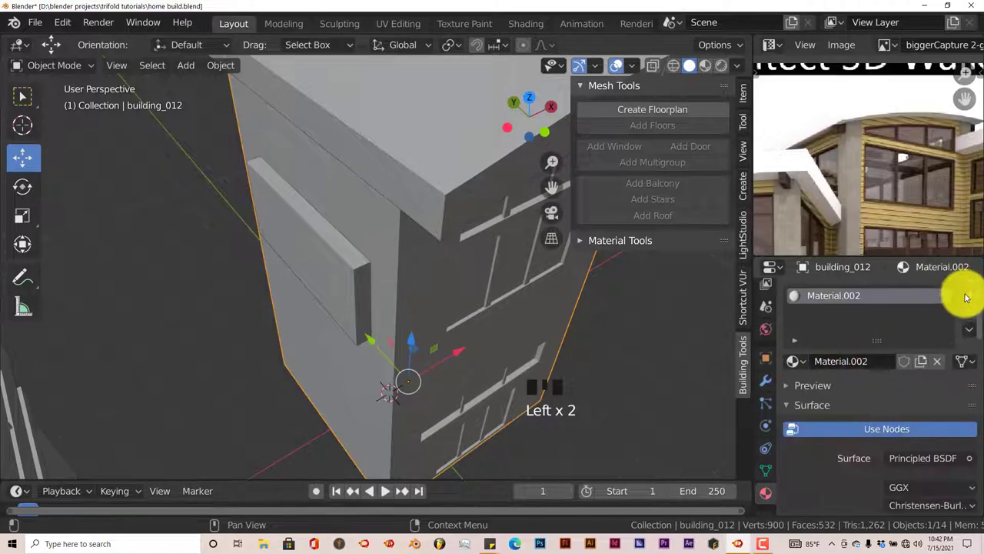
click(967, 309)
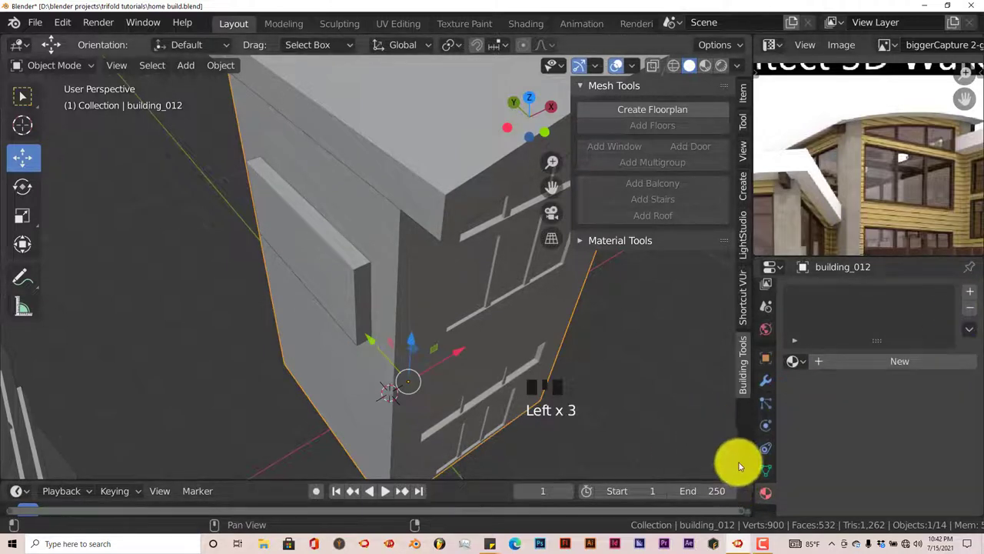
click(765, 379)
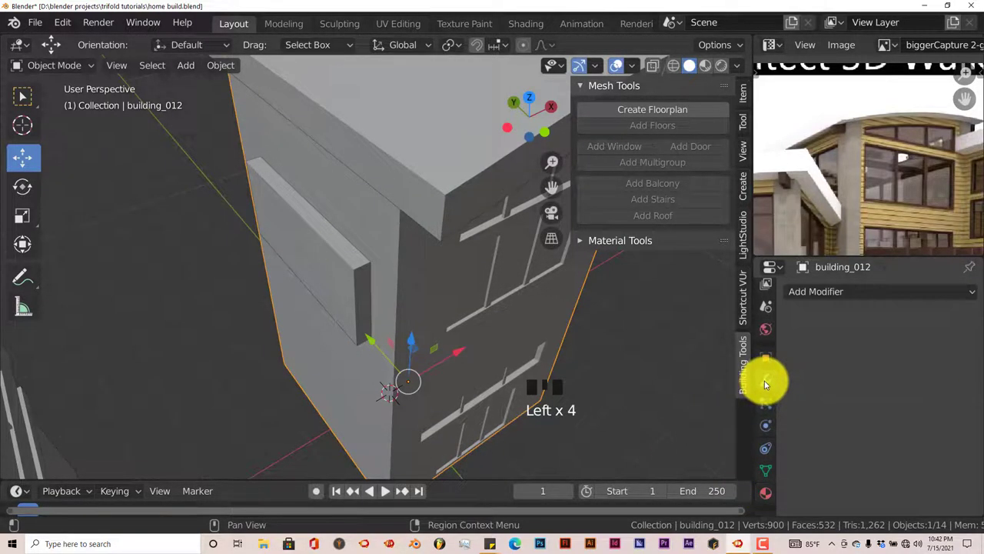
click(847, 291)
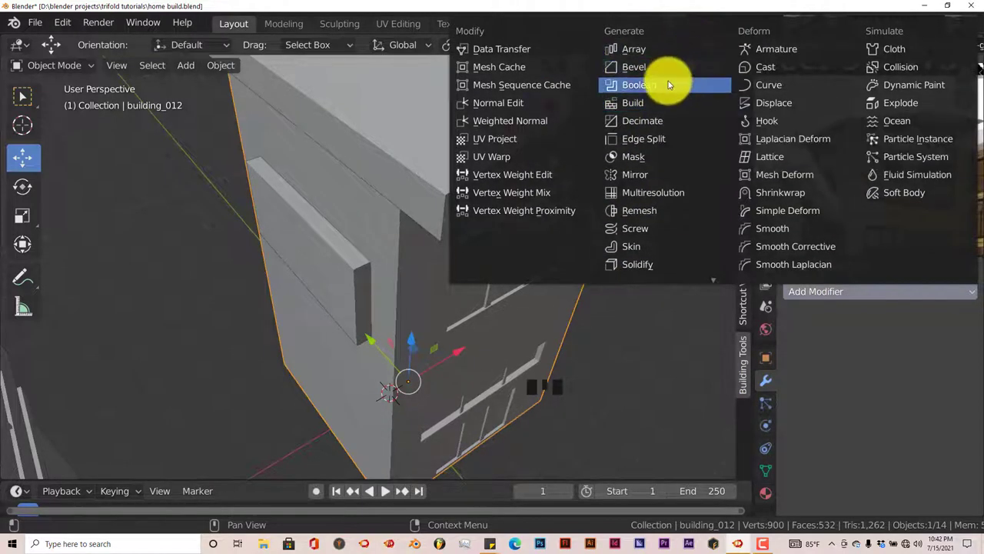
click(668, 83)
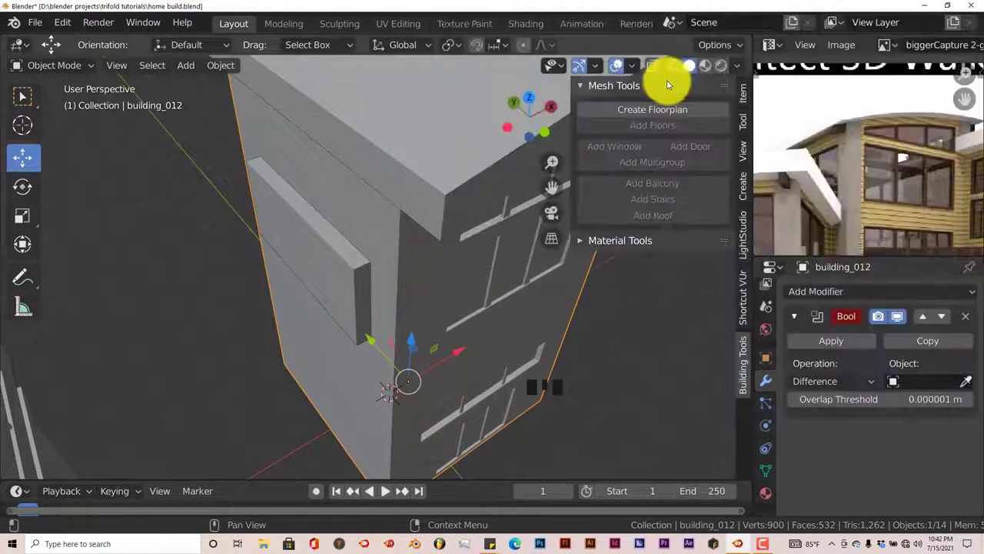
click(964, 382)
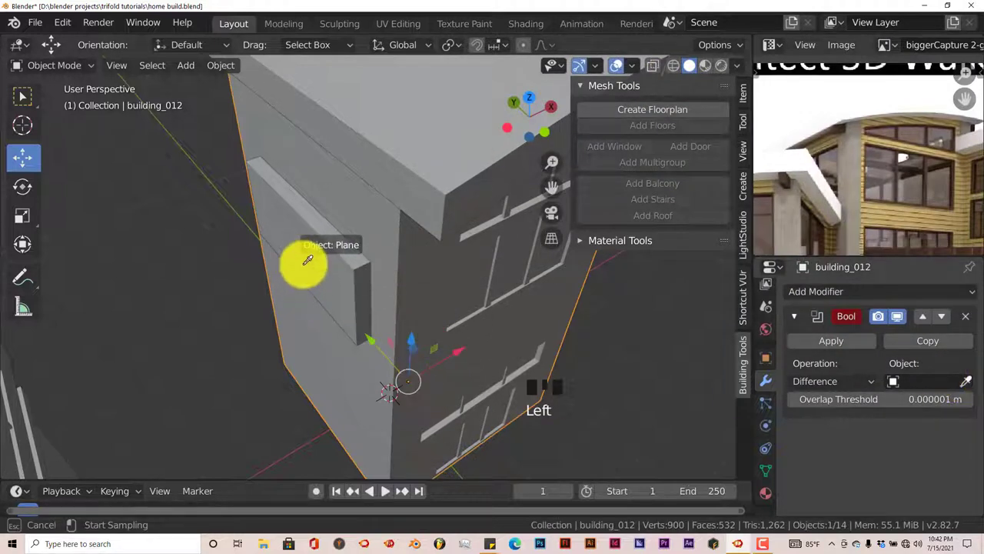
click(308, 260)
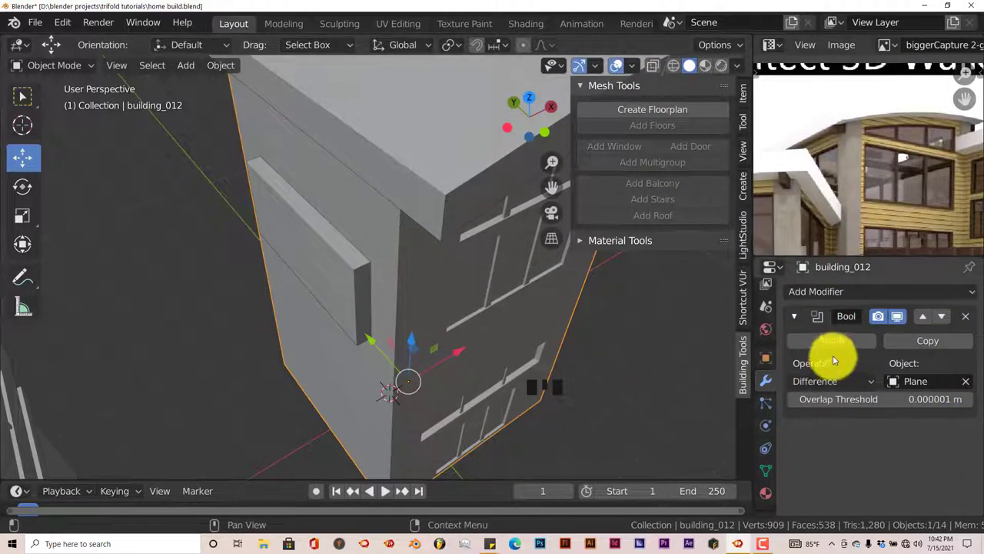
click(834, 341)
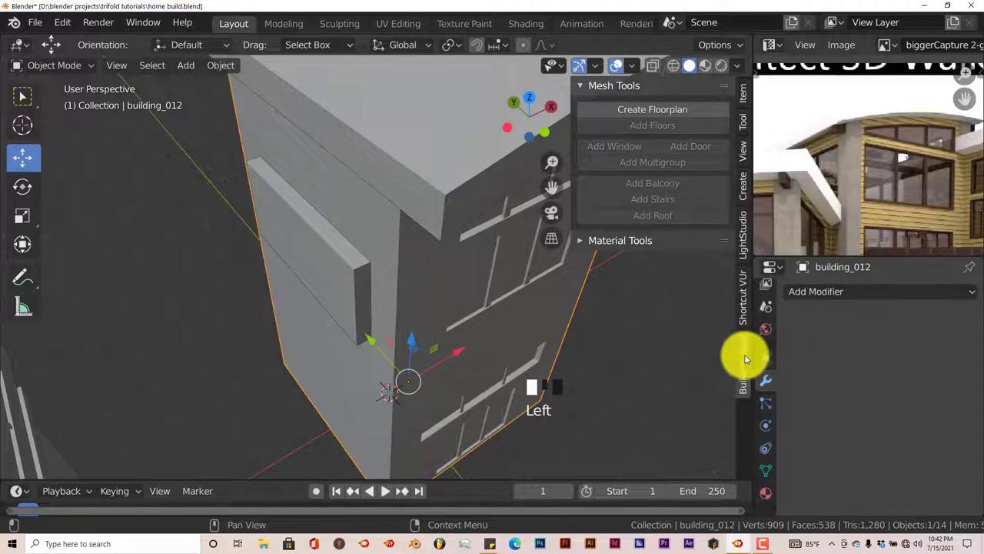
Move the cutting block out of the side wall along X and delete it.
click(293, 276)
drag(365, 220, 295, 310)
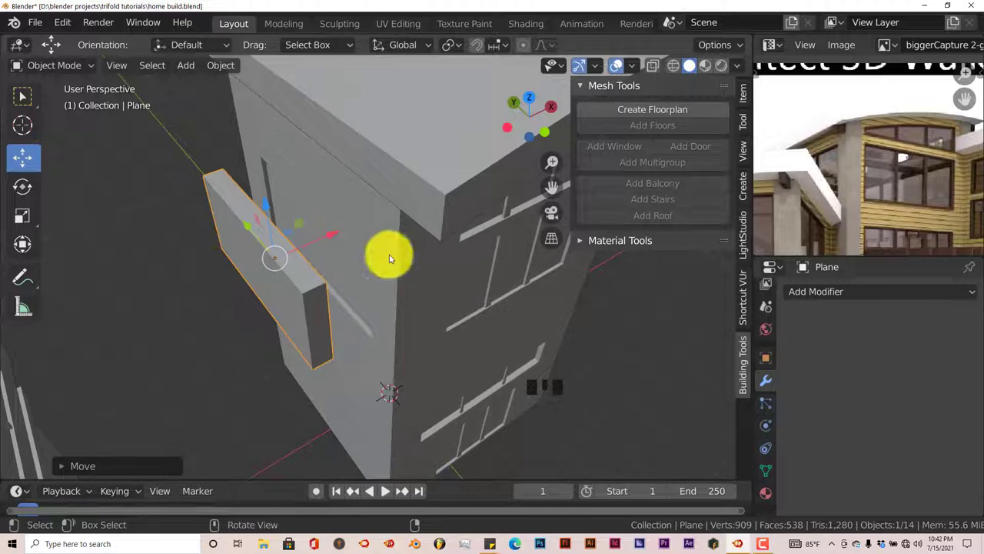
key(Delete)
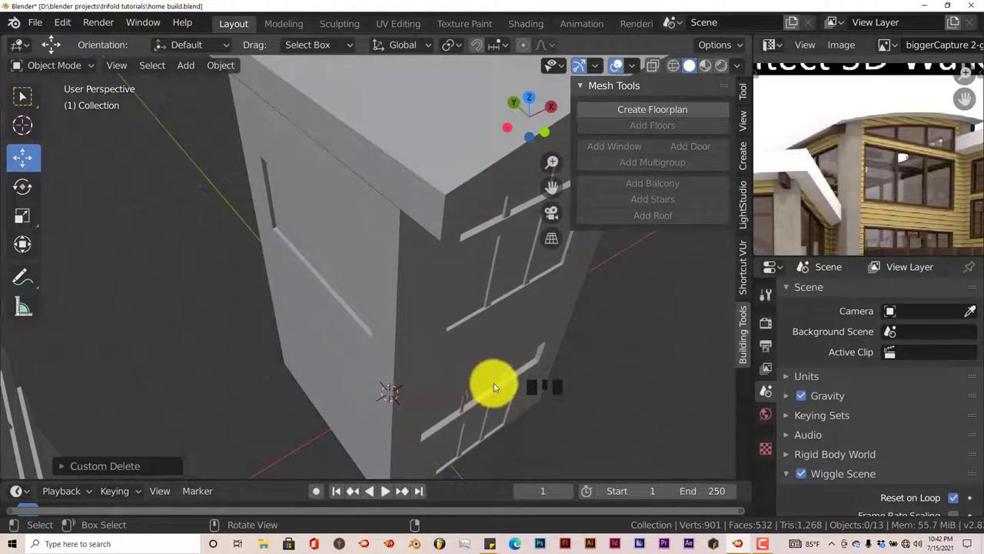
Duplicate the linked faces of a vertical bar in building_012's upper front window and move the copy along X out past the side wall.
middle_drag(452, 356, 450, 333)
click(493, 275)
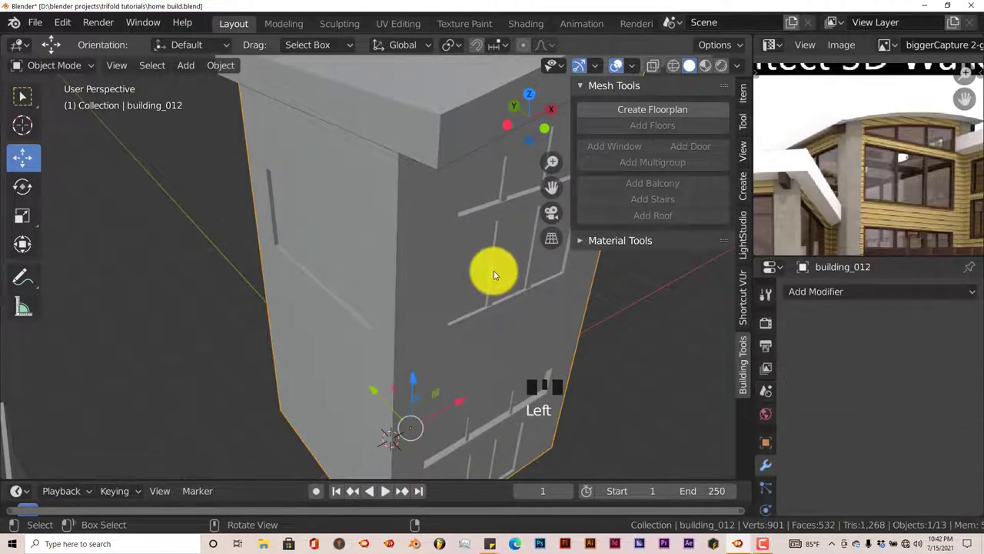
key(Tab)
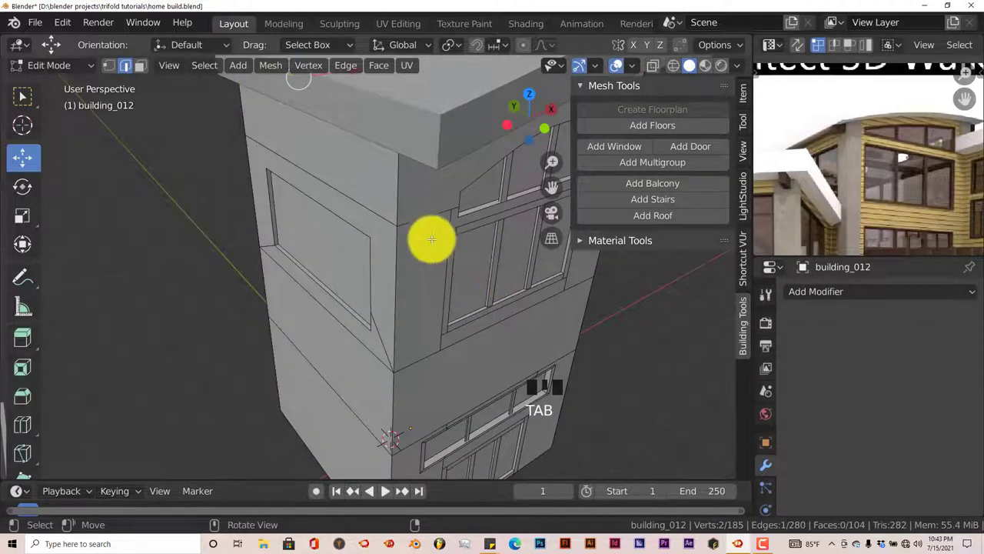
click(140, 66)
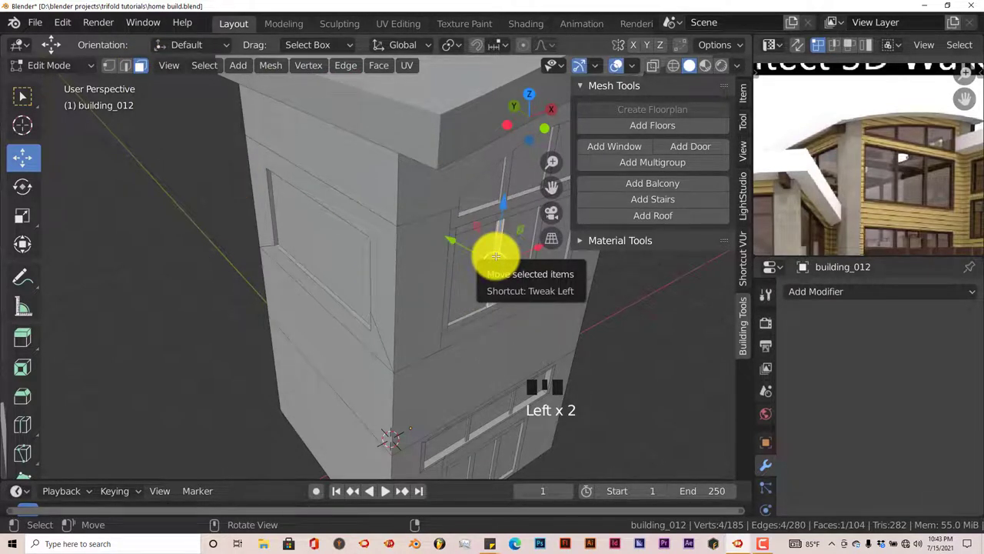
key(ctrl+l)
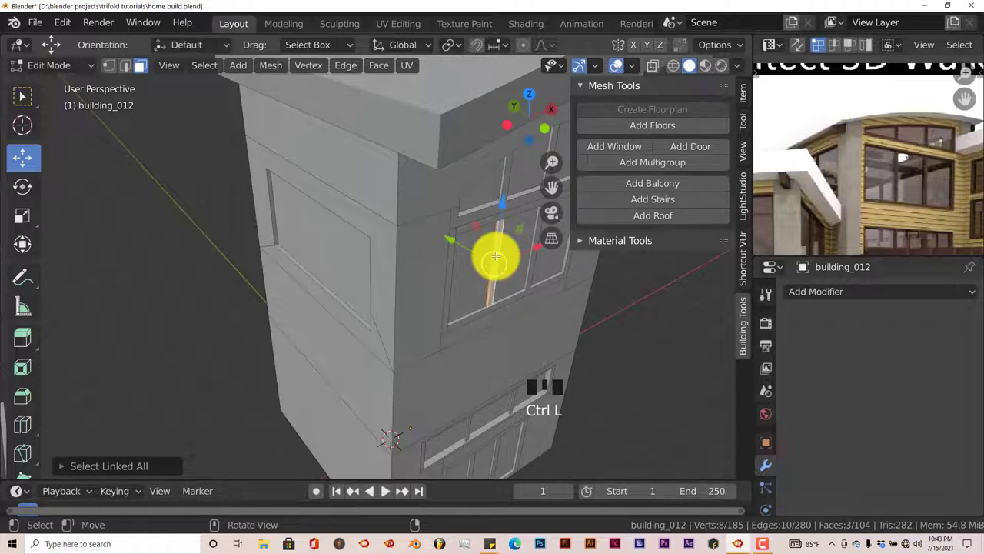
key(shift+d)
right_click(492, 253)
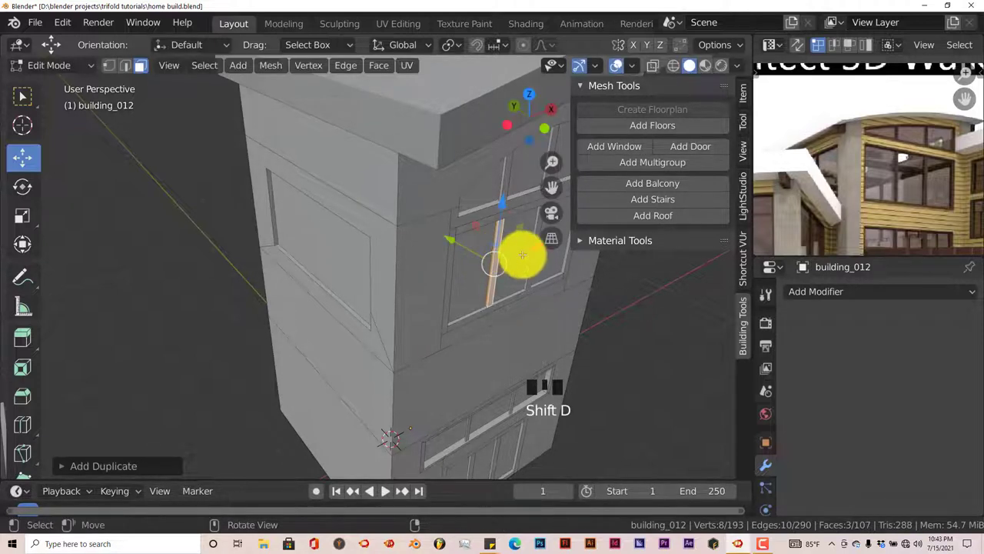
drag(518, 249, 326, 300)
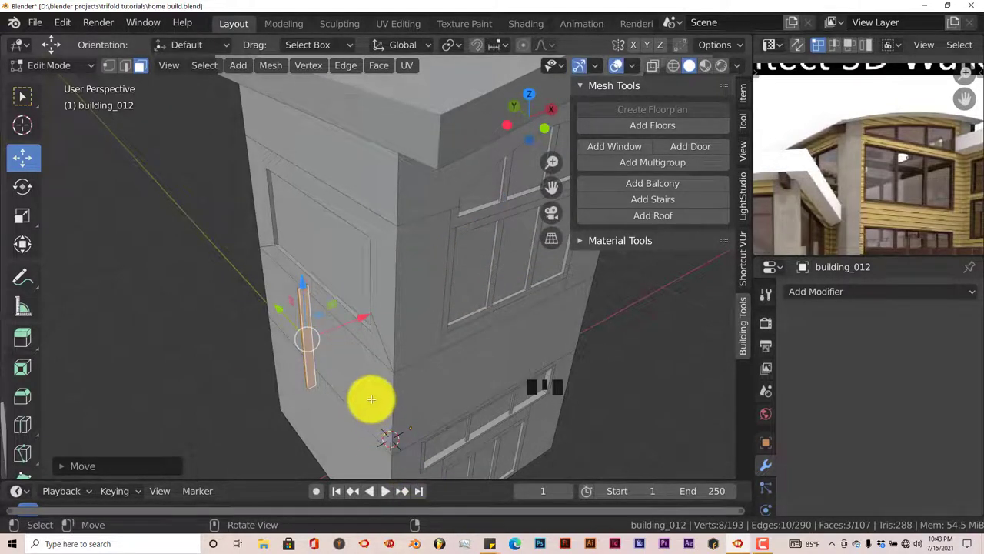
Rotate the copied bar about the Z axis to align with the side wall and move it along Y toward the opening's far end.
key(r)
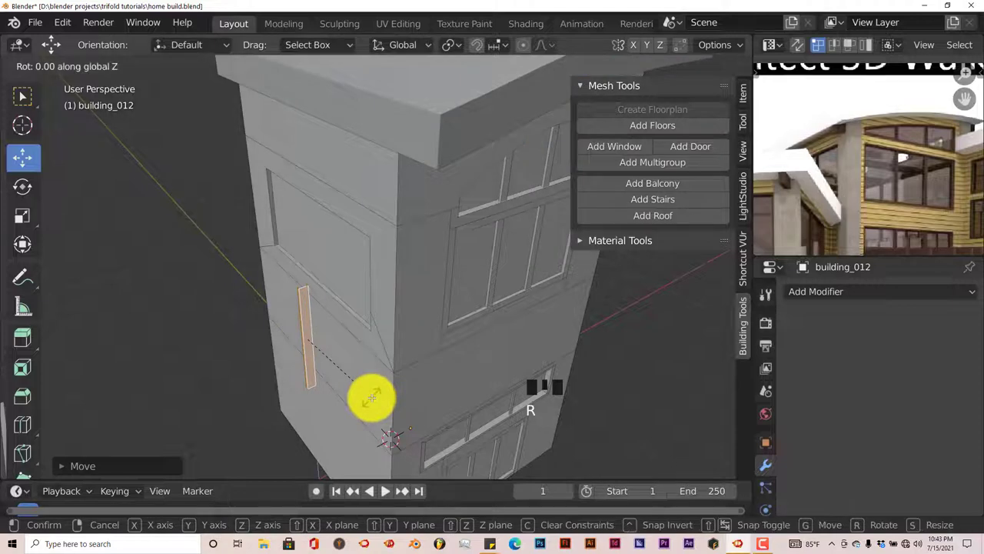
key(Return)
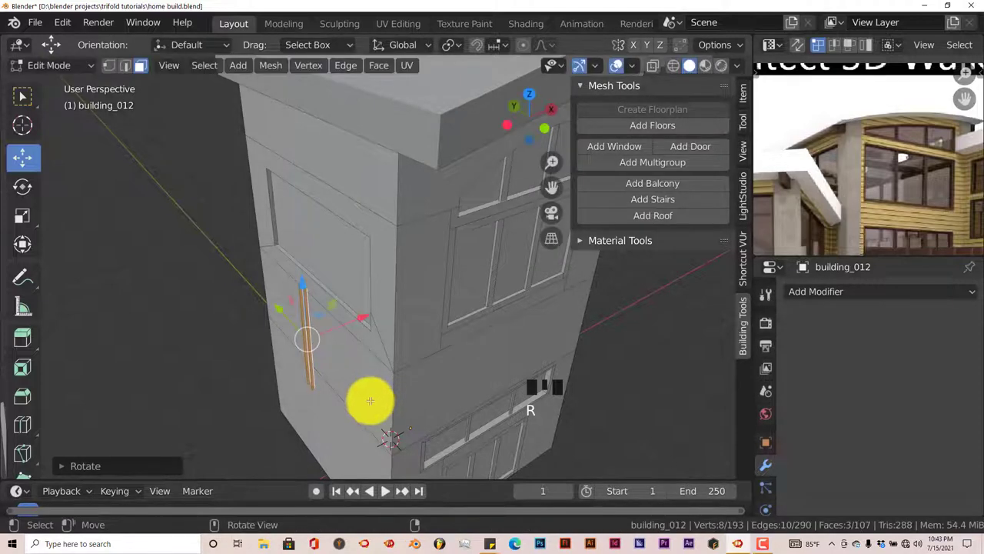
mouse_move(367, 398)
middle_down()
mouse_move(404, 413)
mouse_move(378, 403)
middle_up()
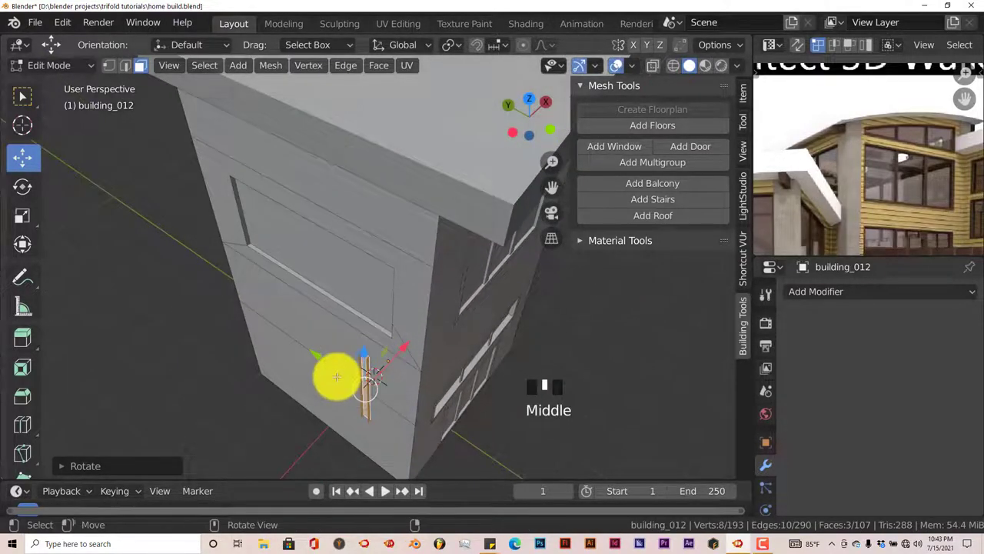
drag(318, 356, 296, 254)
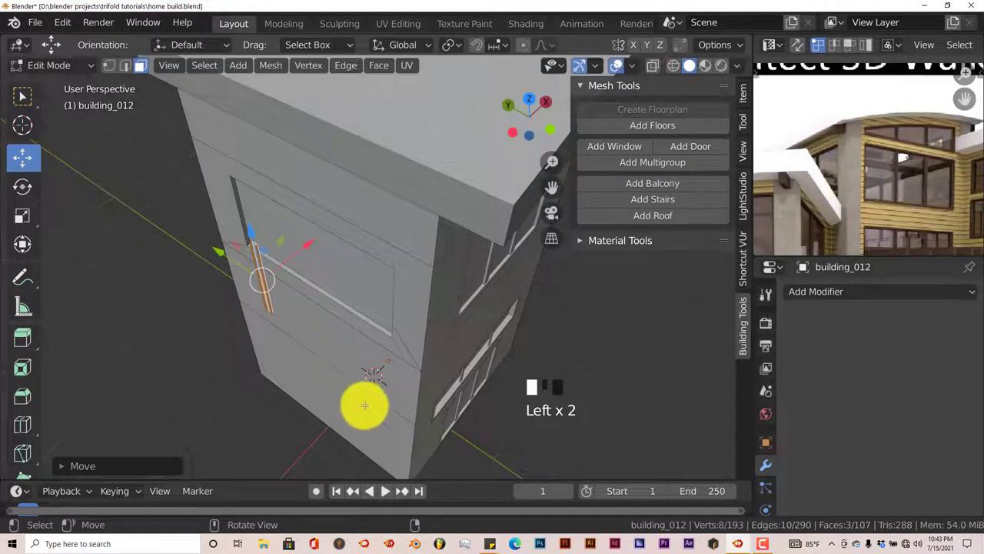
Rotate the bar 180° about the Z axis so its front face points outward.
shift+middle_drag(340, 395, 325, 374)
scroll(362, 392, up, 4)
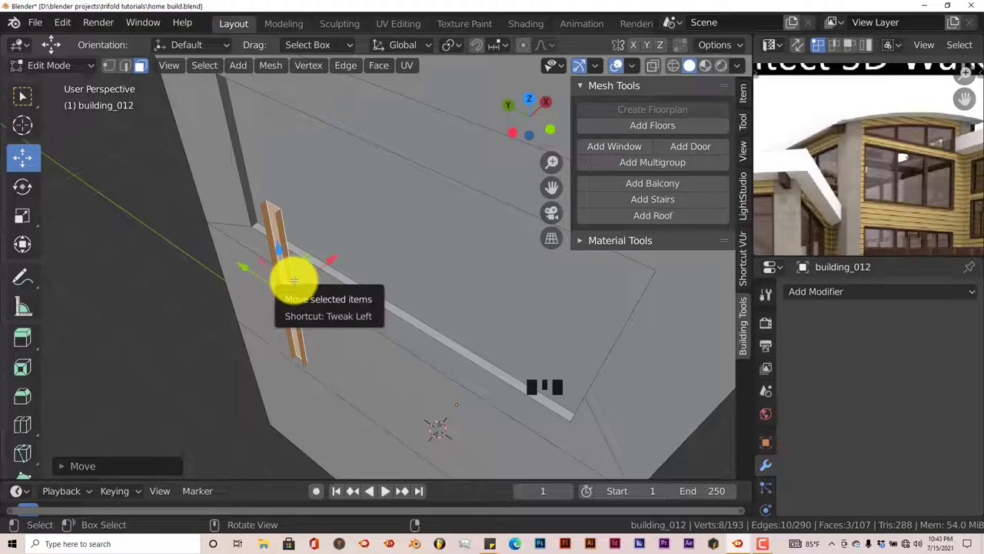
key(r)
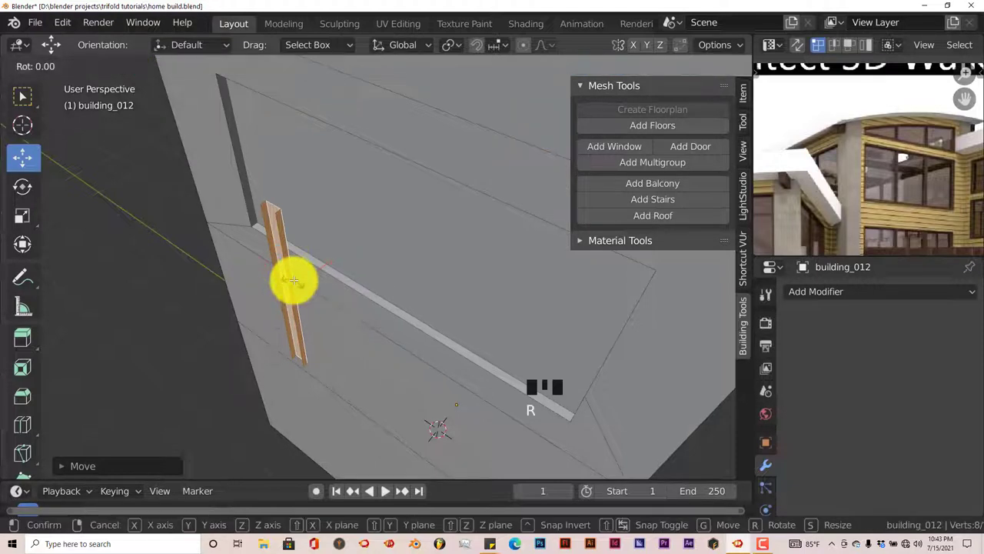
text(z180)
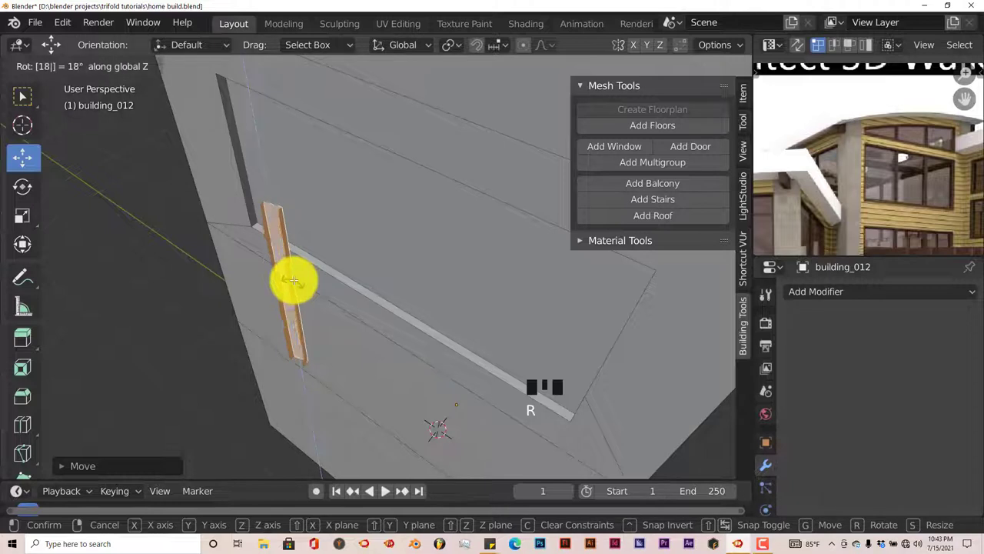
key(Return)
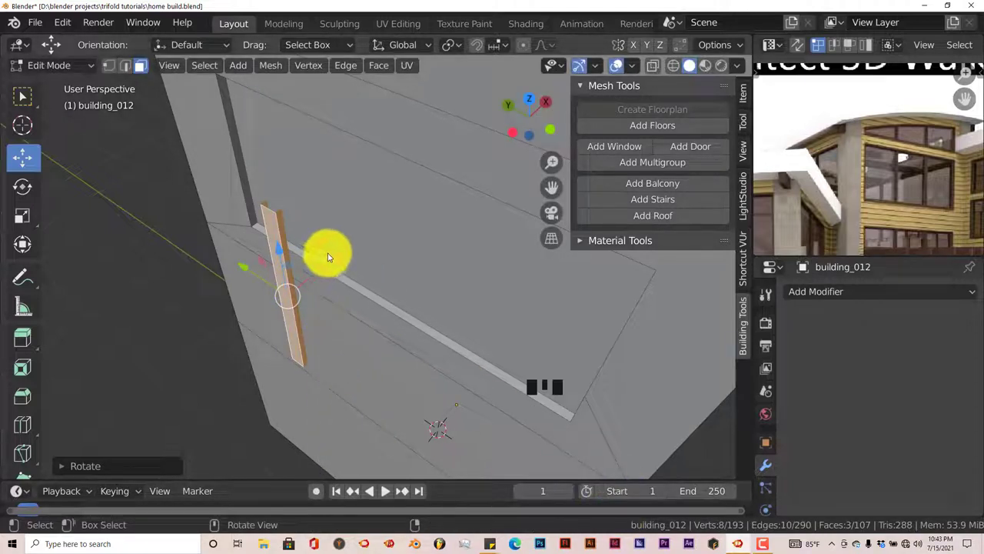
Move the bar along X into the side window opening and shift it along Y to about one third of the opening's width.
drag(331, 266, 413, 206)
middle_drag(413, 206, 469, 206)
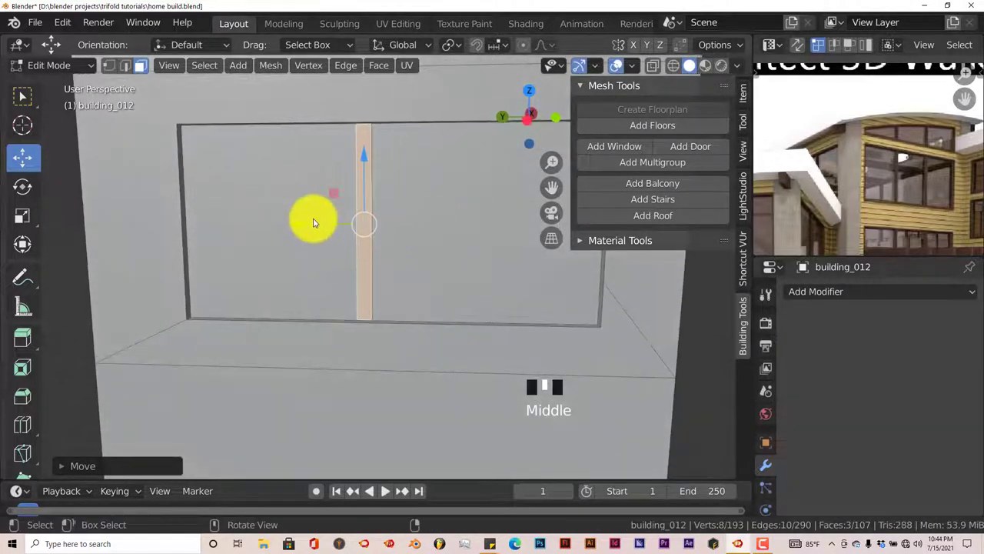
drag(302, 230, 260, 224)
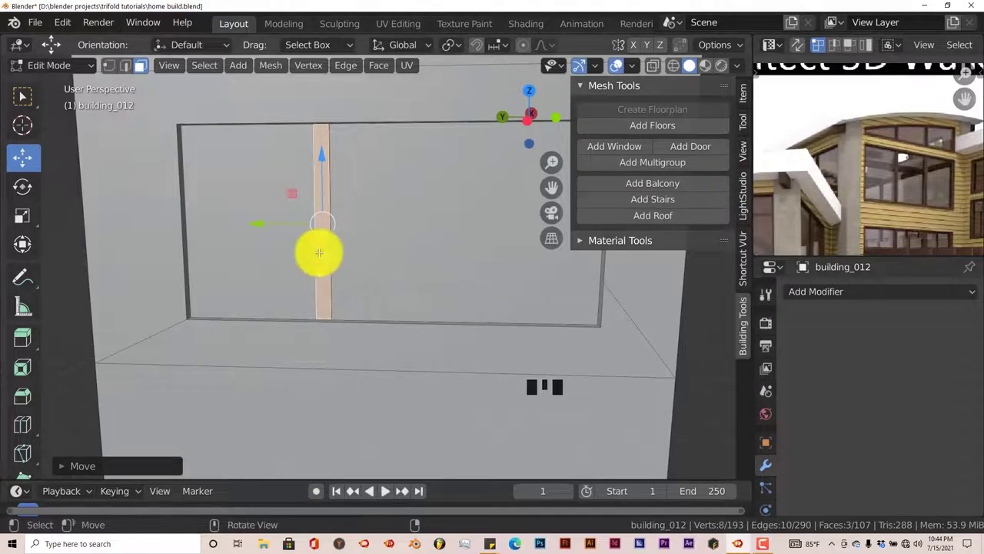
scroll(343, 279, down, 2)
scroll(345, 276, up, 1)
scroll(345, 276, up, 2)
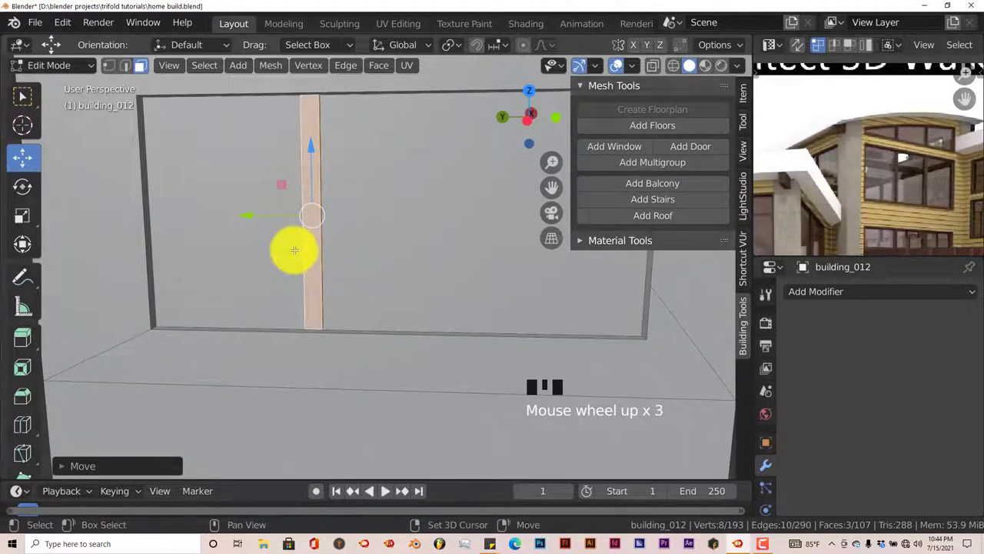
Duplicate the bar and move the copy along Y to about two thirds of the opening's width.
key(shift+d)
click(256, 218)
drag(256, 217, 443, 249)
scroll(431, 280, down, 1)
middle_drag(431, 280, 339, 230)
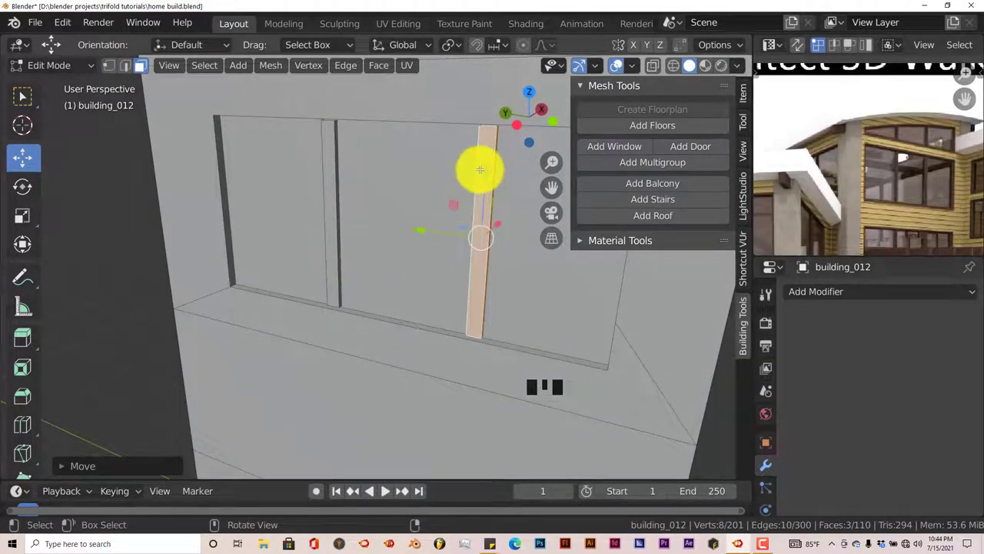
Scale the second bar up slightly along Z so it spans the opening's full height.
drag(482, 167, 492, 171)
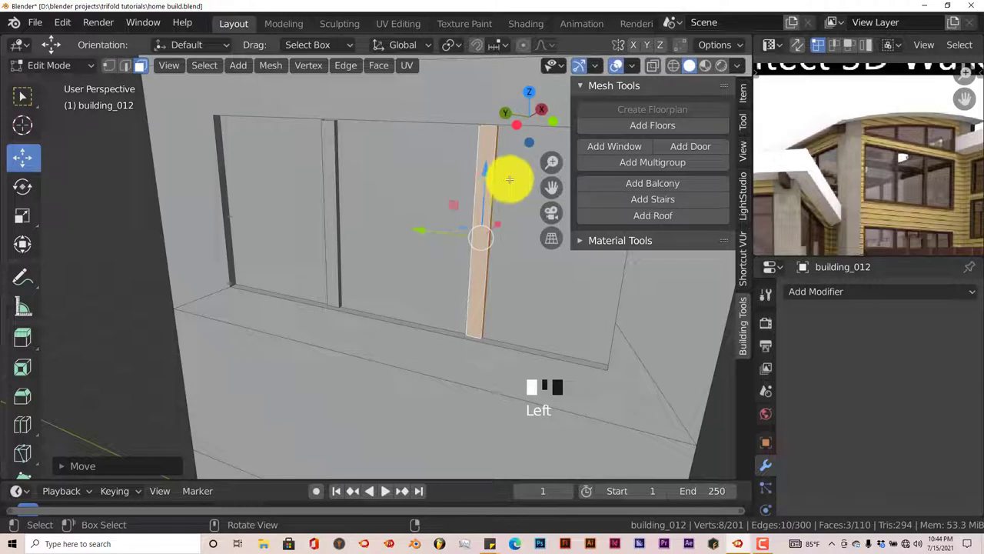
key(s)
middle_click(509, 178)
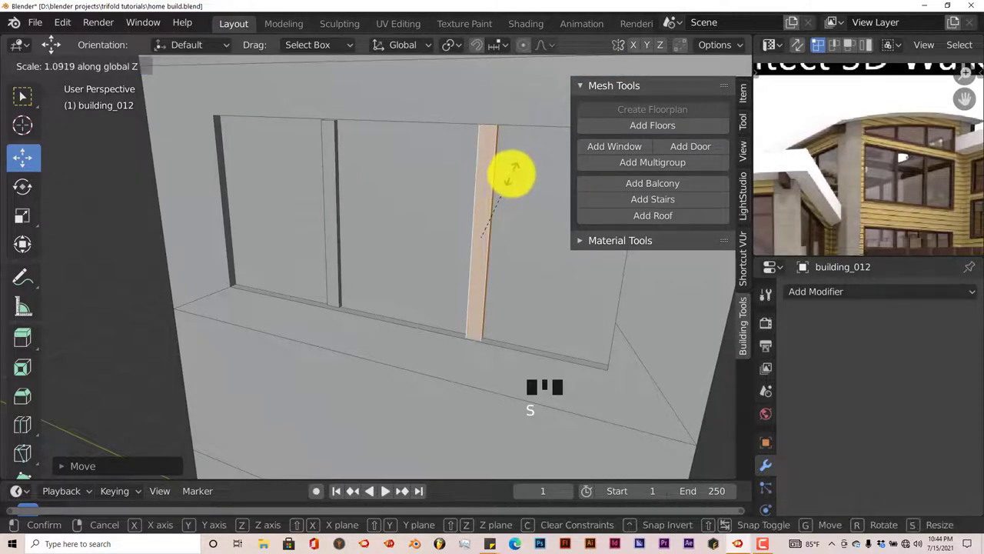
click(509, 175)
Select all linked faces of the first bar and scale it up slightly along Z to span the opening's full height.
click(331, 207)
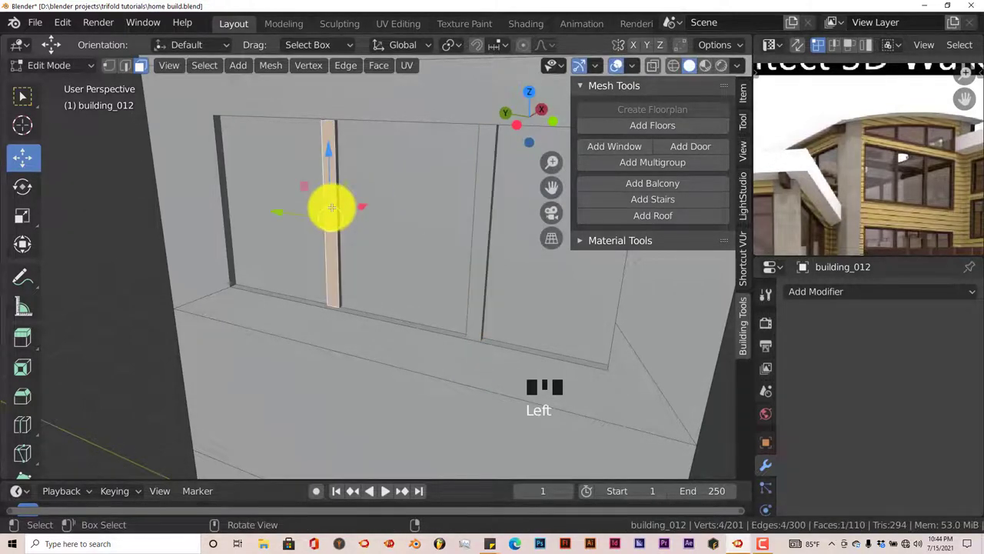
key(ctrl+l)
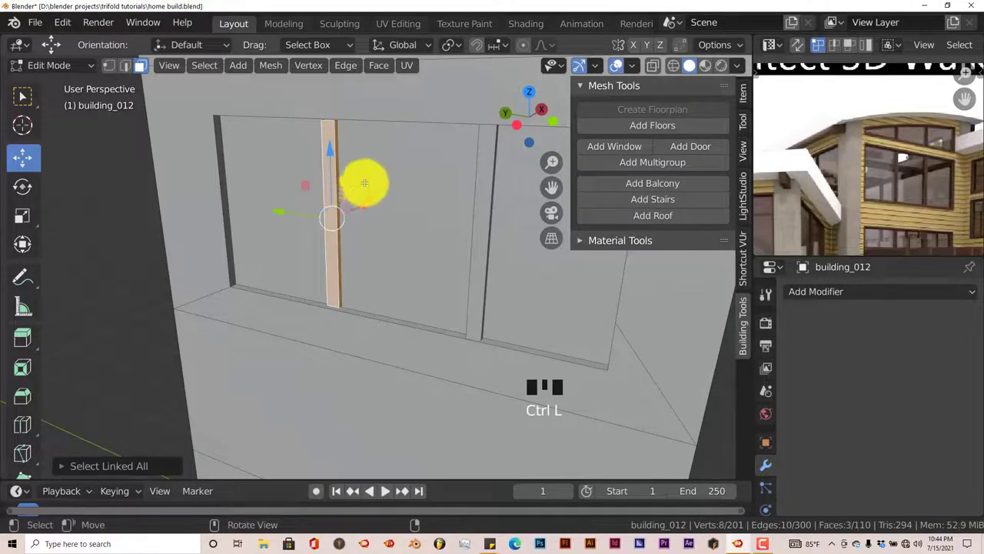
key(s)
middle_click(366, 180)
click(369, 174)
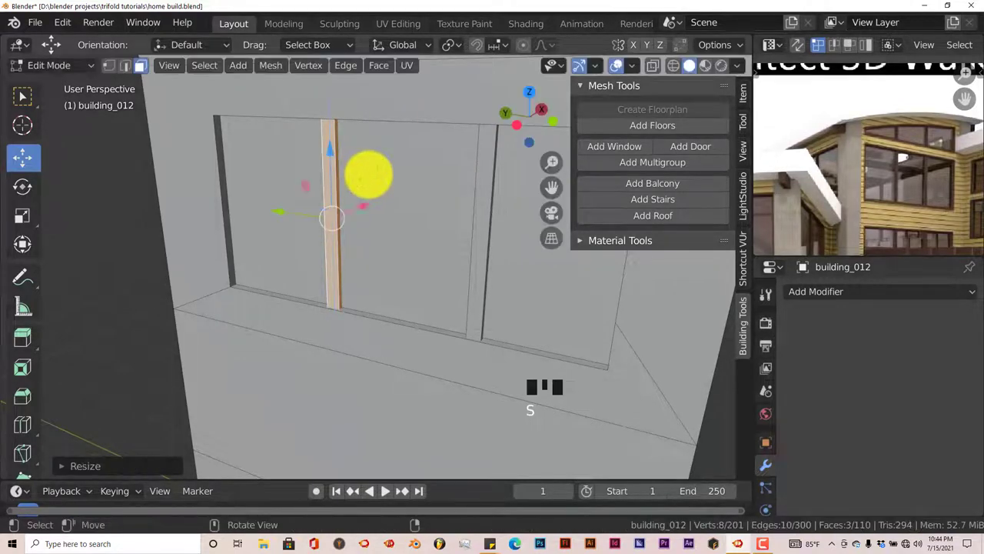
scroll(408, 277, down, 2)
middle_drag(408, 284, 374, 303)
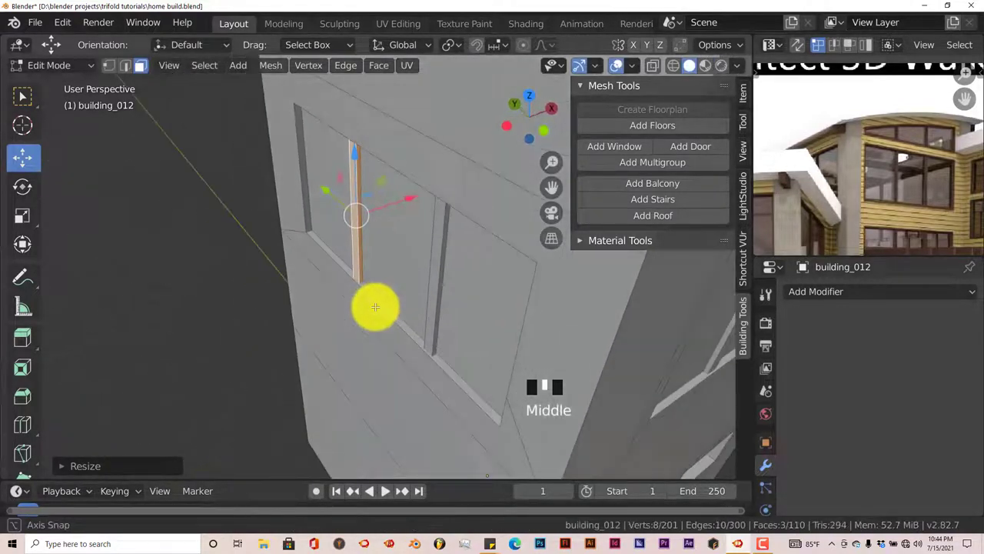
Save the home build file and switch the building from Edit Mode back to Object Mode.
click(35, 21)
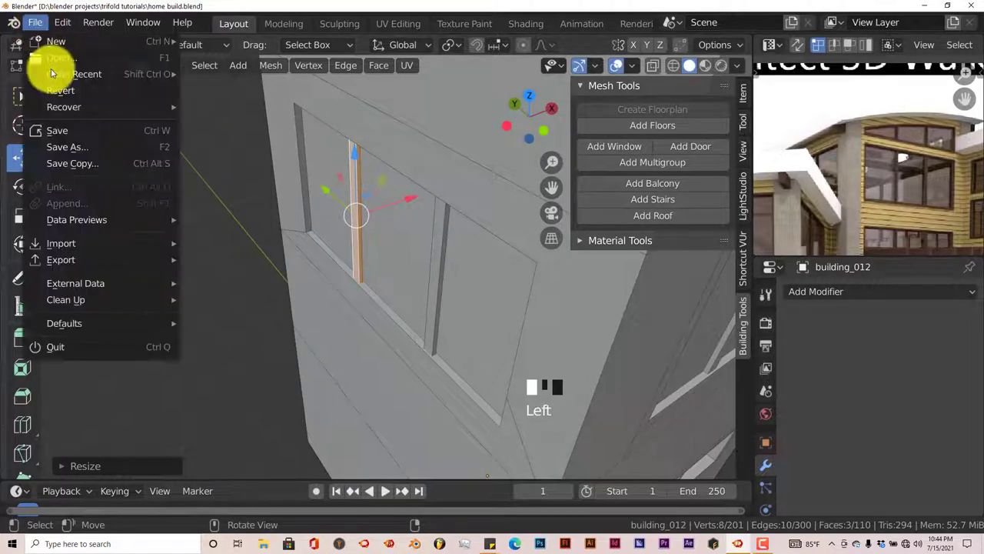
click(68, 129)
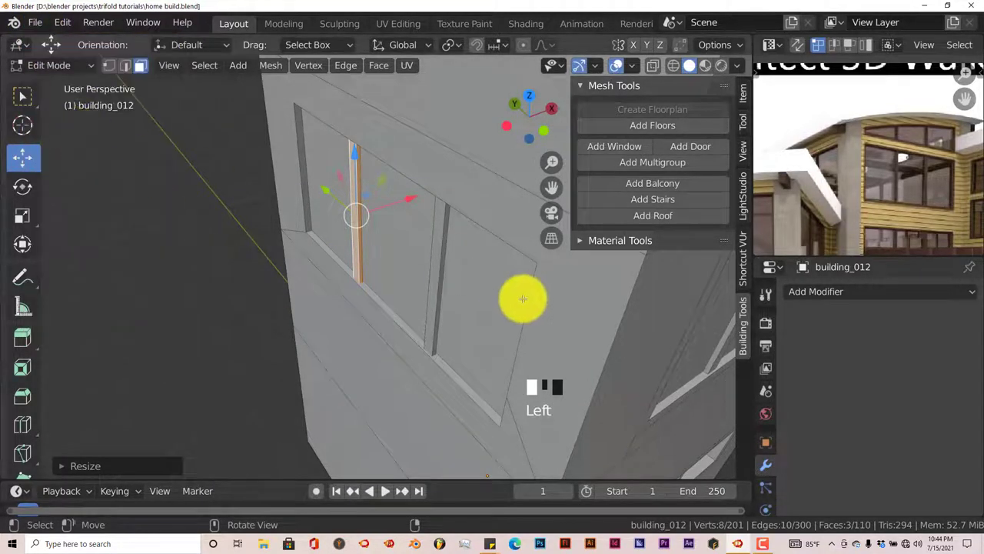
scroll(509, 296, down, 2)
key(Tab)
scroll(501, 307, down, 2)
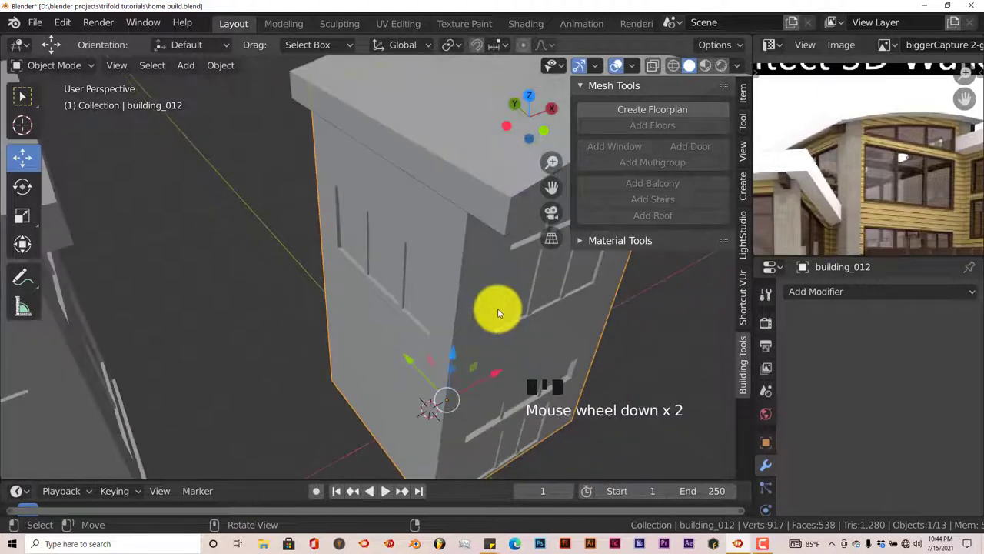
Examine the building's front and lower window openings from several angles against the entrance and right-hand facade in the reference image.
middle_drag(500, 308, 477, 282)
scroll(489, 333, down, 2)
middle_drag(488, 336, 451, 293)
middle_drag(930, 202, 863, 210)
scroll(869, 193, up, 3)
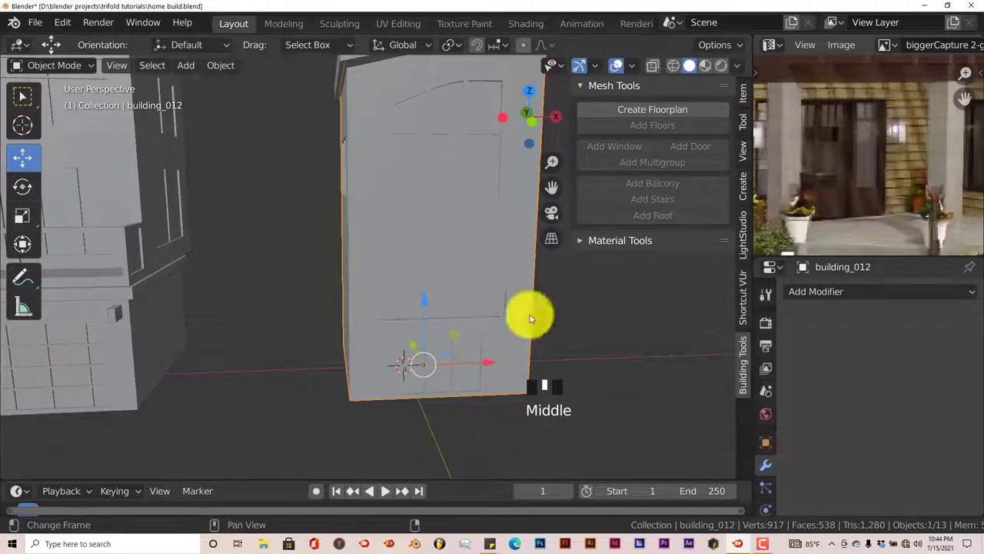
scroll(458, 369, up, 2)
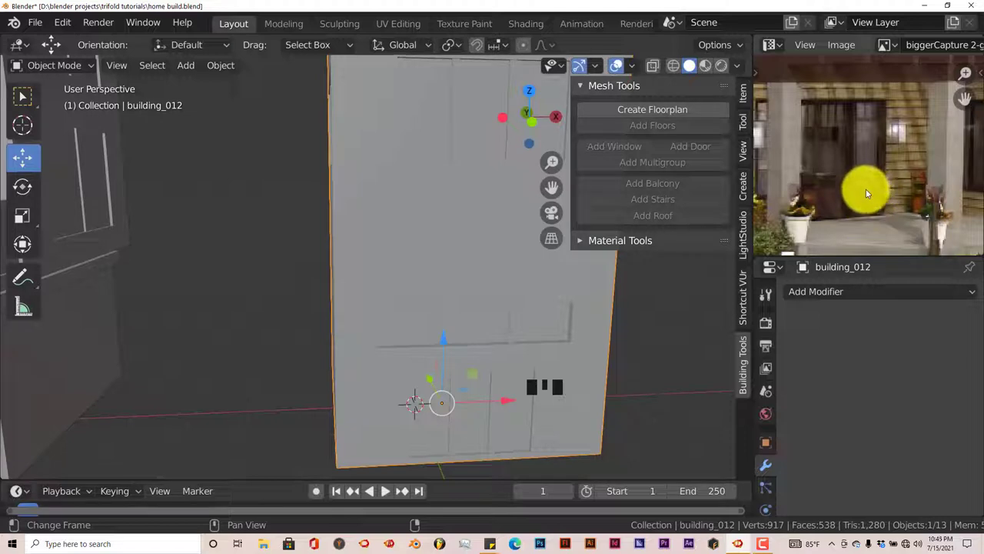
middle_drag(485, 413, 437, 433)
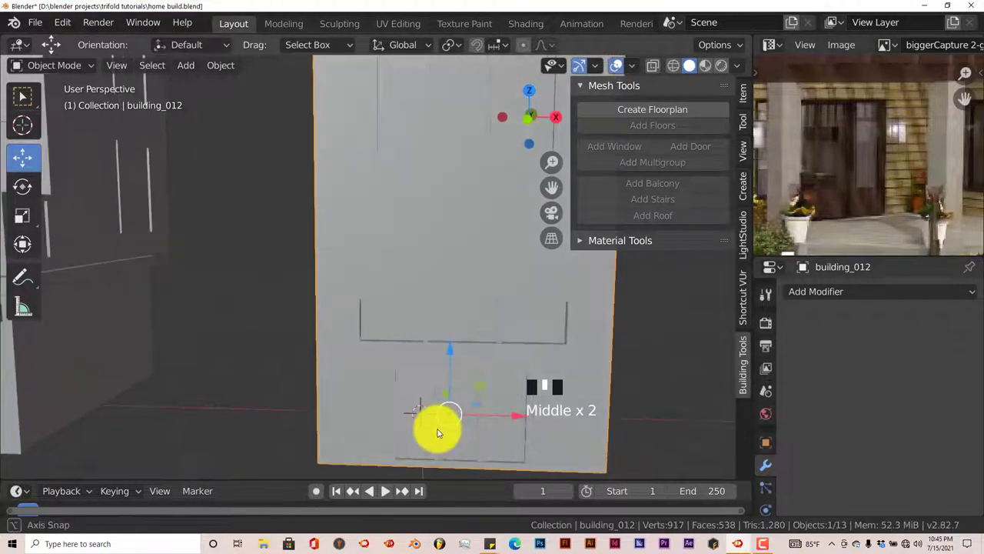
scroll(428, 330, down, 1)
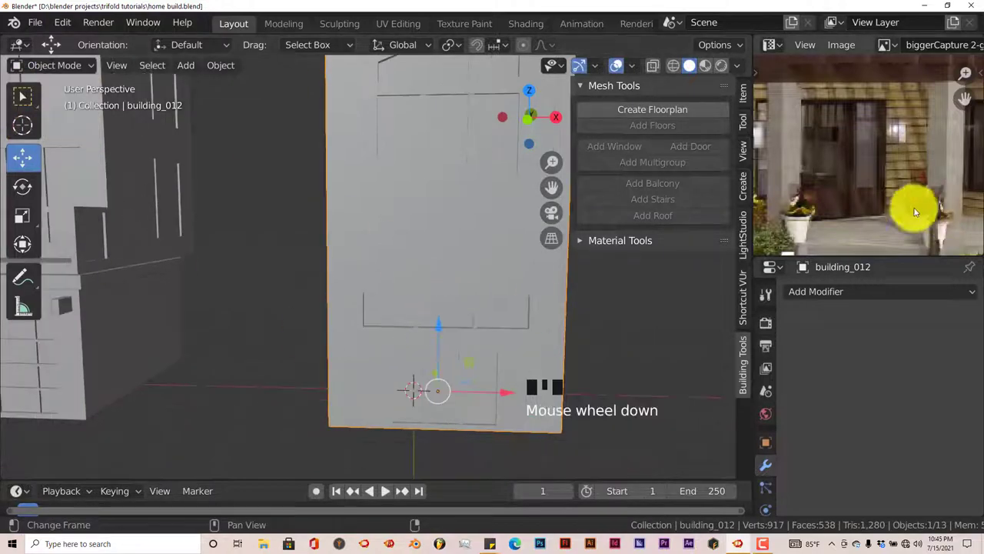
scroll(819, 216, down, 5)
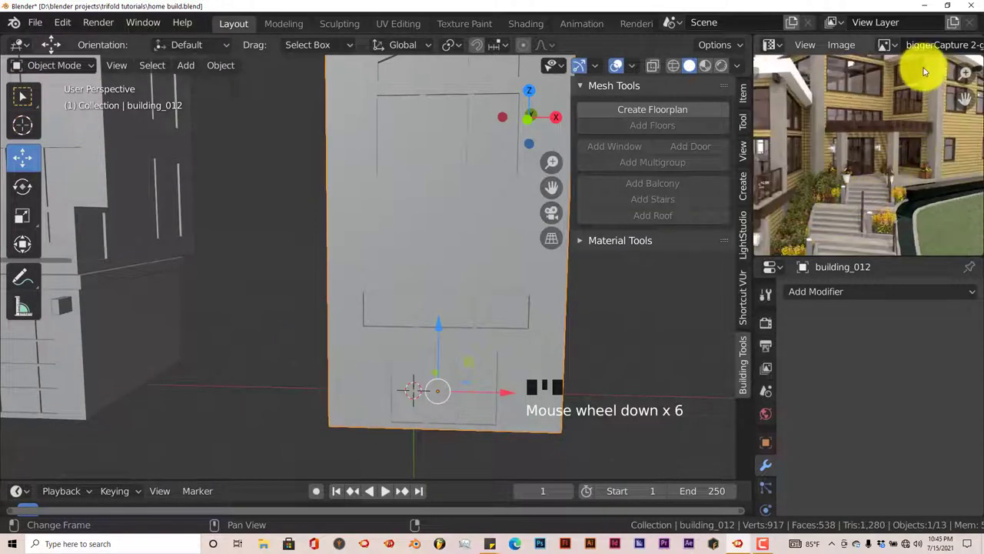
middle_drag(921, 151, 885, 131)
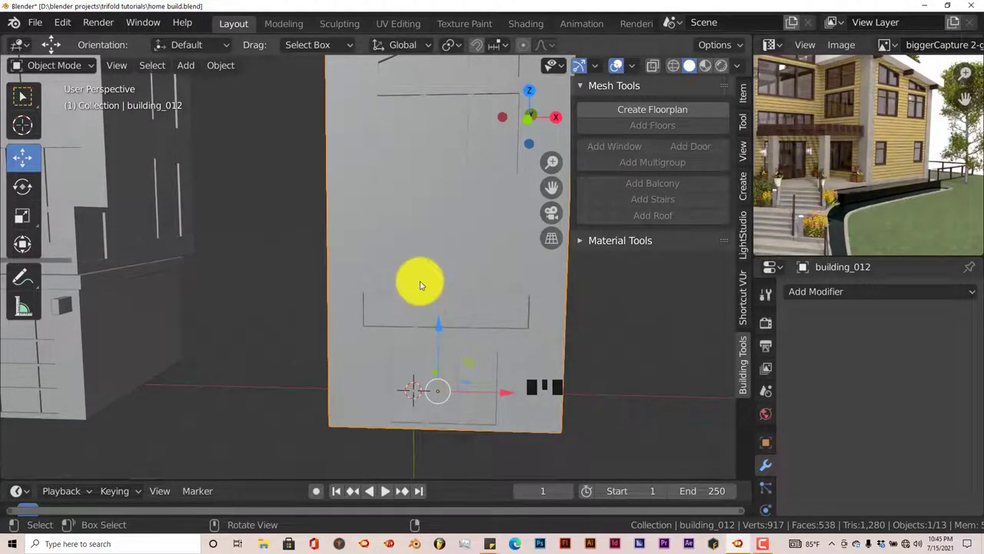
middle_drag(439, 329, 438, 347)
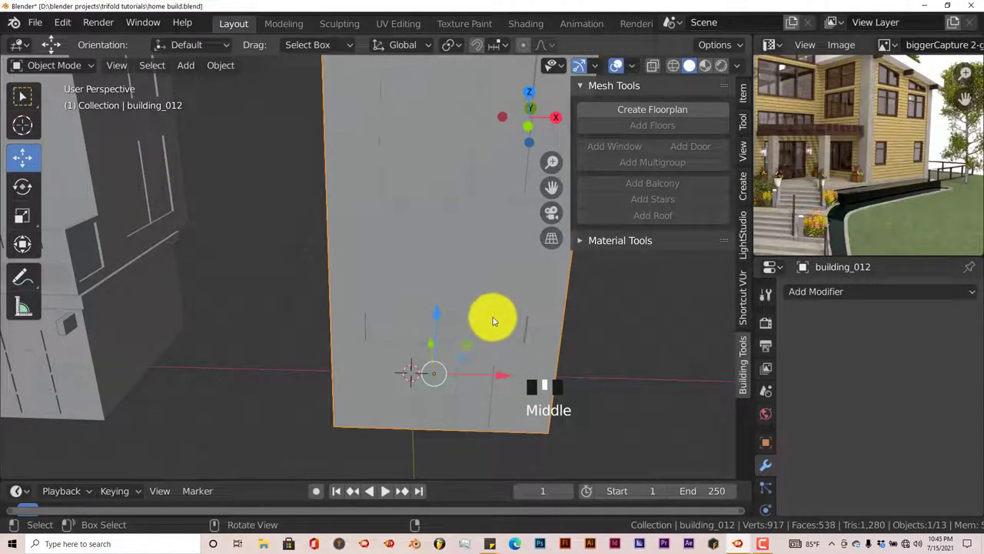
middle_drag(495, 325, 476, 309)
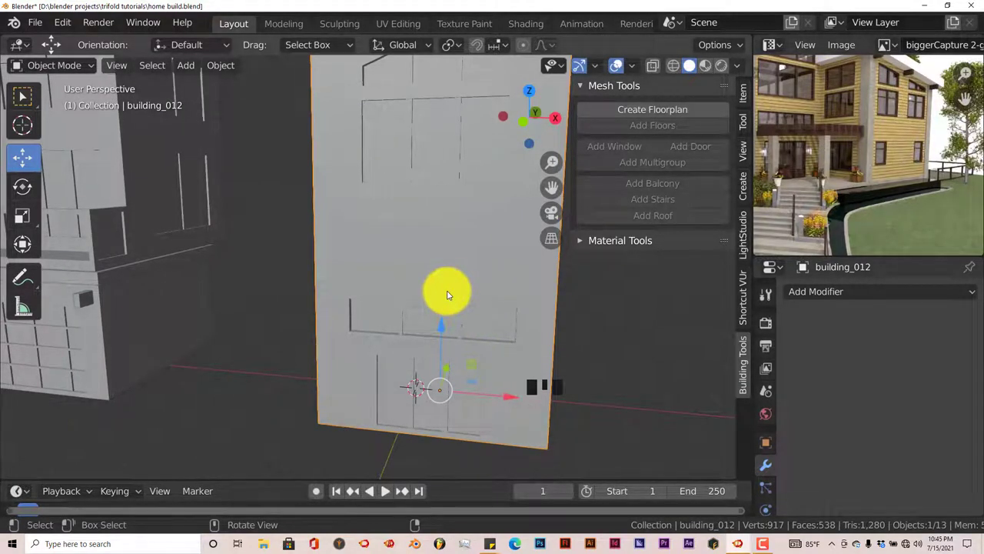
mouse_move(439, 297)
middle_down()
mouse_move(440, 318)
mouse_move(437, 304)
middle_up()
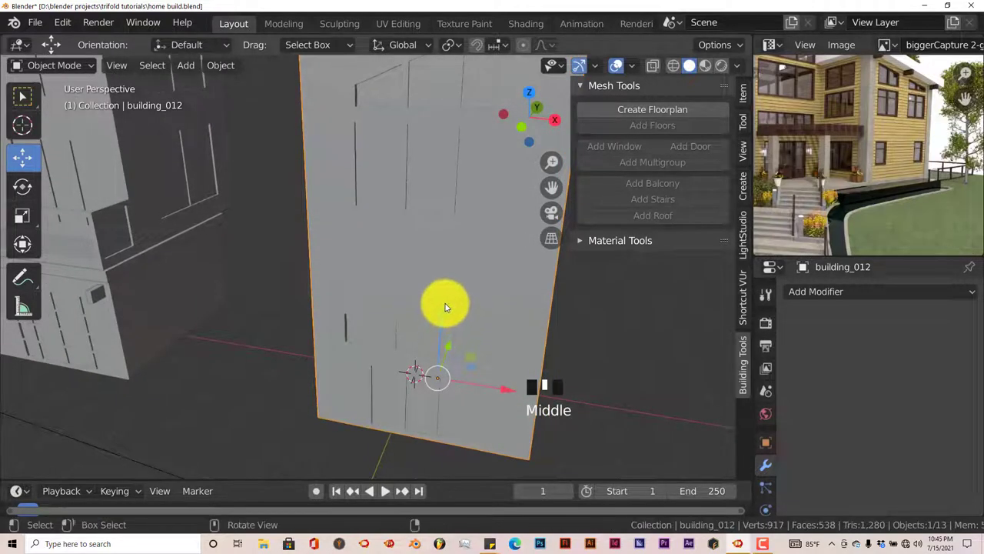
Save the home build file again with the building in Object Mode.
click(33, 26)
click(66, 131)
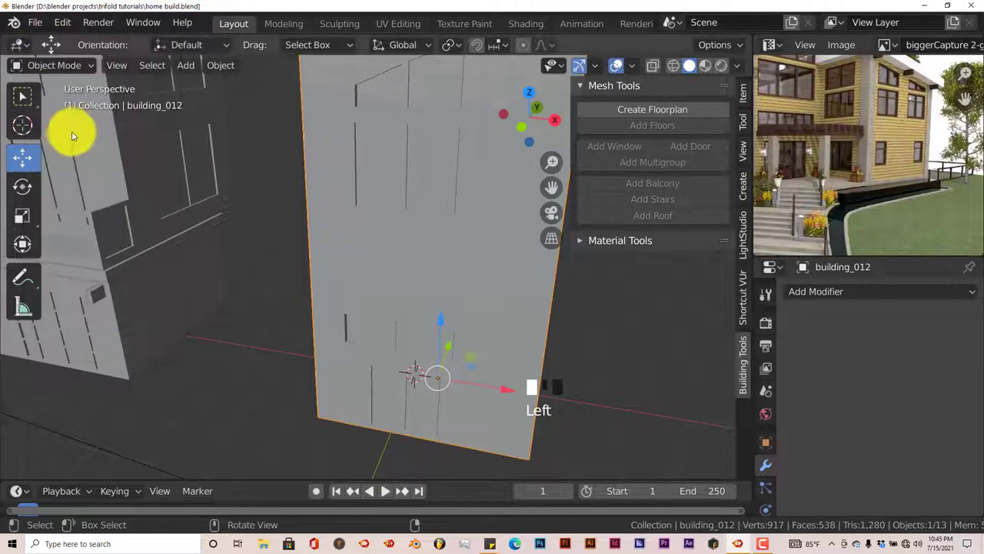